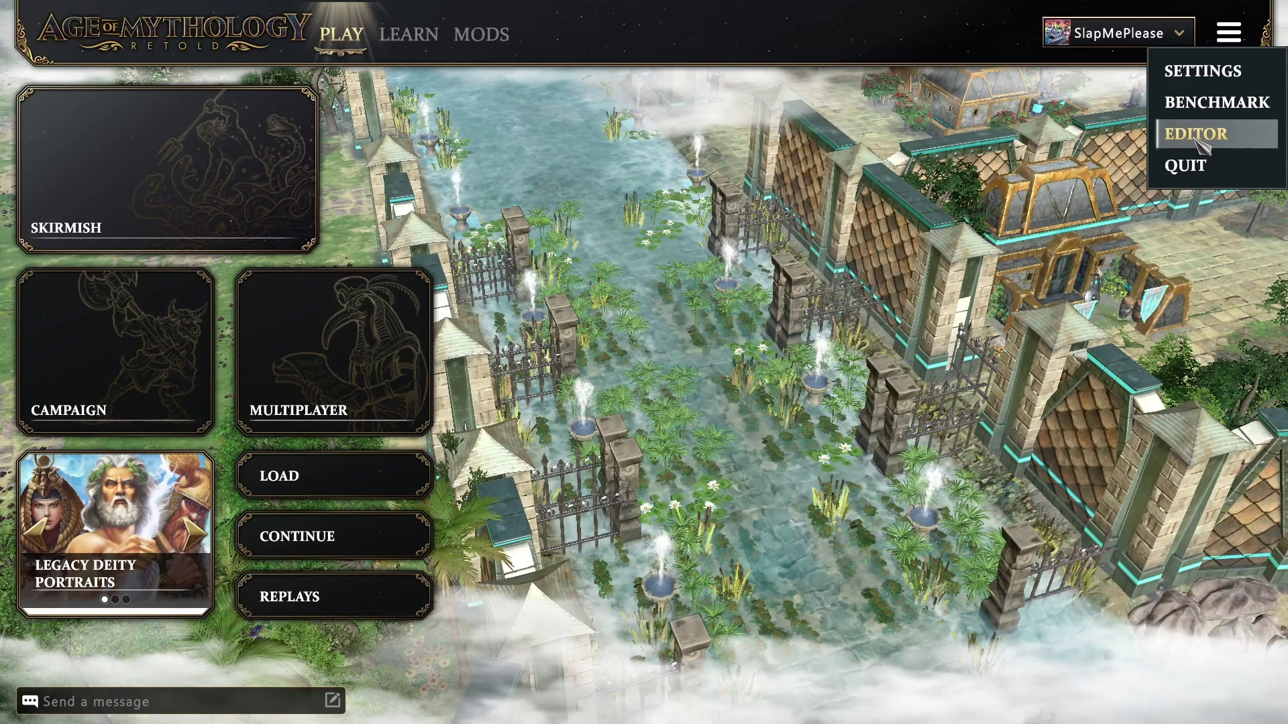
# Open the scenario editor and start creating a new scenario
pyautogui.click(1198, 142)
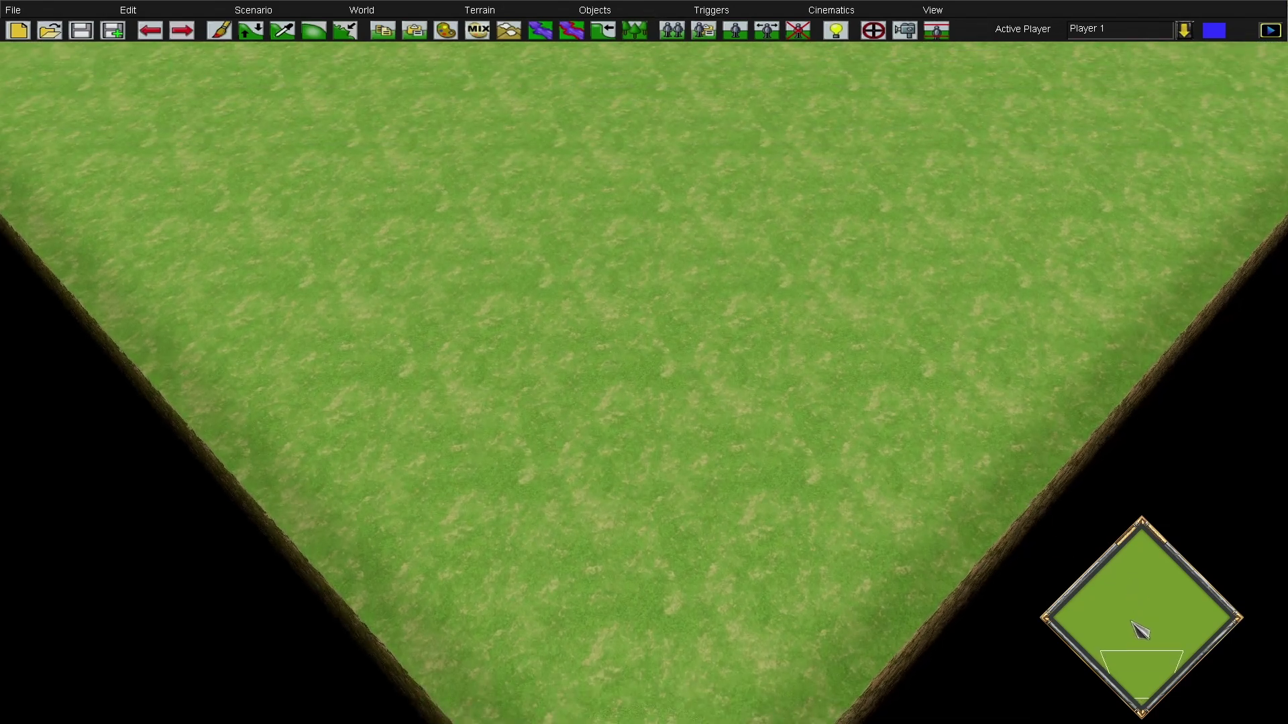
pyautogui.moveTo(1154, 669)
pyautogui.mouseDown()
pyautogui.moveTo(1139, 691)
pyautogui.moveTo(1088, 646)
pyautogui.moveTo(1087, 607)
pyautogui.moveTo(1141, 606)
pyautogui.moveTo(1147, 549)
pyautogui.moveTo(1204, 597)
pyautogui.moveTo(1144, 698)
pyautogui.moveTo(1147, 664)
pyautogui.mouseUp()
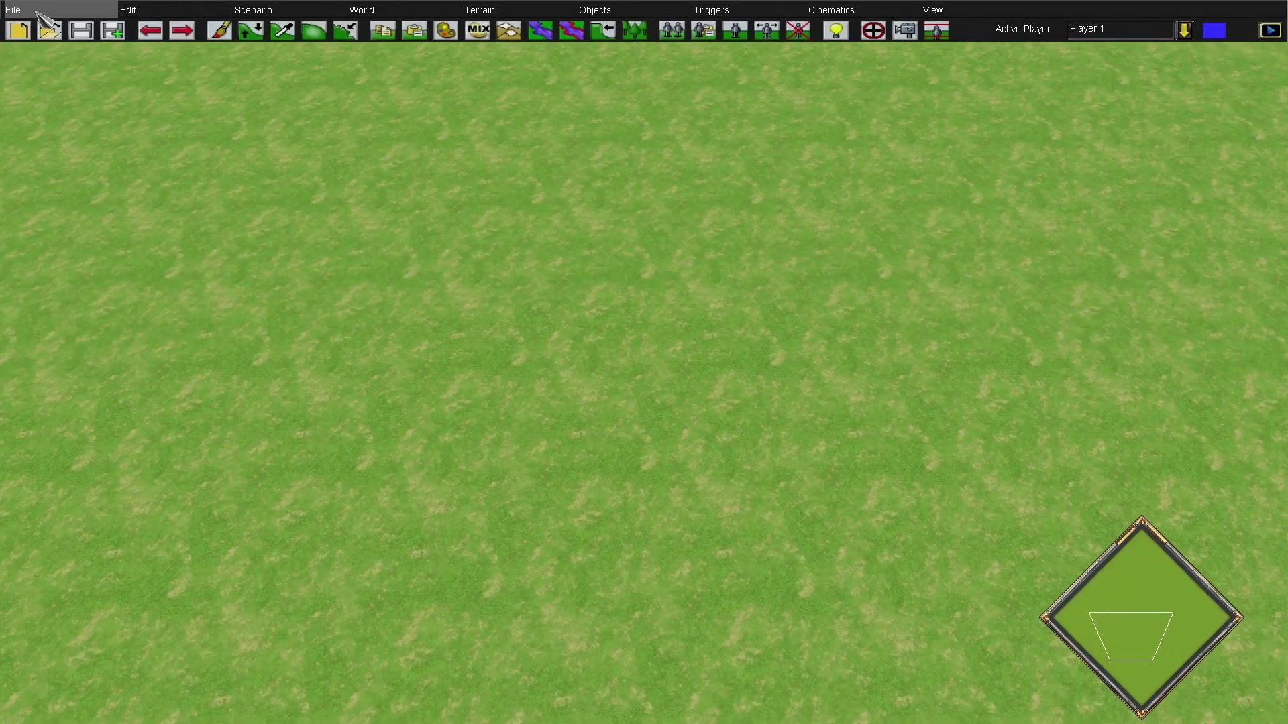
pyautogui.click(37, 12)
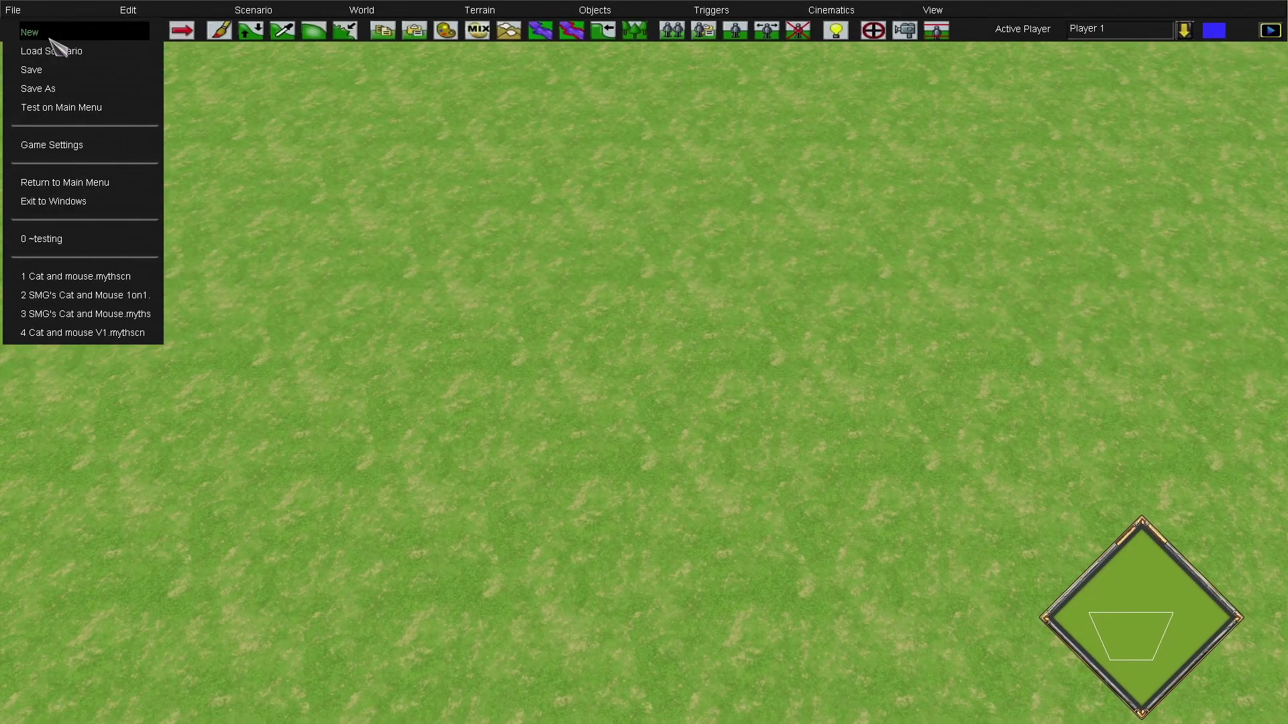
pyautogui.click(51, 35)
# Browse the available map types for the new scenario and choose islands
pyautogui.click(541, 306)
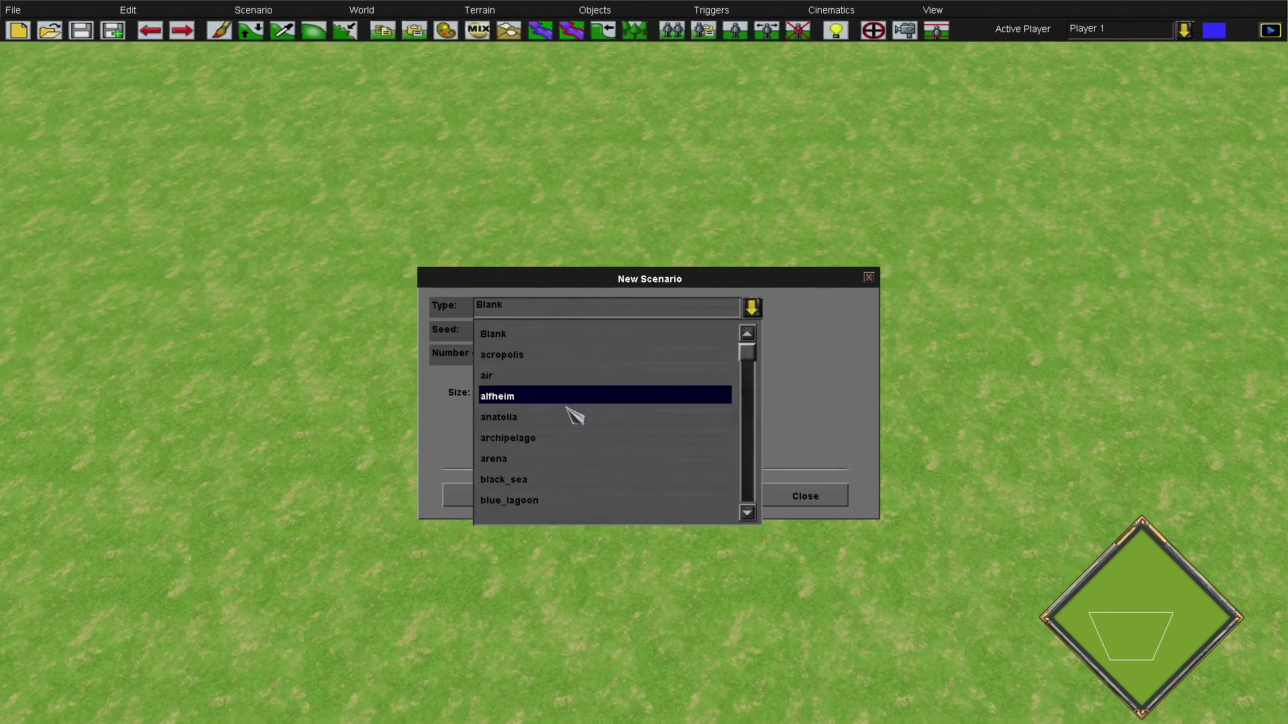
pyautogui.scroll(-5, 573, 456)
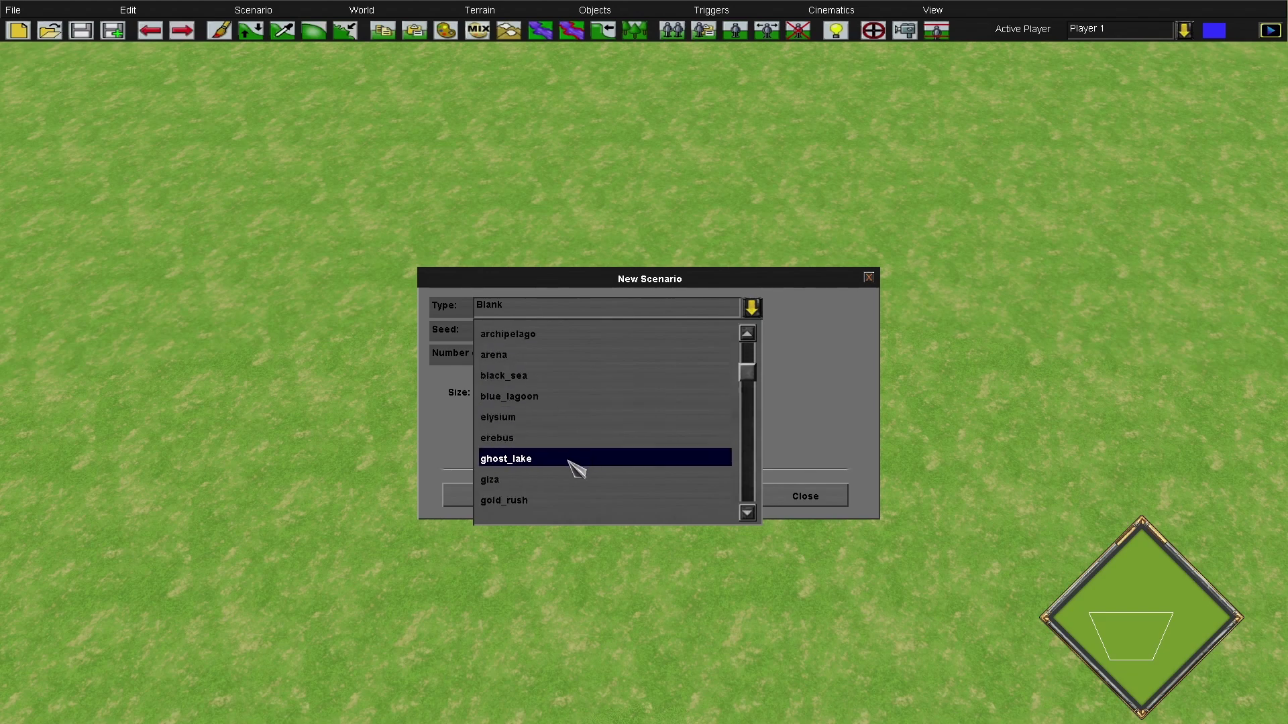
pyautogui.scroll(-9, 570, 462)
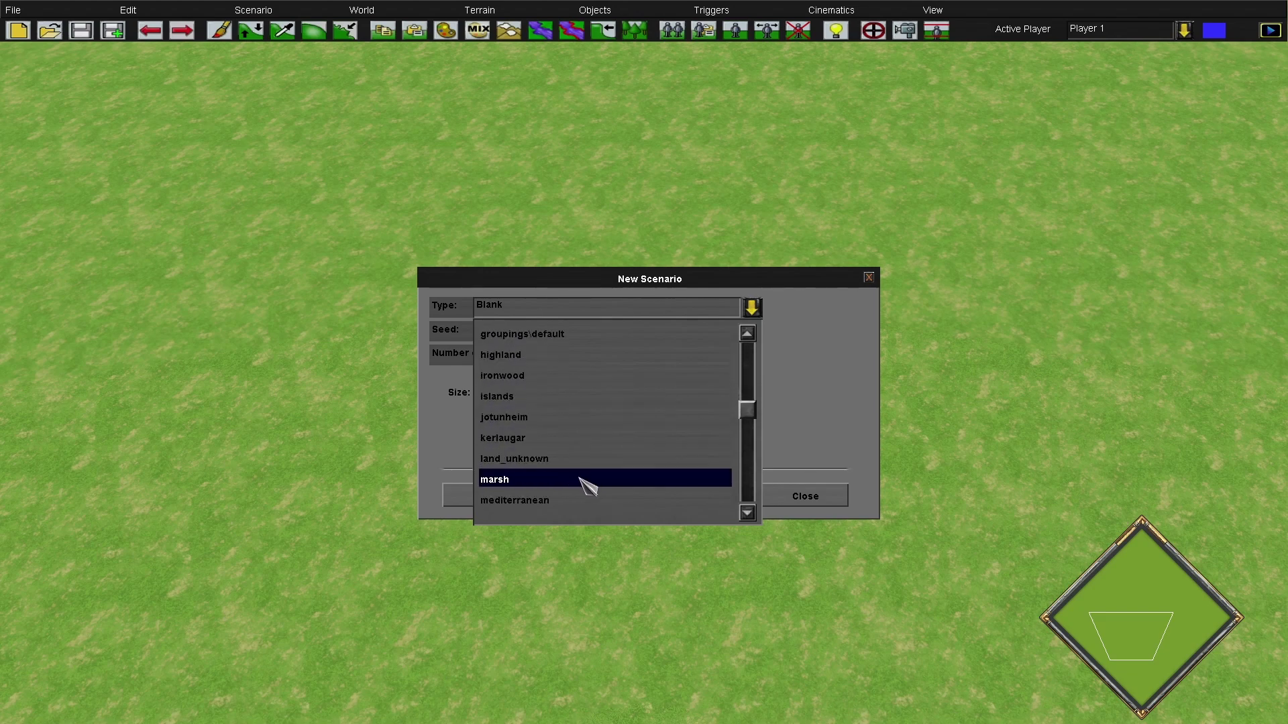
pyautogui.scroll(-4, 585, 488)
pyautogui.scroll(-5, 574, 483)
pyautogui.scroll(5, 584, 474)
pyautogui.scroll(3, 590, 431)
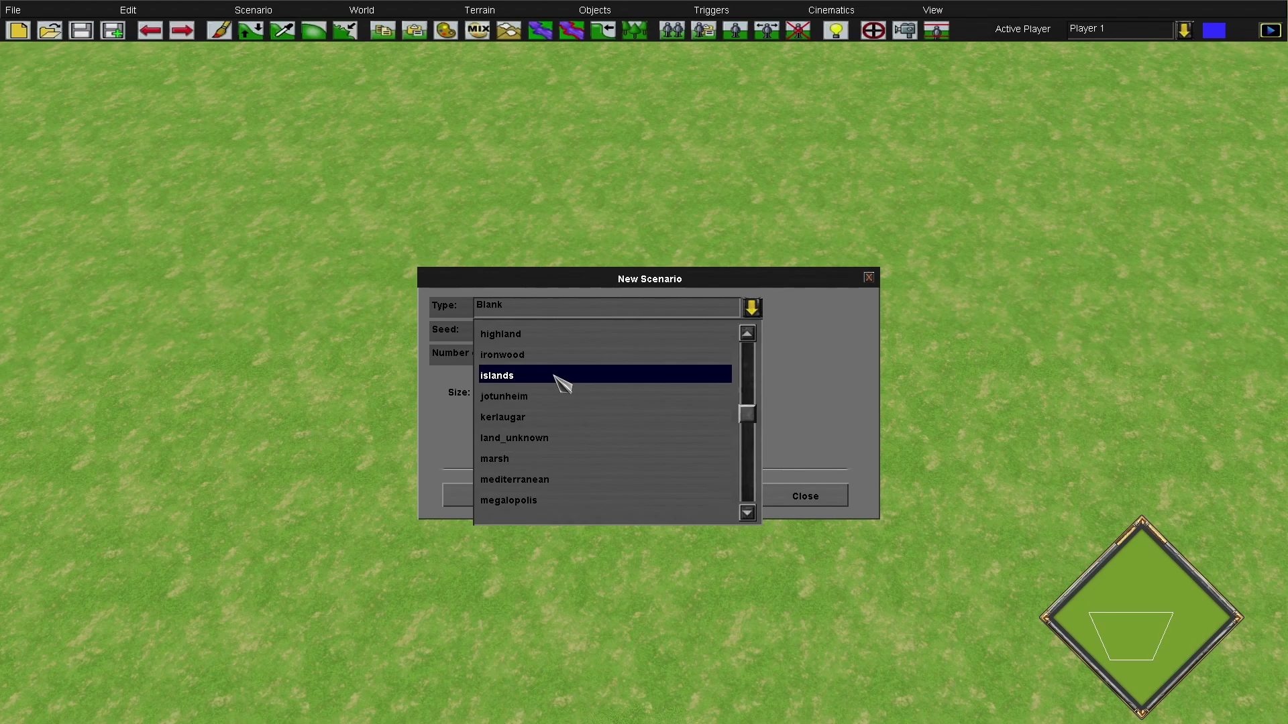
pyautogui.scroll(-11, 589, 436)
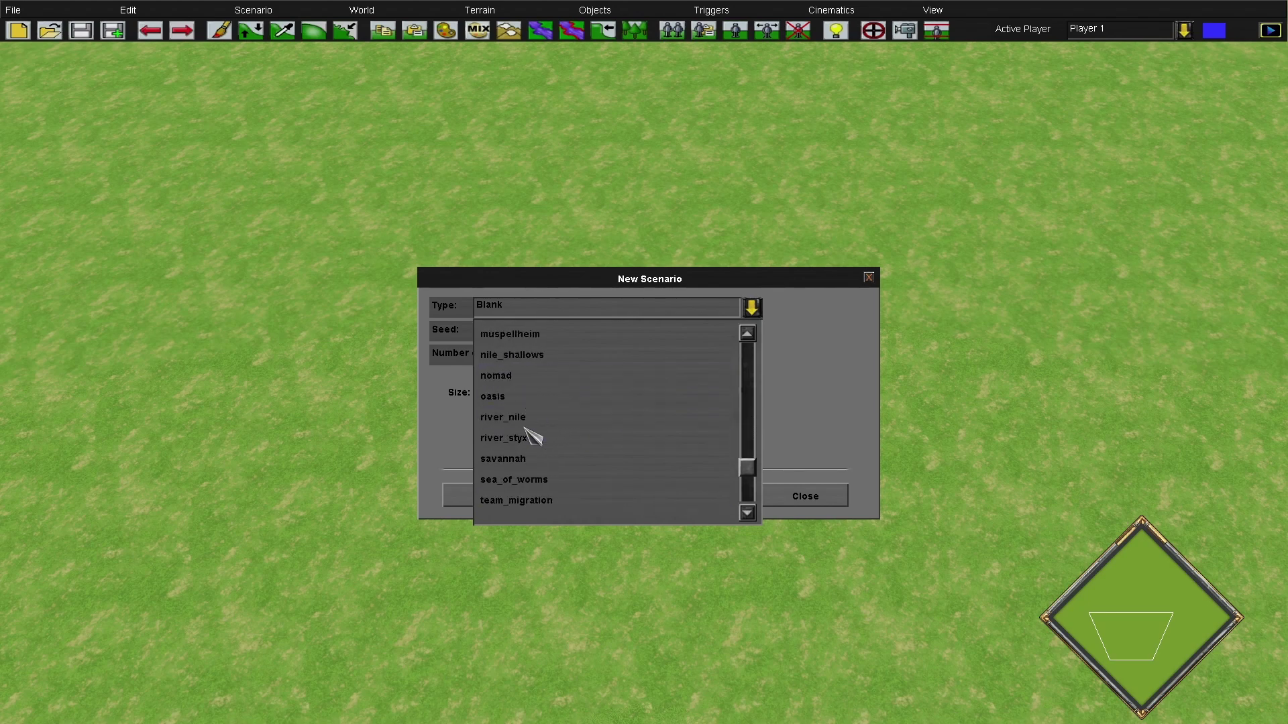
pyautogui.scroll(9, 528, 424)
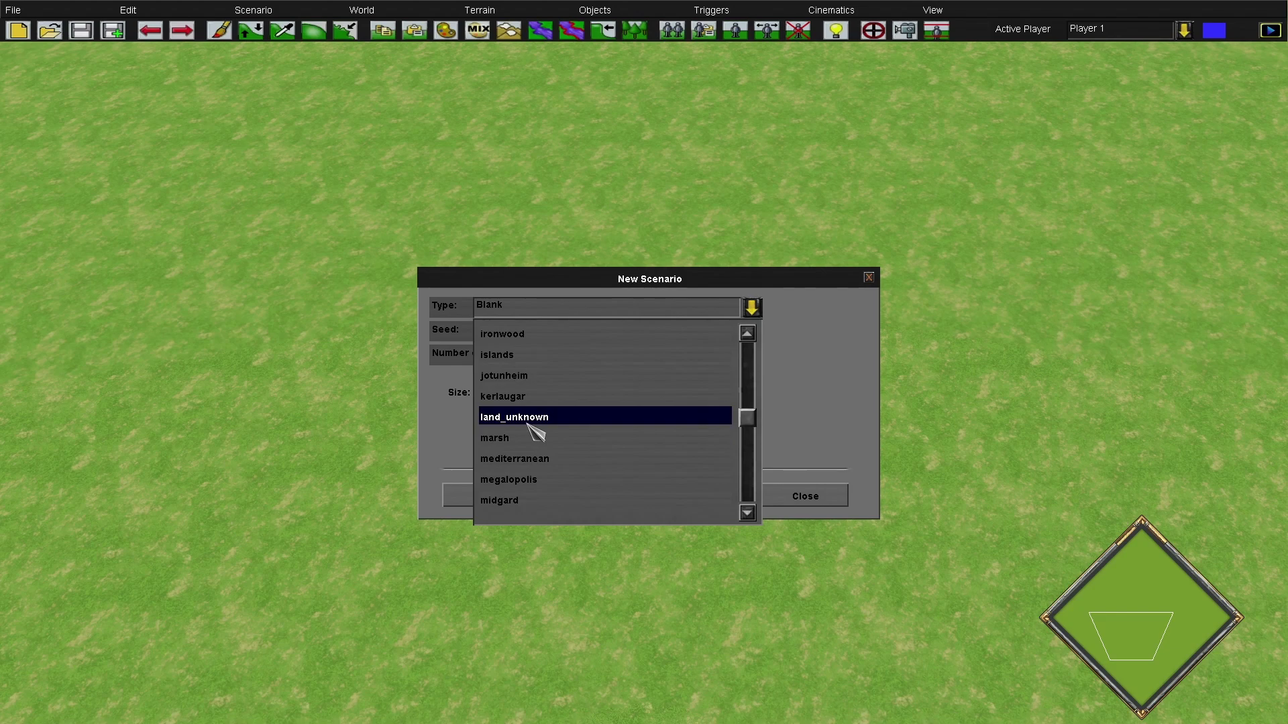
pyautogui.click(535, 363)
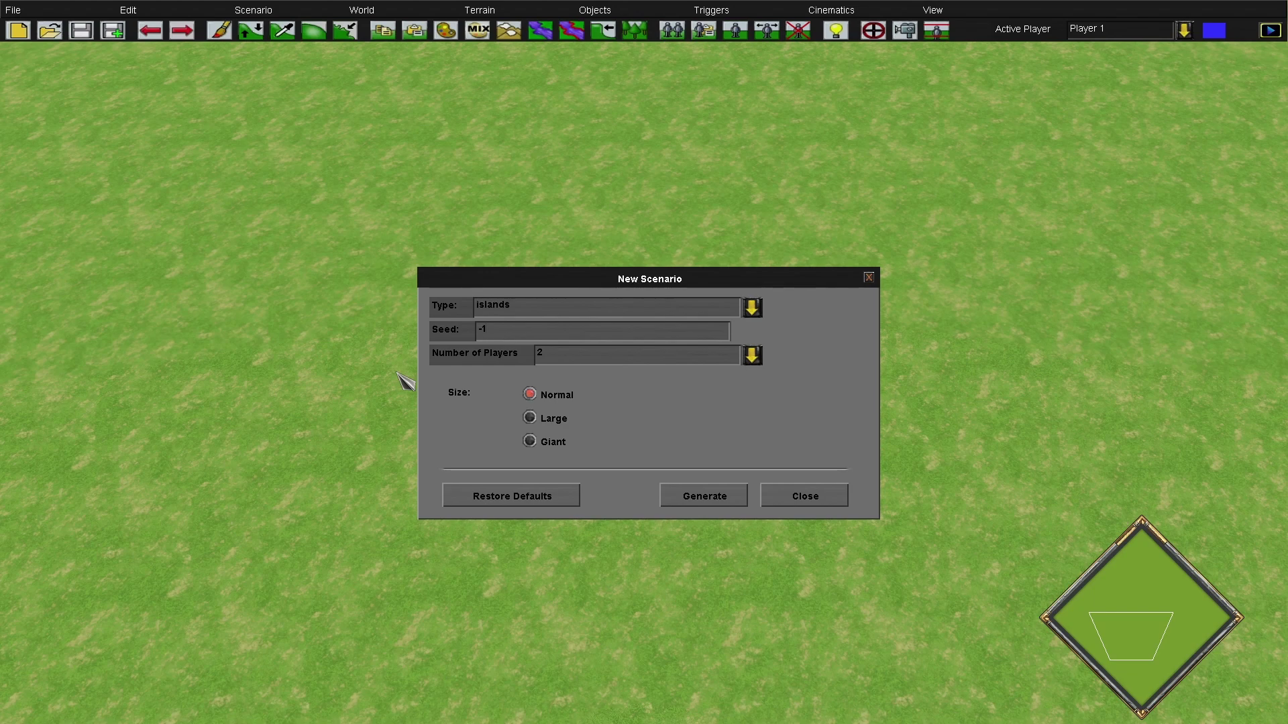
# Generate the islands map for 2 players at Normal size and look over both player bases
pyautogui.click(538, 330)
pyautogui.click(569, 366)
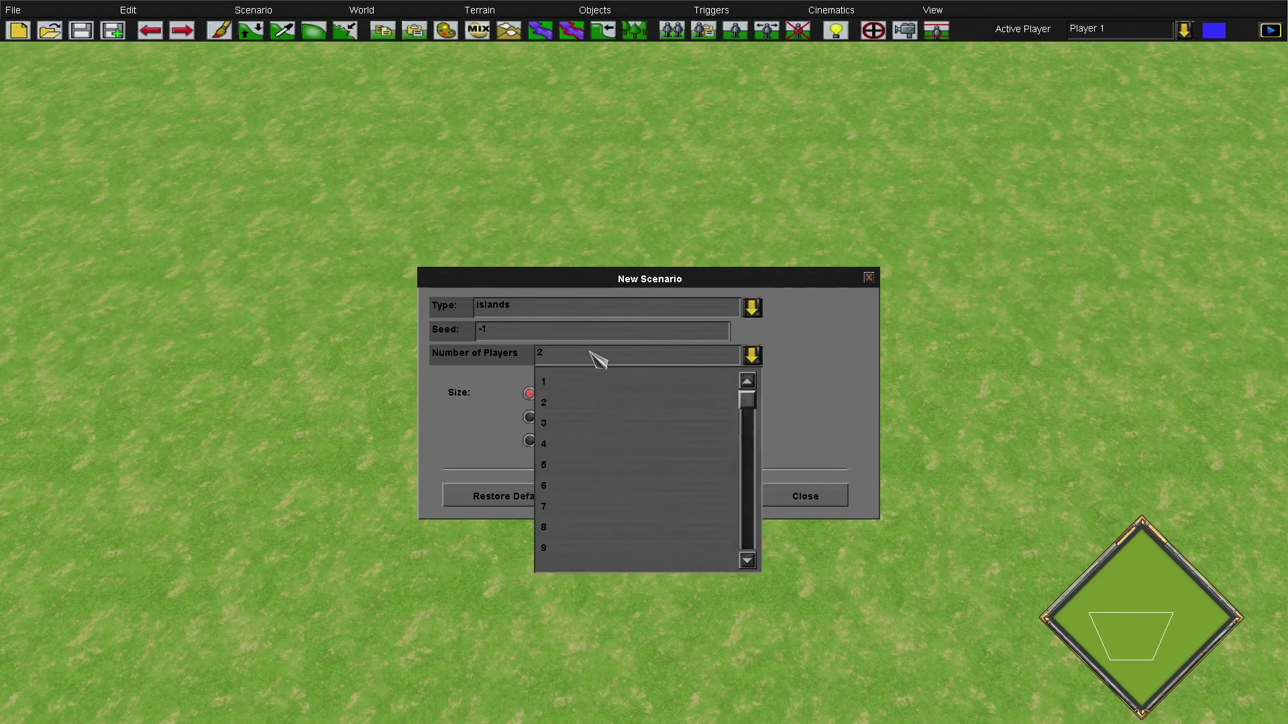
pyautogui.scroll(-1, 633, 469)
pyautogui.scroll(1, 617, 466)
pyautogui.click(593, 405)
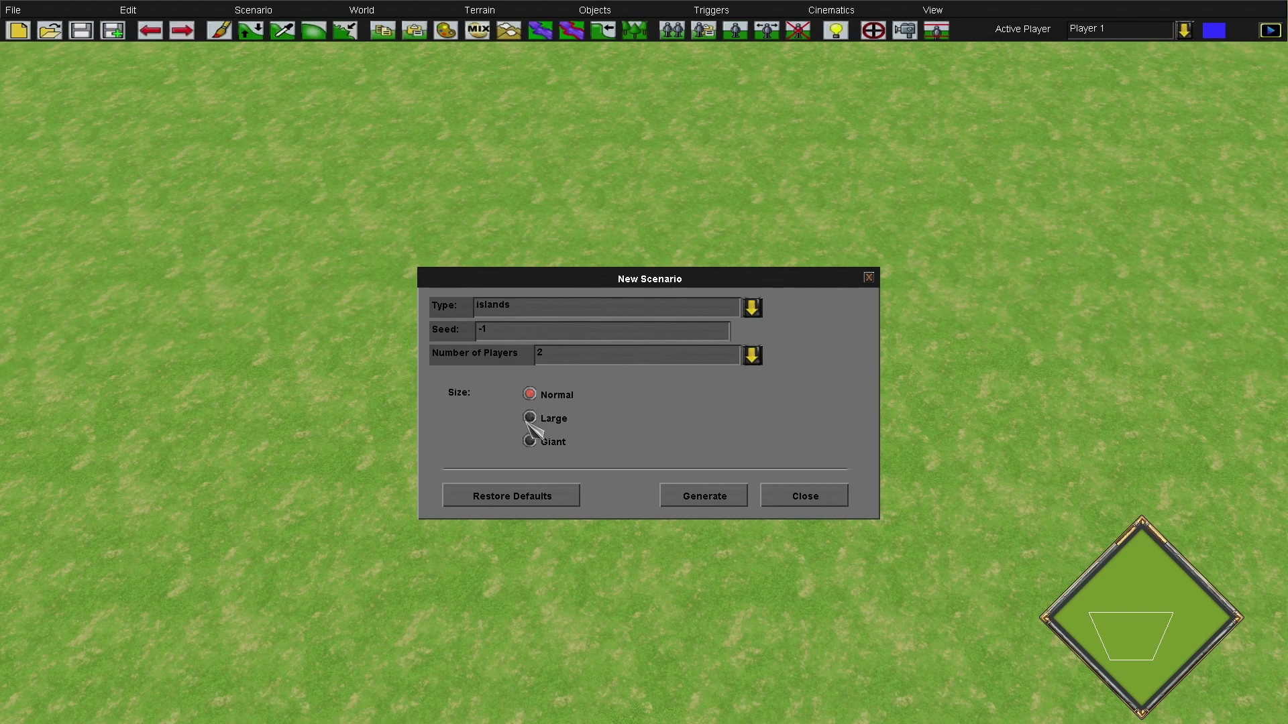
pyautogui.click(715, 495)
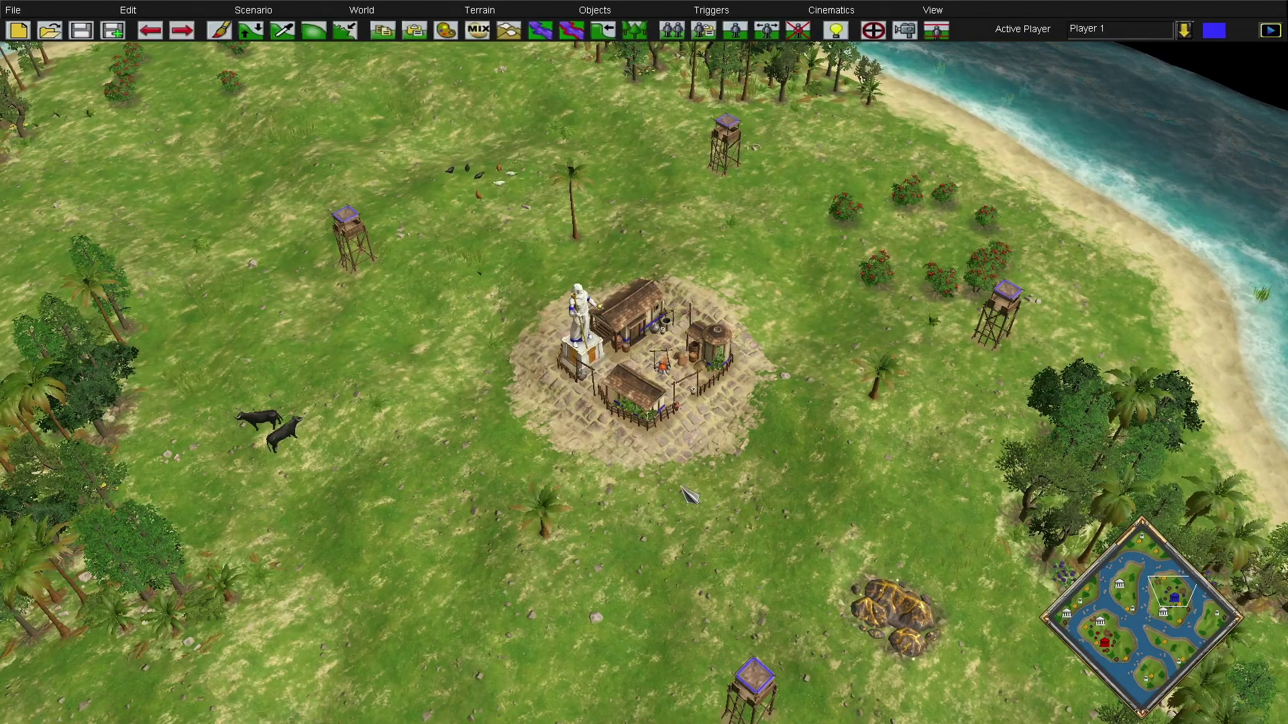
pyautogui.moveTo(1166, 623)
pyautogui.mouseDown()
pyautogui.moveTo(1130, 661)
pyautogui.moveTo(1124, 647)
pyautogui.moveTo(1174, 612)
pyautogui.mouseUp()
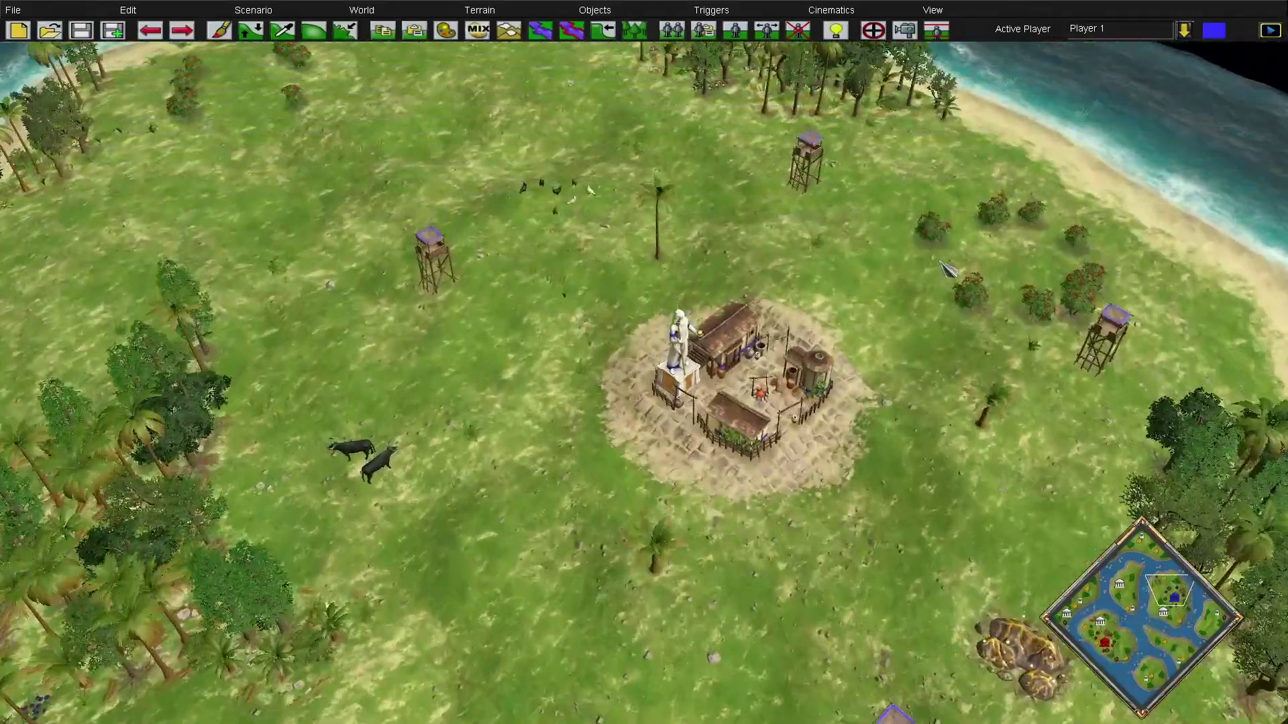
pyautogui.moveTo(939, 258); pyautogui.dragTo(463, 572)
pyautogui.click(1129, 644)
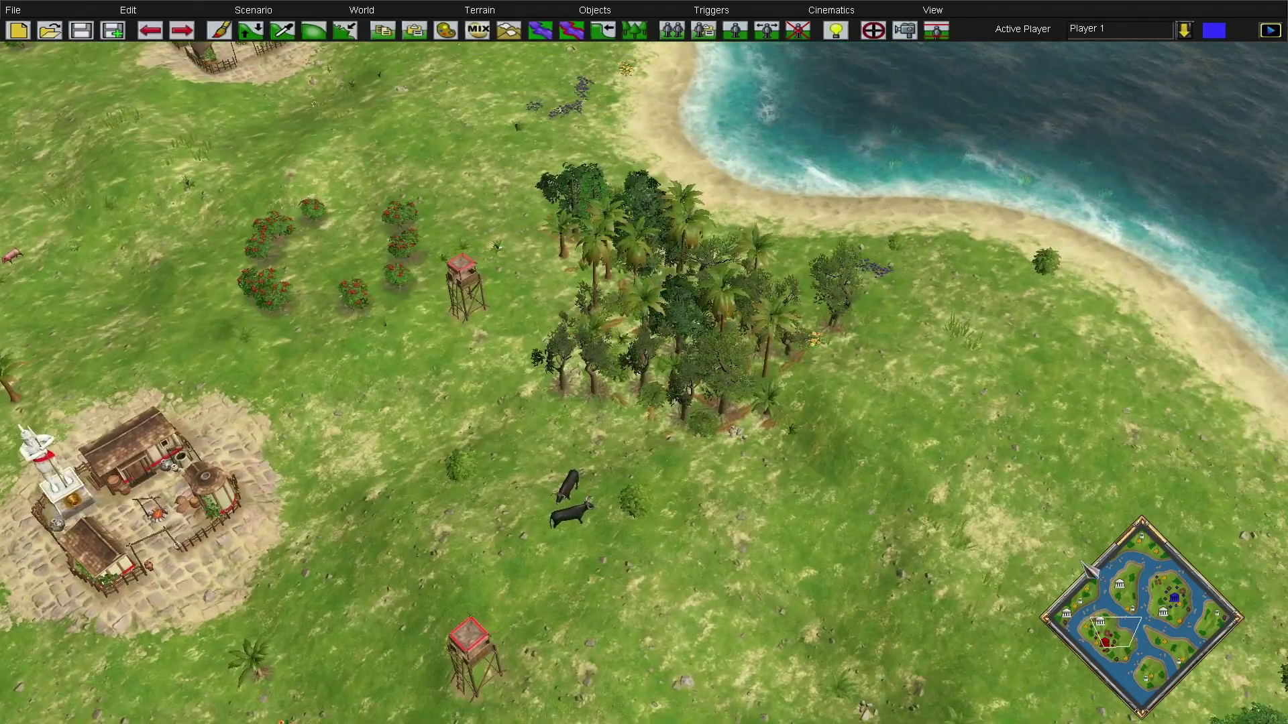
pyautogui.click(1171, 607)
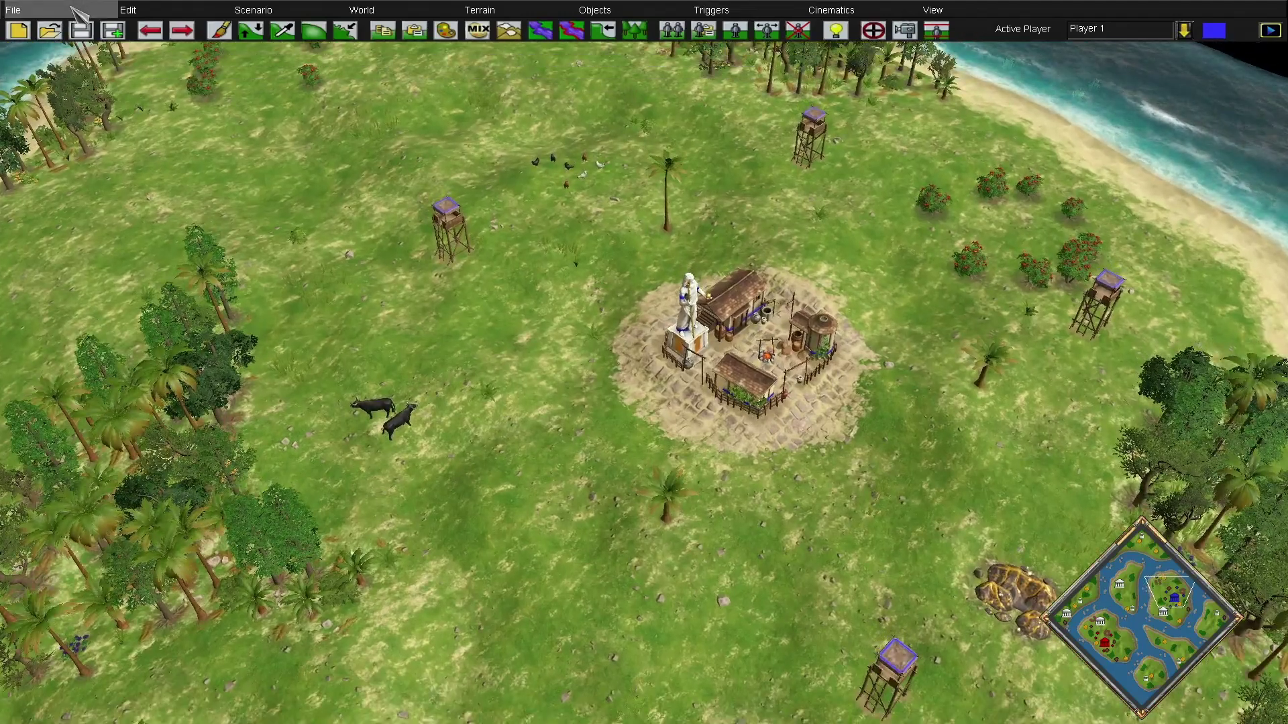
# Start saving the scenario under a new name and replace the suggested file name with !@%$%!!^&
pyautogui.click(75, 11)
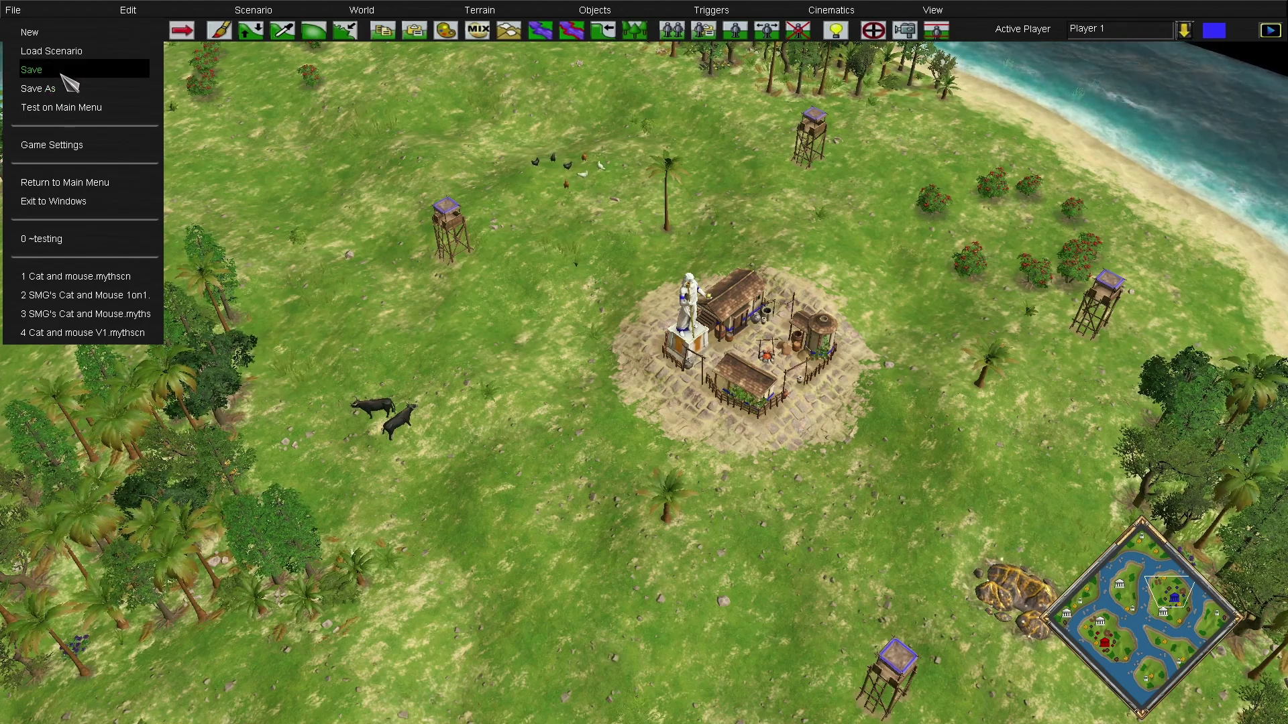
pyautogui.click(86, 88)
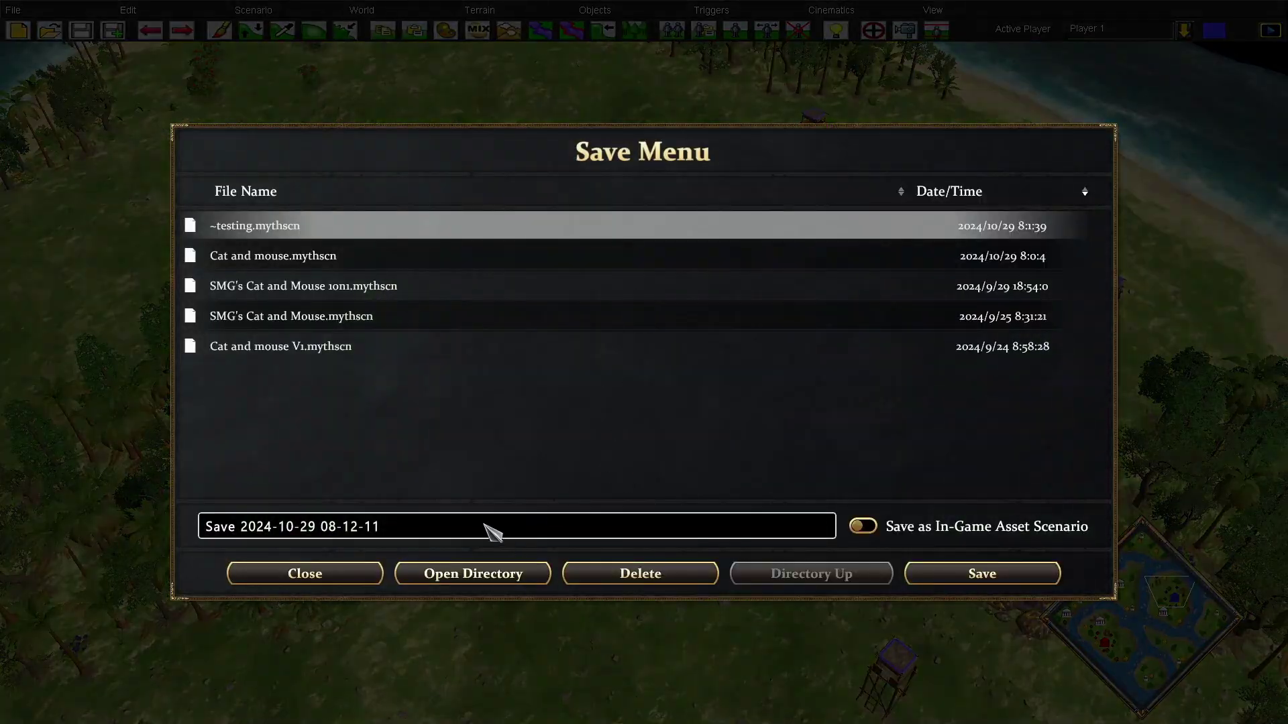
pyautogui.press('BackSpace')
pyautogui.press('BackSpace')
pyautogui.press('BackSpace')
pyautogui.press('BackSpace')
pyautogui.press('BackSpace')
pyautogui.press('BackSpace')
pyautogui.press('BackSpace')
pyautogui.press('BackSpace')
pyautogui.press('BackSpace')
pyautogui.press('BackSpace')
pyautogui.press('BackSpace')
pyautogui.press('BackSpace')
pyautogui.press('BackSpace')
pyautogui.press('BackSpace')
pyautogui.press('BackSpace')
pyautogui.press('BackSpace')
pyautogui.press('BackSpace')
pyautogui.press('BackSpace')
pyautogui.press('BackSpace')
pyautogui.press('BackSpace')
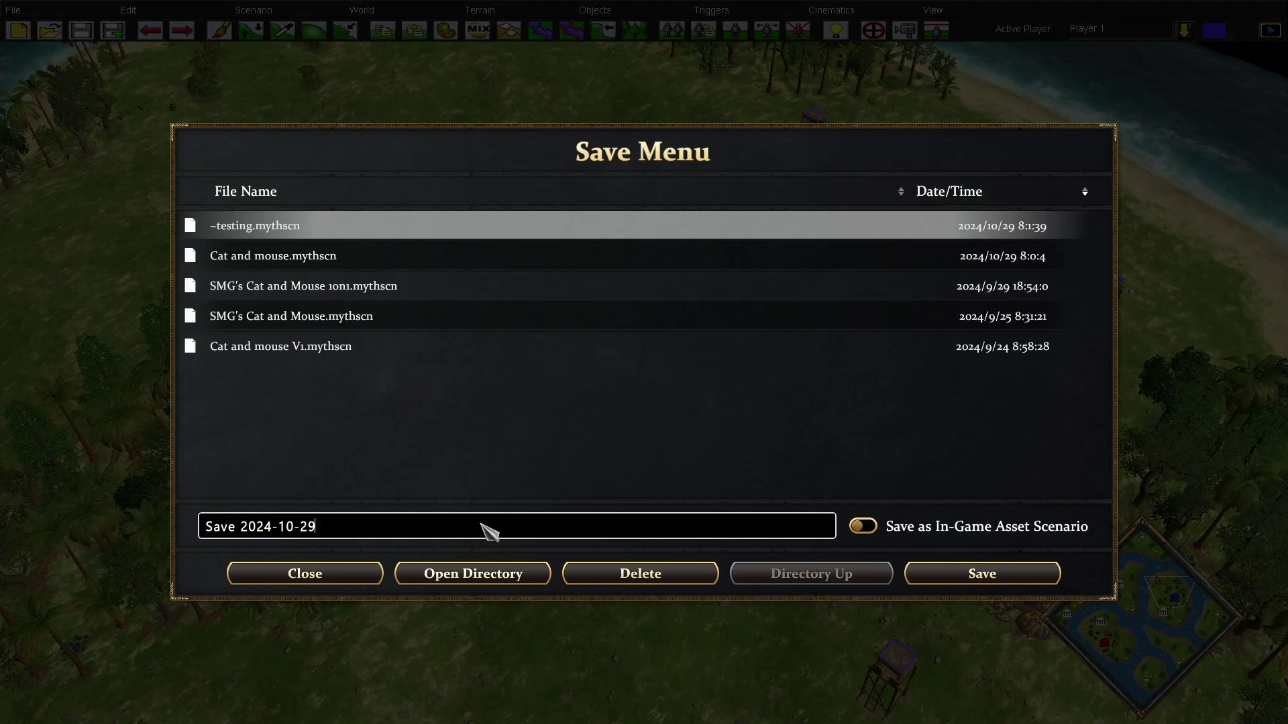
pyautogui.write('!@%$%!!^&')
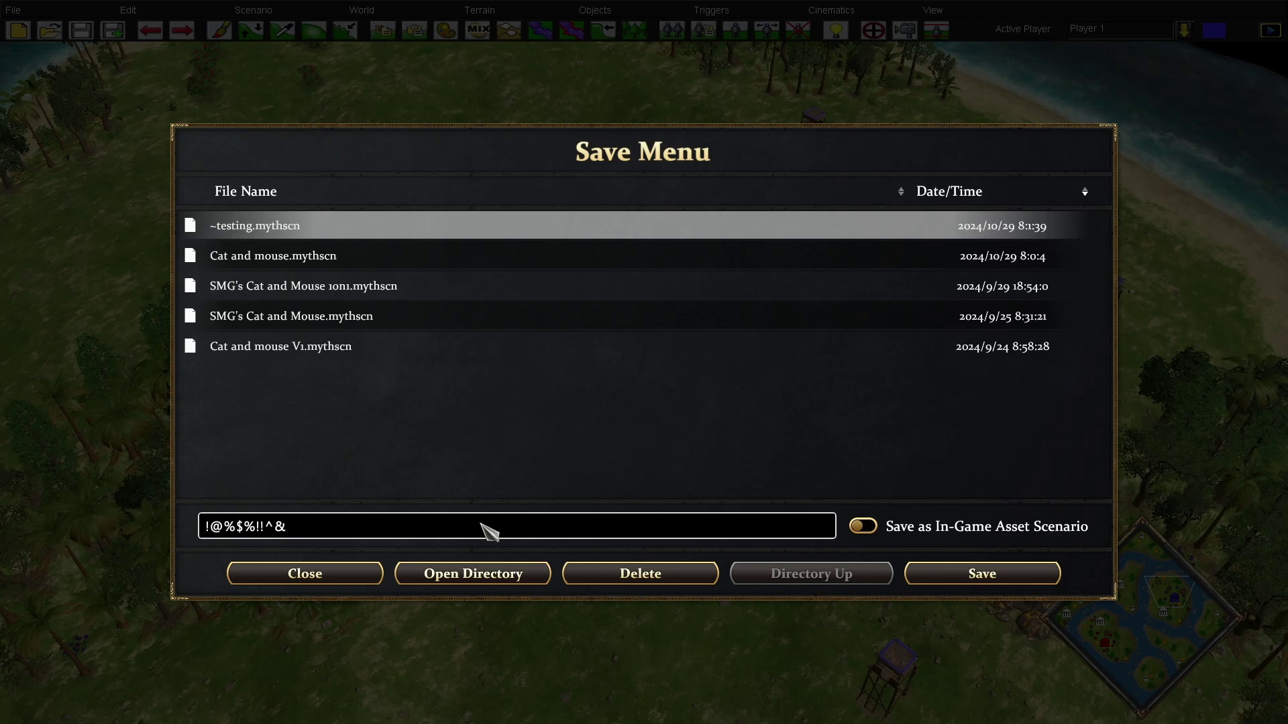
# Try Cat & mouse as the file name, clear it, and leave the save dialog without saving
pyautogui.press('BackSpace')
pyautogui.press('BackSpace')
pyautogui.press('BackSpace')
pyautogui.press('BackSpace')
pyautogui.press('BackSpace')
pyautogui.press('BackSpace')
pyautogui.press('BackSpace')
pyautogui.press('BackSpace')
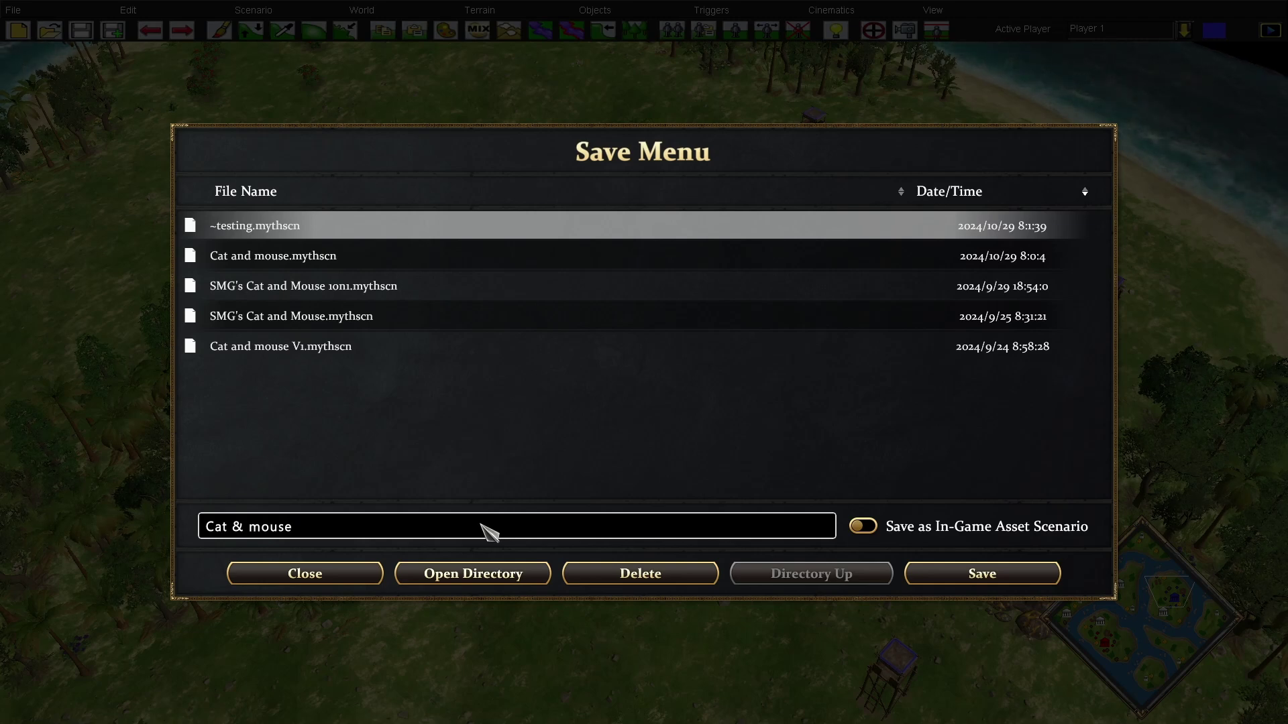
pyautogui.press('BackSpace')
pyautogui.press('BackSpace')
pyautogui.press('BackSpace')
pyautogui.press('BackSpace')
pyautogui.press('BackSpace')
pyautogui.press('BackSpace')
pyautogui.press('BackSpace')
pyautogui.press('BackSpace')
pyautogui.press('BackSpace')
pyautogui.press('BackSpace')
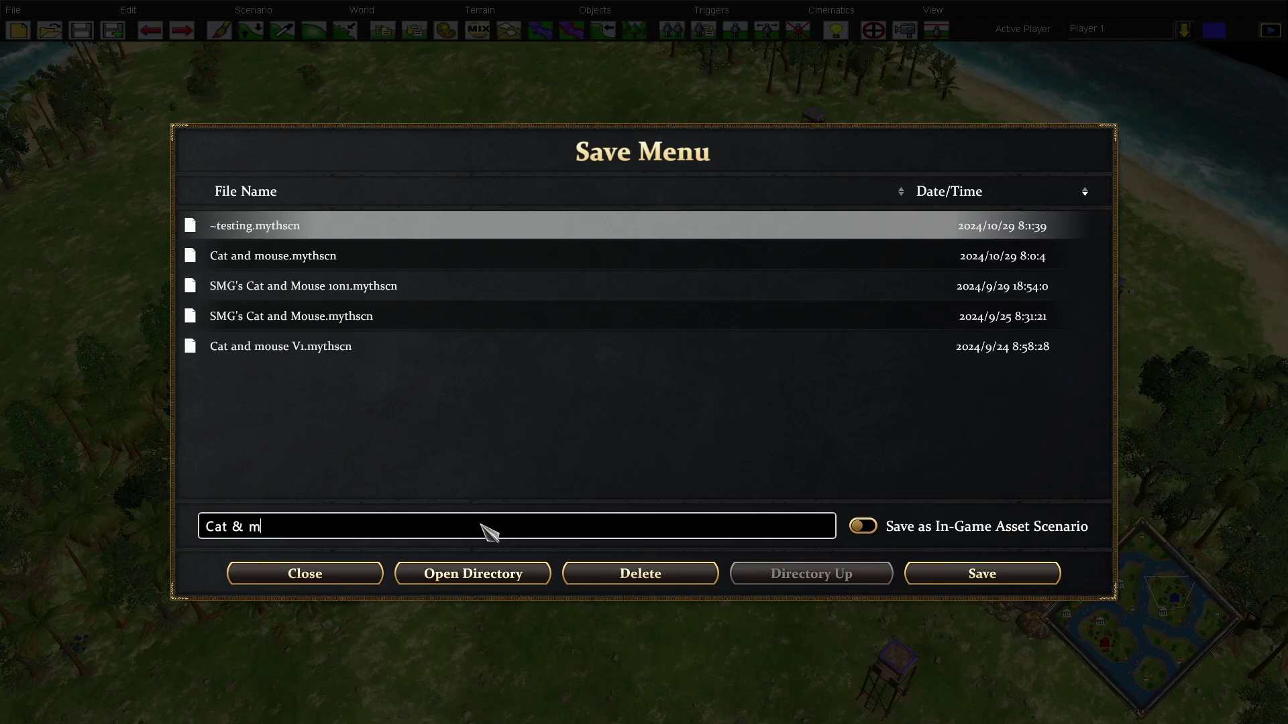
pyautogui.click(305, 574)
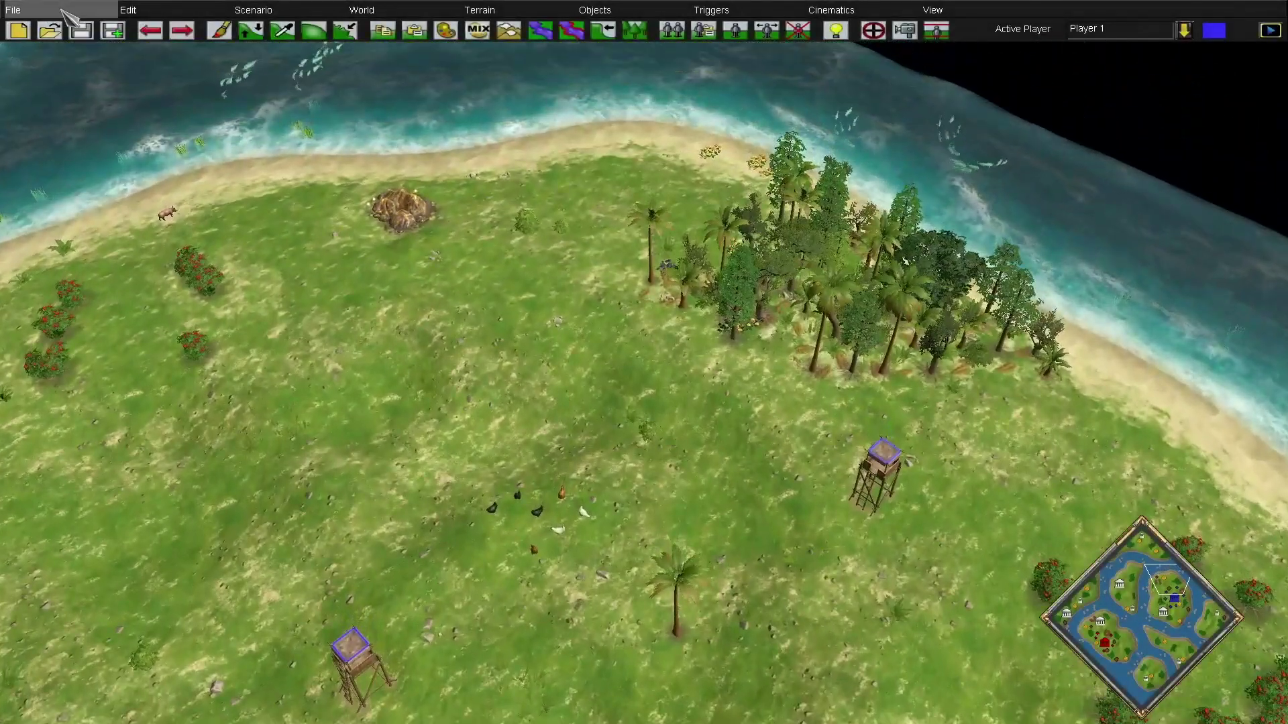
# Look through the Graphics, Game and UI categories of the game settings and close them unchanged
pyautogui.click(62, 10)
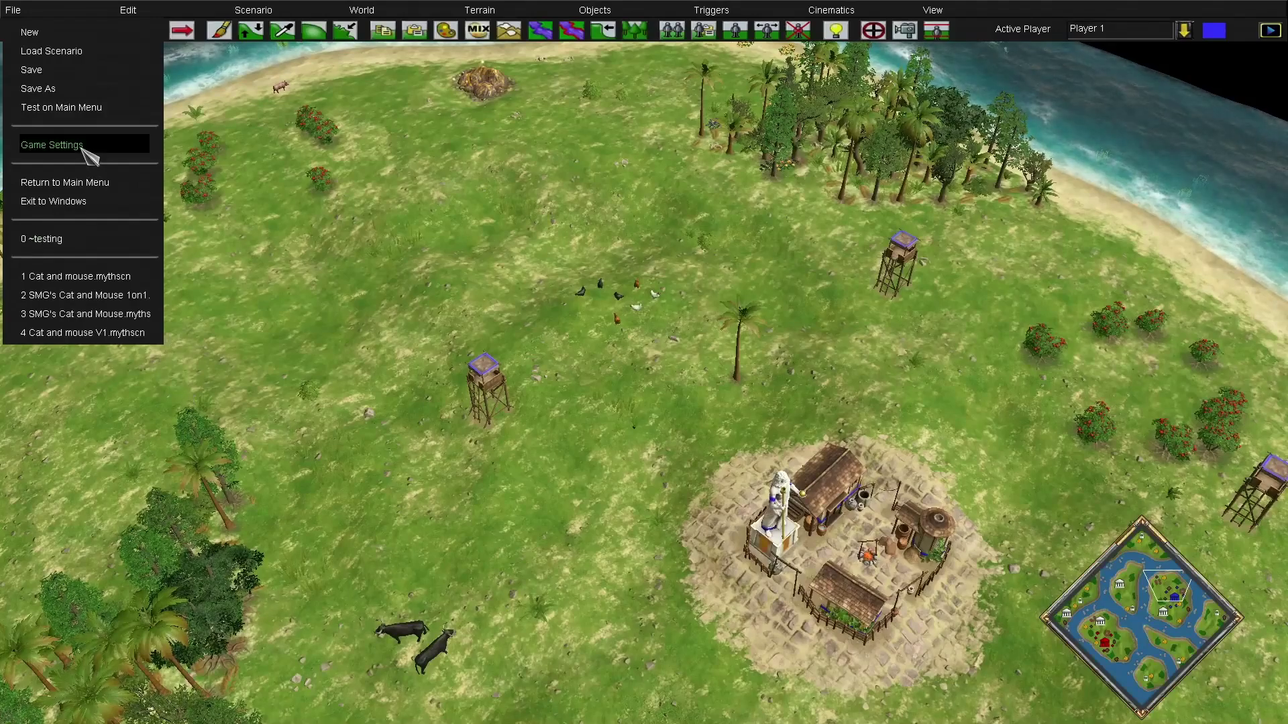
pyautogui.click(85, 147)
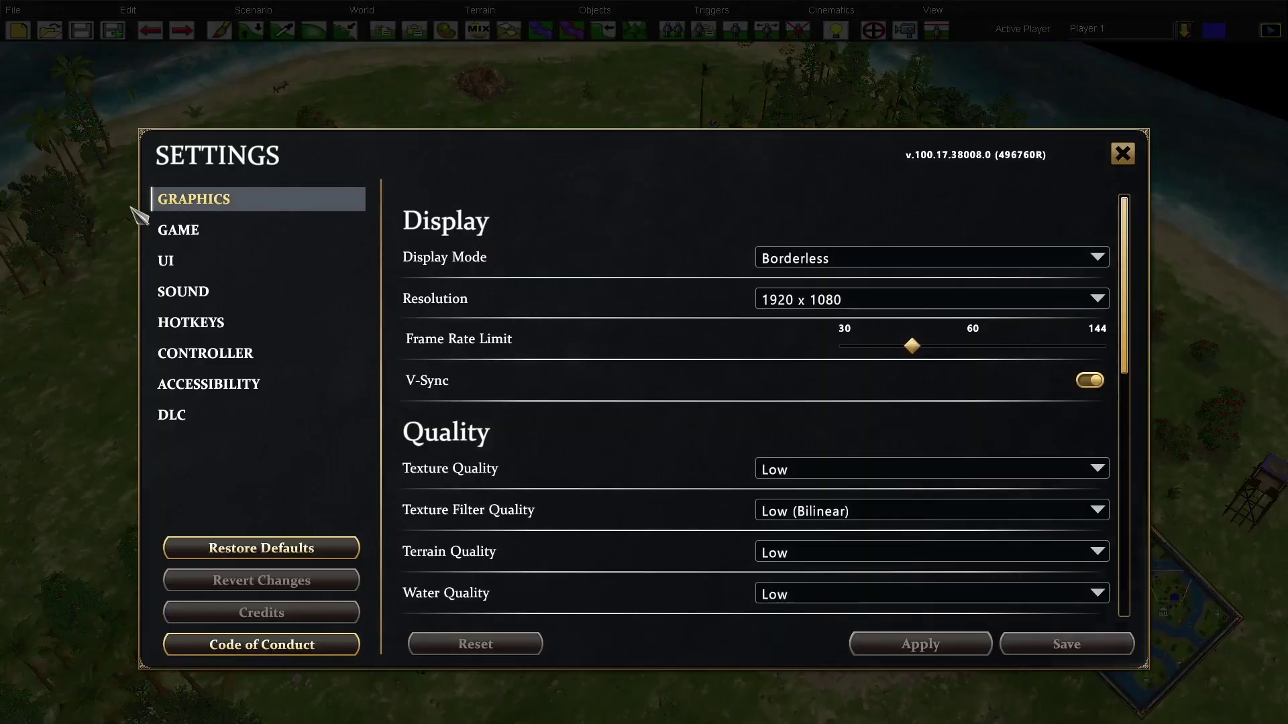
pyautogui.click(221, 232)
pyautogui.click(245, 260)
pyautogui.click(202, 199)
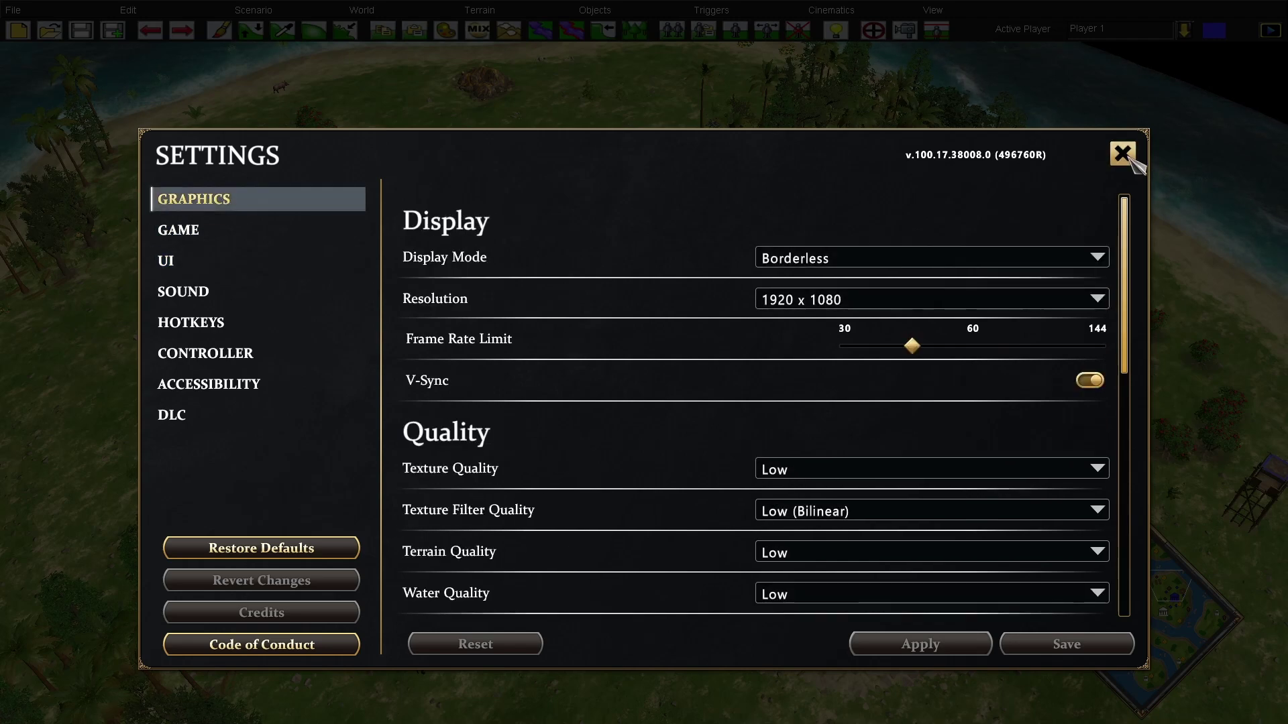
pyautogui.click(1122, 154)
# Load the recent scenario Cat and mouse.mythscn without saving the current one and look around its map
pyautogui.click(27, 12)
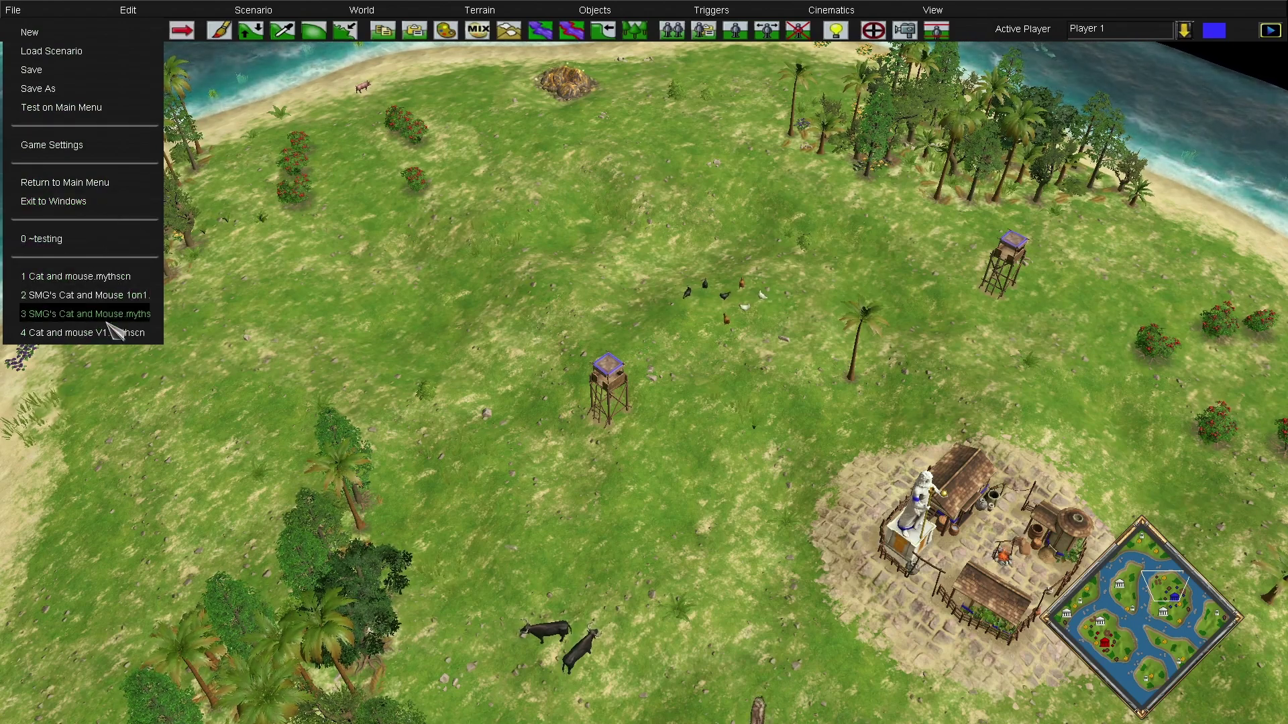
pyautogui.click(115, 281)
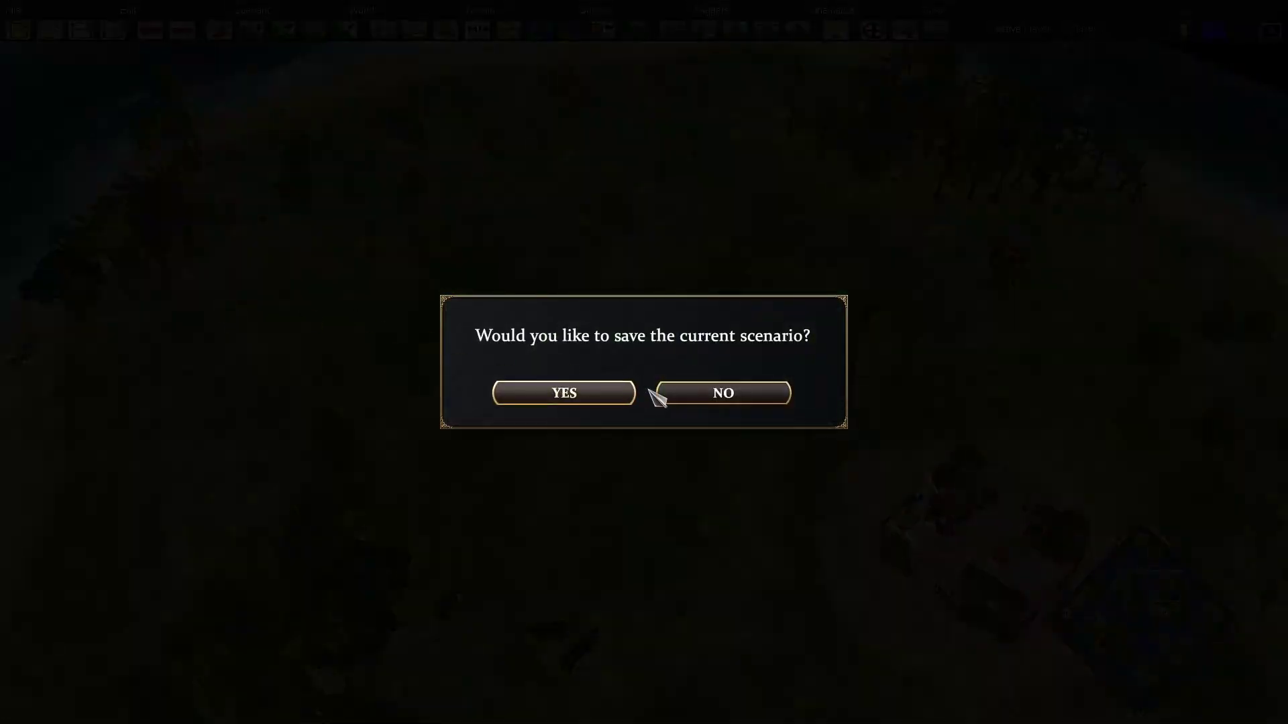
pyautogui.click(757, 395)
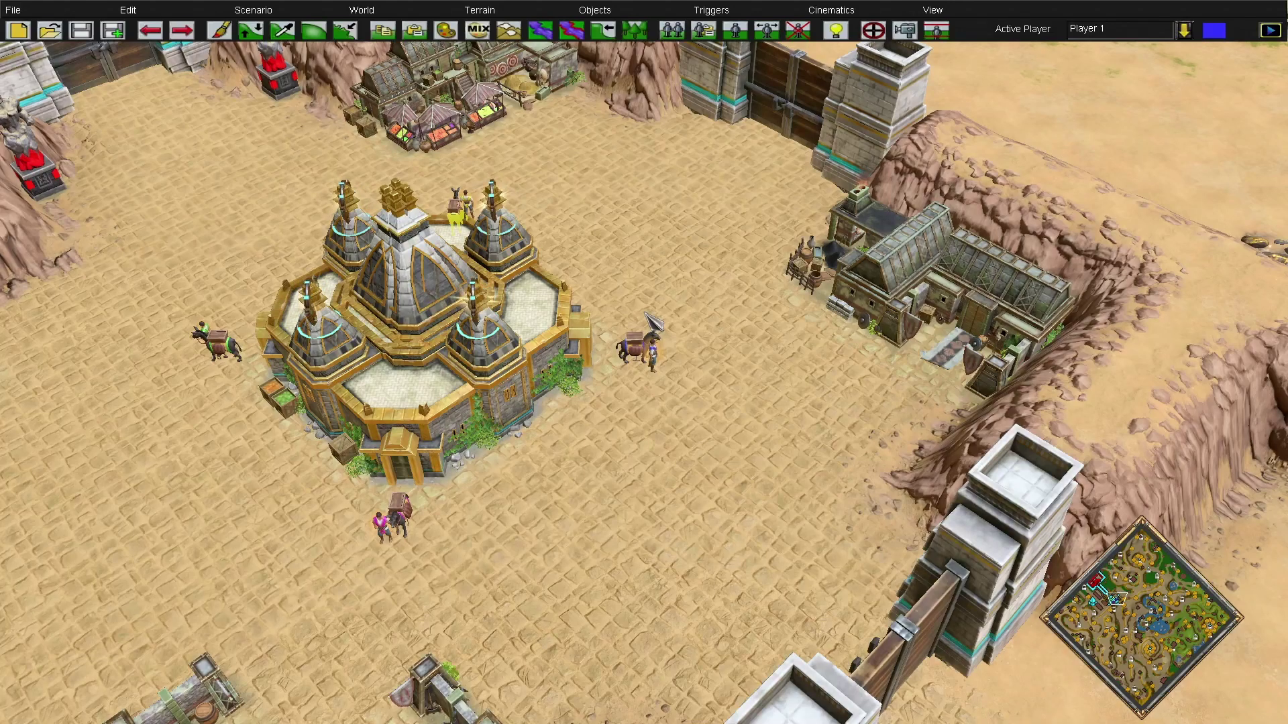
pyautogui.scroll(-5, 748, 443)
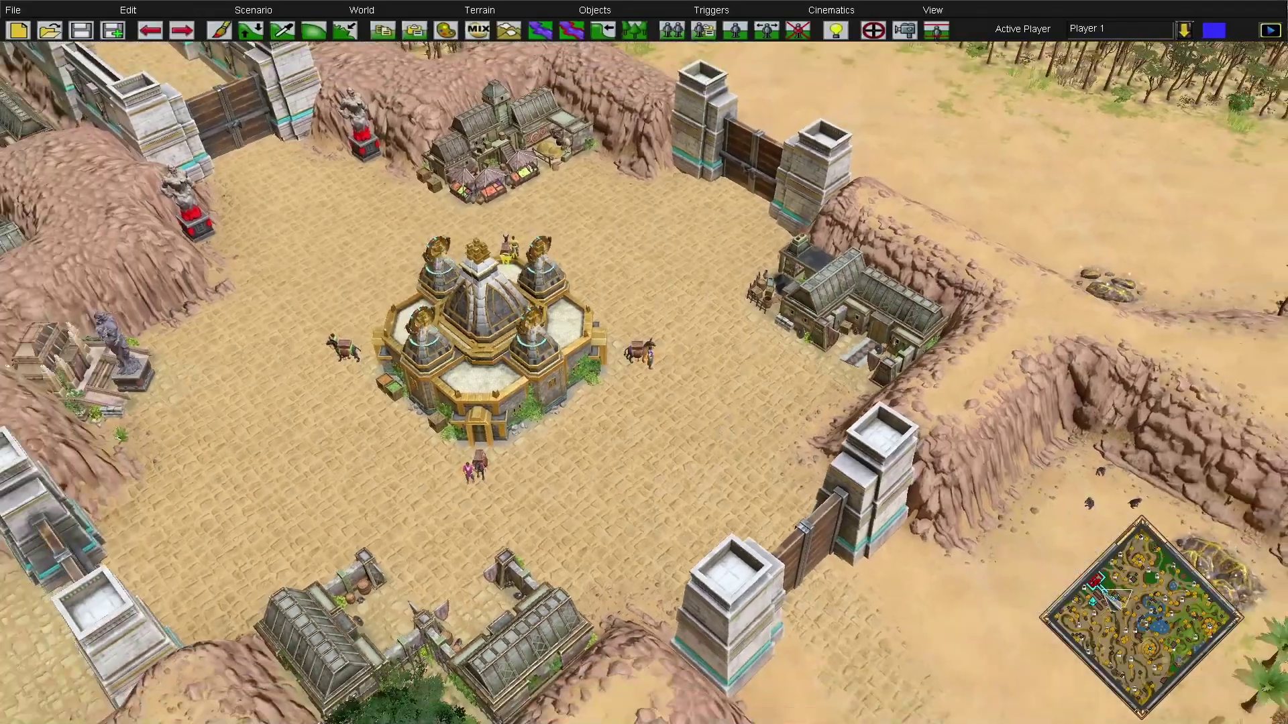
pyautogui.moveTo(1094, 604)
pyautogui.mouseDown()
pyautogui.moveTo(1108, 609)
pyautogui.moveTo(1109, 588)
pyautogui.mouseUp()
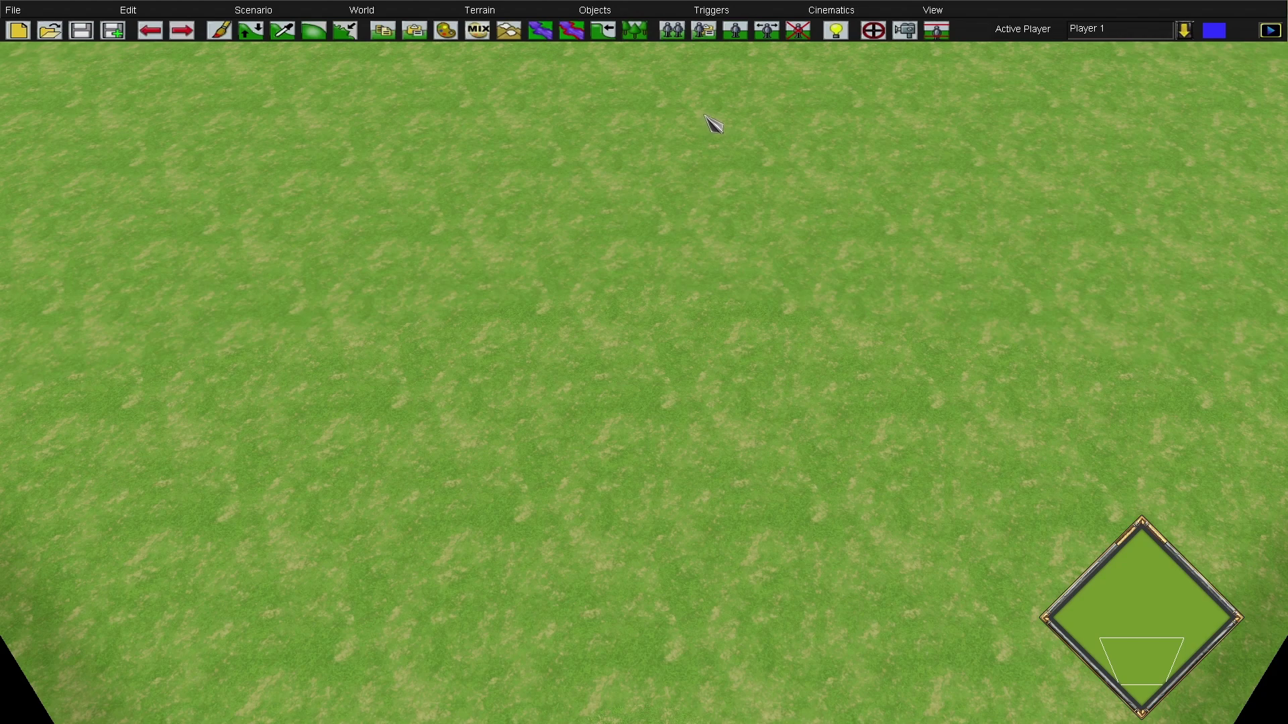
# Place a Town Center from the Buildings category for Player 1 on the blank grass map
pyautogui.click(736, 30)
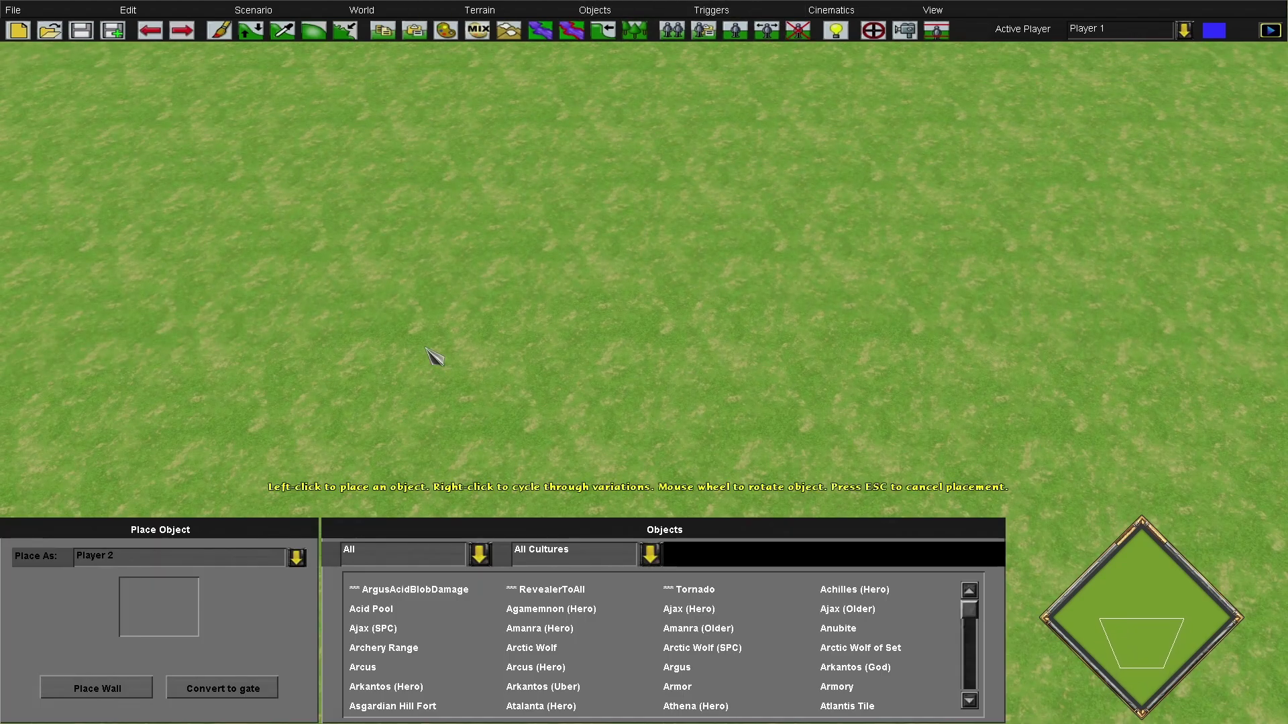
pyautogui.click(401, 556)
pyautogui.click(398, 630)
pyautogui.scroll(-5, 420, 634)
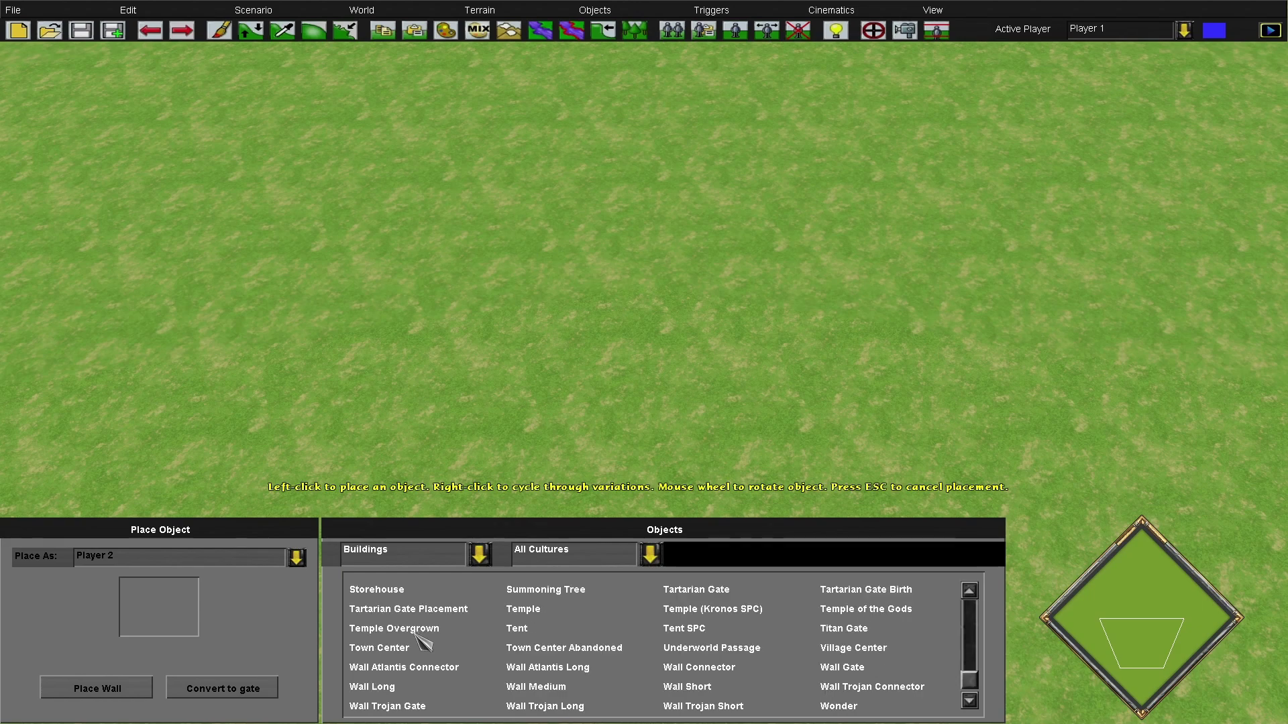
pyautogui.click(399, 650)
pyautogui.click(268, 555)
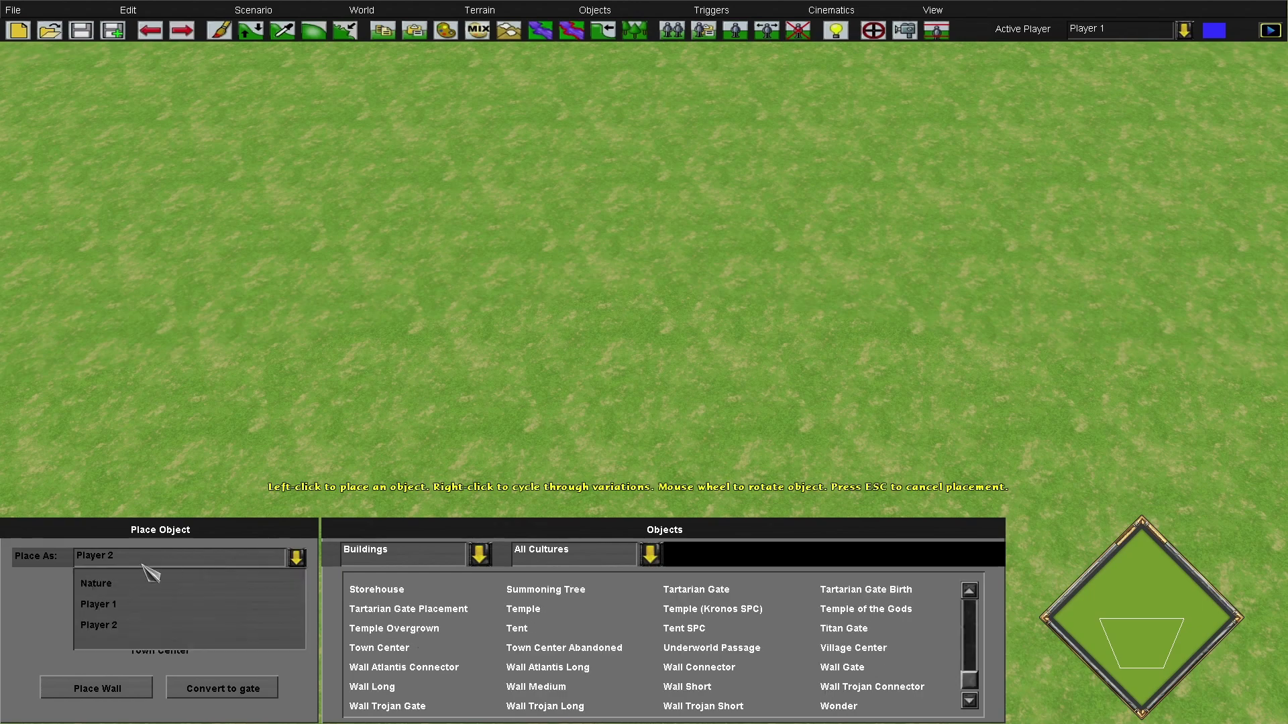
pyautogui.click(140, 606)
pyautogui.click(621, 402)
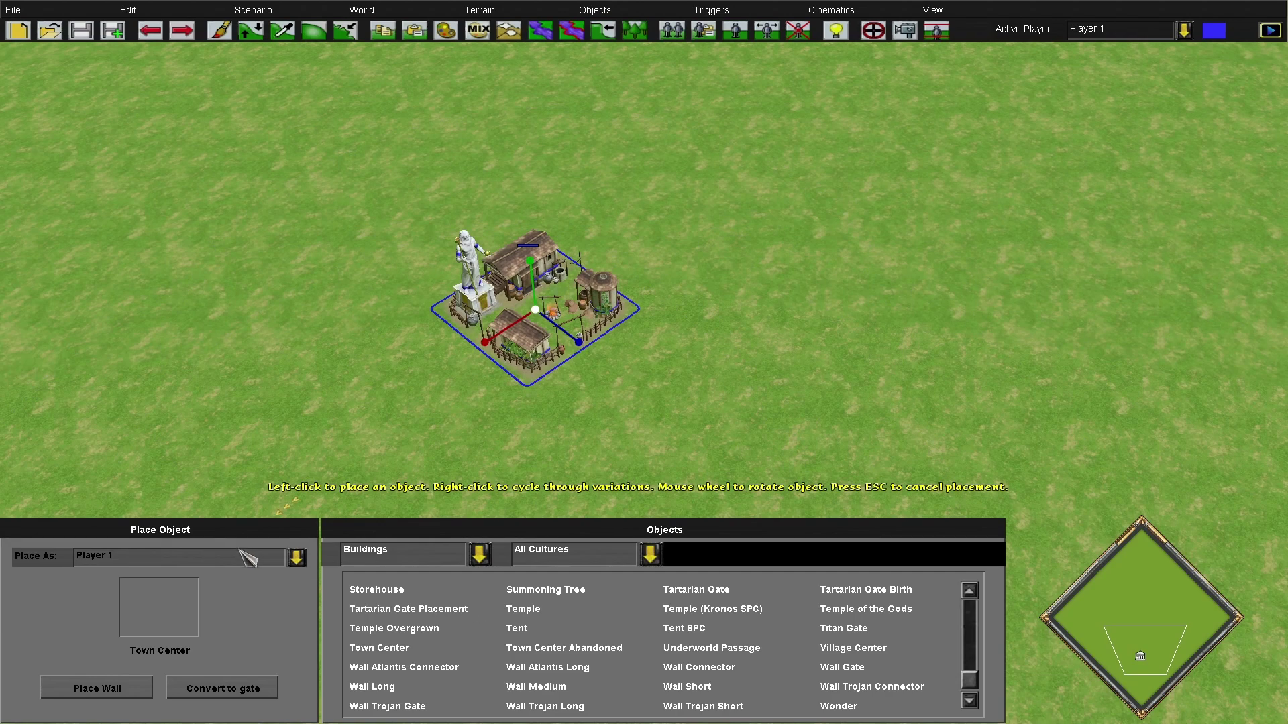
# Place a Town Center for Player 2 north of Player 1's Town Center and finish placing objects
pyautogui.click(213, 560)
pyautogui.click(144, 624)
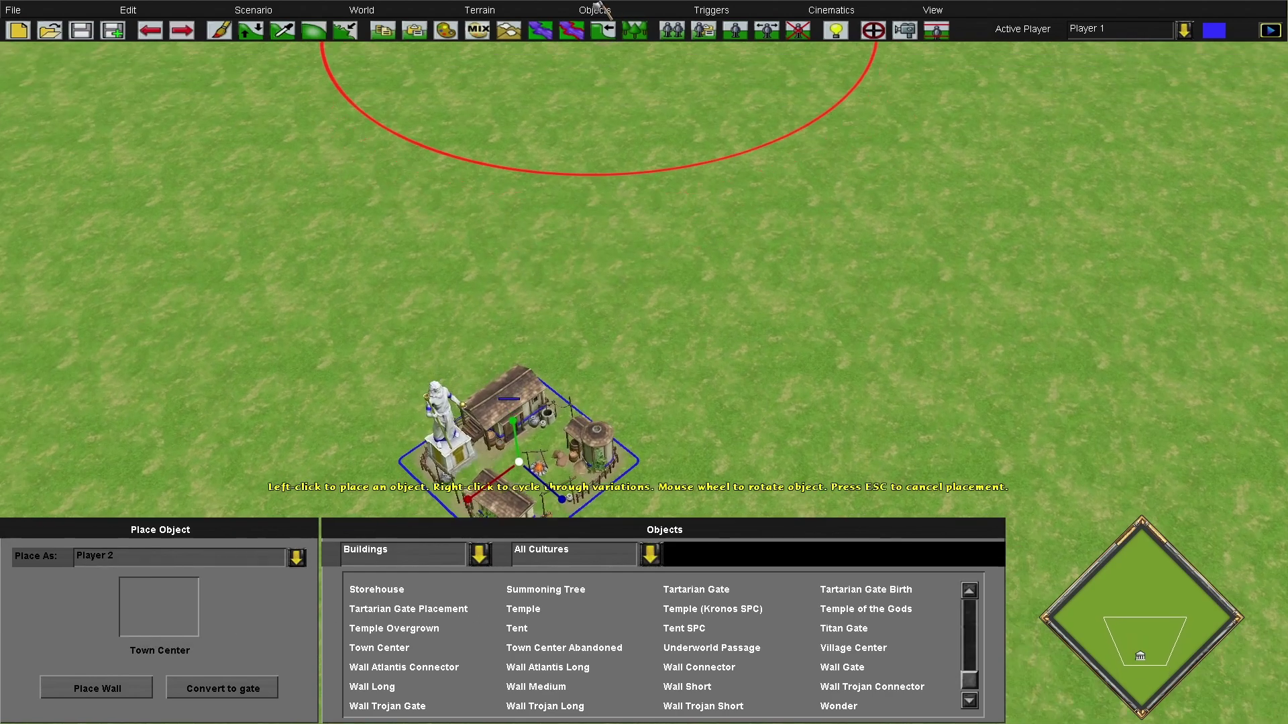
pyautogui.click(560, 205)
pyautogui.press('Escape')
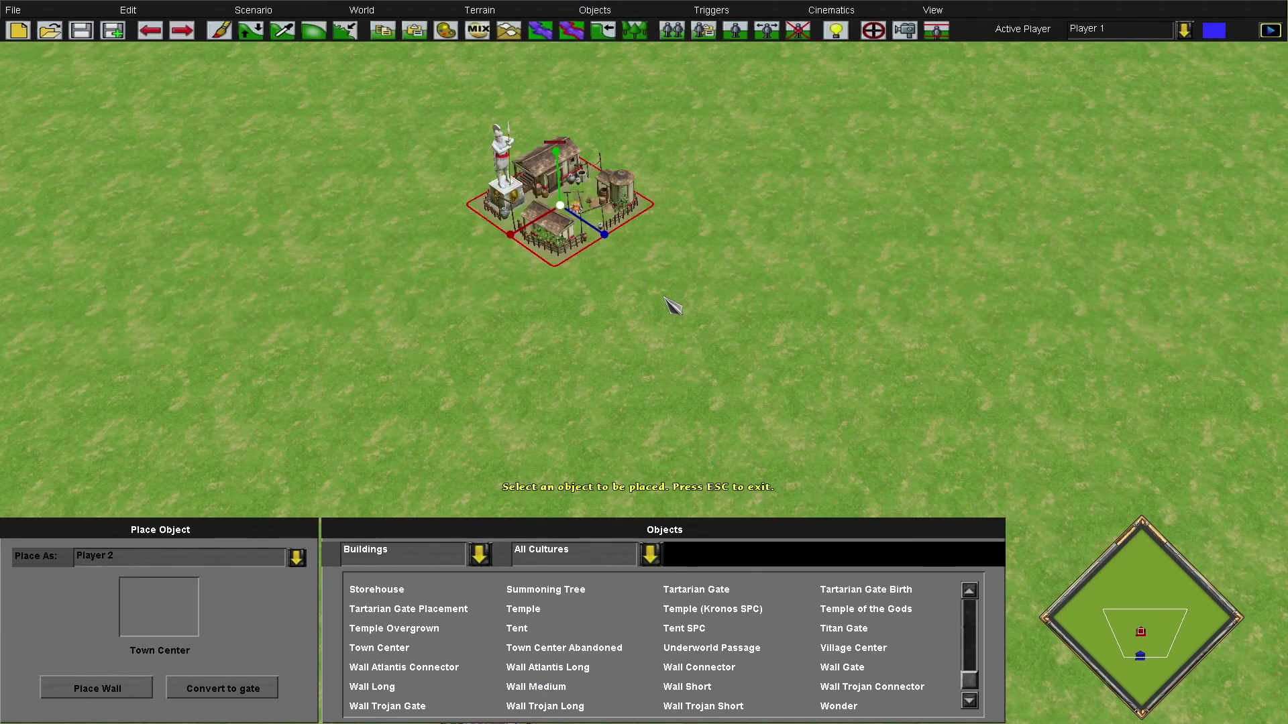
pyautogui.press('Escape')
pyautogui.click(792, 256)
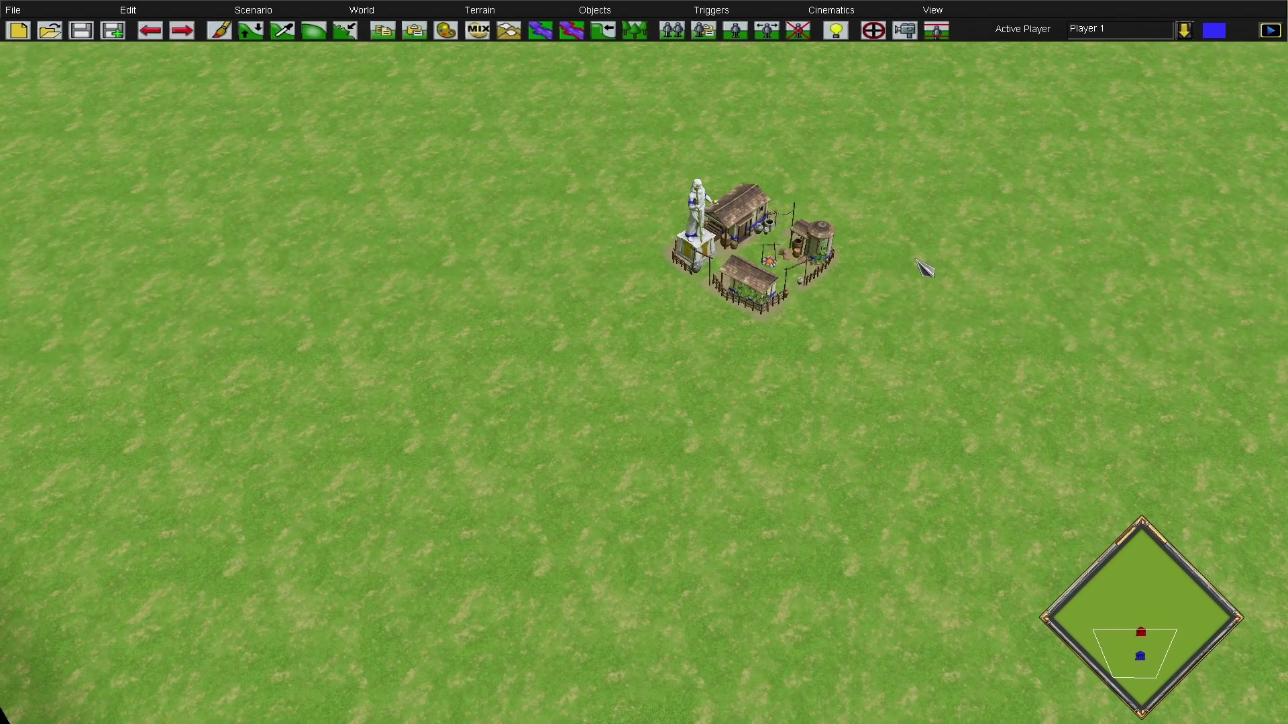
# Look through the difficulty levels offered for playtesting the scenario and cancel without starting
pyautogui.click(275, 11)
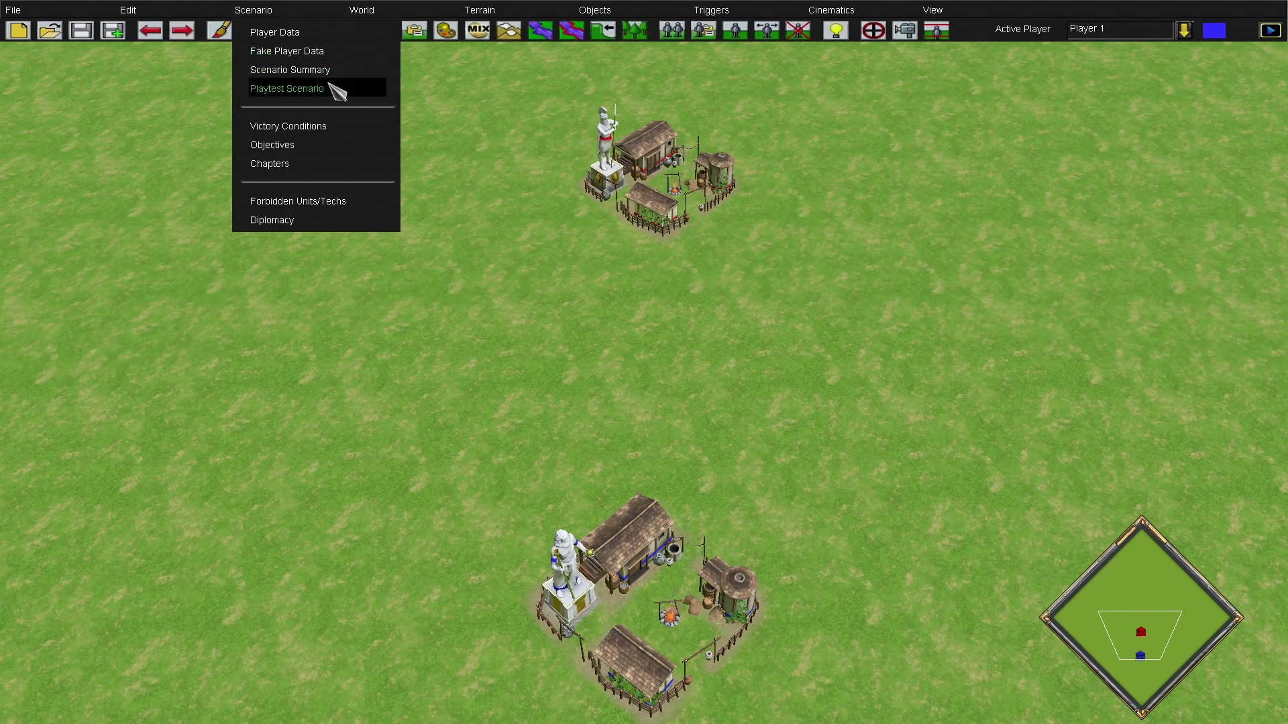
pyautogui.click(333, 90)
pyautogui.click(646, 273)
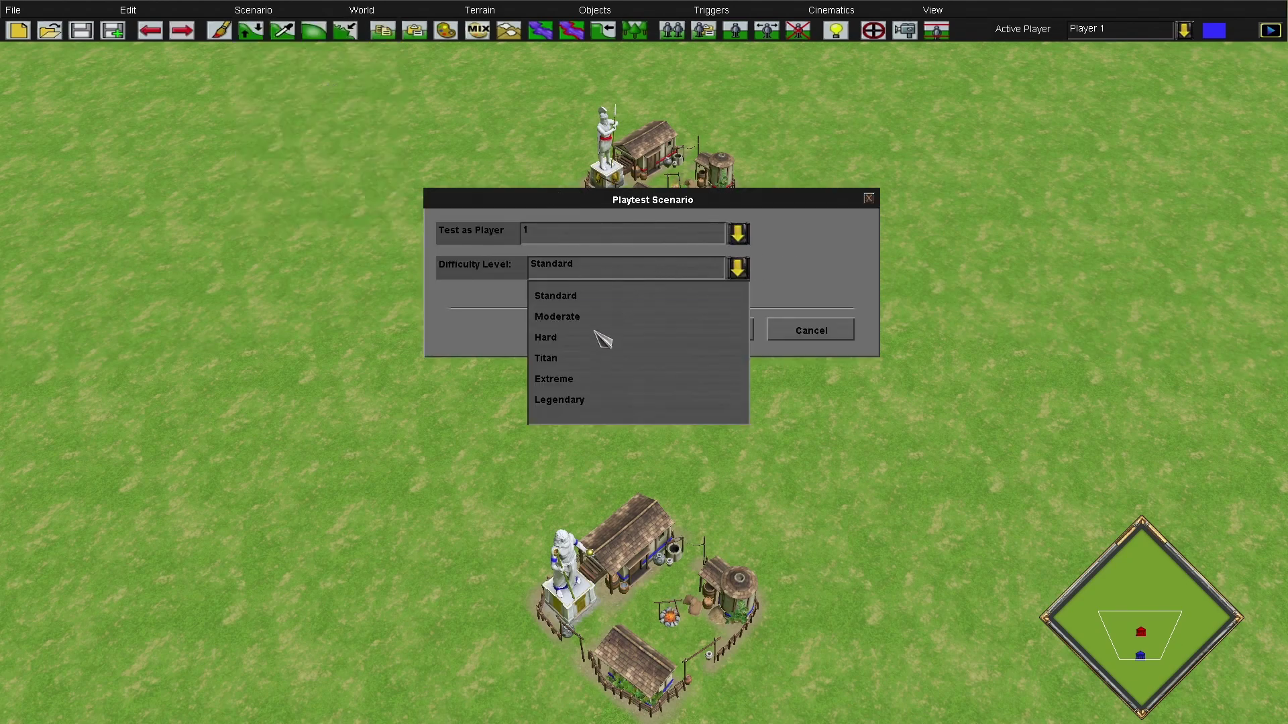
pyautogui.click(822, 264)
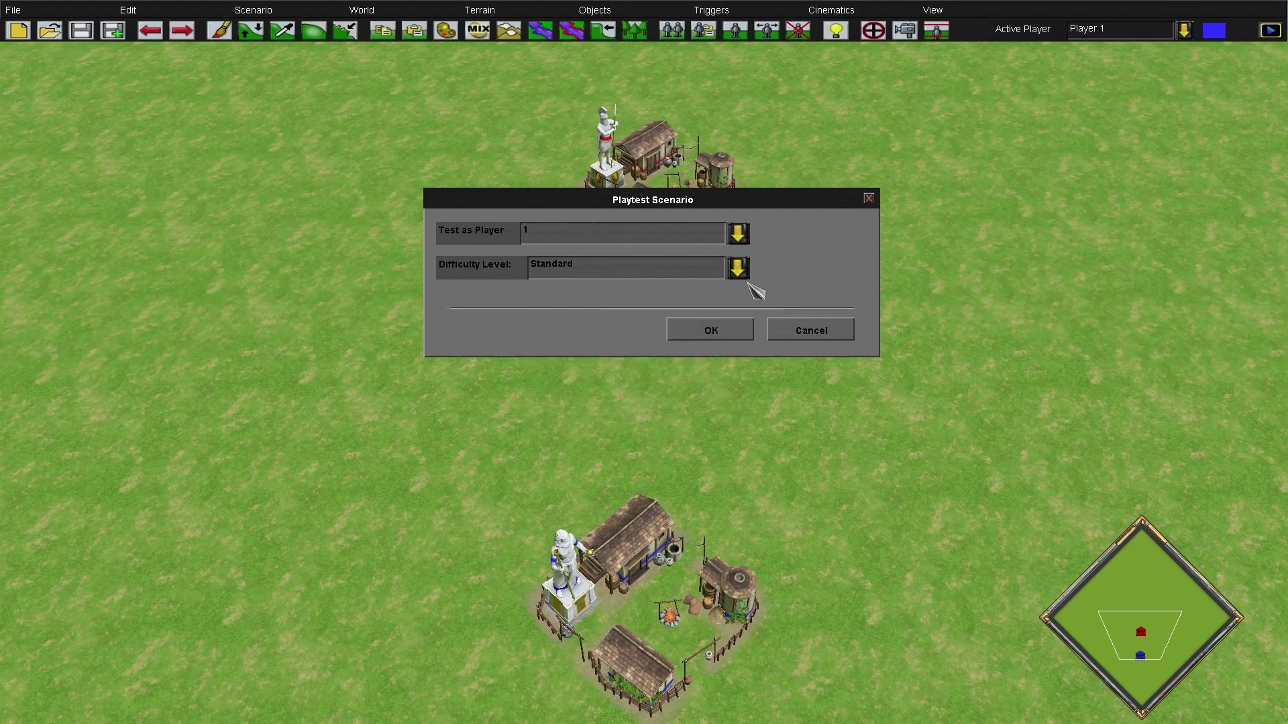
pyautogui.click(838, 331)
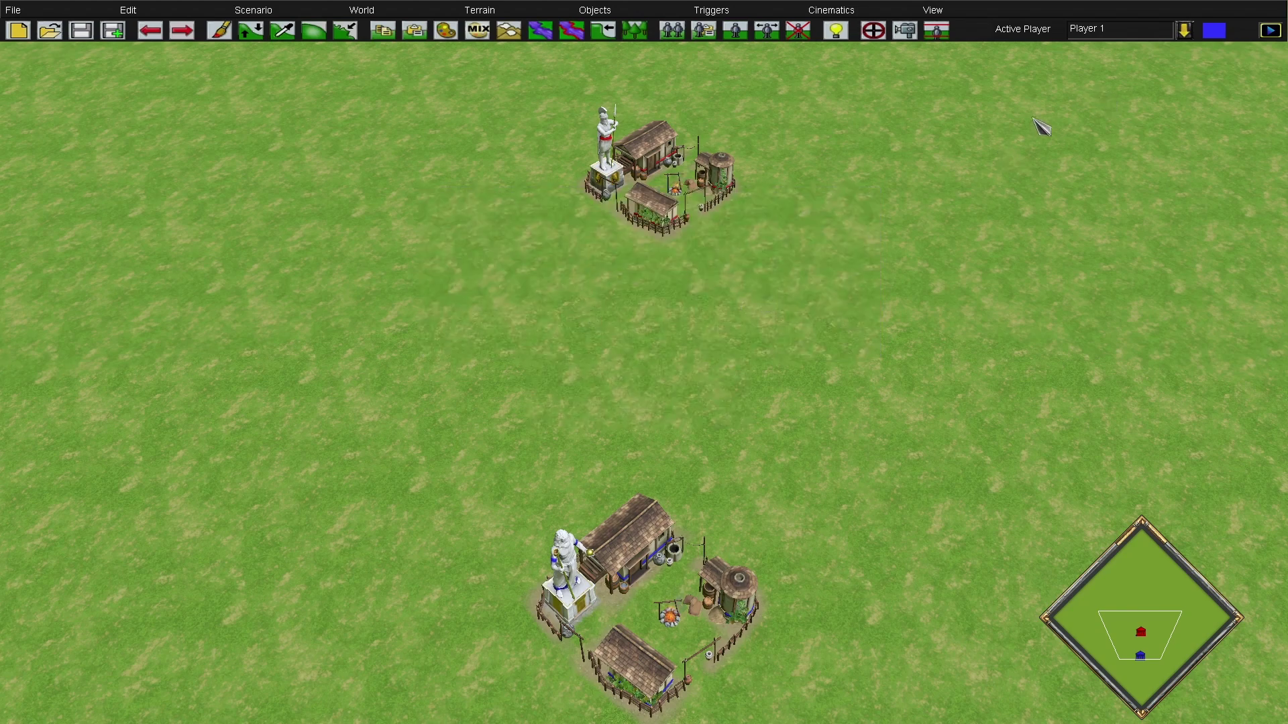
# Start playtesting the scenario as Player 1 and move the villagers to open ground beside their Town Center
pyautogui.click(1112, 28)
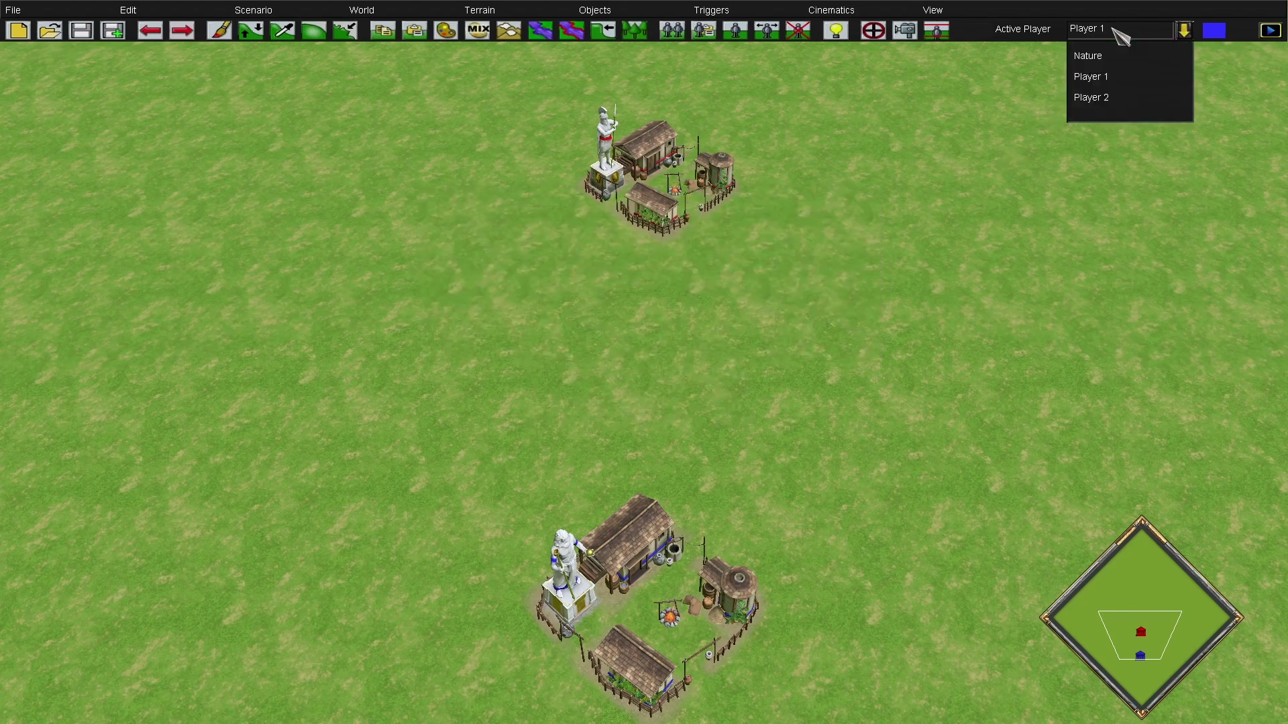
pyautogui.click(1147, 33)
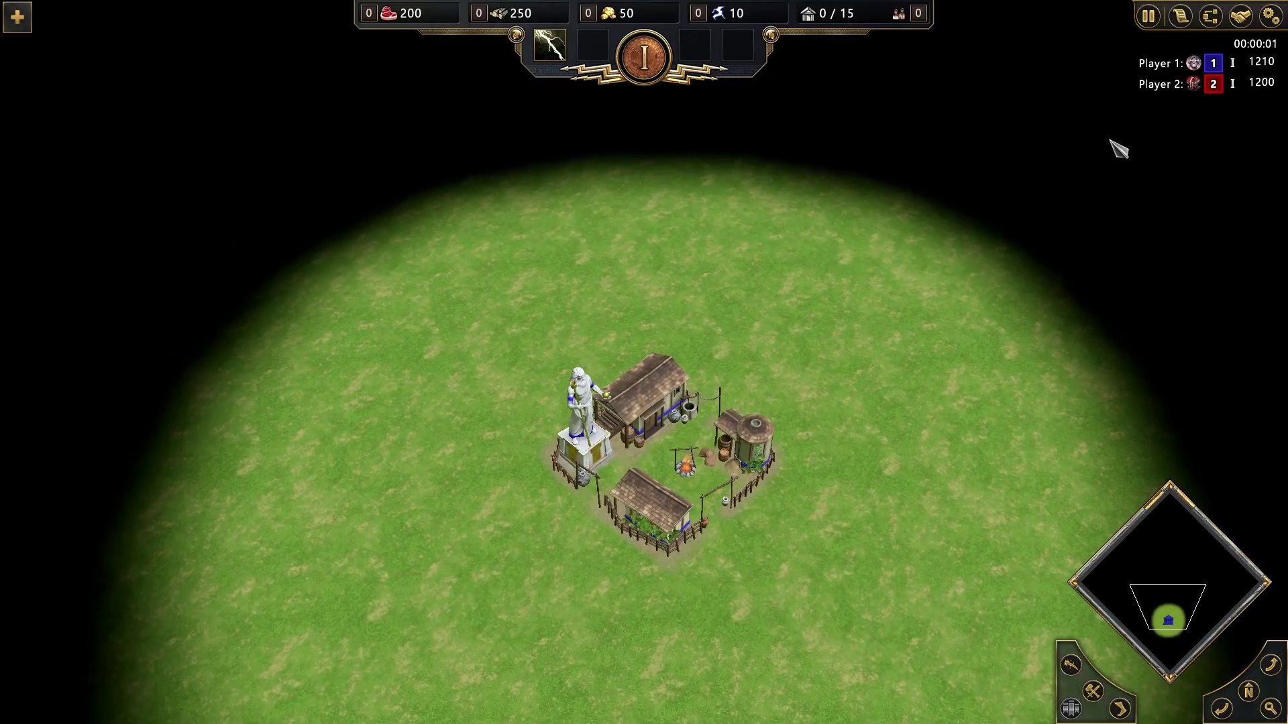
pyautogui.scroll(-3, 925, 376)
pyautogui.moveTo(921, 408); pyautogui.dragTo(779, 569)
pyautogui.rightClick(779, 569)
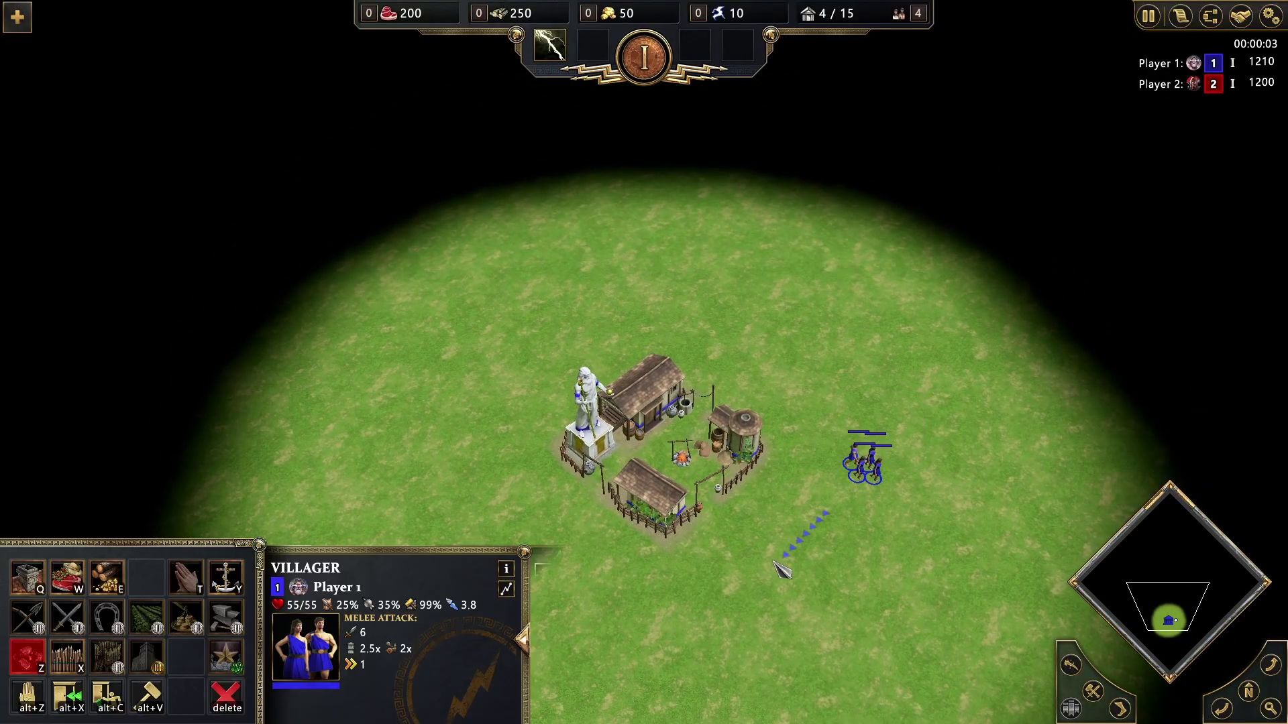
pyautogui.rightClick(643, 360)
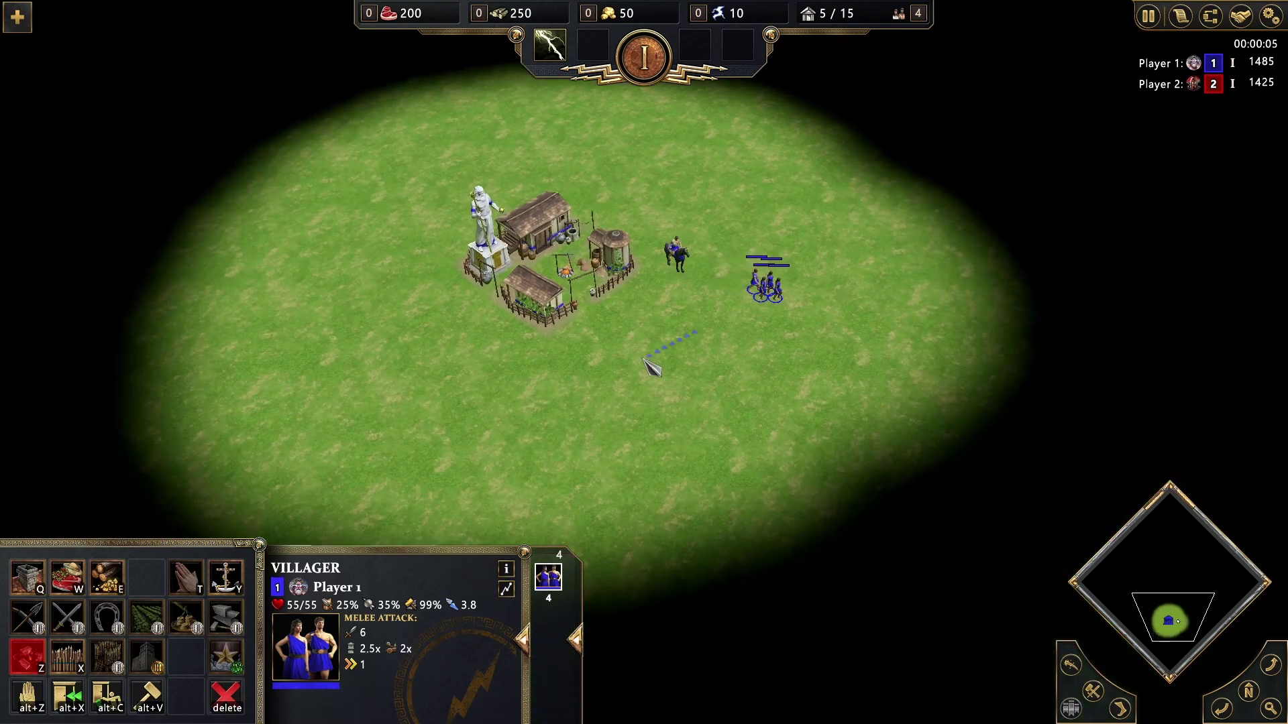
# Send Player 1's Kataskopos scout north through several waypoints towards Player 2's base
pyautogui.moveTo(861, 161); pyautogui.dragTo(727, 270)
pyautogui.rightClick(791, 188)
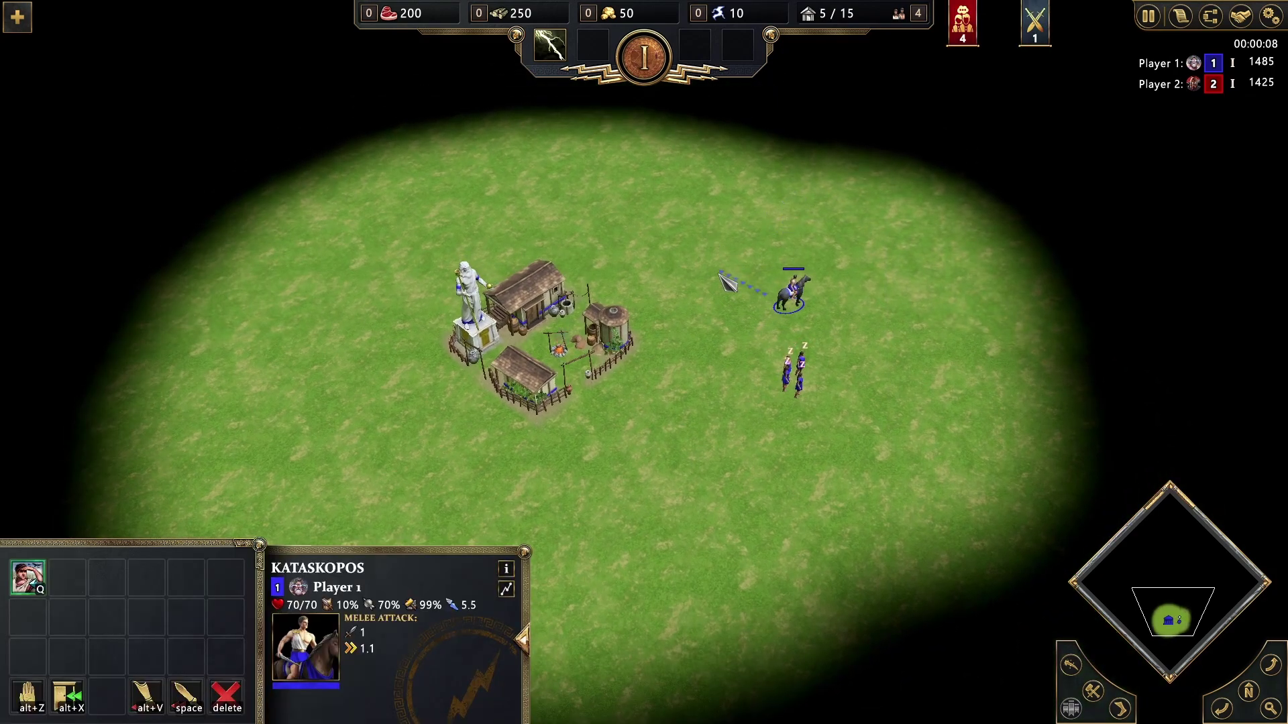
pyautogui.keyDown('shift'); pyautogui.rightClick(762, 248); pyautogui.keyUp('shift')
pyautogui.keyDown('shift'); pyautogui.rightClick(782, 176); pyautogui.keyUp('shift')
pyautogui.rightClick(742, 142)
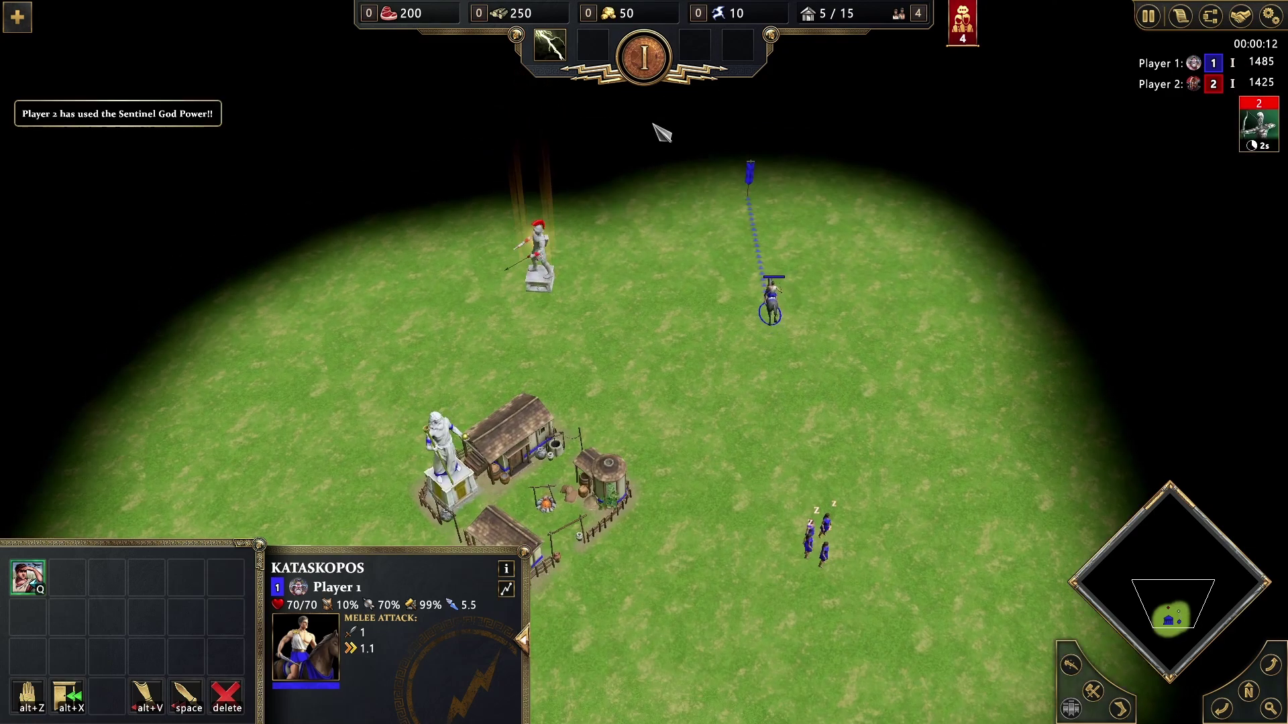
pyautogui.rightClick(675, 191)
pyautogui.rightClick(658, 175)
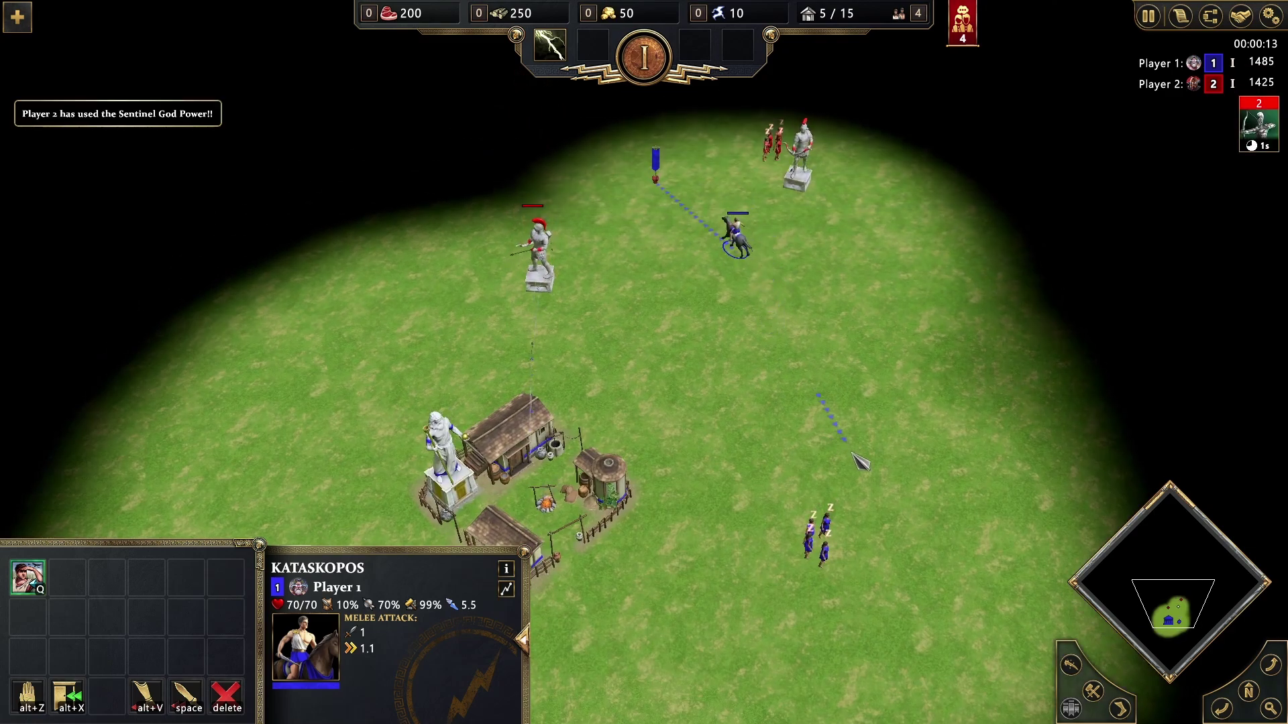
# Send the villagers north towards Player 2's Town Center and redirect the Kataskopos beside it
pyautogui.moveTo(862, 463); pyautogui.dragTo(718, 581)
pyautogui.rightClick(646, 376)
pyautogui.rightClick(582, 167)
pyautogui.click(671, 200)
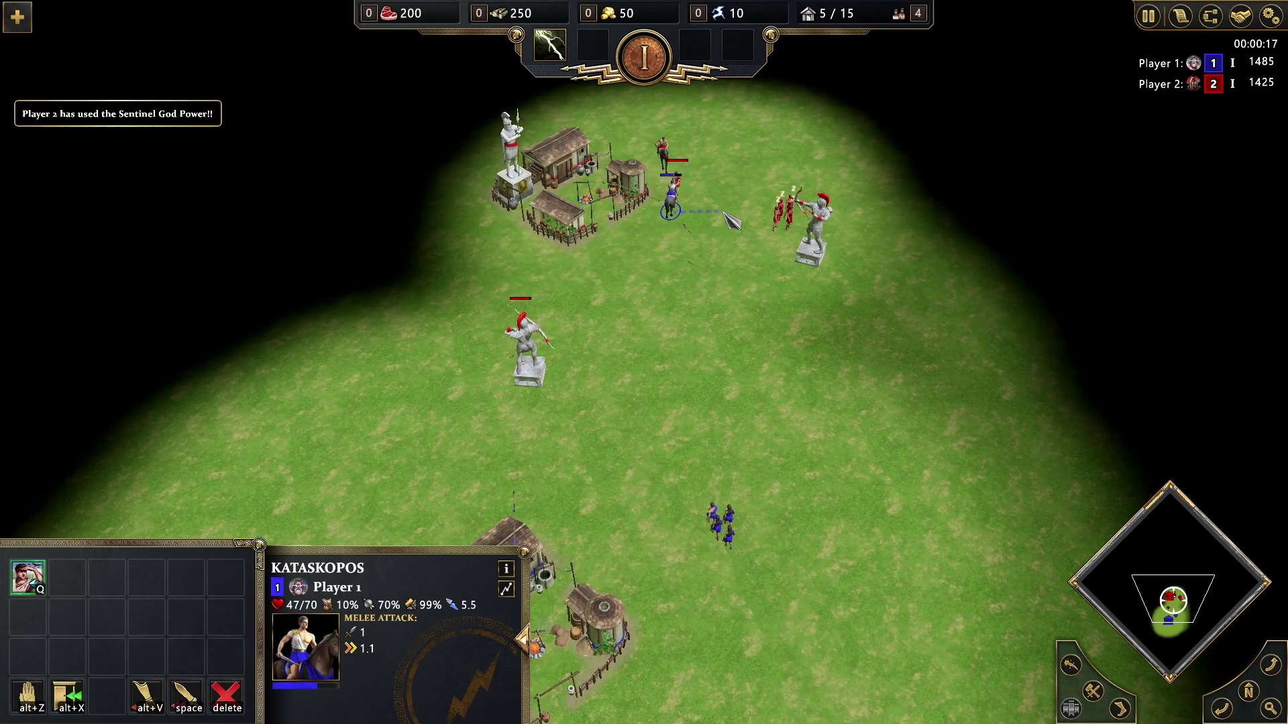
pyautogui.rightClick(737, 237)
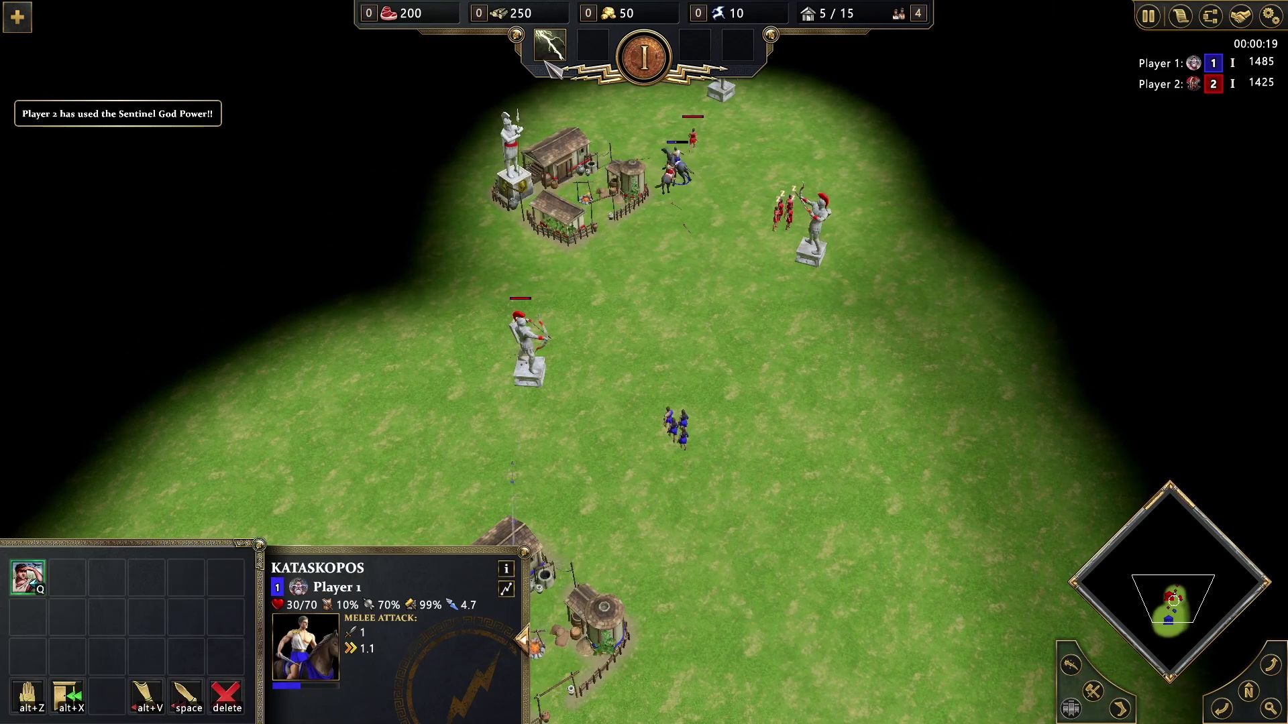
# Cast the Bolt god power on the enemy scout and order the villagers to attack Player 2's Town Center
pyautogui.click(549, 45)
pyautogui.click(687, 191)
pyautogui.moveTo(713, 329); pyautogui.dragTo(589, 418)
pyautogui.rightClick(582, 195)
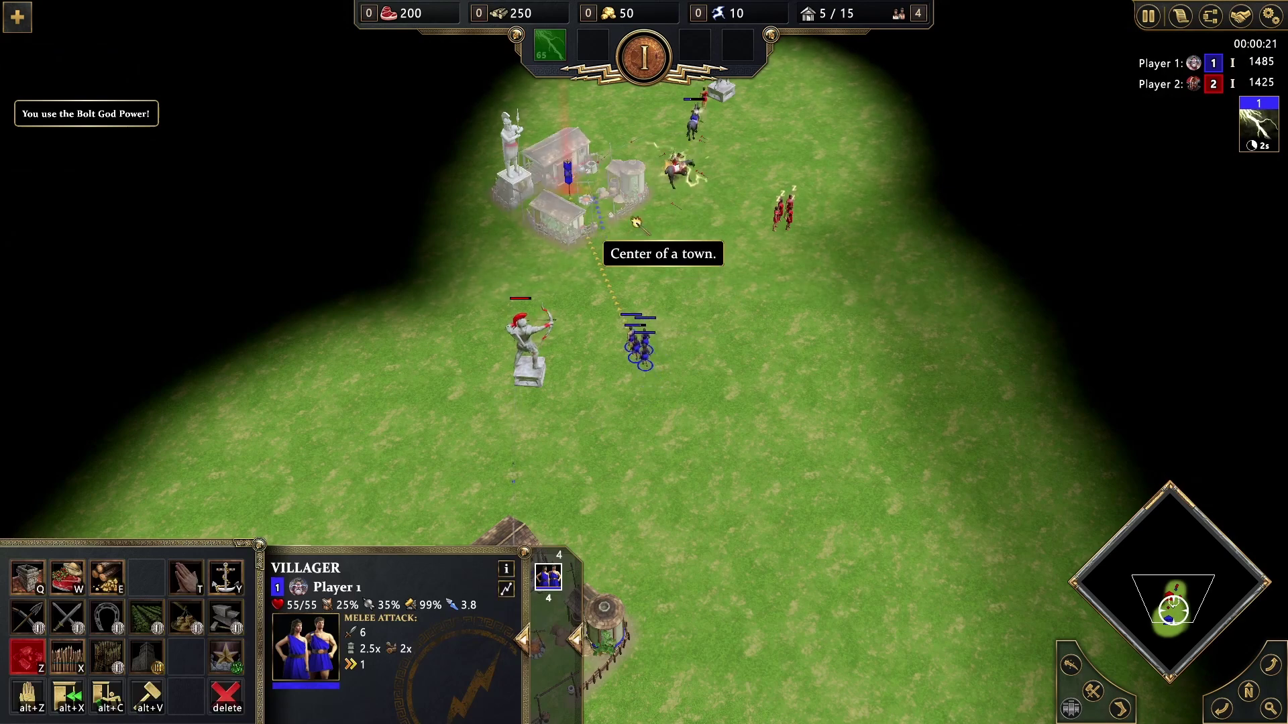
# Inspect Player 2's idle villagers and Sentinel statue, and quit the playtest to return to the editor
pyautogui.click(865, 335)
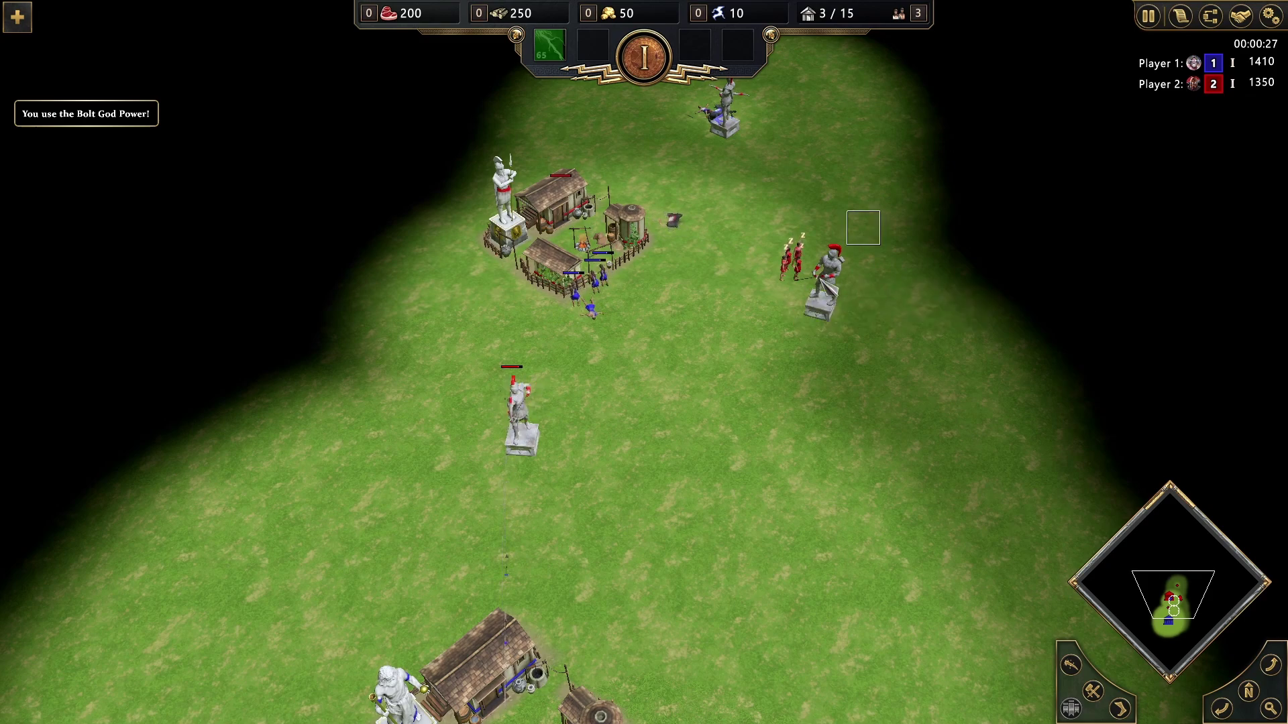
pyautogui.moveTo(883, 224); pyautogui.dragTo(771, 335)
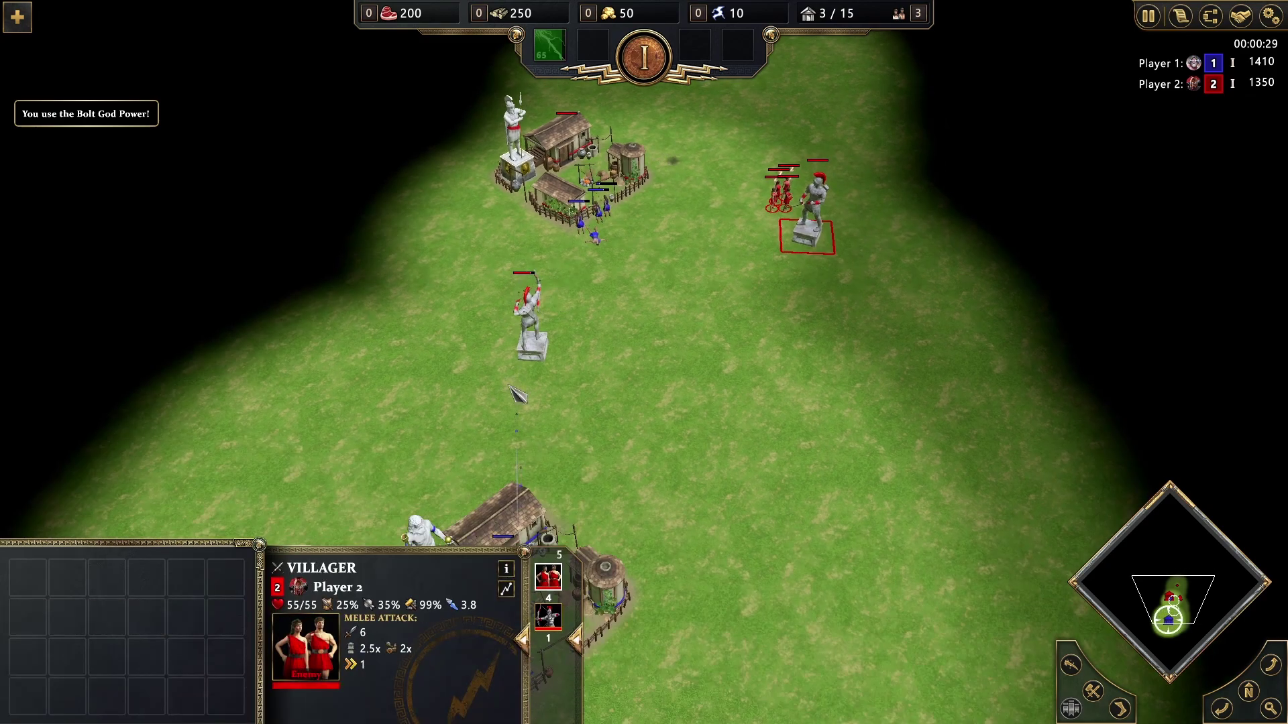
pyautogui.click(877, 320)
pyautogui.click(1271, 16)
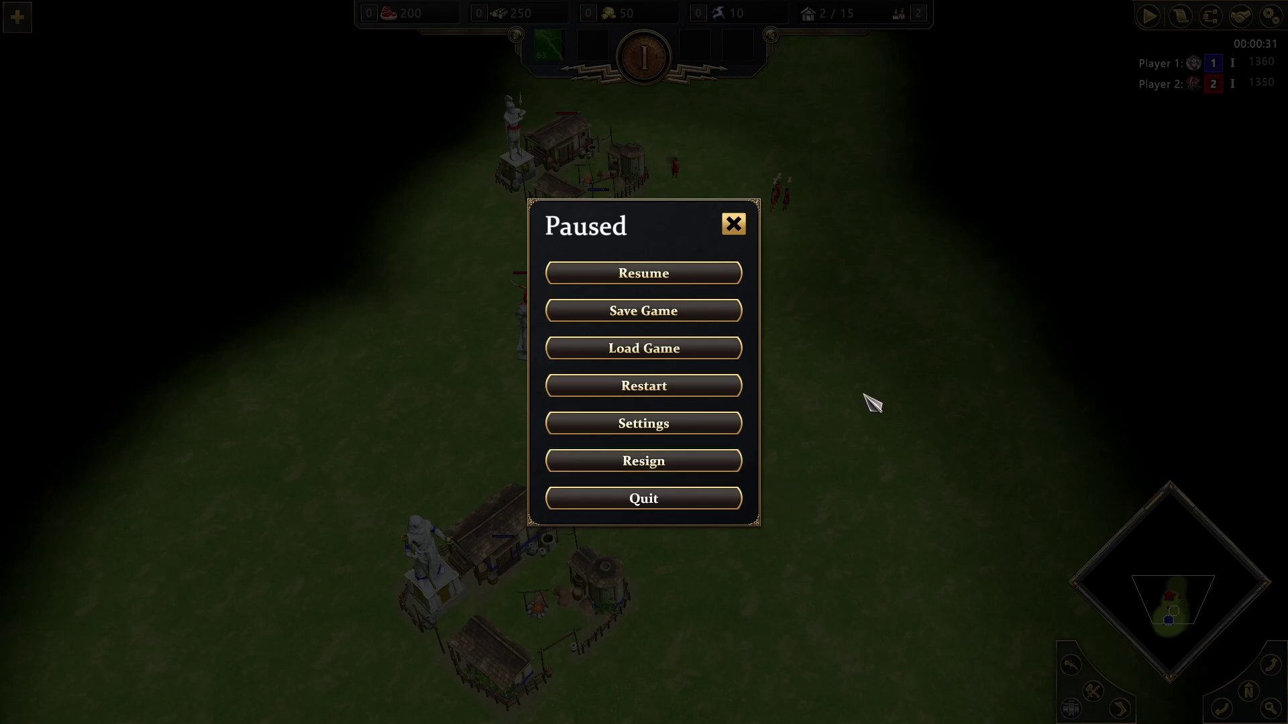
pyautogui.click(663, 507)
pyautogui.click(576, 395)
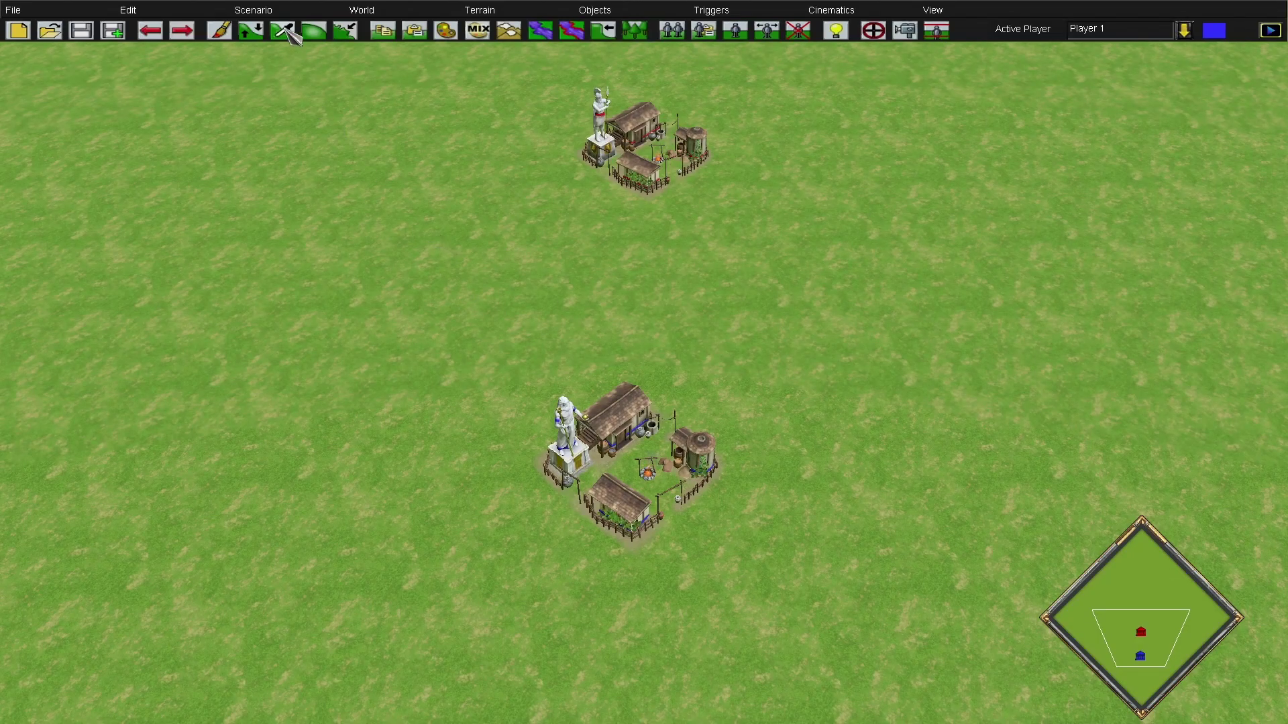
# Set Player 1's color to grey and major god to Gaia in the player data
pyautogui.click(264, 11)
pyautogui.click(268, 33)
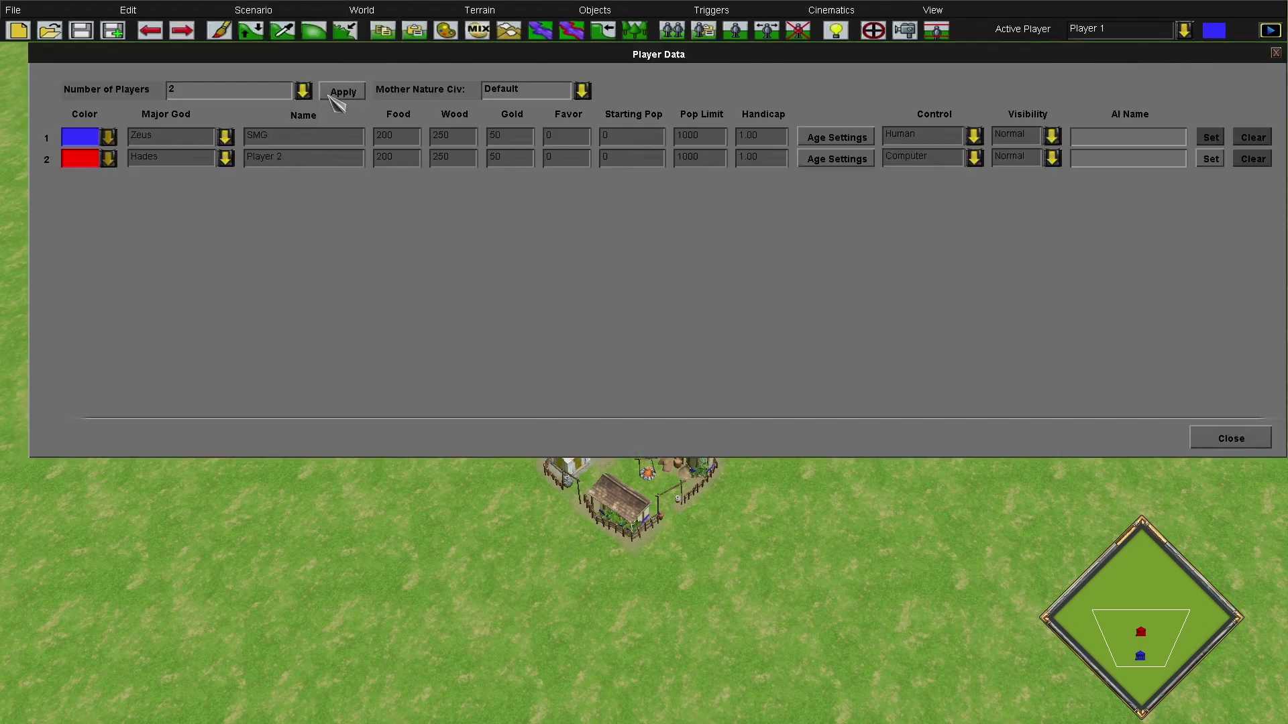
pyautogui.click(109, 136)
pyautogui.scroll(-2, 74, 261)
pyautogui.scroll(-2, 75, 262)
pyautogui.click(75, 285)
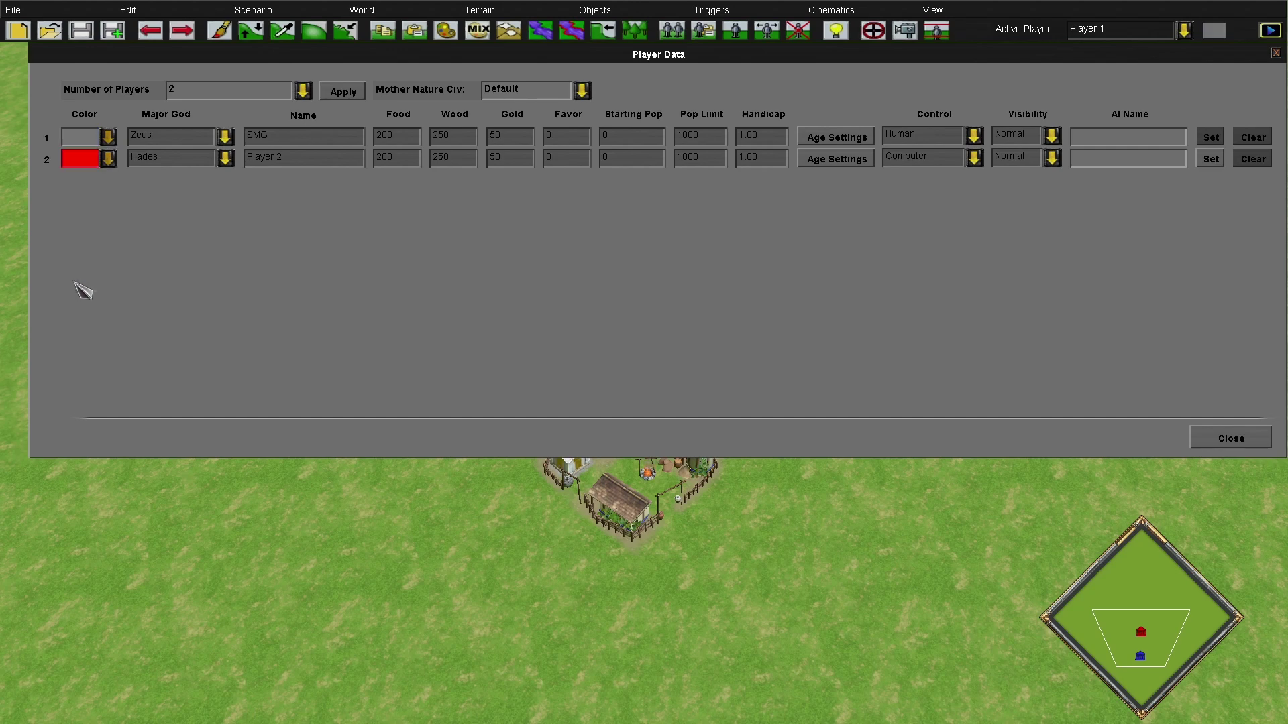
pyautogui.click(226, 137)
pyautogui.scroll(-3, 197, 242)
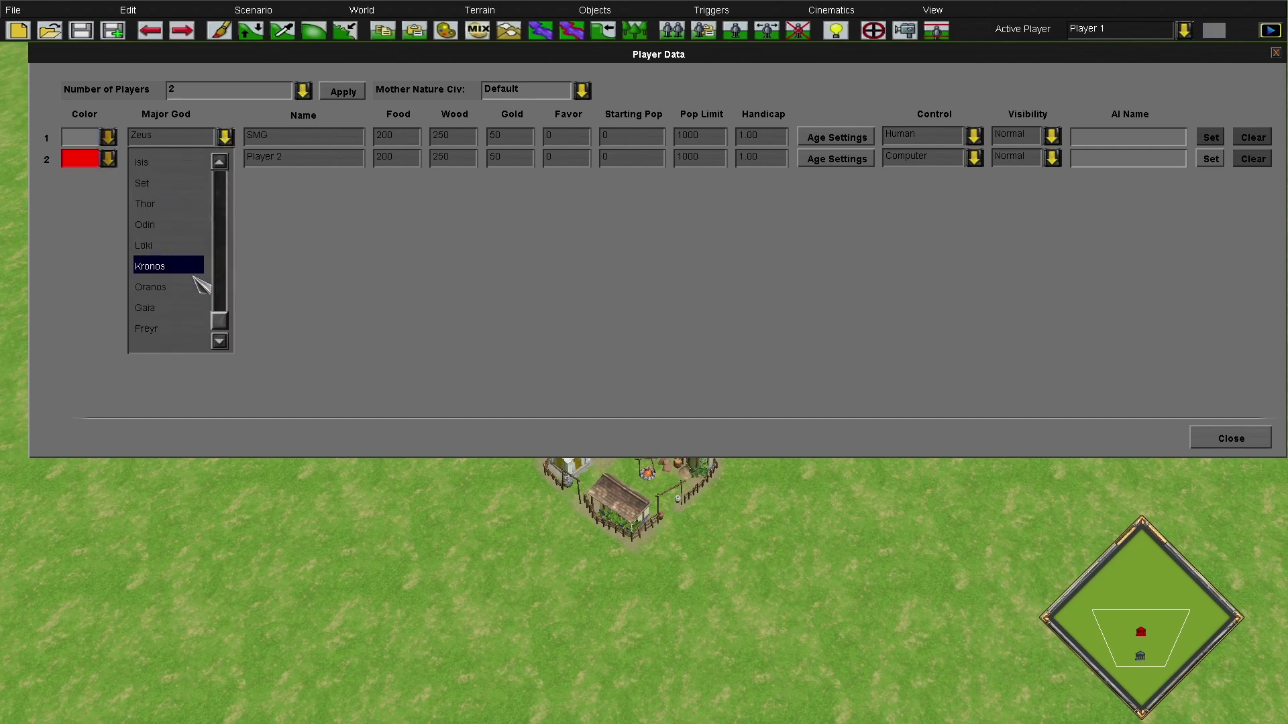
pyautogui.click(181, 308)
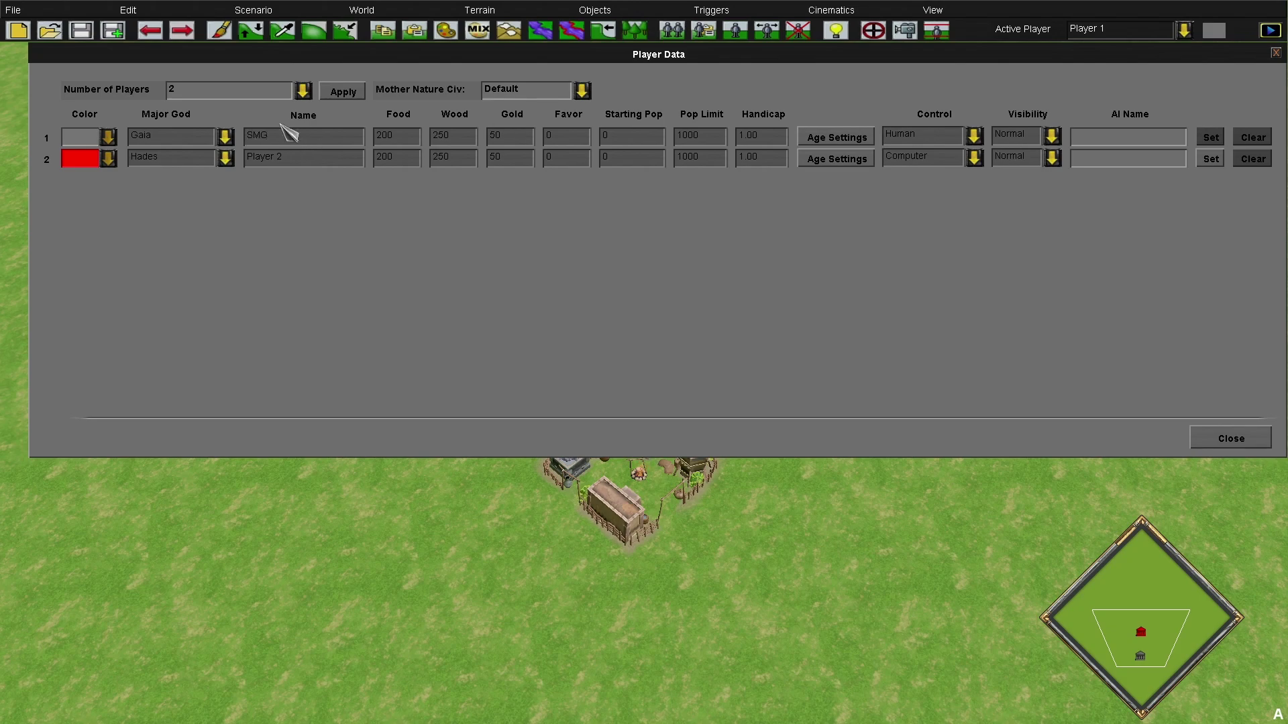
# Give Player 1 2000 food, 2500 wood, 5000 gold, 100 favor and a starting population of 25
pyautogui.click(411, 140)
pyautogui.click(584, 137)
pyautogui.click(645, 140)
# Set Player 1's starting age to Mythic Age in the age settings
pyautogui.click(857, 138)
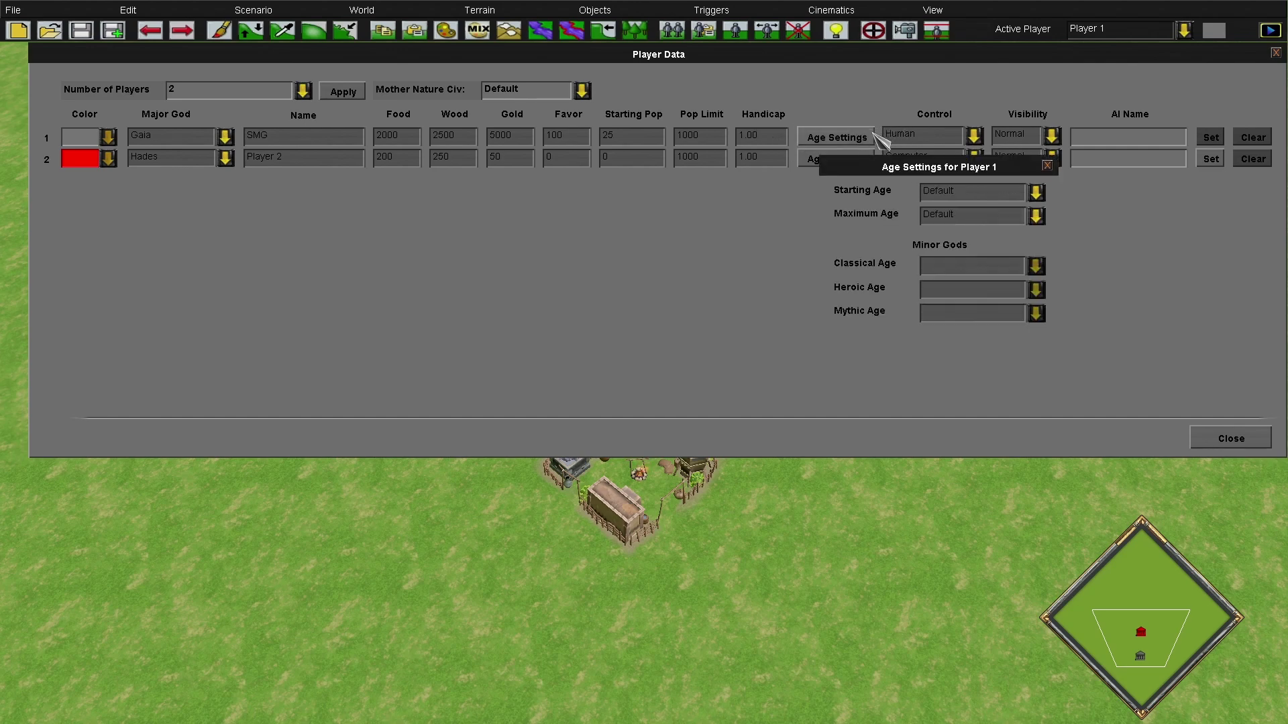
pyautogui.click(968, 196)
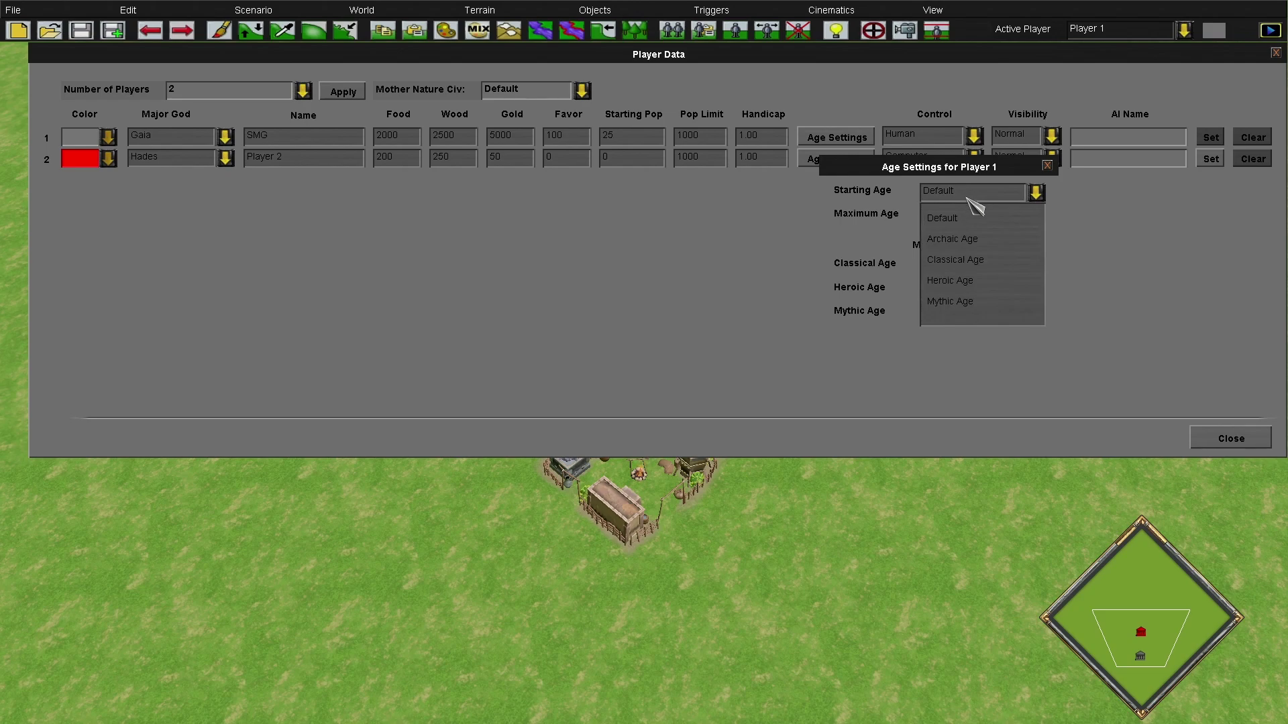
pyautogui.click(984, 303)
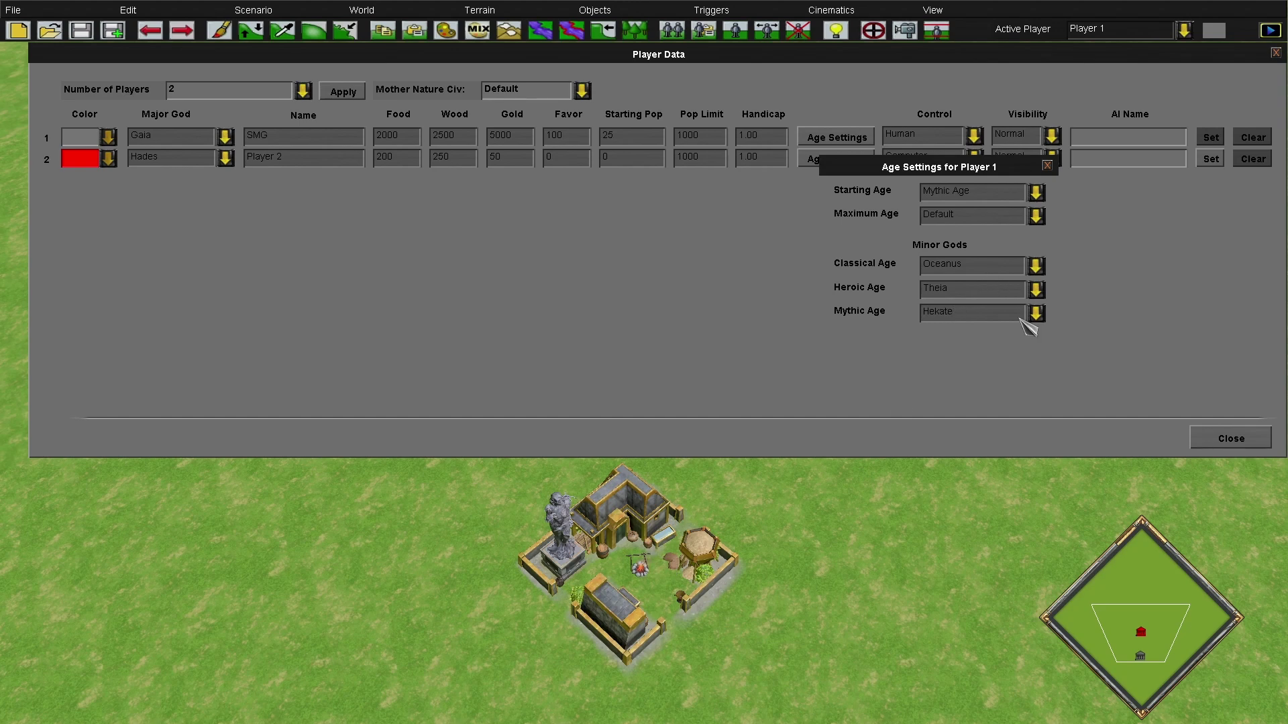
# Choose Leto, Rheia and Hekate as Player 1's Classical, Heroic and Mythic Age minor gods
pyautogui.click(959, 266)
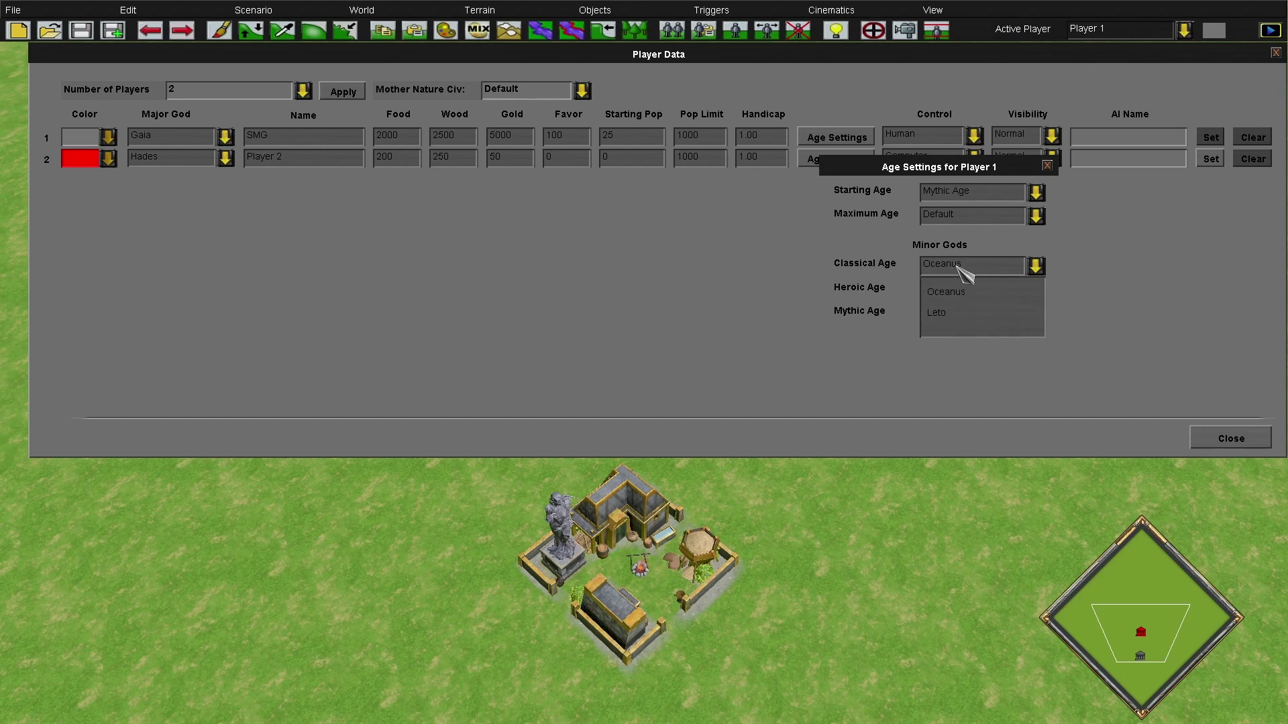
pyautogui.click(976, 314)
pyautogui.click(981, 290)
pyautogui.click(985, 339)
pyautogui.click(971, 317)
pyautogui.click(978, 336)
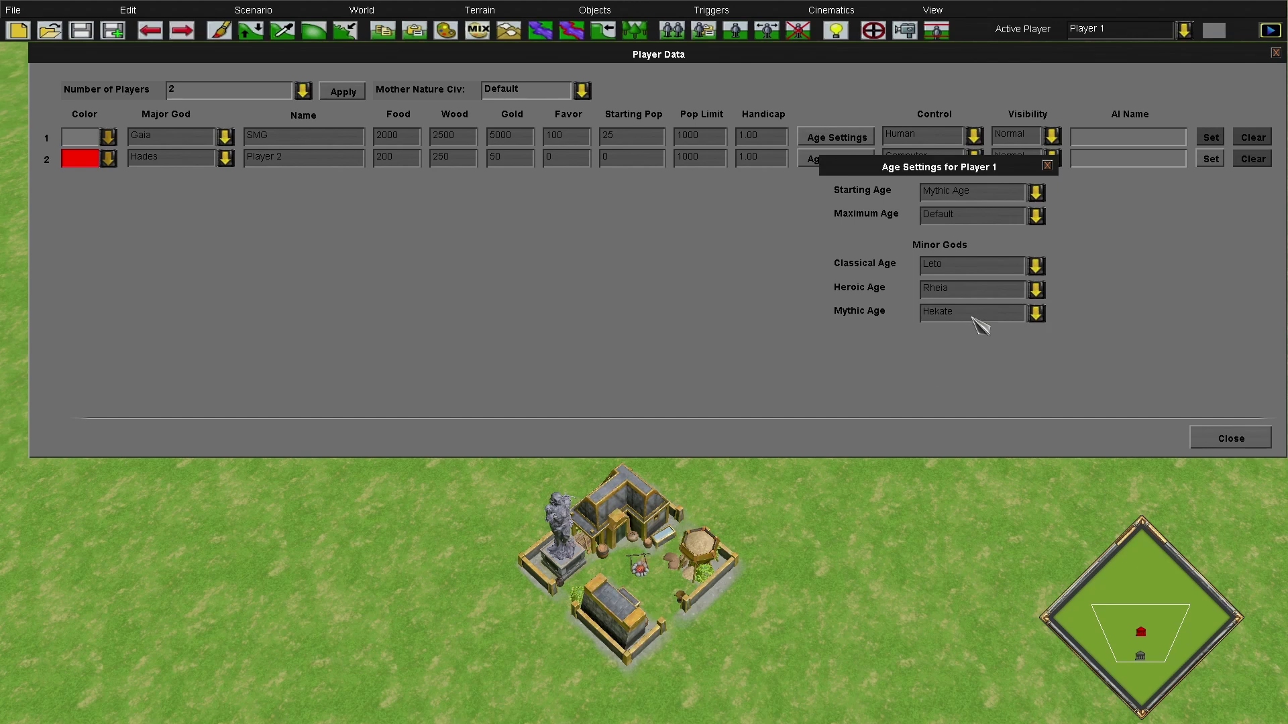
# Return Player 1's starting age to Default and limit the maximum age to Heroic Age
pyautogui.click(964, 211)
pyautogui.click(971, 219)
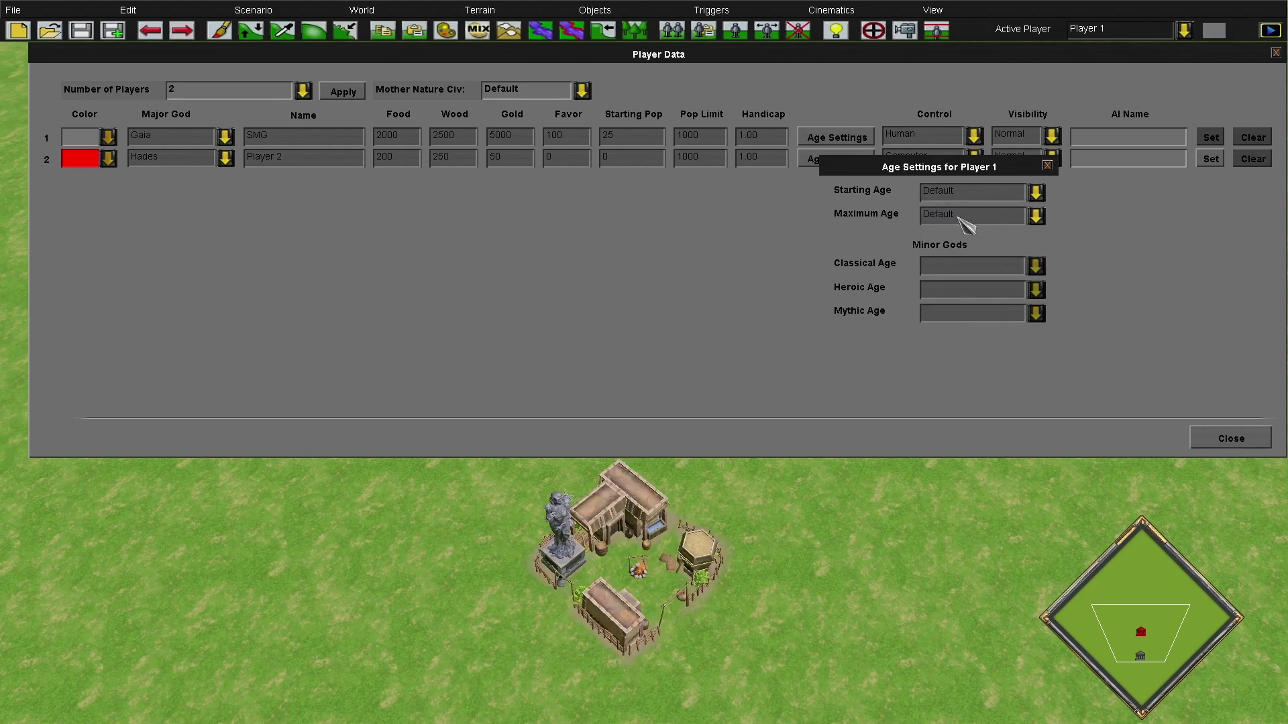
pyautogui.click(970, 224)
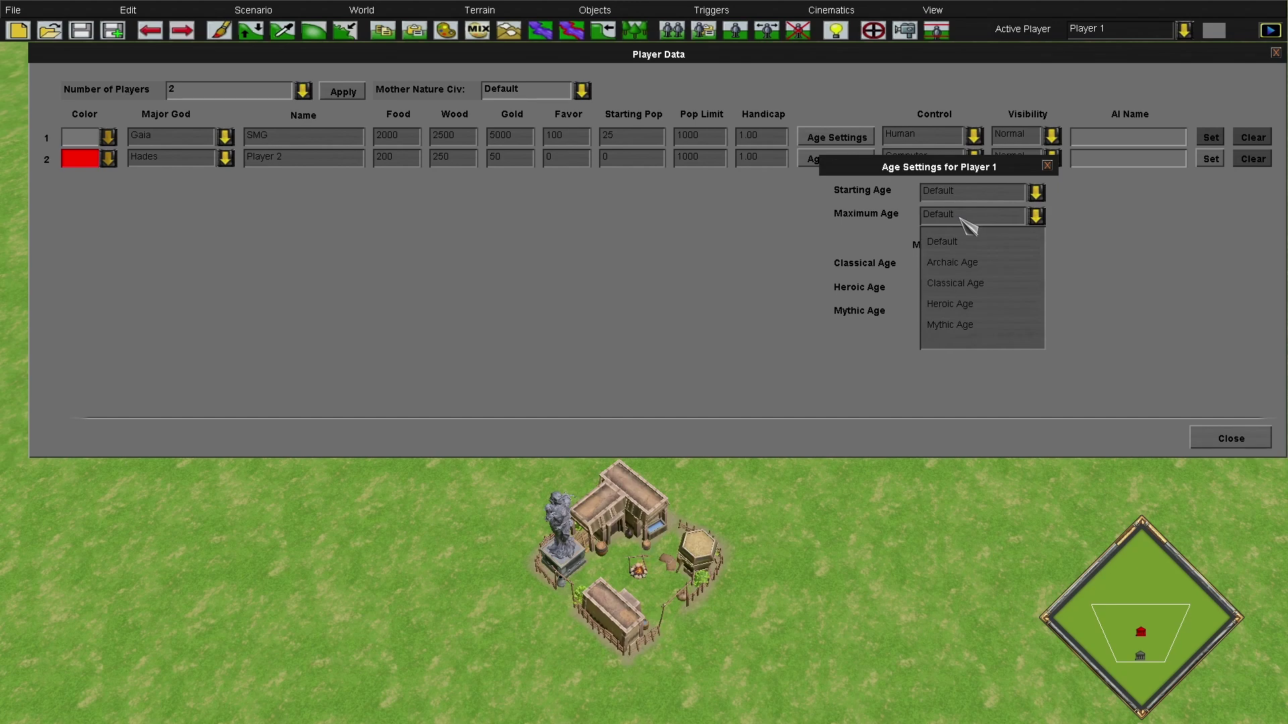
pyautogui.click(972, 304)
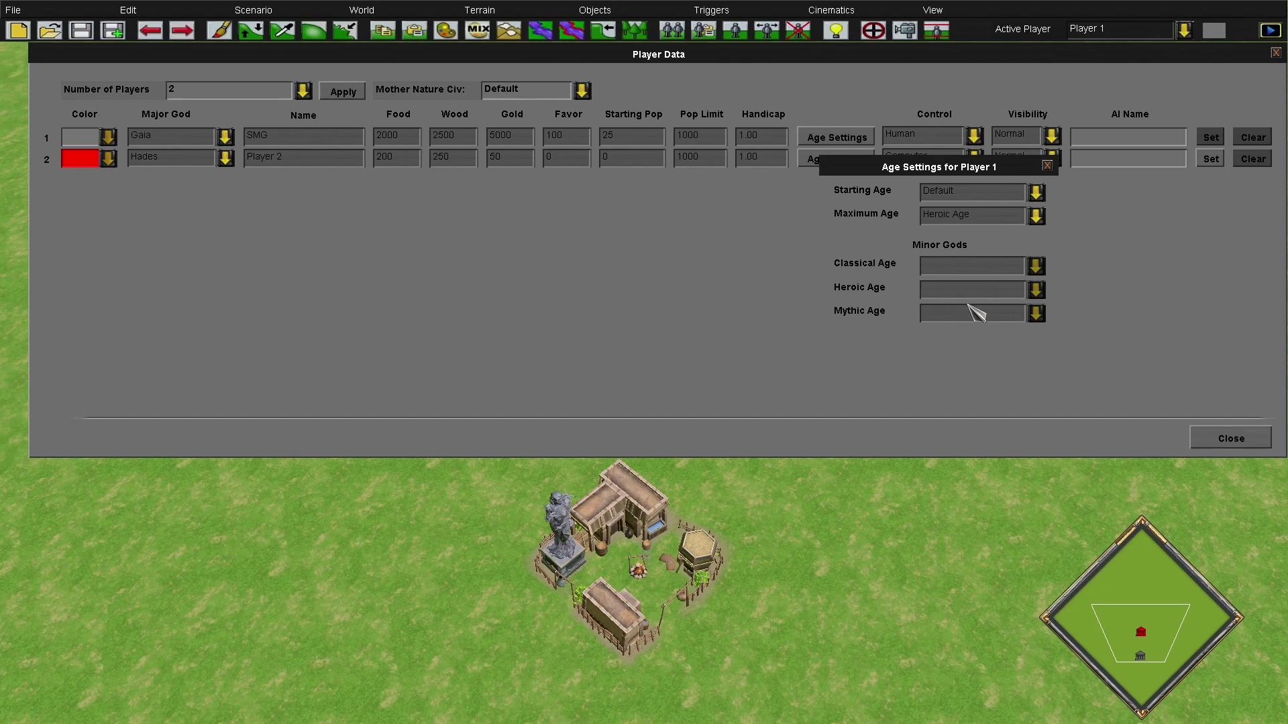
# Set Player 1's maximum age back to Default and the starting age to Mythic Age
pyautogui.click(975, 220)
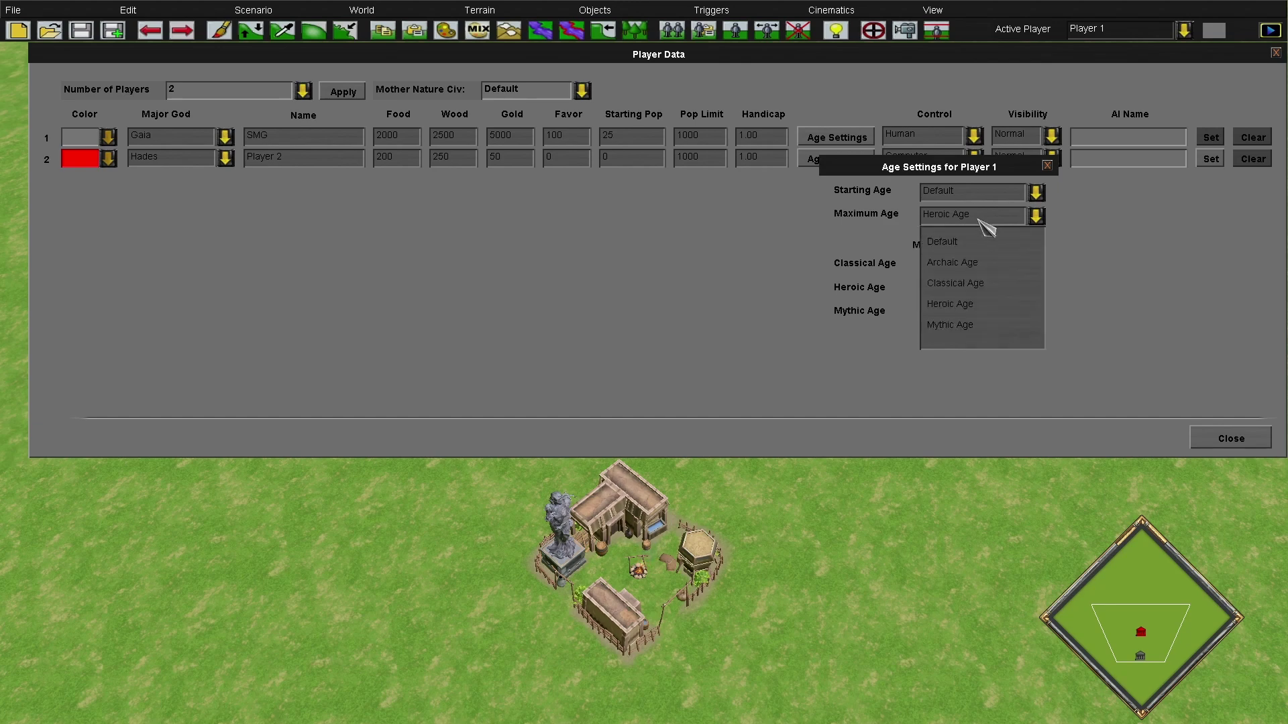
pyautogui.click(958, 236)
pyautogui.click(972, 195)
pyautogui.click(983, 310)
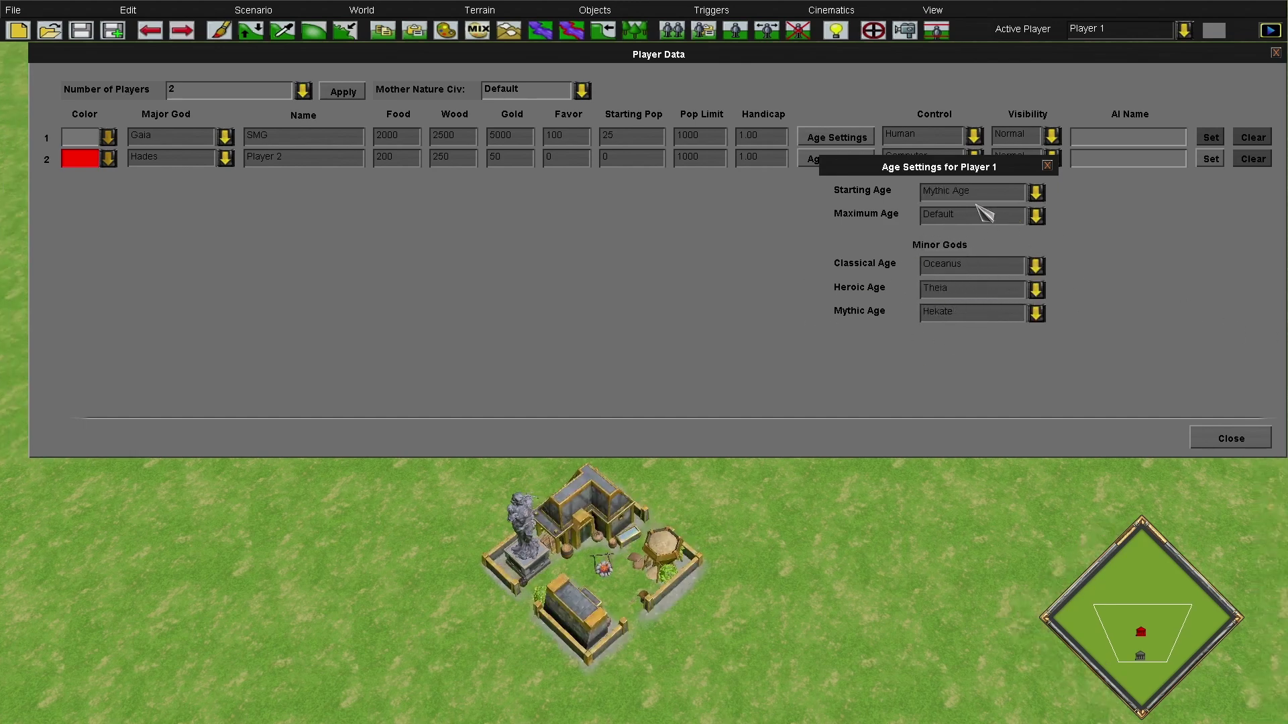
# Close Player 1's age settings, set the visibility of Players 1 and 2 to Hidden, and close the player data
pyautogui.click(1047, 165)
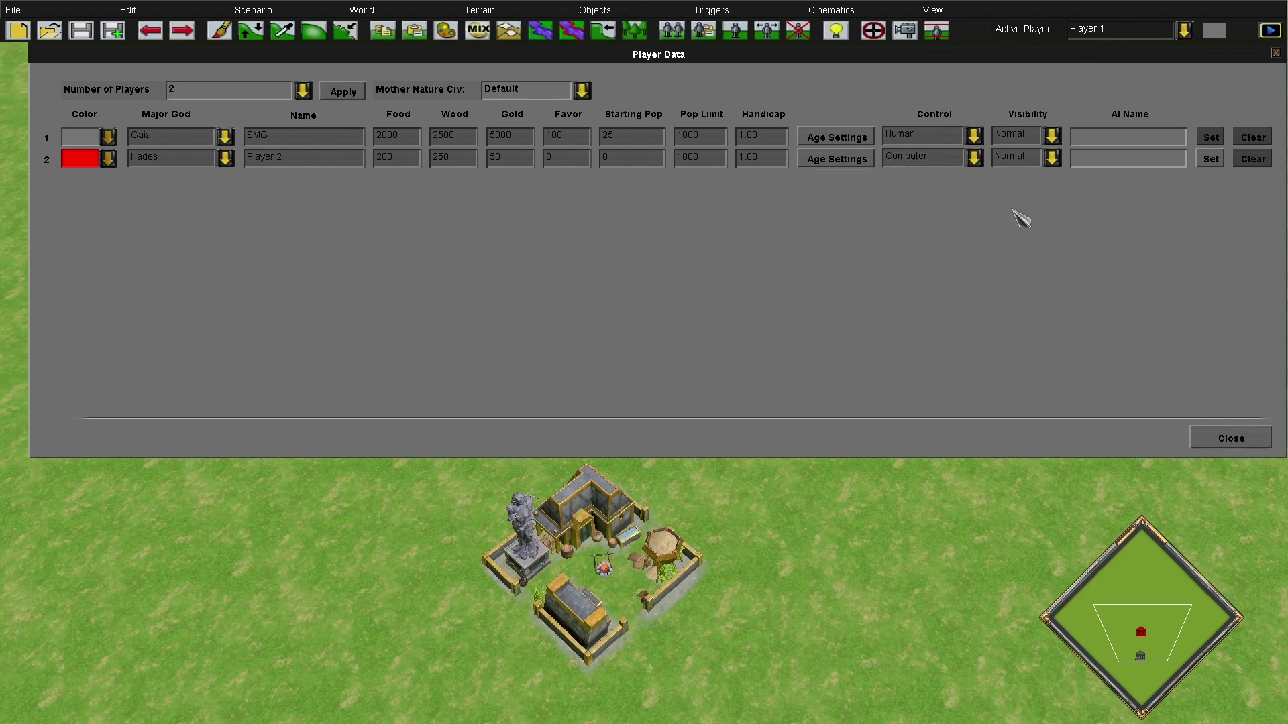
pyautogui.click(1053, 138)
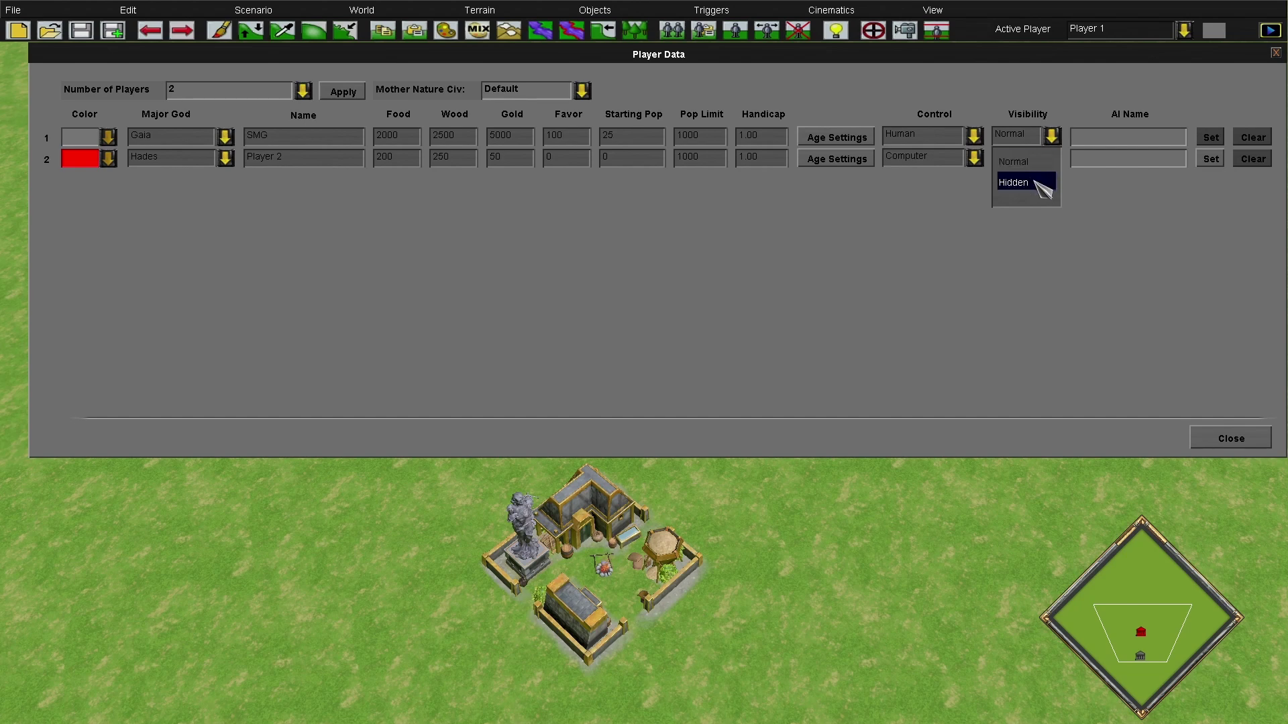
pyautogui.click(1042, 184)
pyautogui.click(1052, 159)
pyautogui.click(1042, 206)
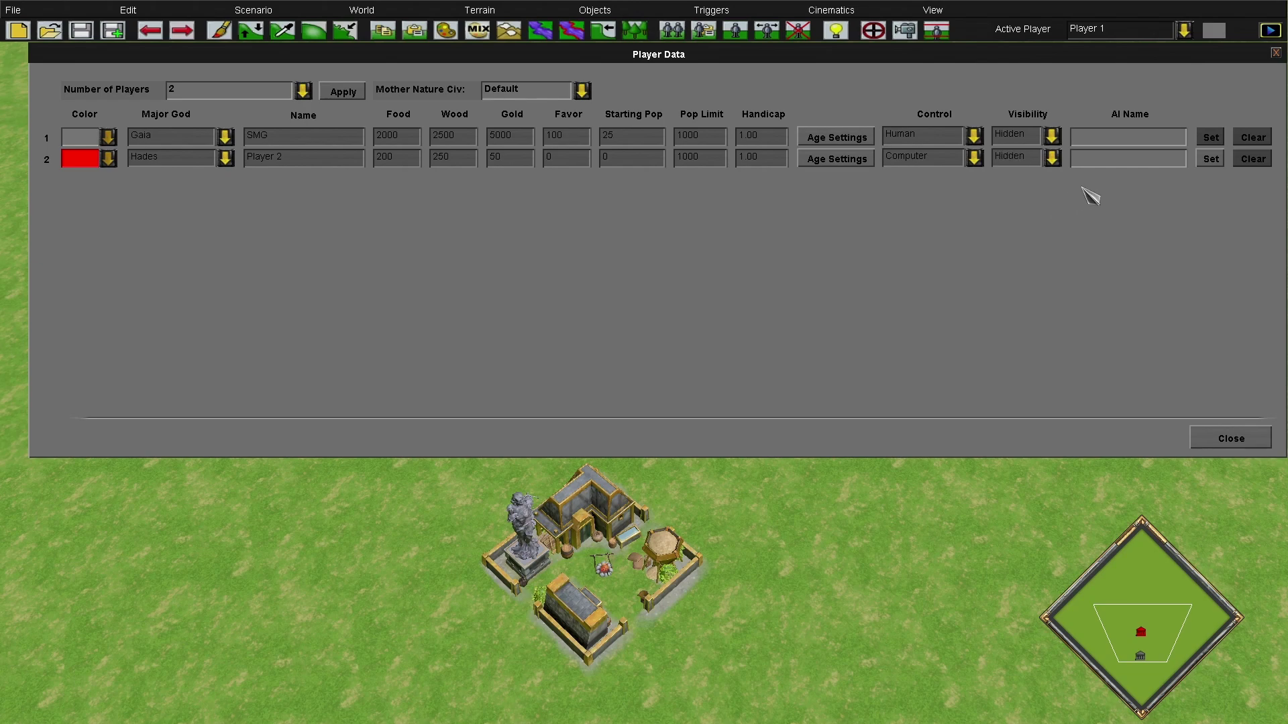
pyautogui.click(1218, 436)
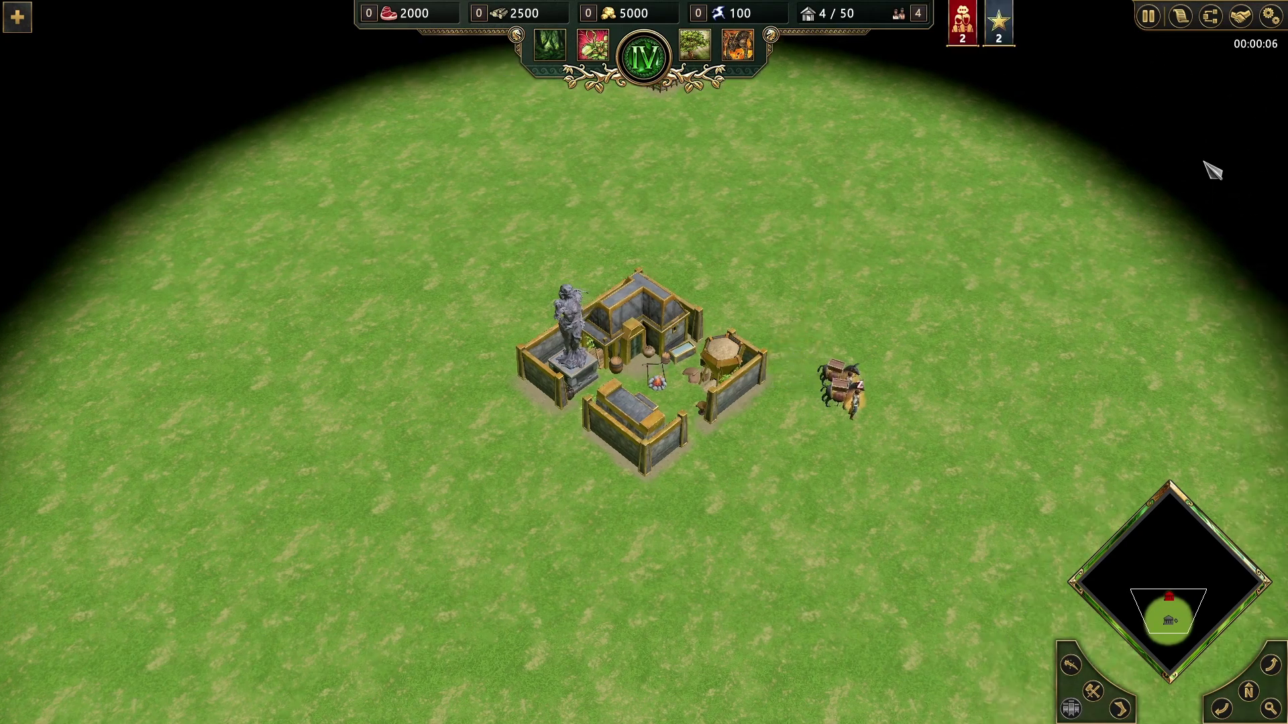
# In the playtest, send the hero citizens and the oracle toward Player 2's town center
pyautogui.moveTo(956, 294); pyautogui.dragTo(788, 455)
pyautogui.rightClick(833, 295)
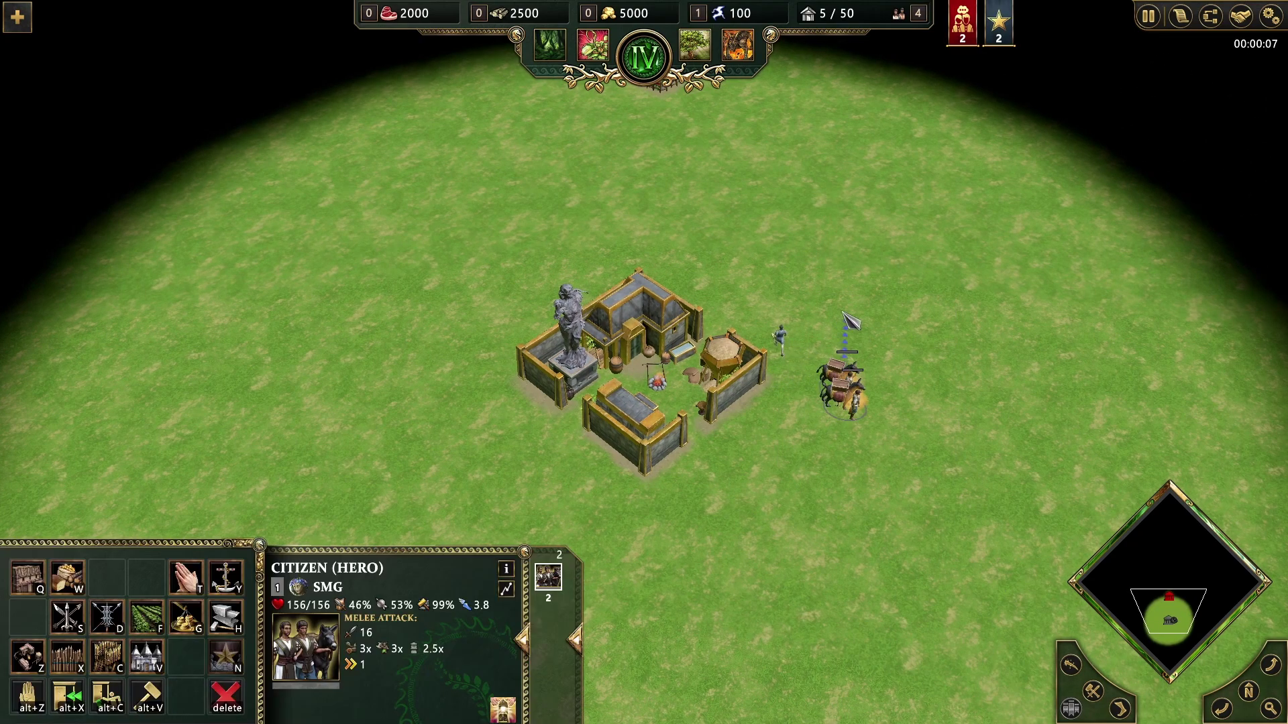
pyautogui.rightClick(809, 296)
pyautogui.press('2')
pyautogui.rightClick(753, 203)
pyautogui.rightClick(901, 302)
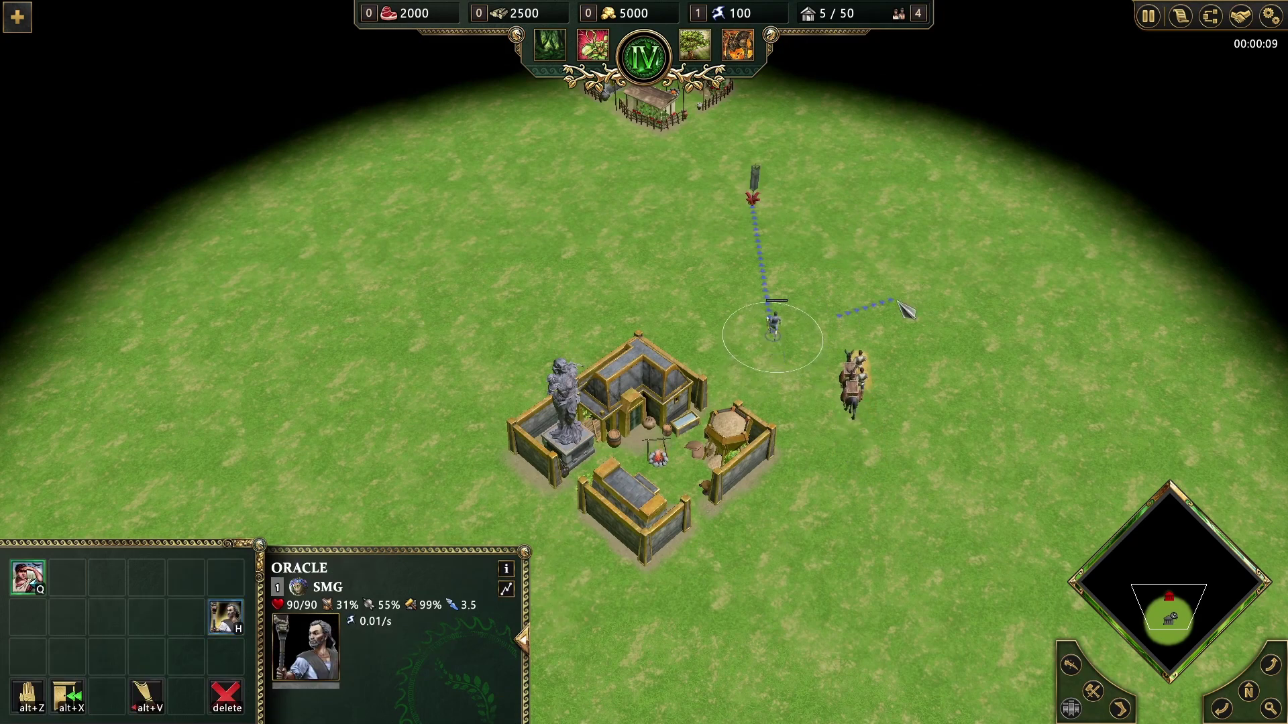
pyautogui.press('1')
pyautogui.rightClick(846, 148)
pyautogui.rightClick(698, 128)
pyautogui.rightClick(685, 106)
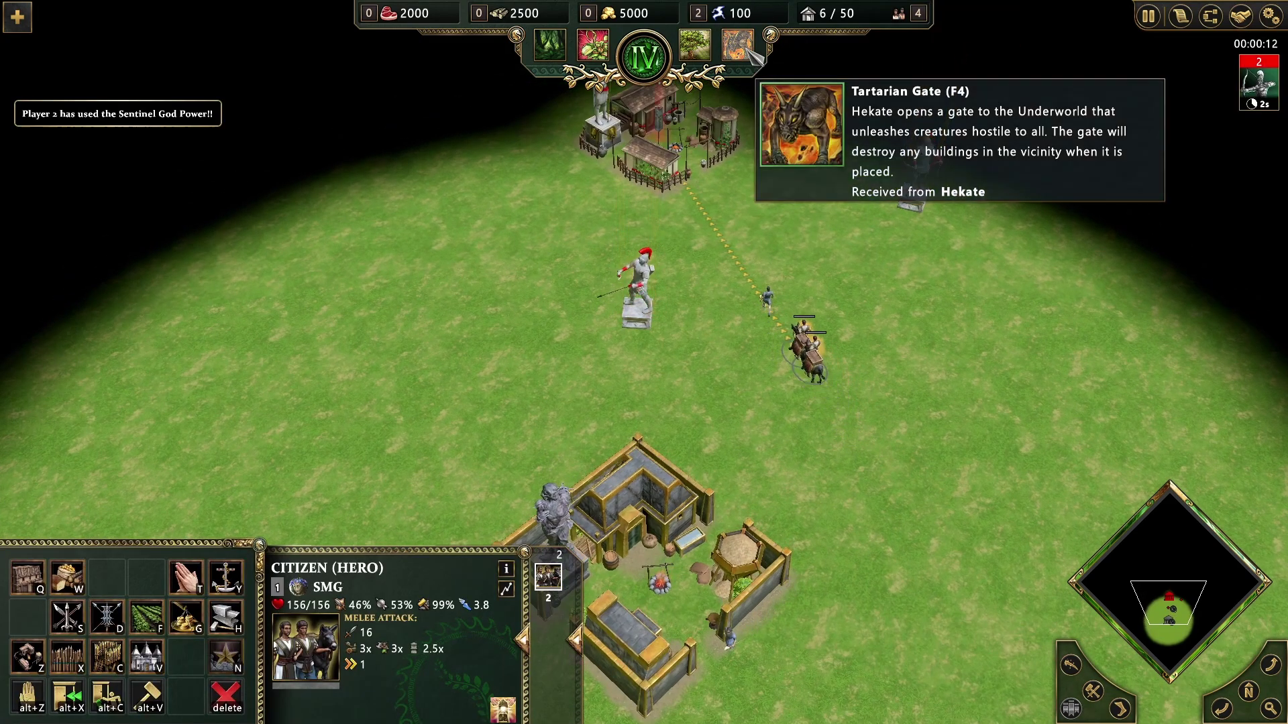
# Test the god powers by casting Tartarian Gate, Hesperides Tree, Carnivora and Gaia Forest near the enemy town center
pyautogui.click(738, 46)
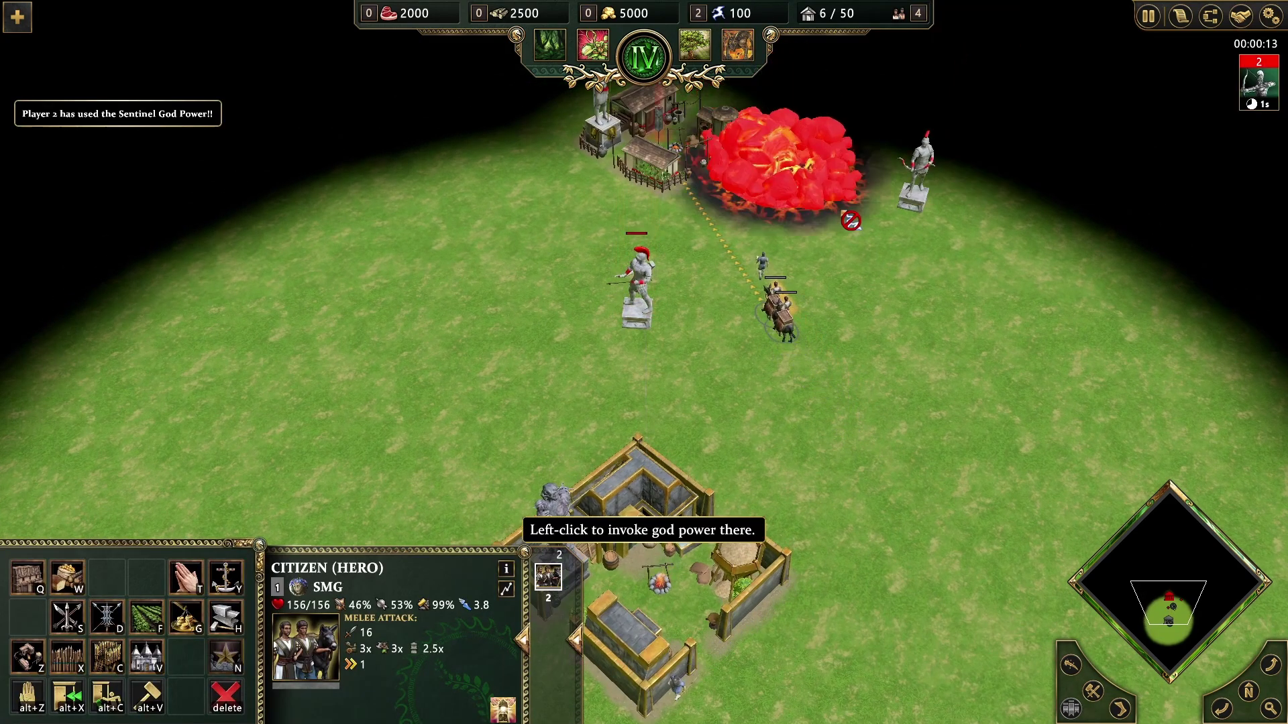
pyautogui.click(966, 291)
pyautogui.click(968, 293)
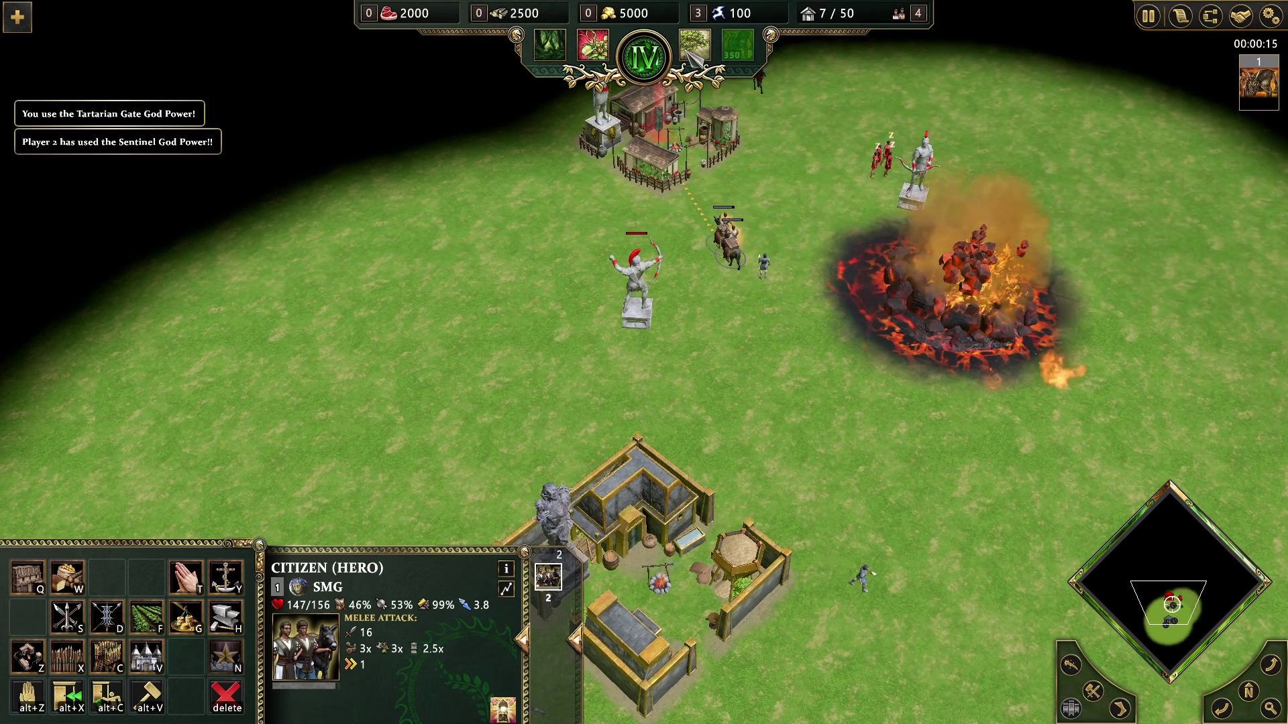
pyautogui.click(695, 46)
pyautogui.click(466, 293)
pyautogui.click(591, 47)
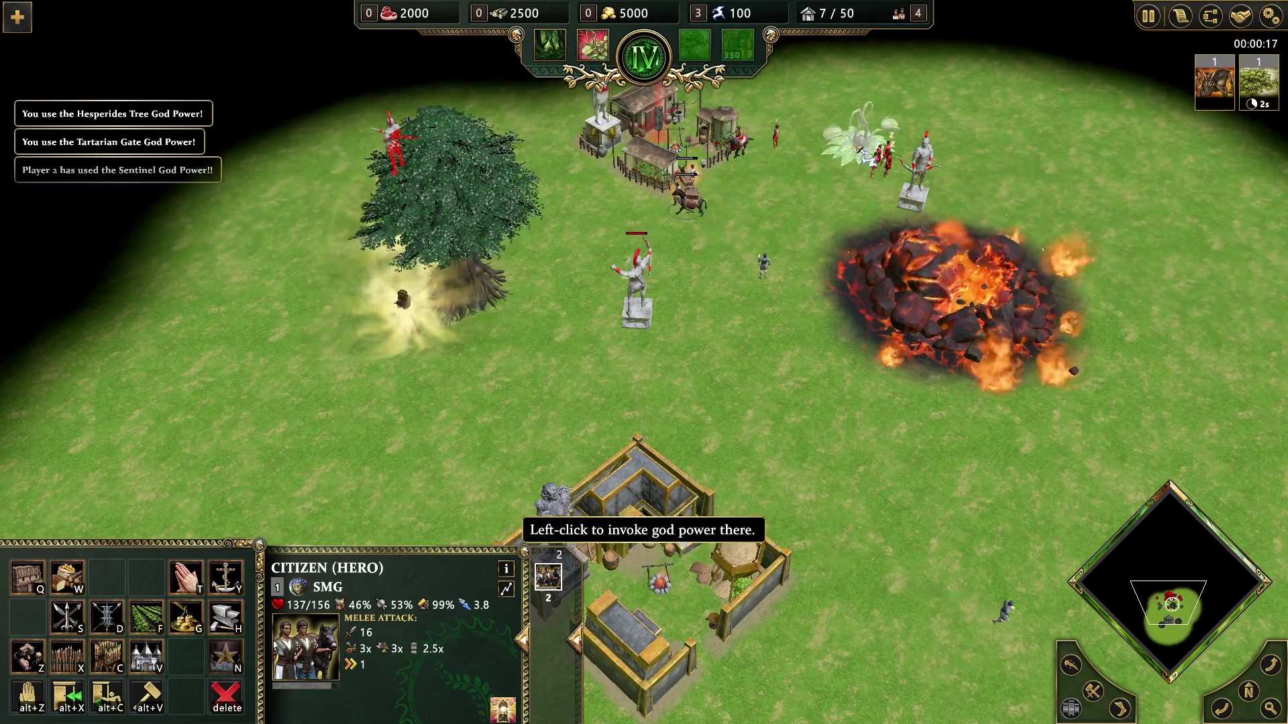
pyautogui.click(861, 142)
pyautogui.click(548, 48)
pyautogui.click(468, 173)
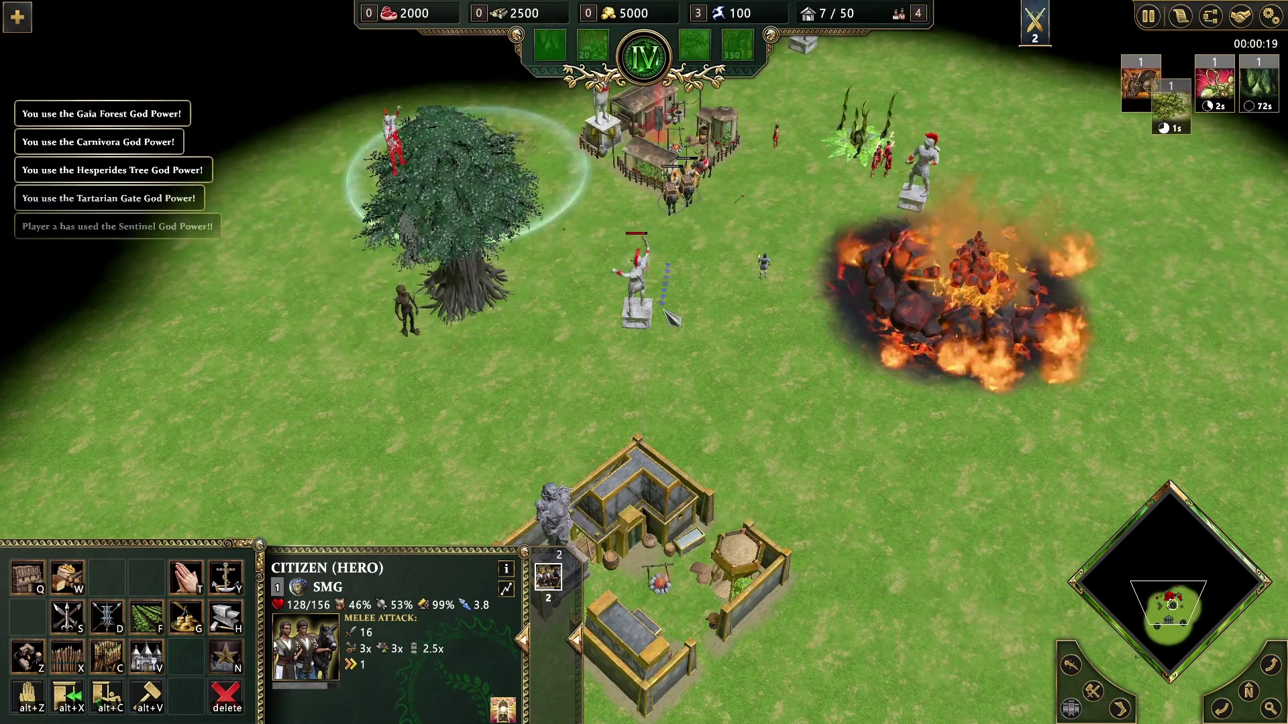
# Inspect the Tartarian Gate and its spawn, then quit the playtest to return to the editor
pyautogui.moveTo(757, 148); pyautogui.dragTo(607, 257)
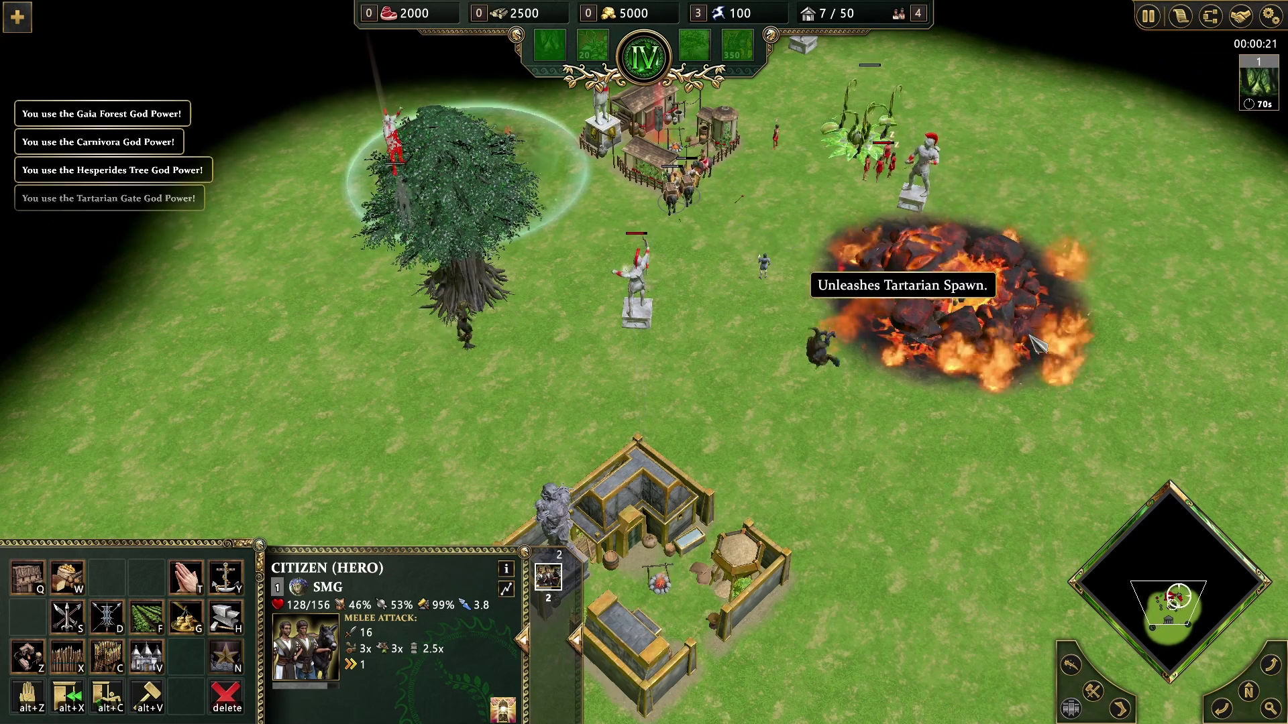
pyautogui.click(823, 332)
pyautogui.click(859, 242)
pyautogui.click(1270, 9)
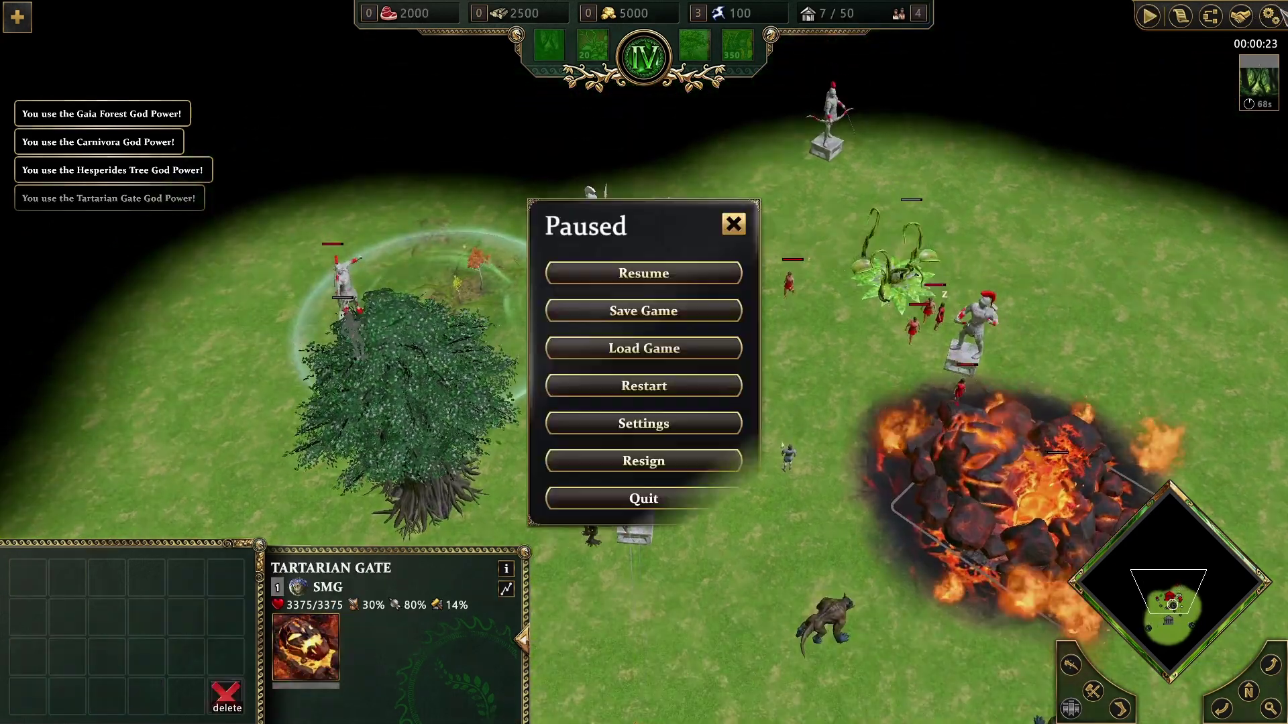
pyautogui.click(682, 497)
pyautogui.click(581, 396)
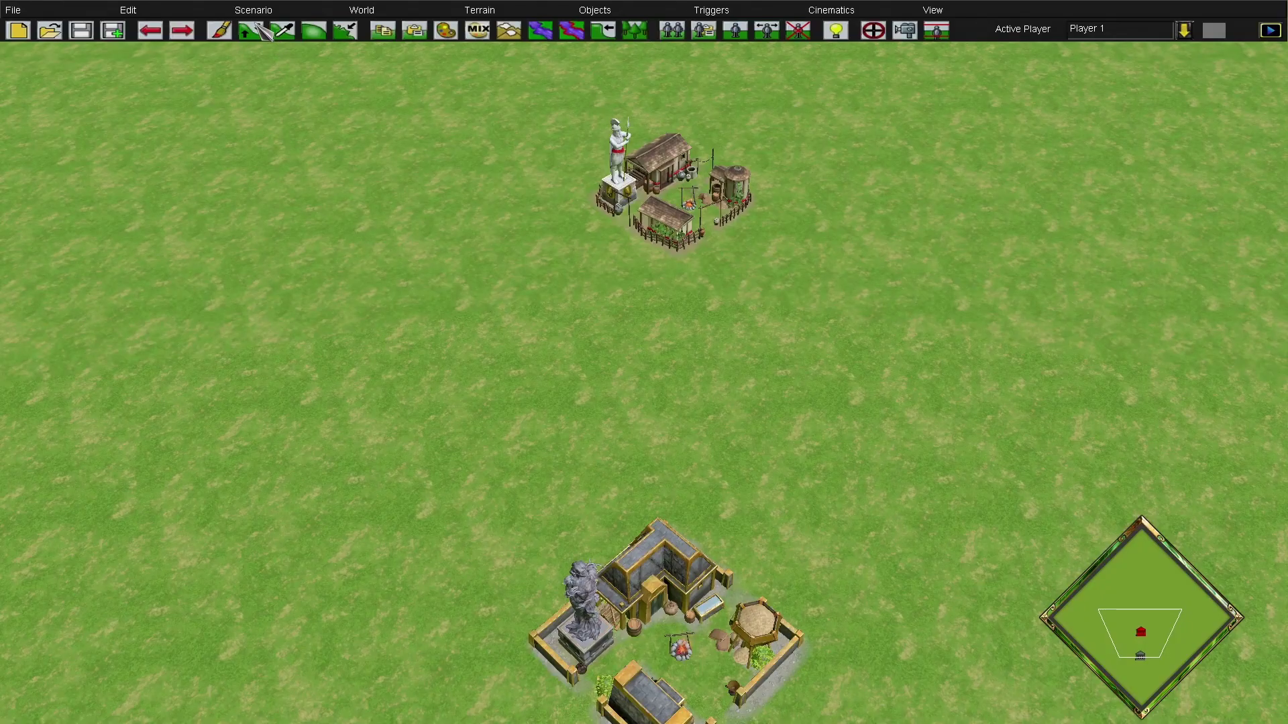
# Reopen the player data and apply a player count of 4
pyautogui.click(289, 11)
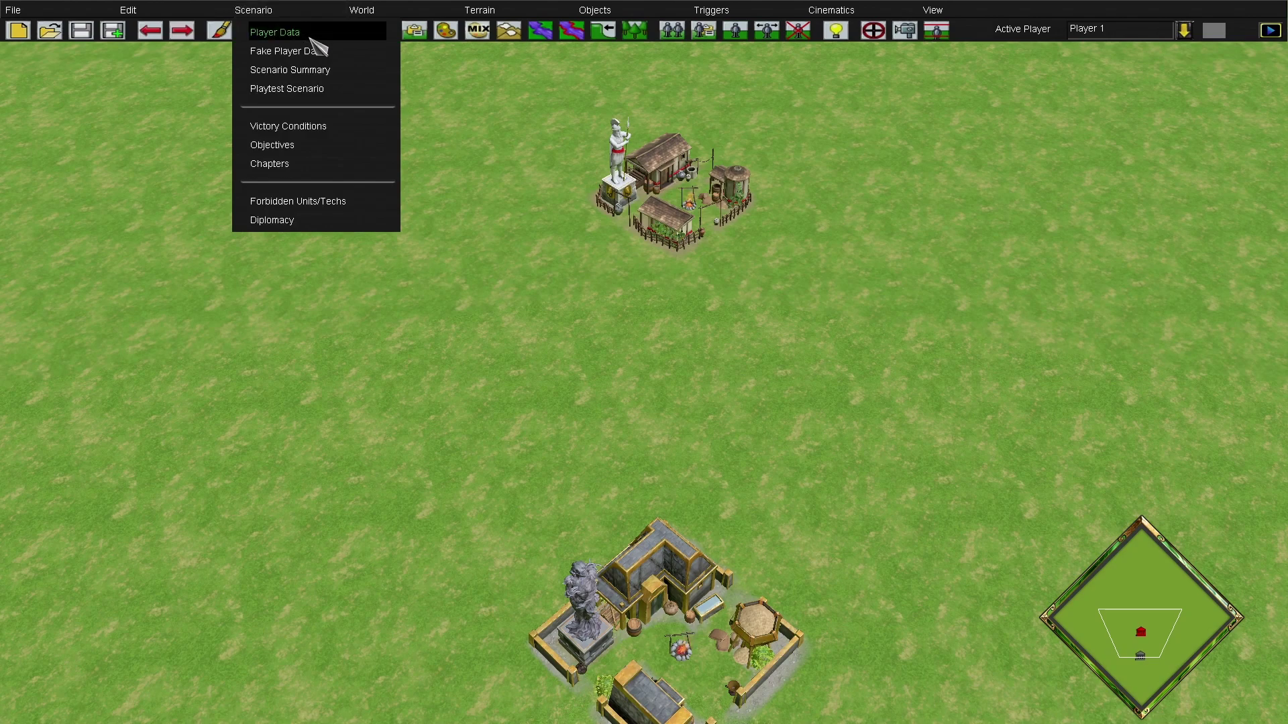
pyautogui.click(309, 37)
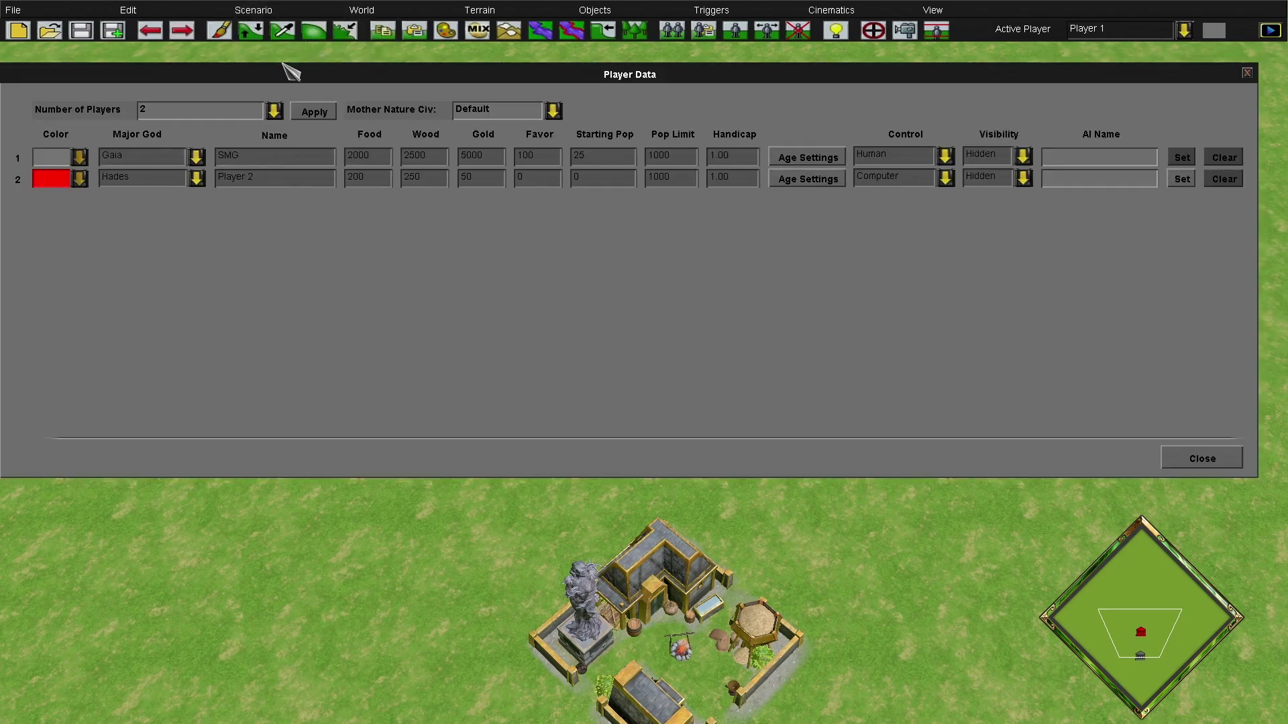
pyautogui.click(203, 114)
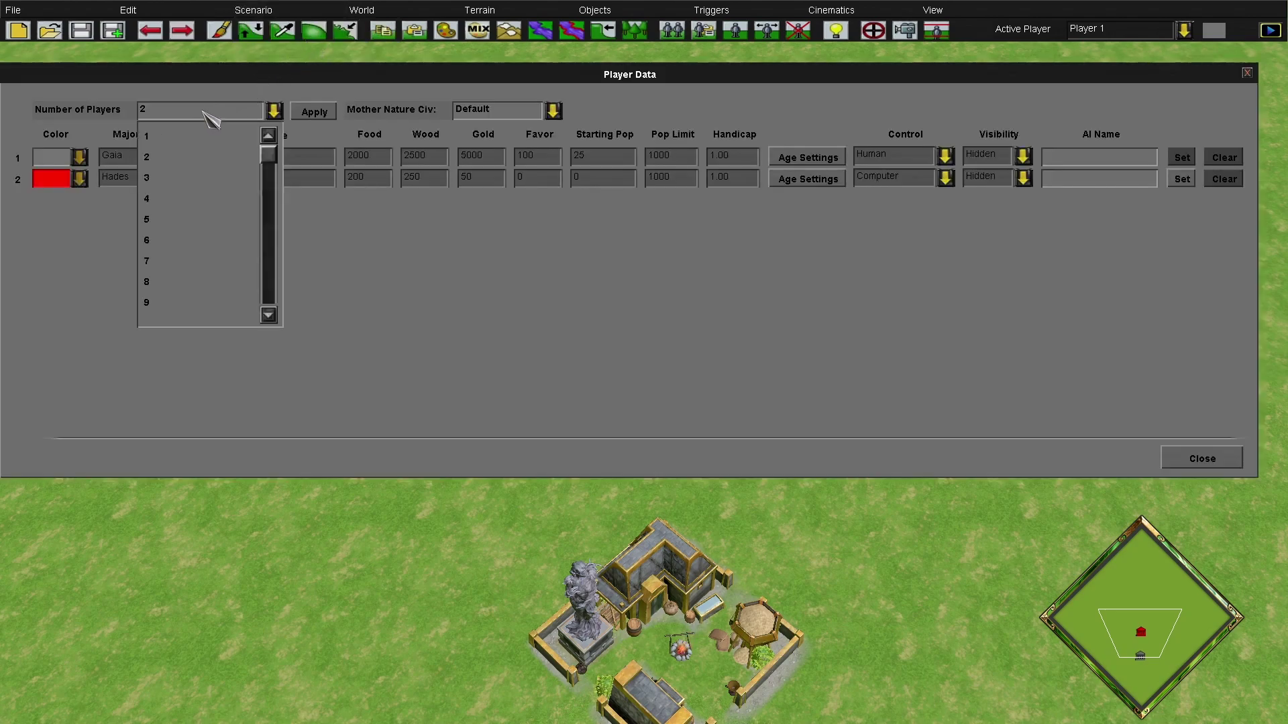
pyautogui.click(197, 200)
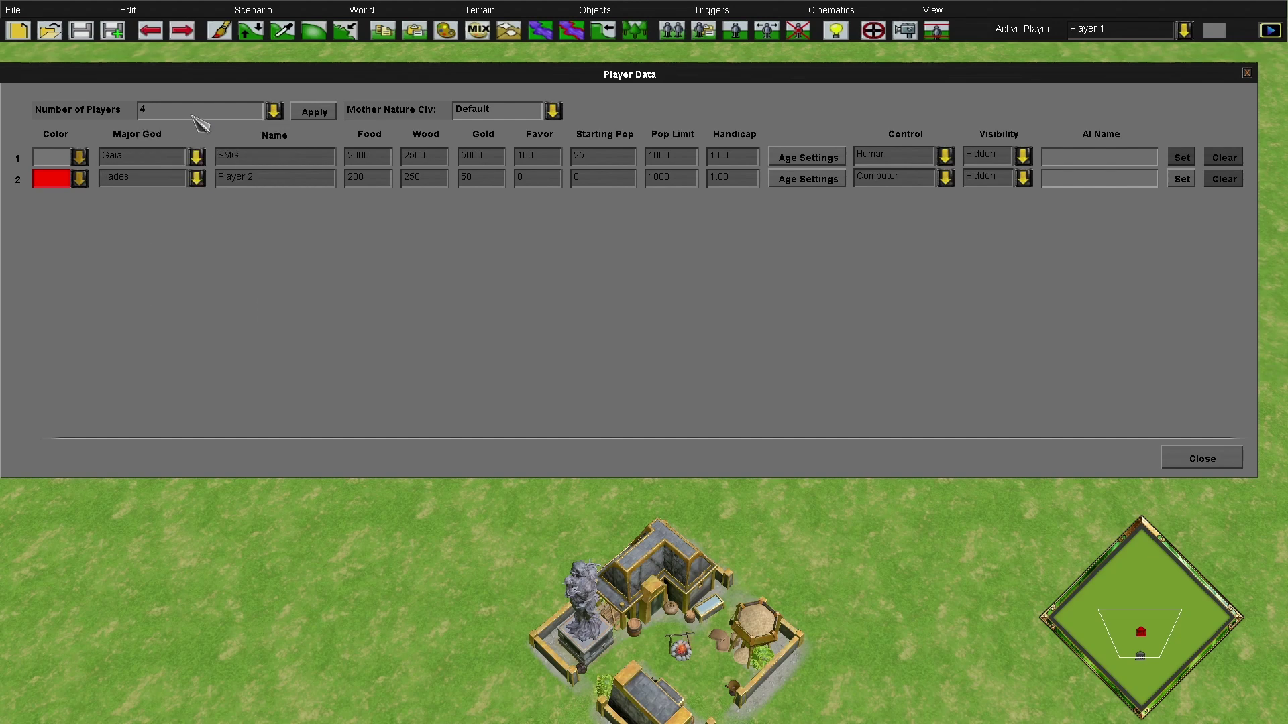
pyautogui.click(312, 112)
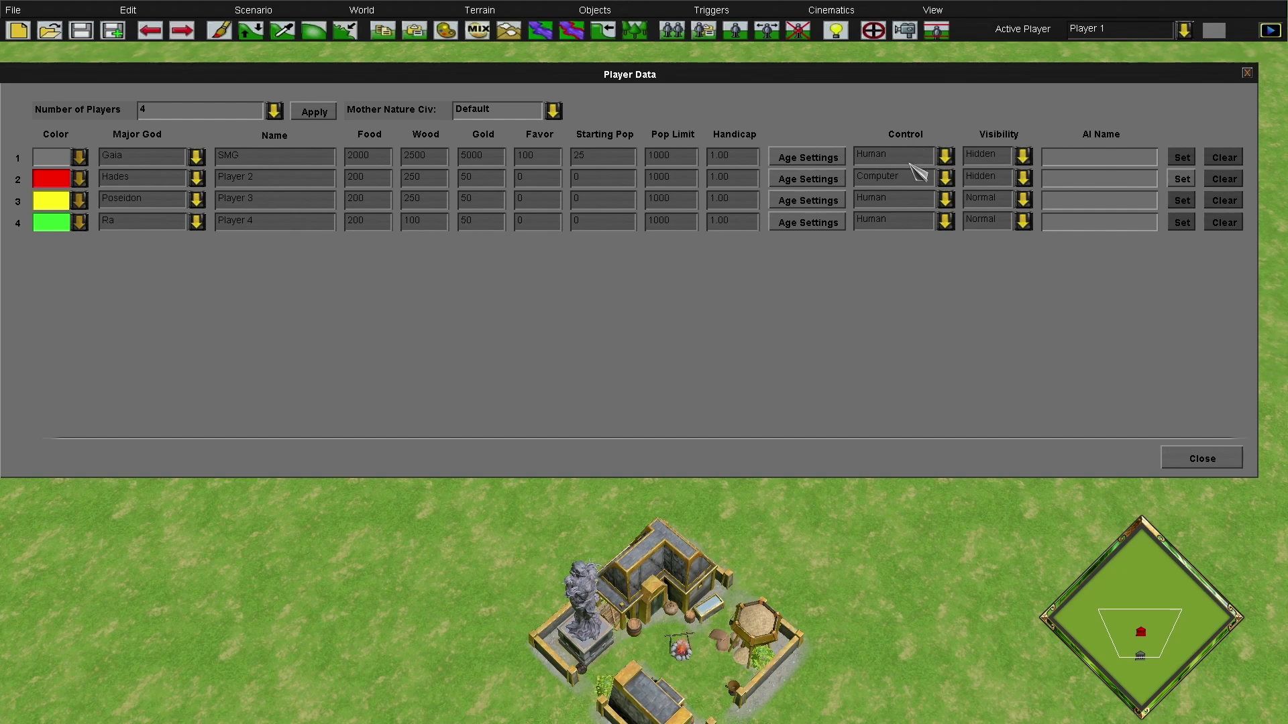
# Switch Player 3's control to Computer and then back to Human
pyautogui.click(925, 203)
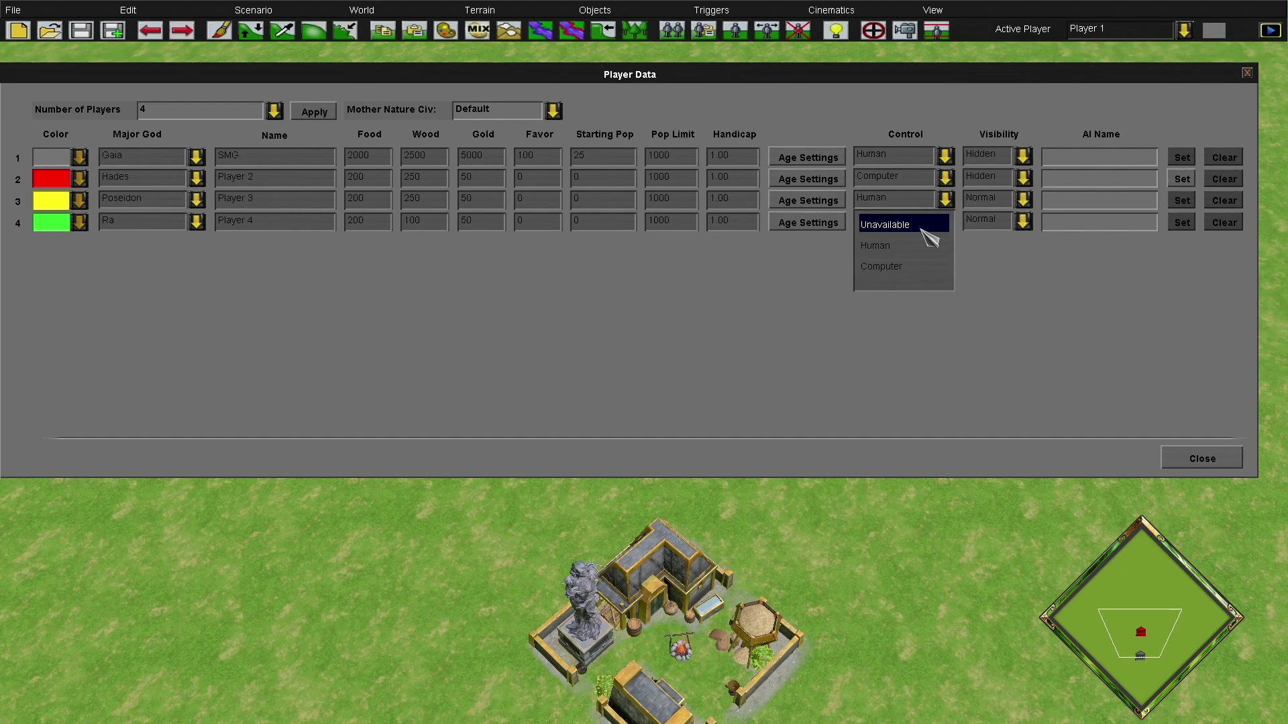
pyautogui.click(933, 275)
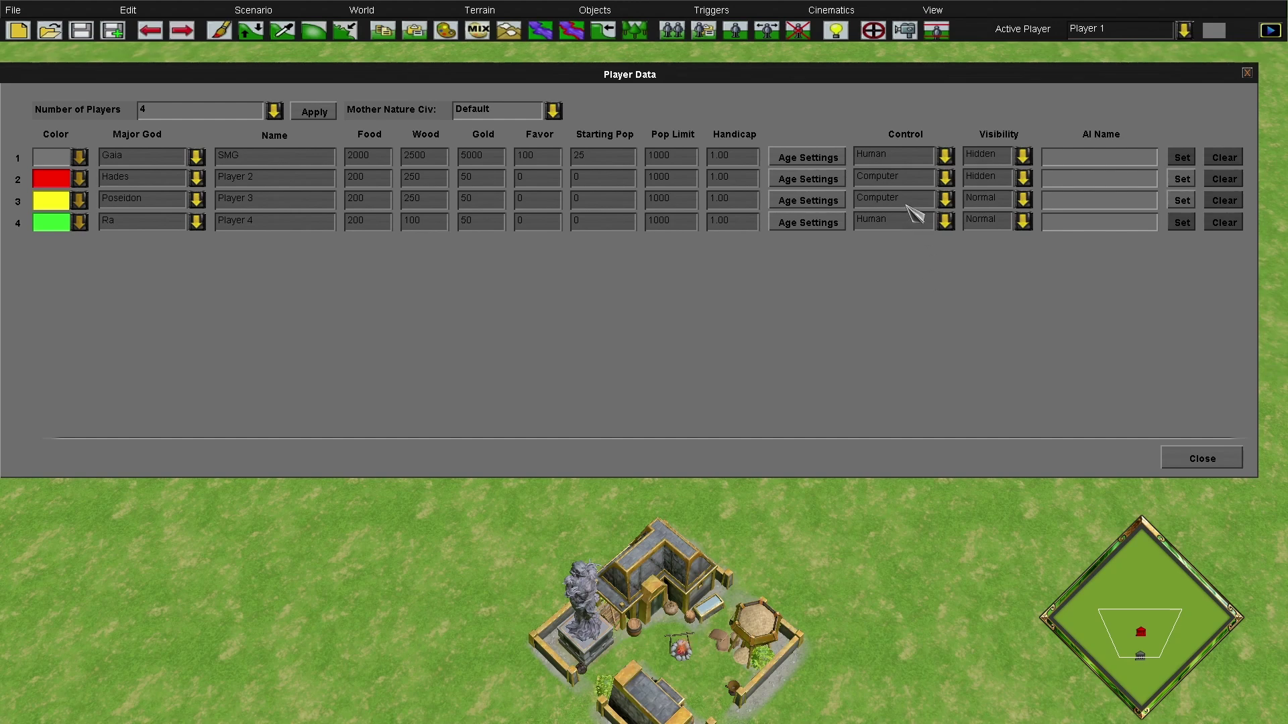
pyautogui.click(912, 211)
pyautogui.click(917, 251)
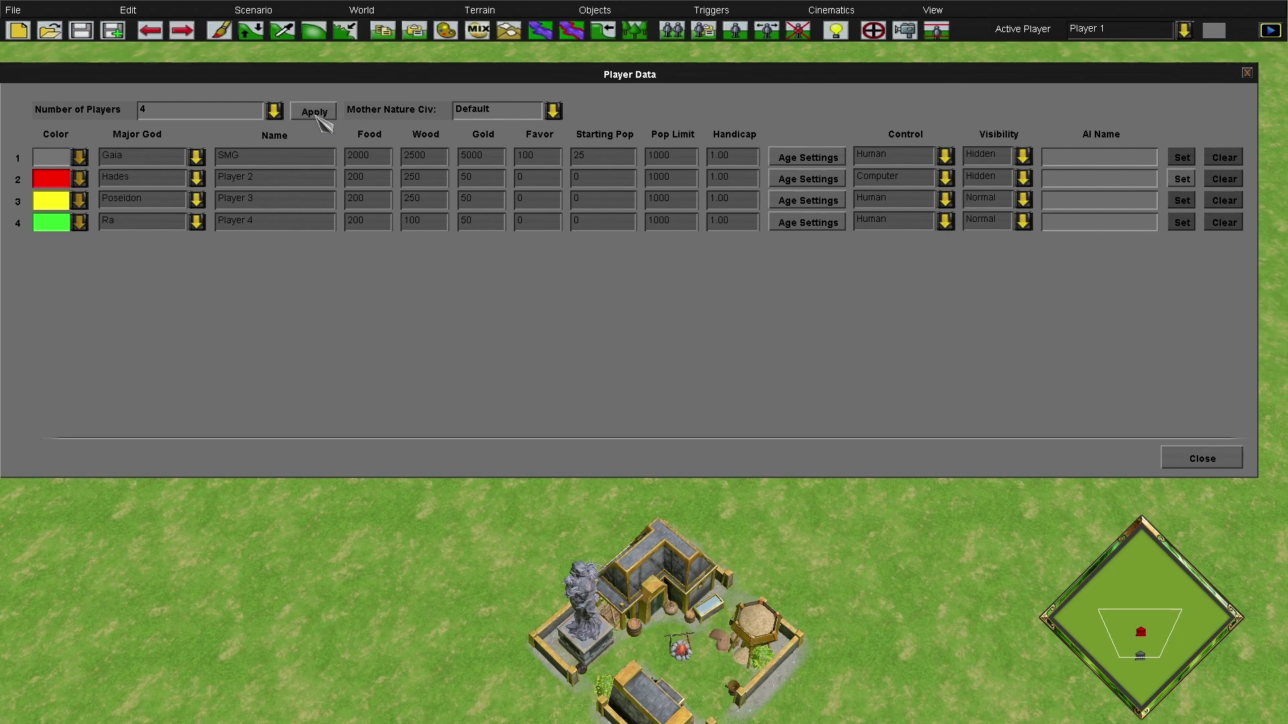
# Reduce the number of players to 2 and apply the change
pyautogui.click(273, 111)
pyautogui.click(191, 158)
pyautogui.click(319, 114)
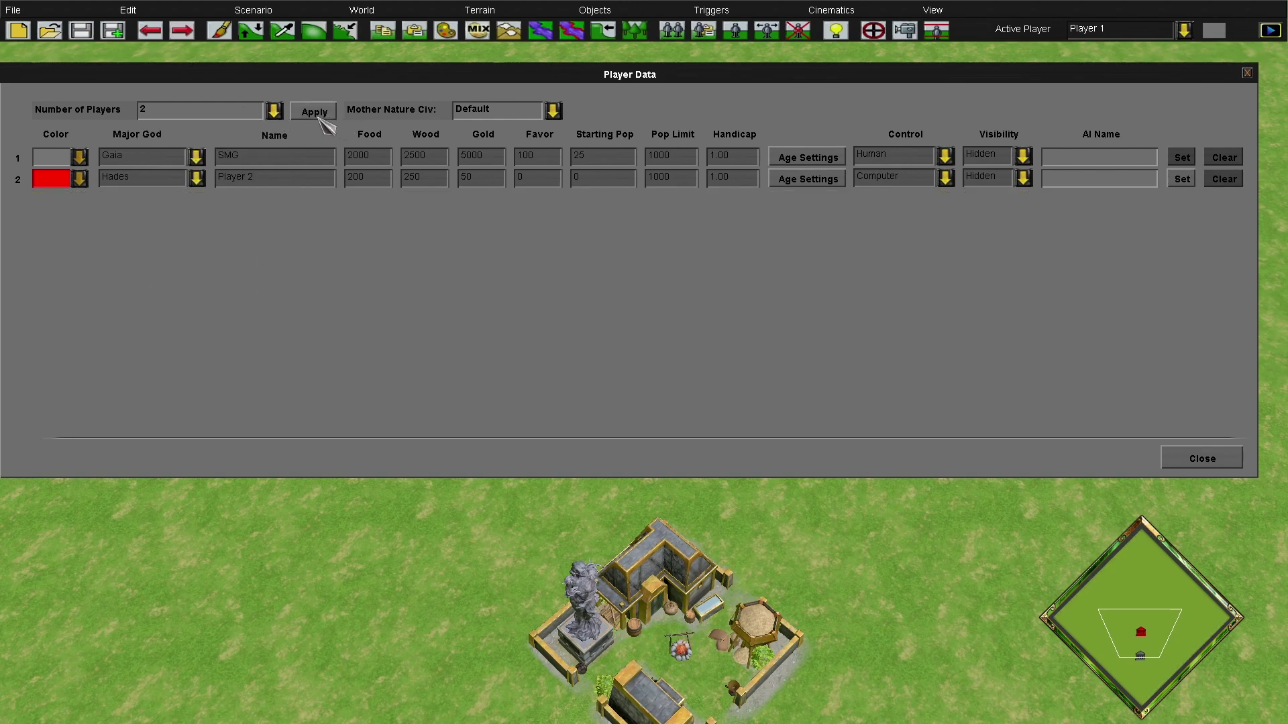
# Set the Mother Nature civilization to Gaia and close the player data
pyautogui.click(469, 112)
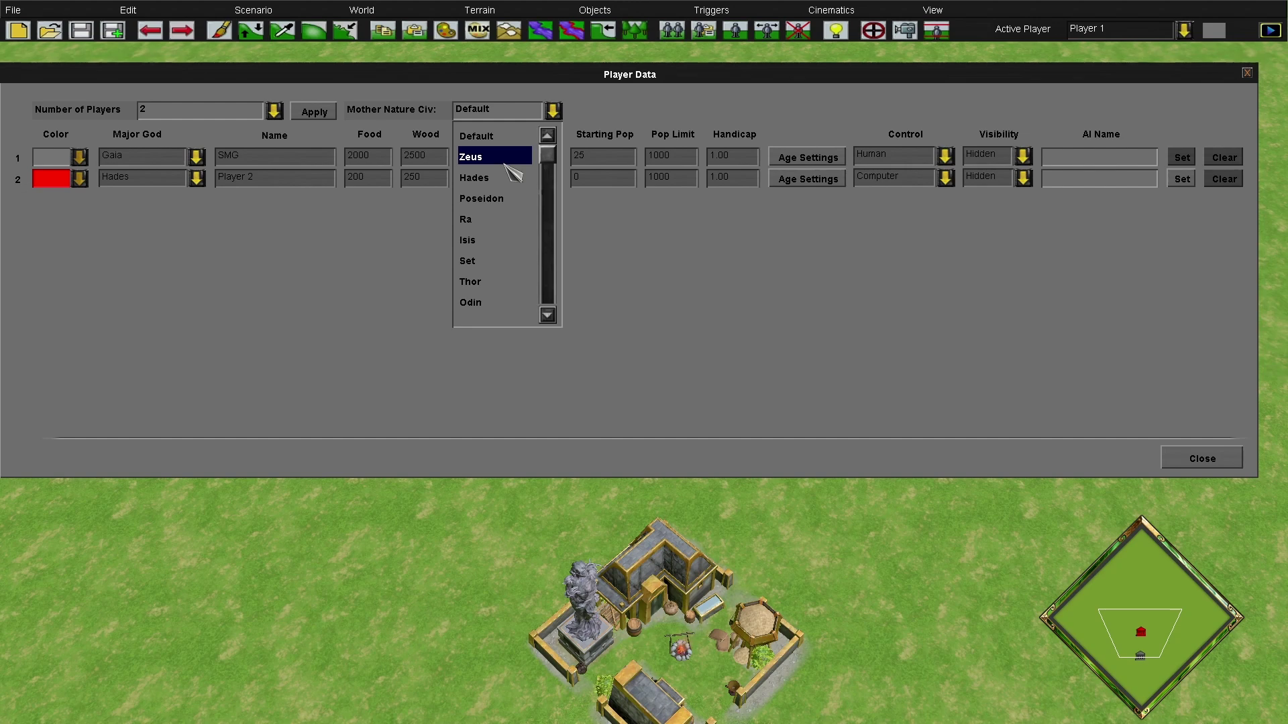
pyautogui.scroll(-5, 500, 234)
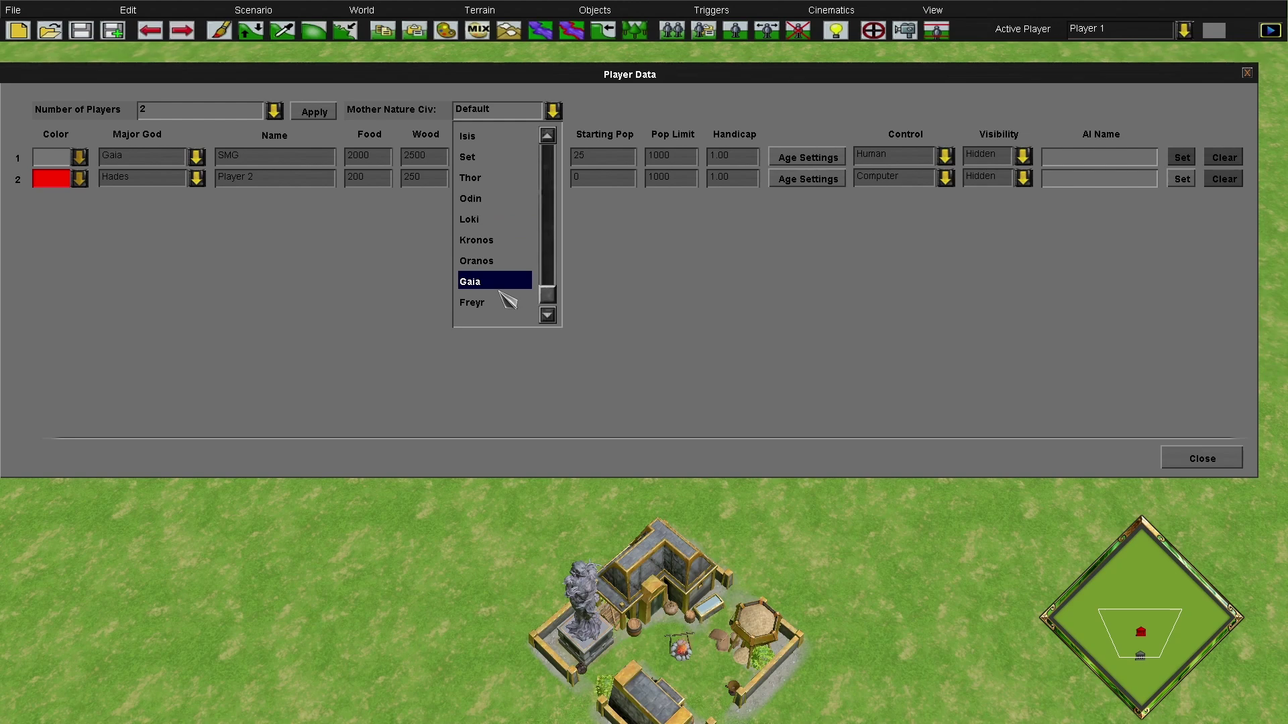
pyautogui.click(515, 285)
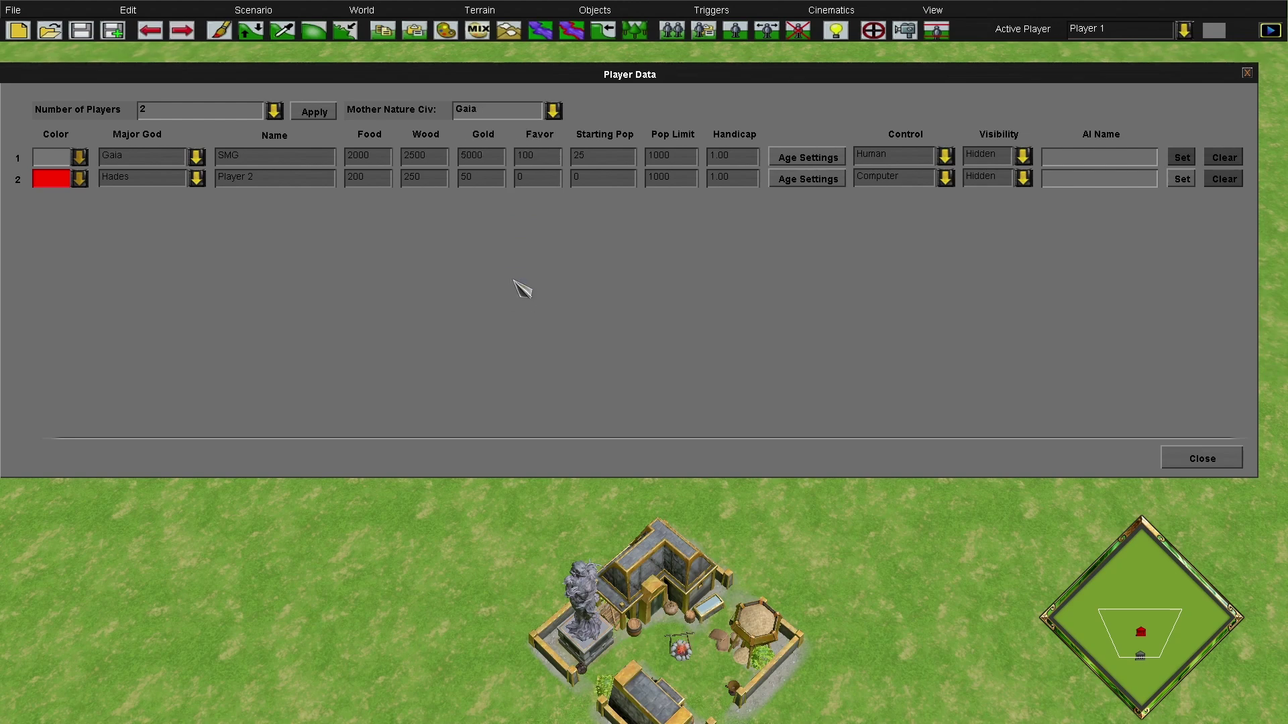
pyautogui.click(1222, 464)
# Start placing objects with the list filtered to Buildings and Nature as the owner
pyautogui.click(752, 37)
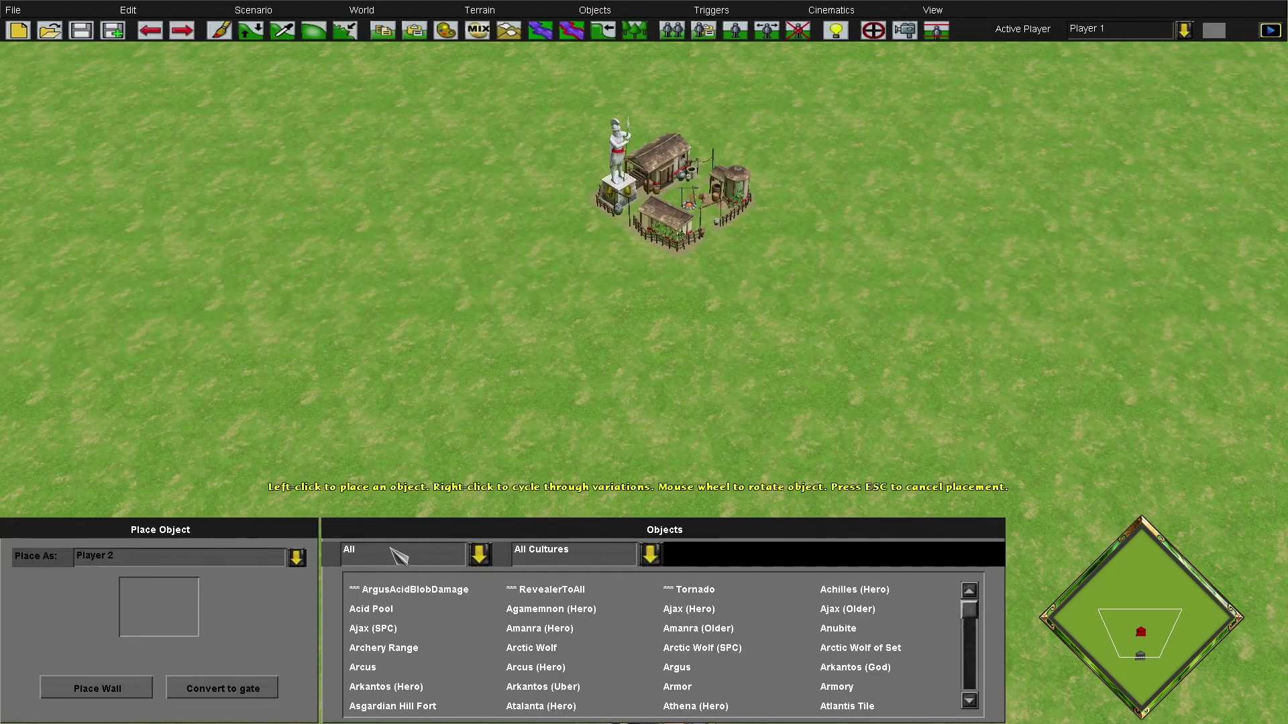
pyautogui.click(399, 556)
pyautogui.click(403, 622)
pyautogui.click(194, 558)
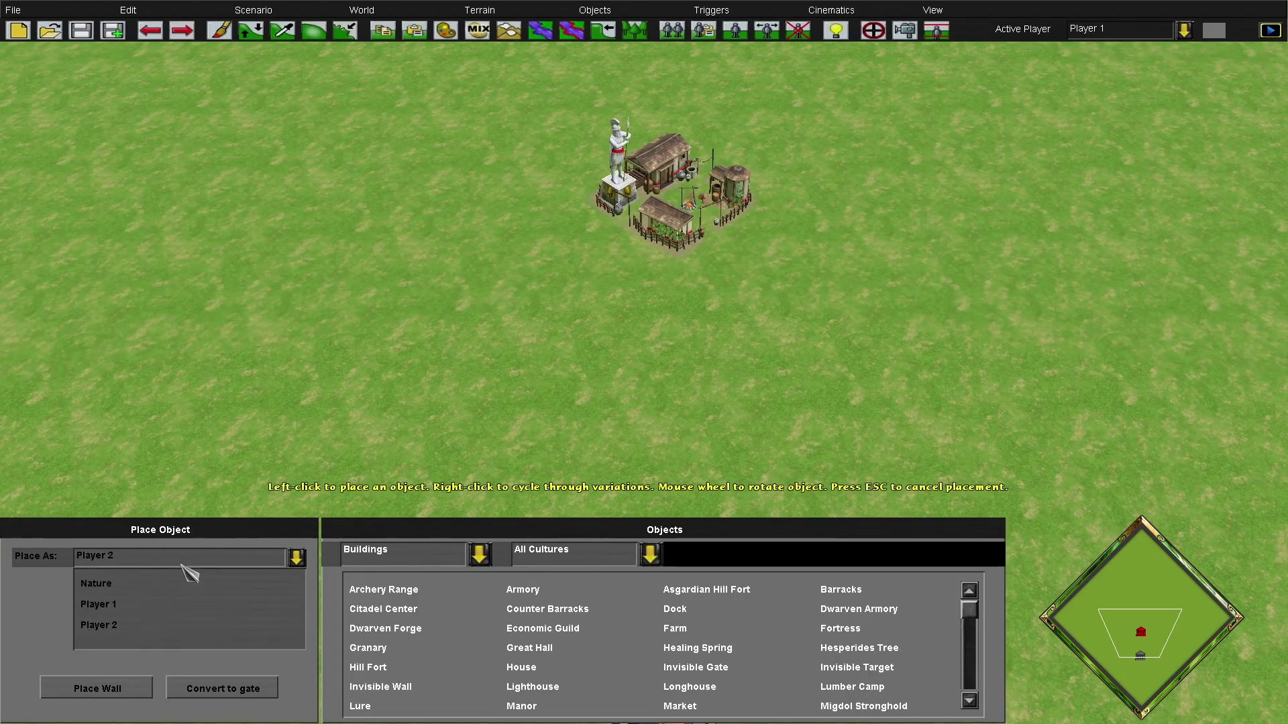
pyautogui.click(144, 585)
# Place a Nature-owned Town Center on the open grass west of the two existing town centers and end placement
pyautogui.scroll(-2, 550, 621)
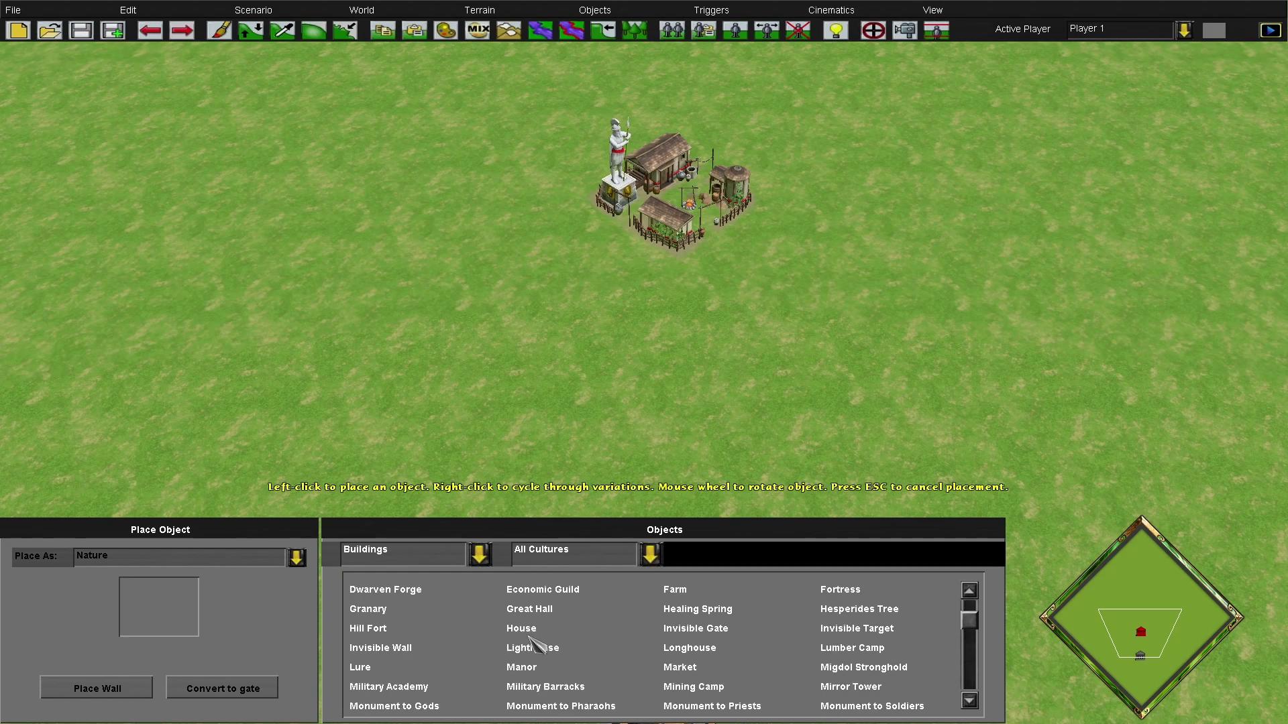
pyautogui.scroll(2, 485, 661)
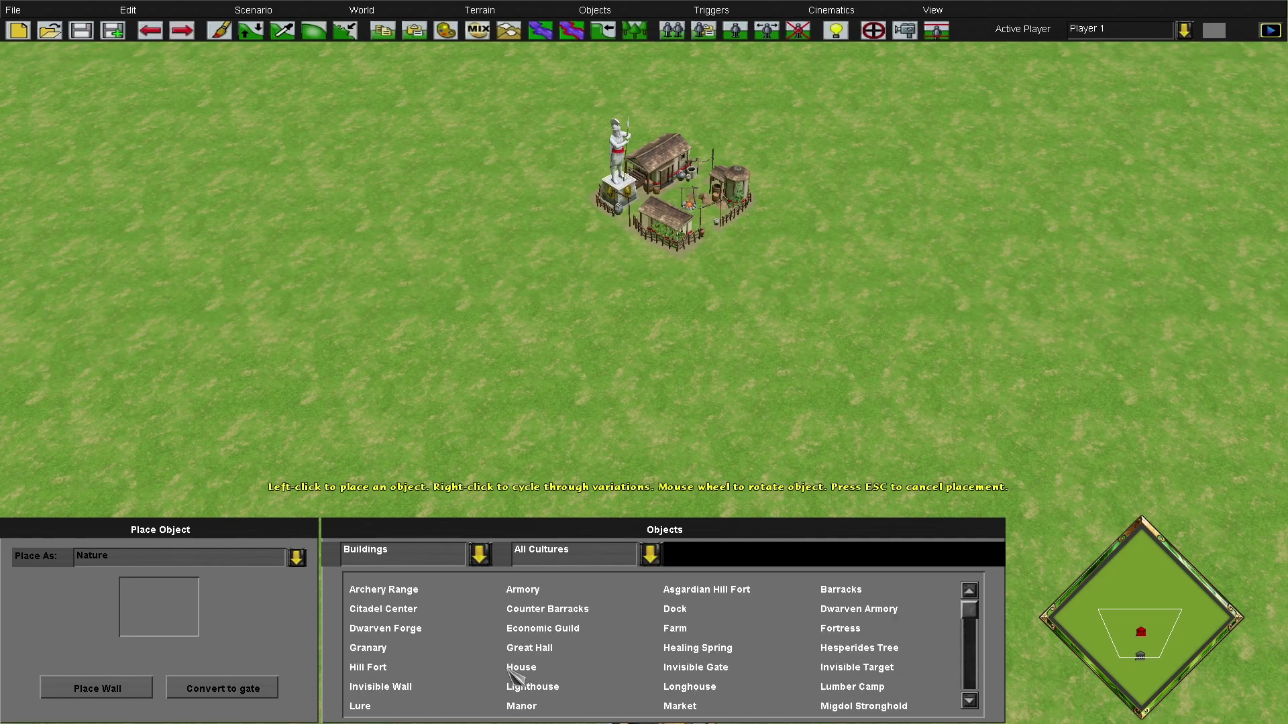
pyautogui.click(525, 672)
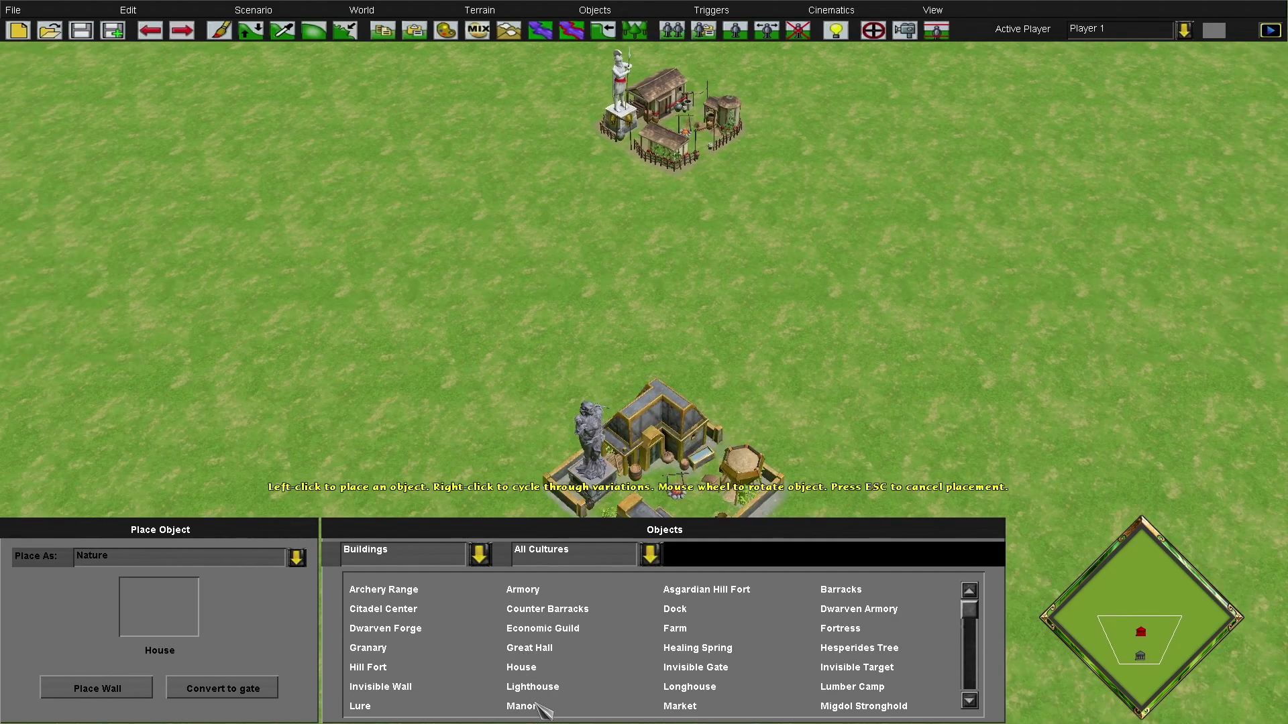
pyautogui.scroll(-10, 416, 656)
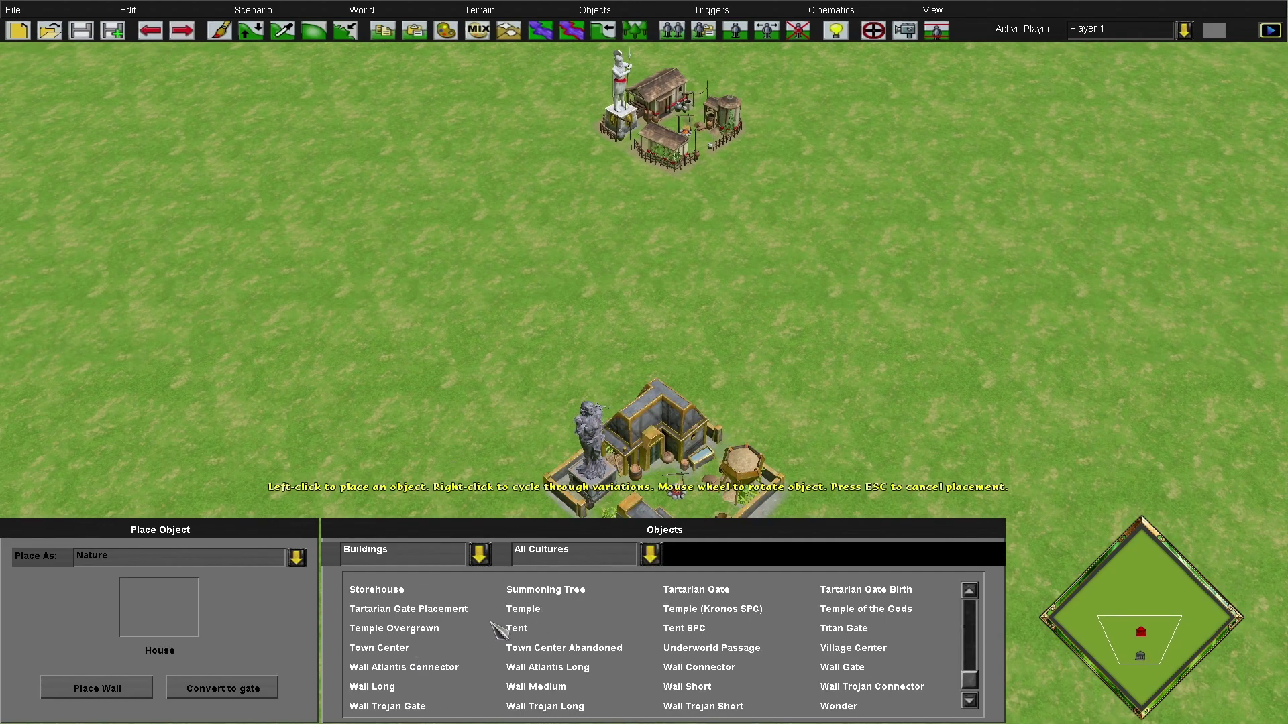
pyautogui.click(416, 652)
pyautogui.click(266, 241)
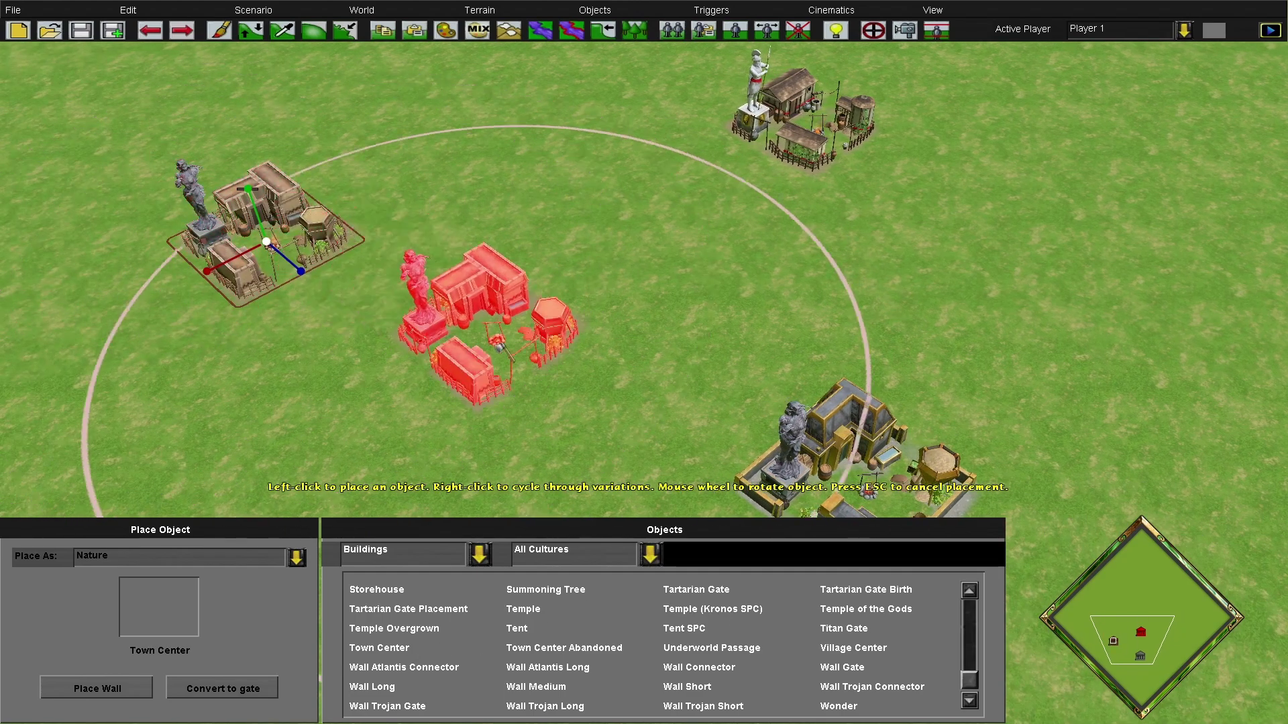
pyautogui.press('Escape')
pyautogui.press('Escape')
pyautogui.click(94, 328)
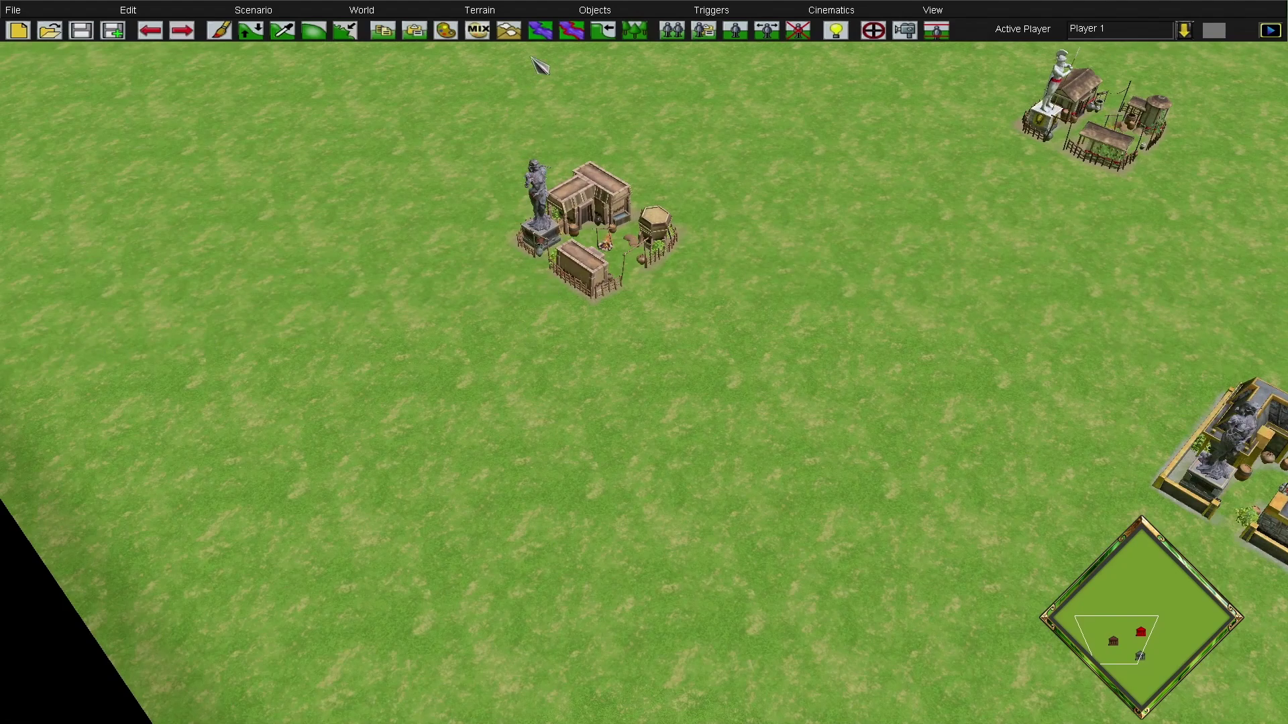
# Open the player data and set the Mother Nature civilization to Set
pyautogui.click(267, 10)
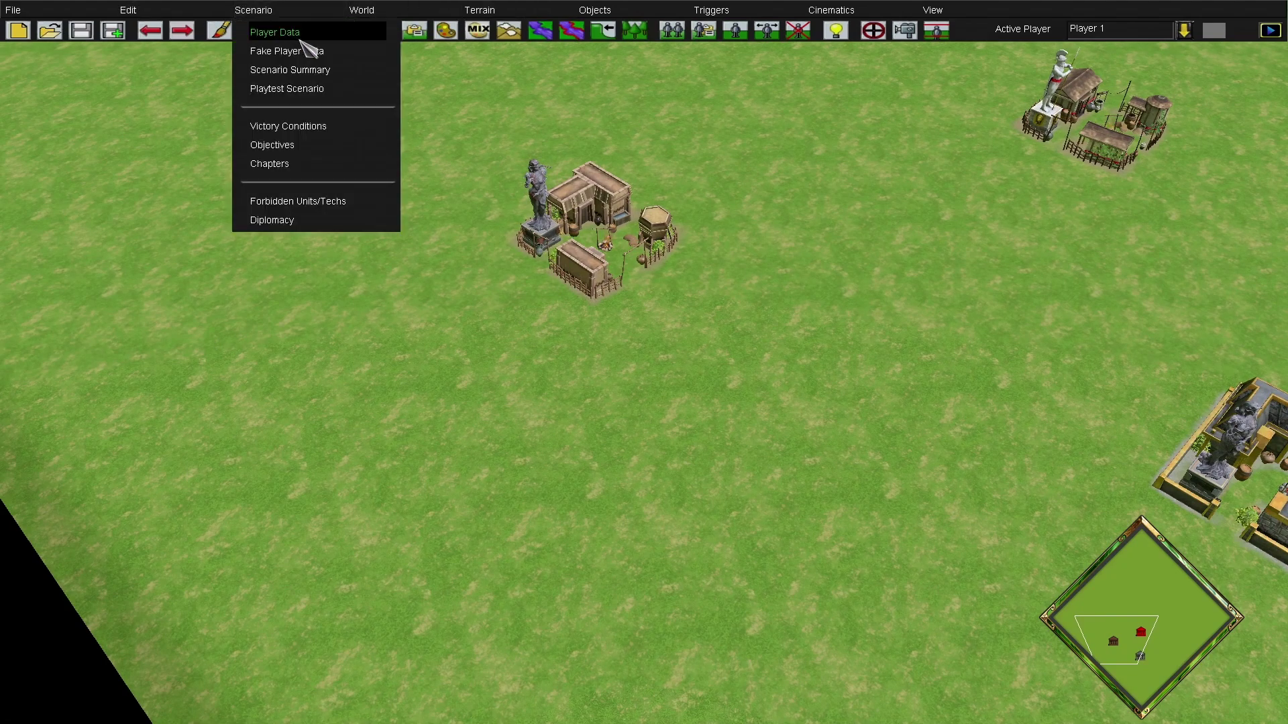
pyautogui.click(313, 48)
pyautogui.click(523, 111)
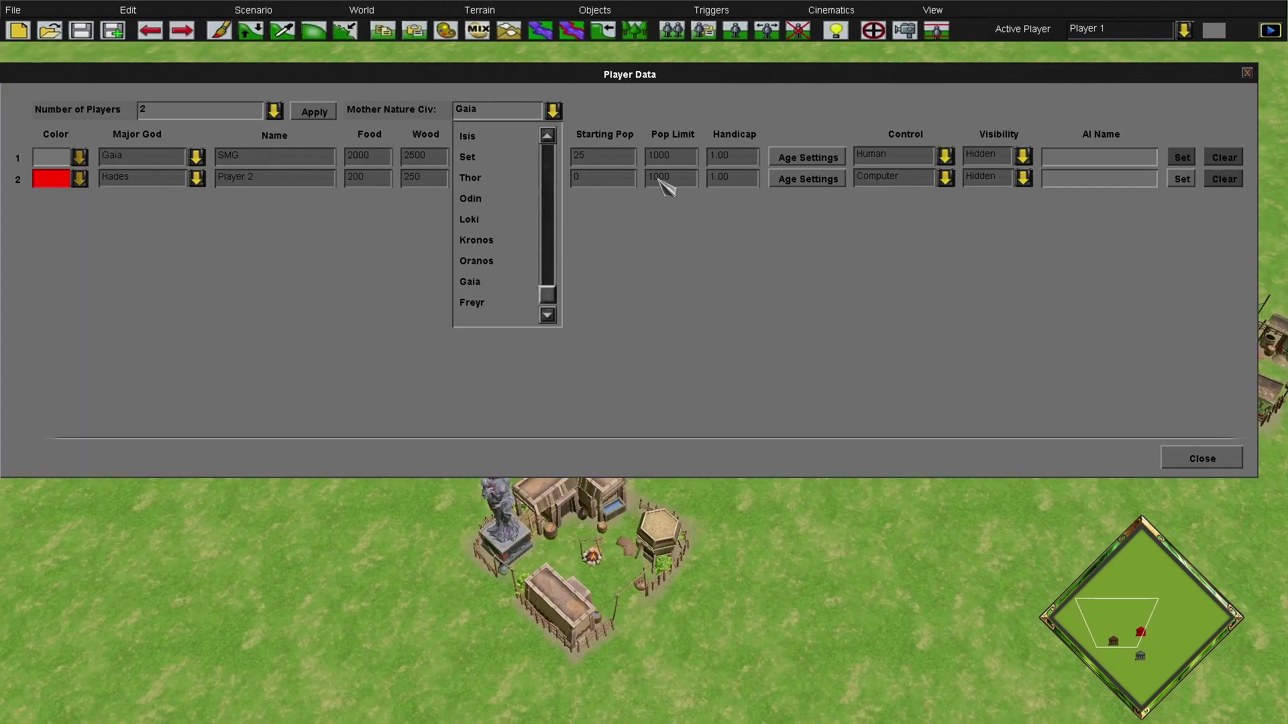
pyautogui.click(684, 86)
pyautogui.moveTo(691, 62); pyautogui.dragTo(693, 63)
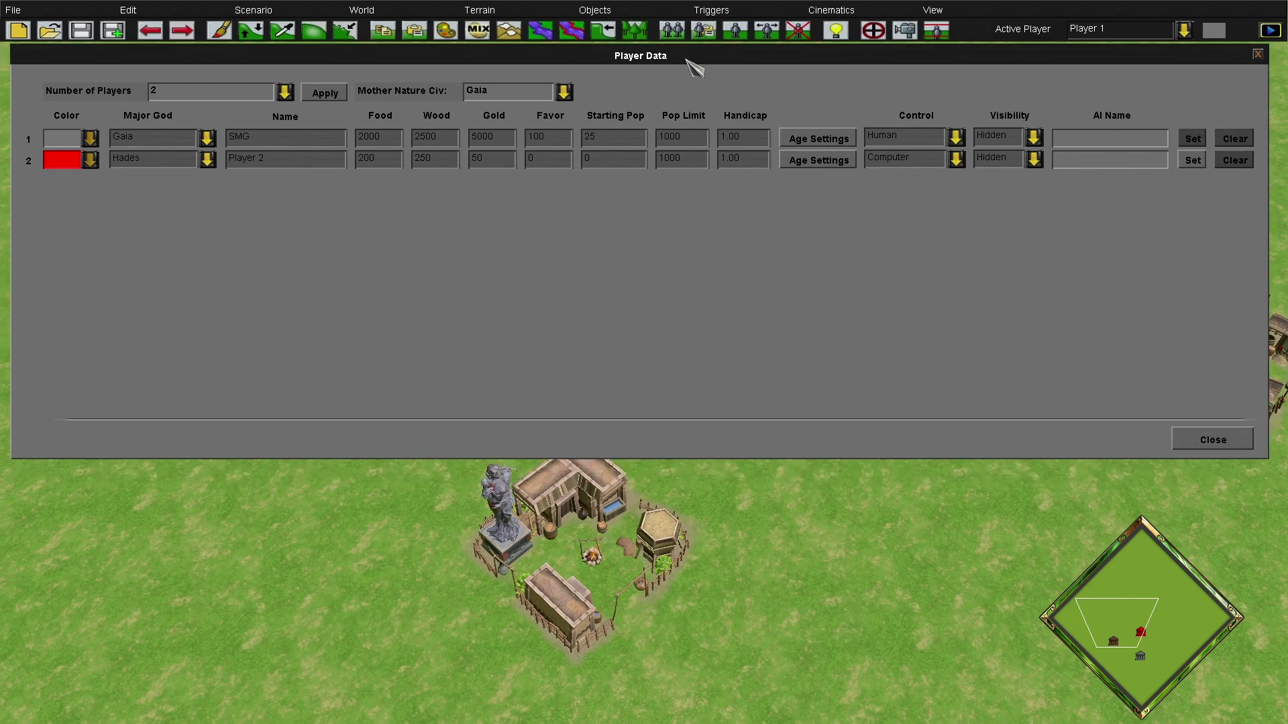
pyautogui.click(526, 94)
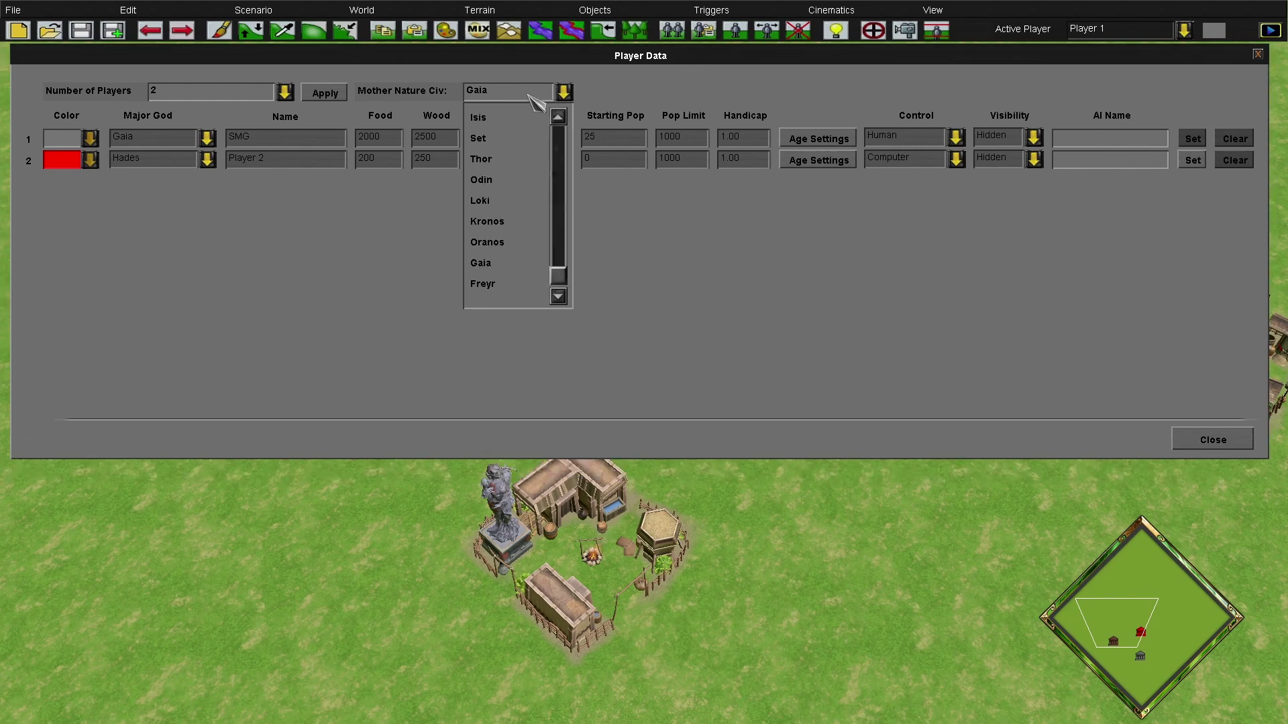
pyautogui.click(508, 138)
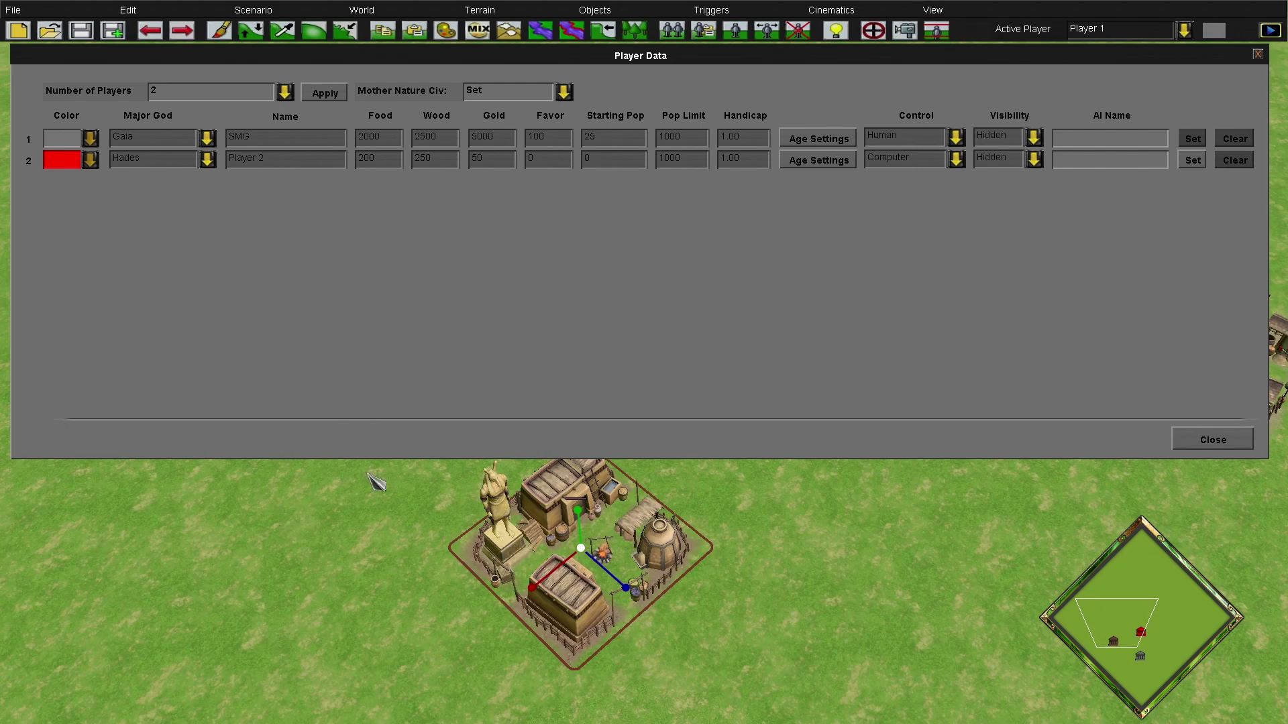
# Set the Mother Nature civilization to Default, delete the selected Nature-owned Town Center, and close the player data
pyautogui.click(499, 92)
pyautogui.scroll(3, 506, 131)
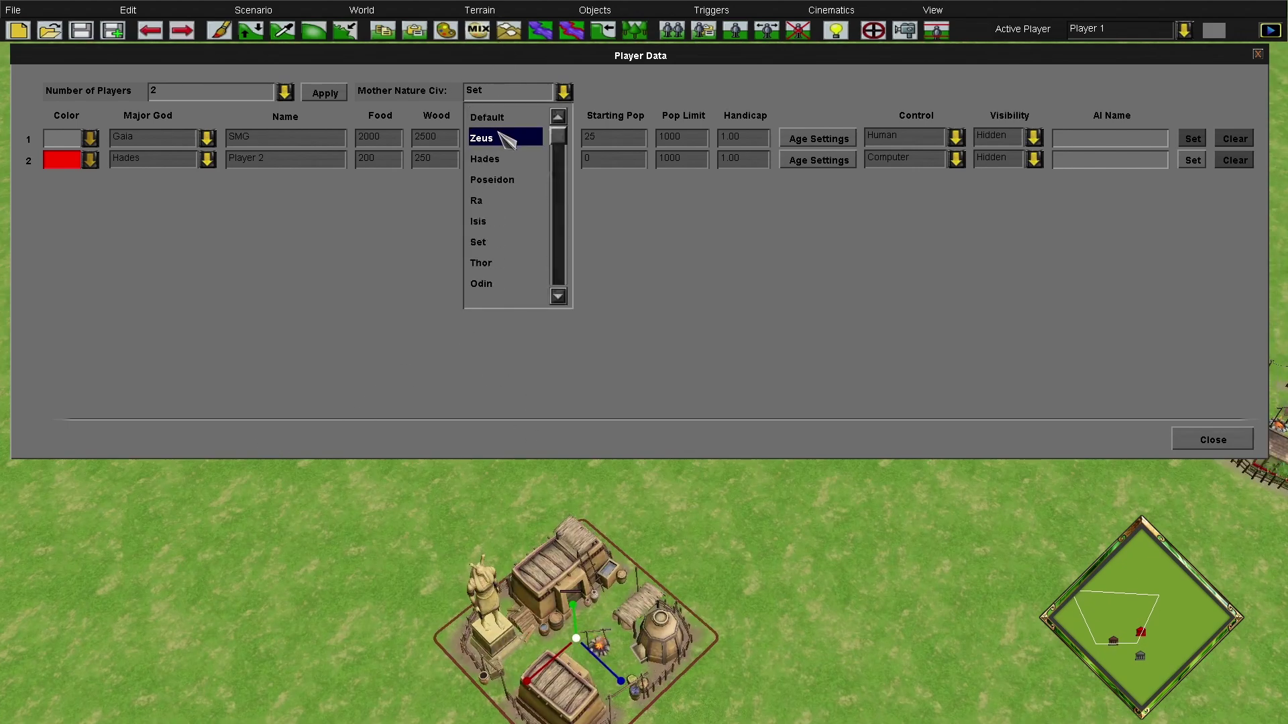
pyautogui.click(508, 118)
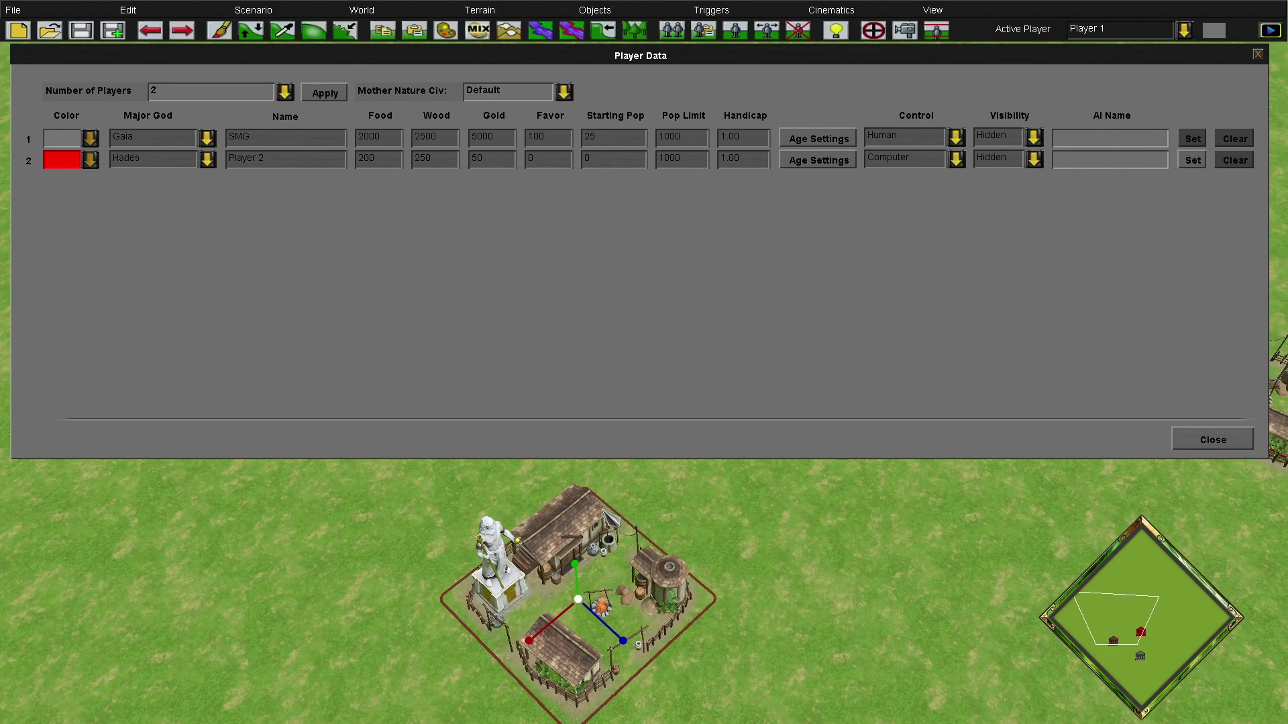
pyautogui.press('Delete')
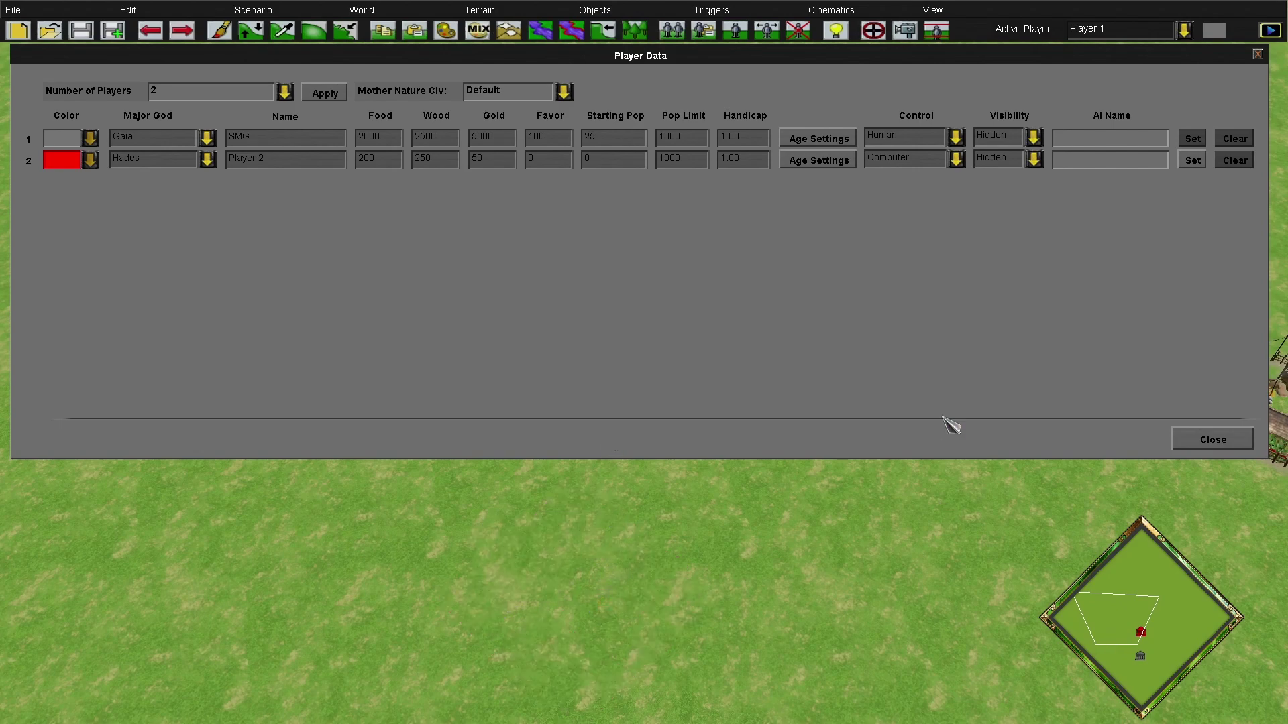
pyautogui.click(1225, 437)
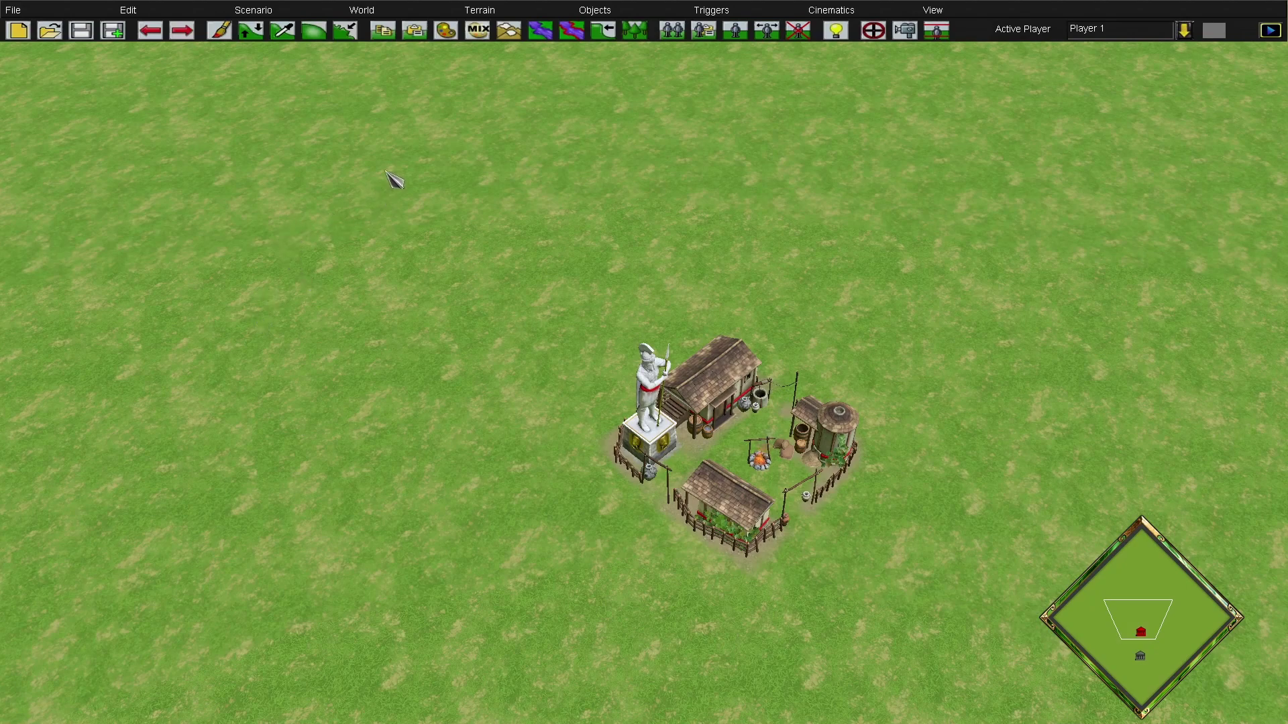
# Review the scenario's available victory conditions and close them without changes
pyautogui.click(277, 12)
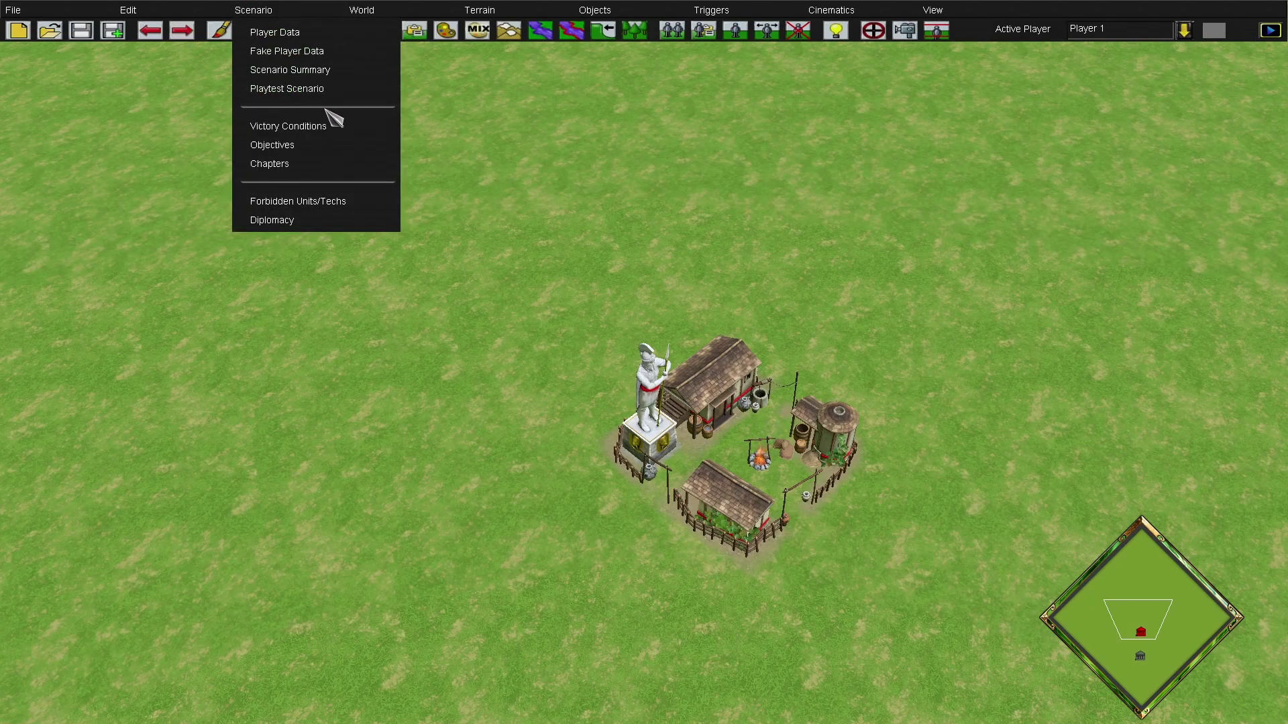
pyautogui.click(336, 128)
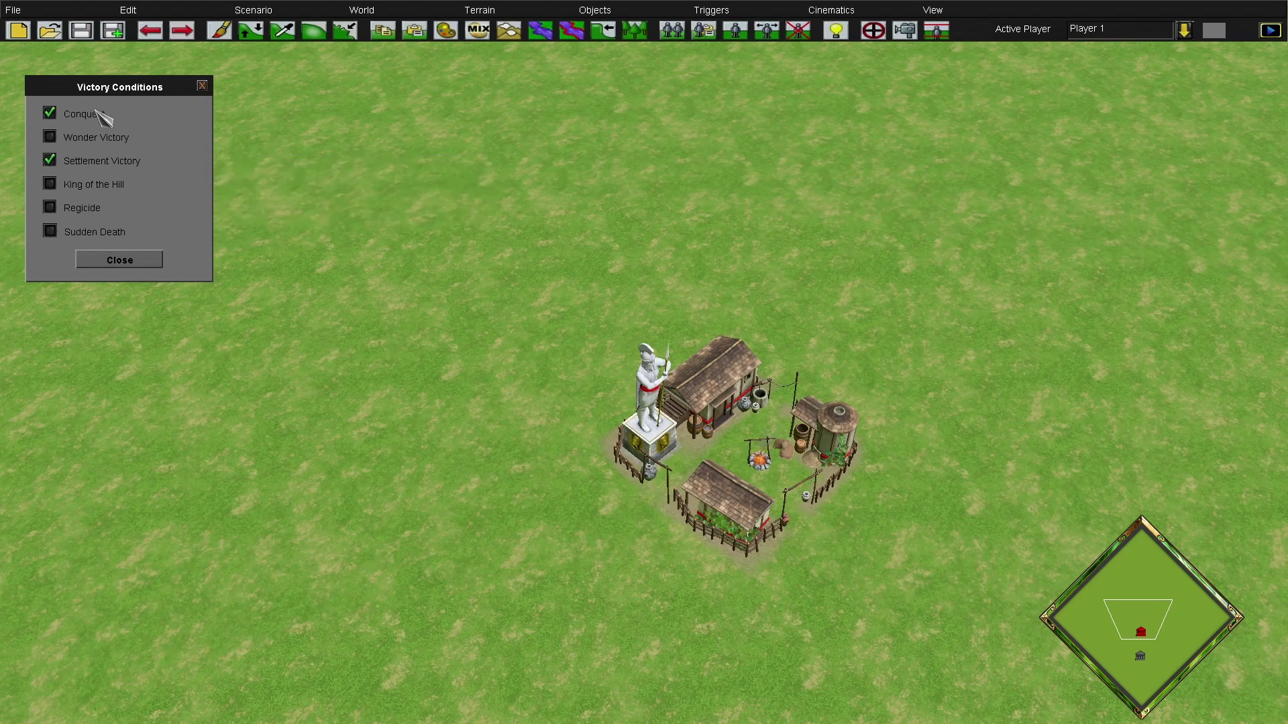
pyautogui.click(137, 262)
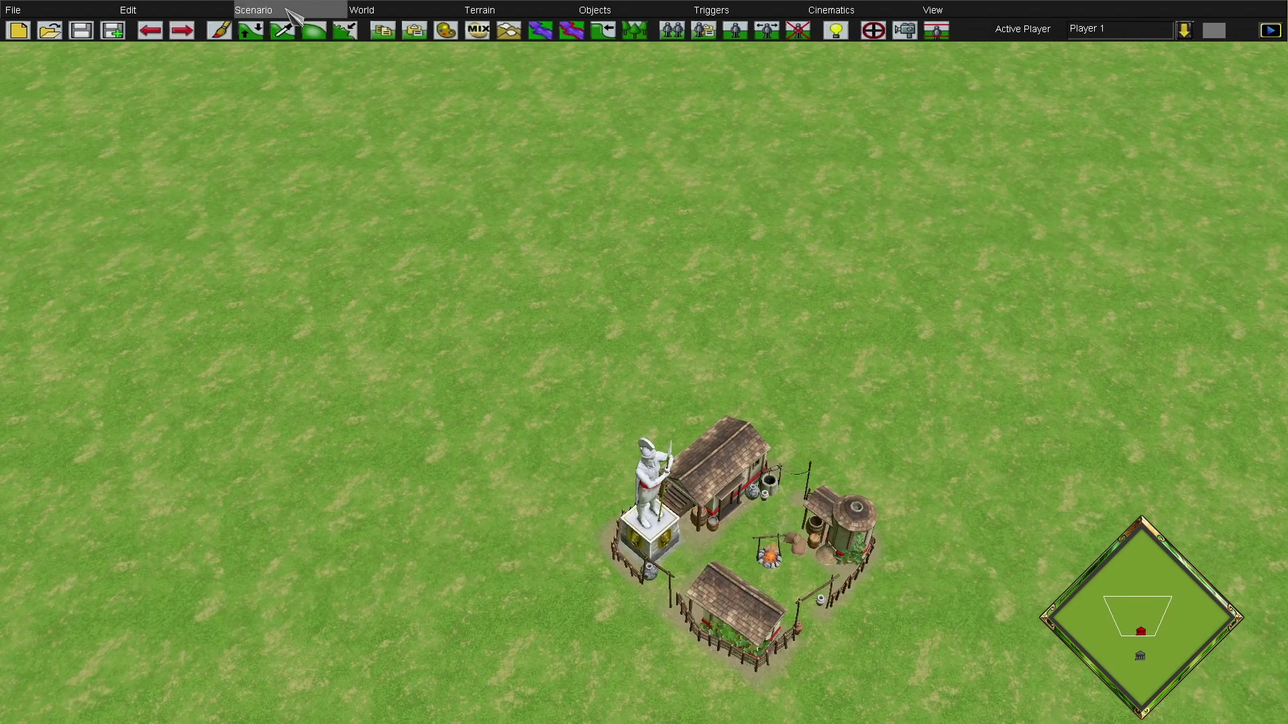
pyautogui.click(254, 9)
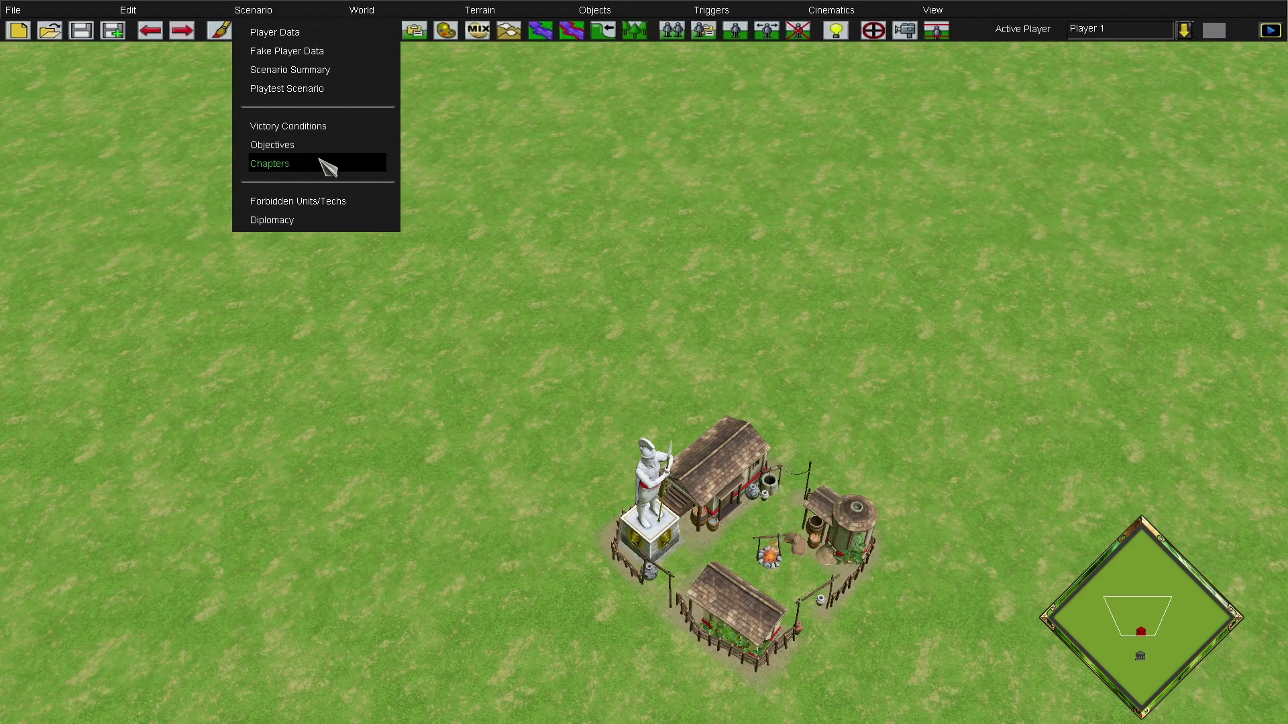
pyautogui.click(645, 181)
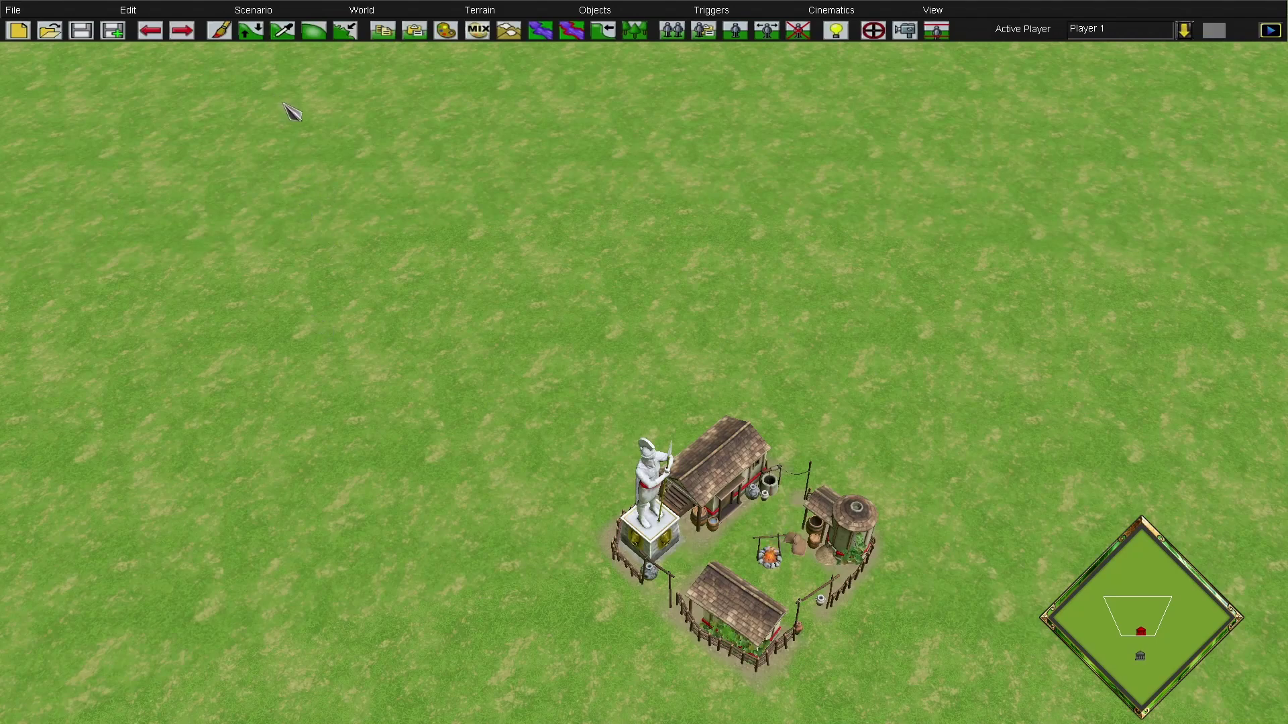
# Open the forbidden units and techs for Player 1 and remove SentryTower and TownCenter from the forbidden units
pyautogui.click(278, 14)
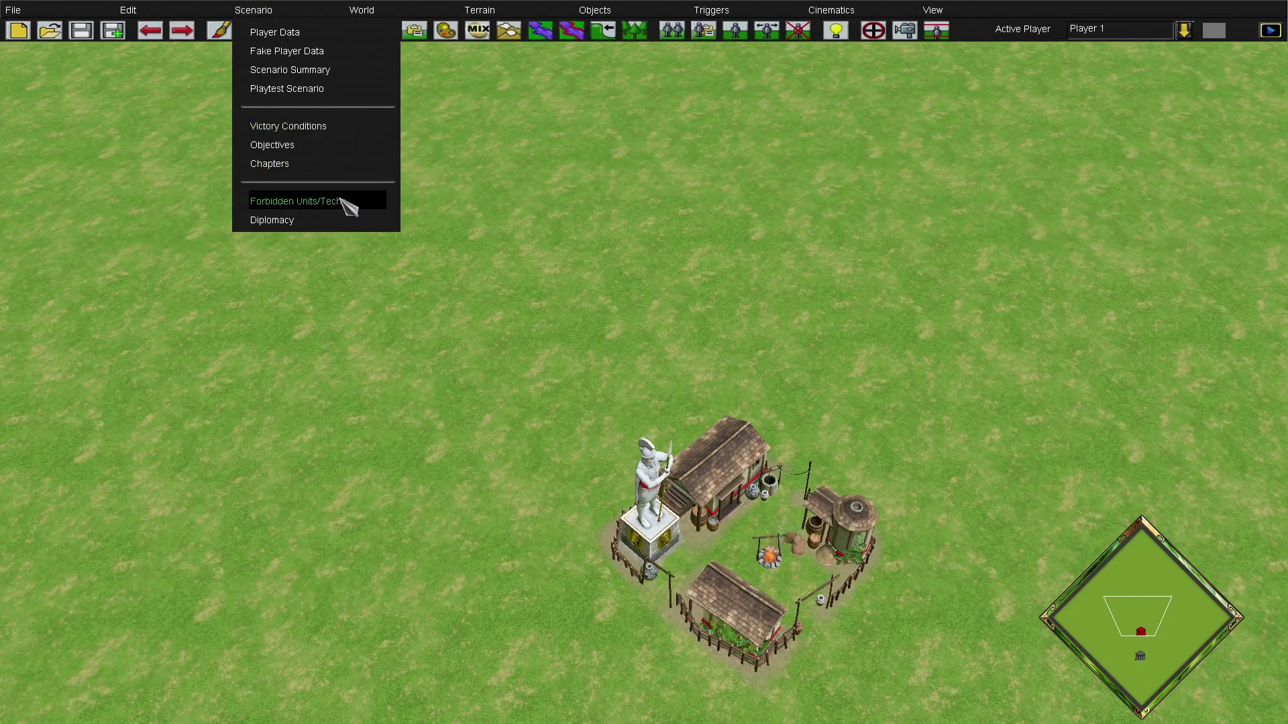
pyautogui.click(340, 212)
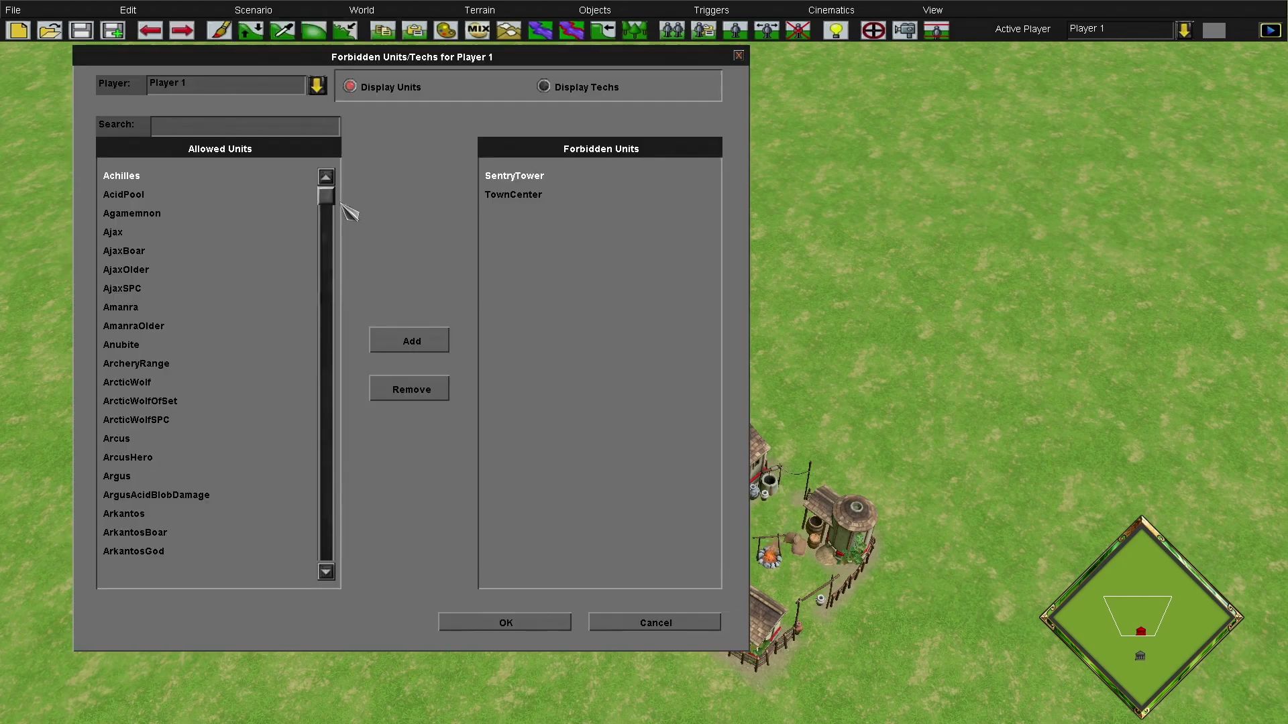
pyautogui.click(421, 397)
pyautogui.click(420, 396)
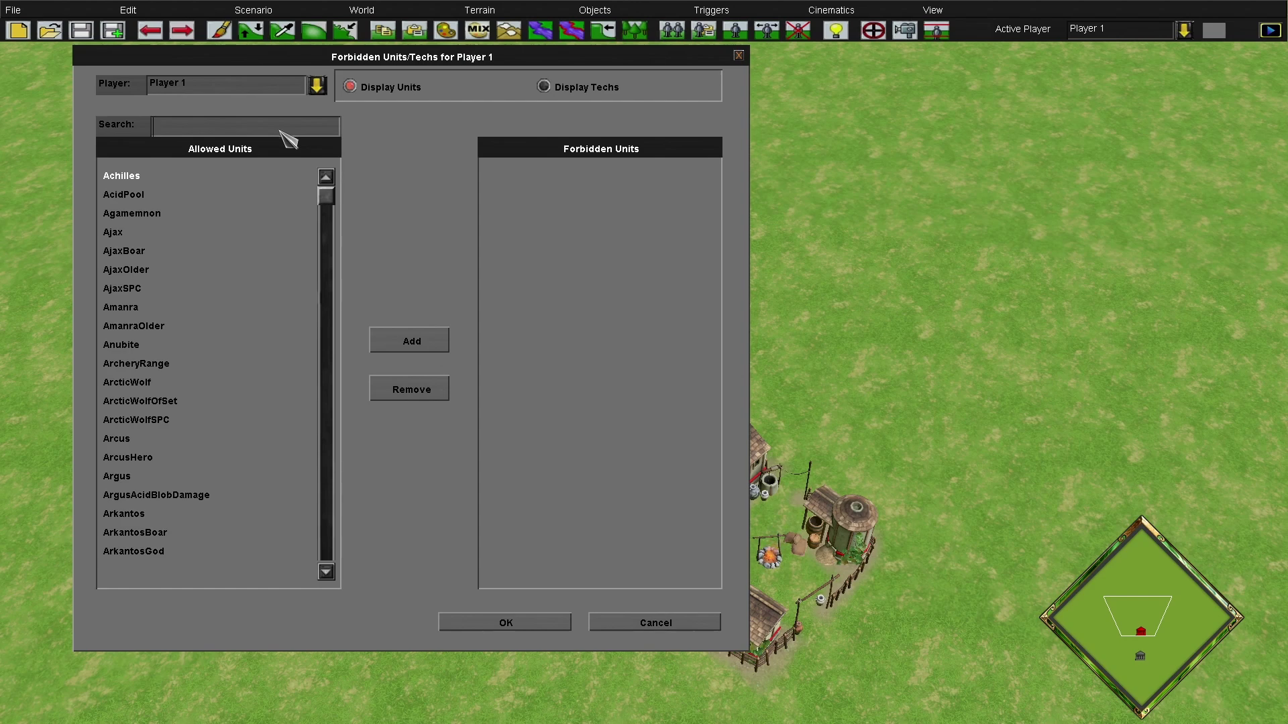
# Find TownCenter and SentryTower in the allowed units and add both to Player 1's forbidden units
pyautogui.write('town')
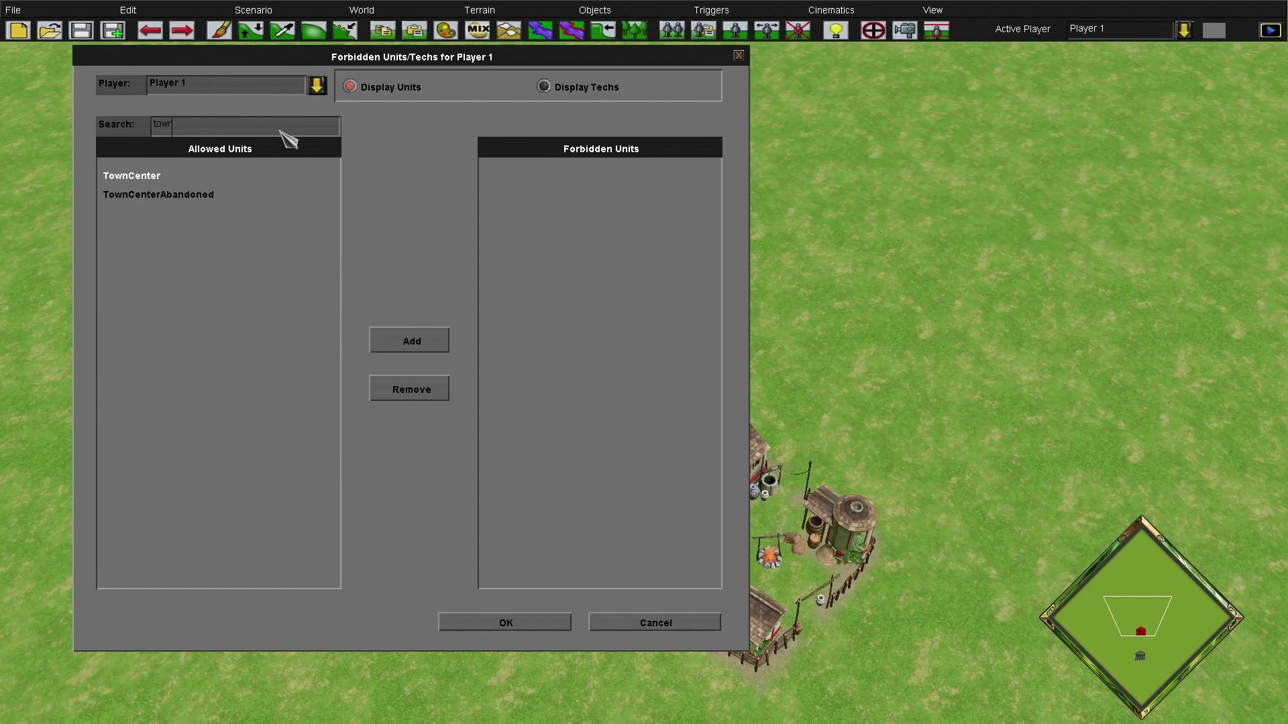
pyautogui.click(419, 345)
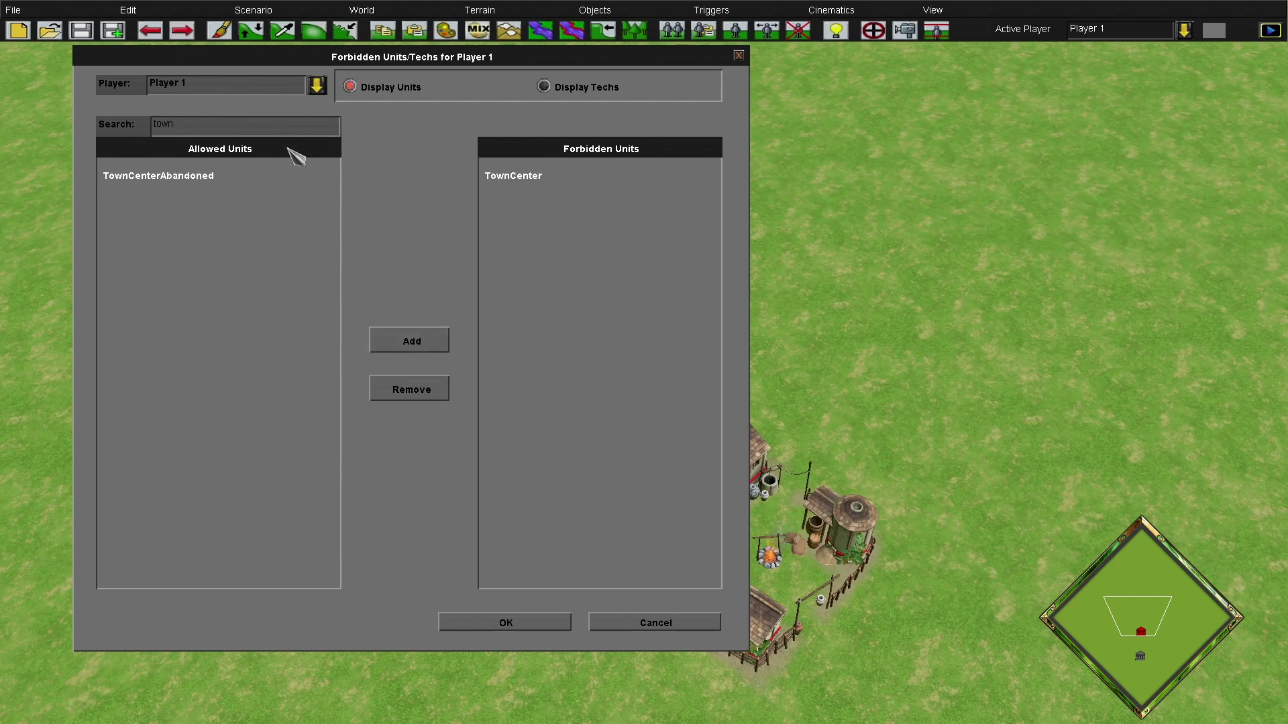
pyautogui.press('BackSpace')
pyautogui.press('BackSpace')
pyautogui.press('BackSpace')
pyautogui.press('BackSpace')
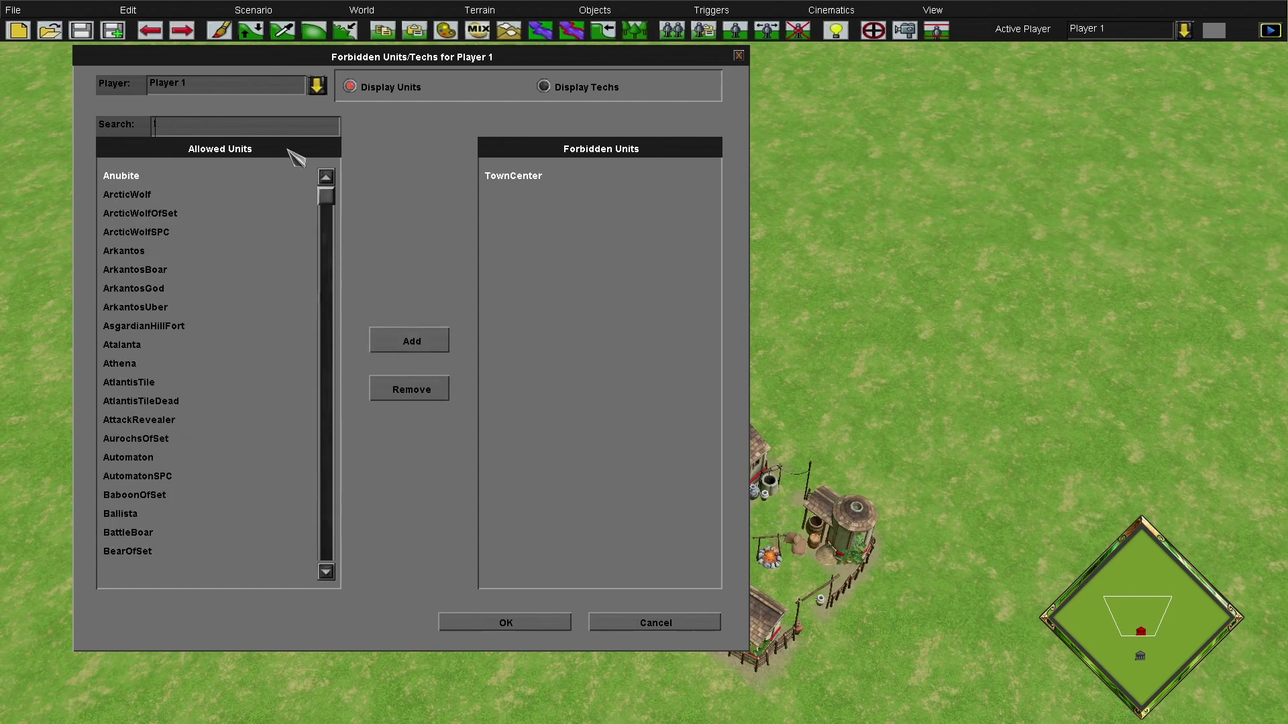
pyautogui.write('ser')
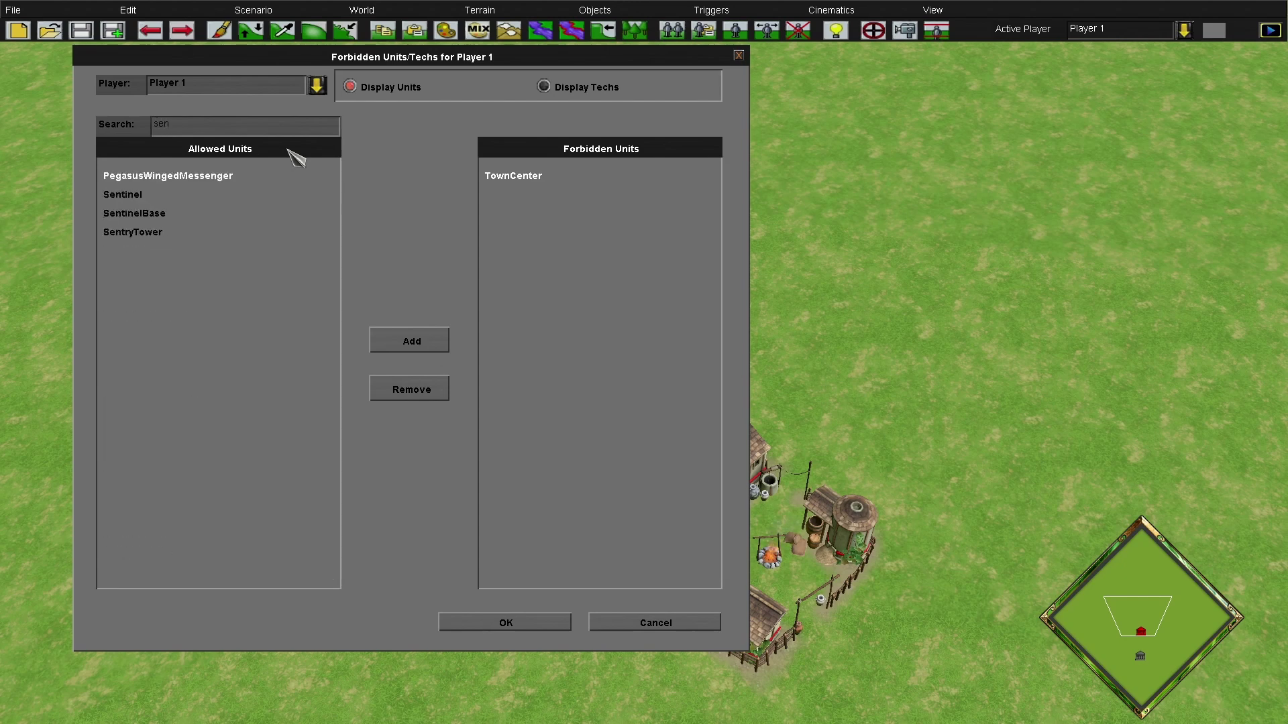
pyautogui.click(147, 233)
pyautogui.click(415, 341)
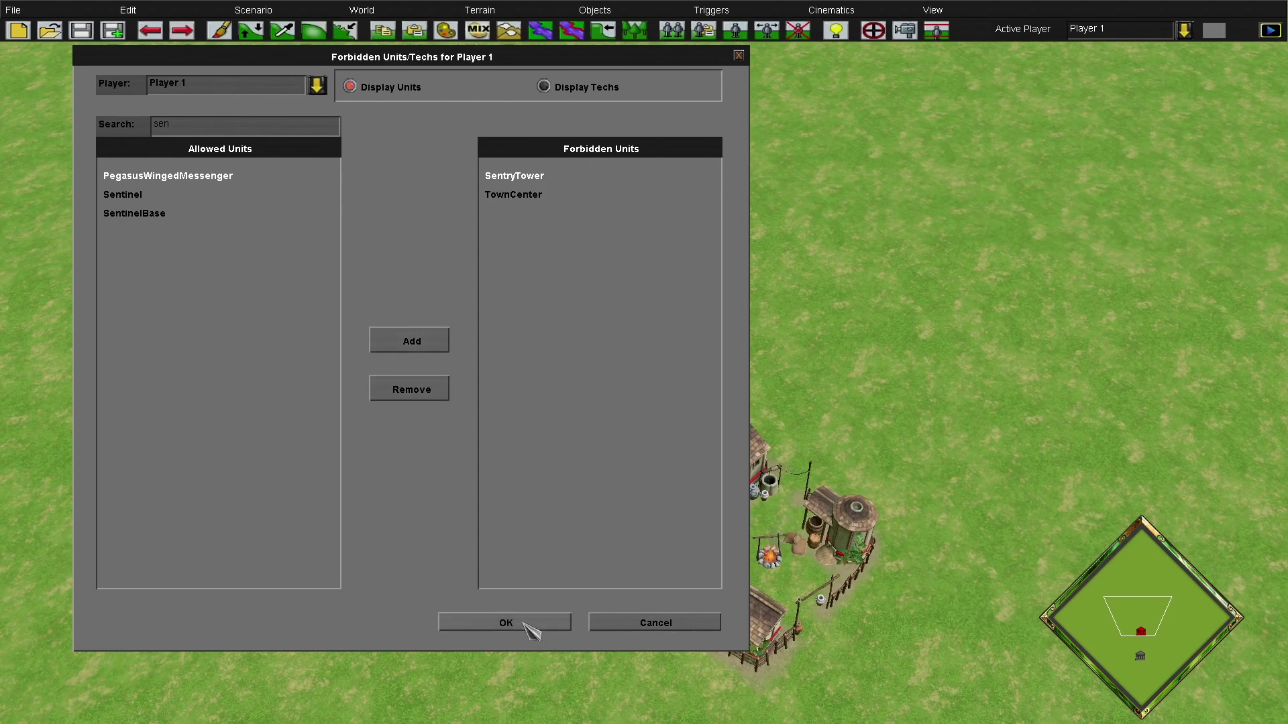
# Search the allowed units for "vill", add VillagerAtlantean to Player 1's forbidden units, and confirm the list
pyautogui.click(220, 122)
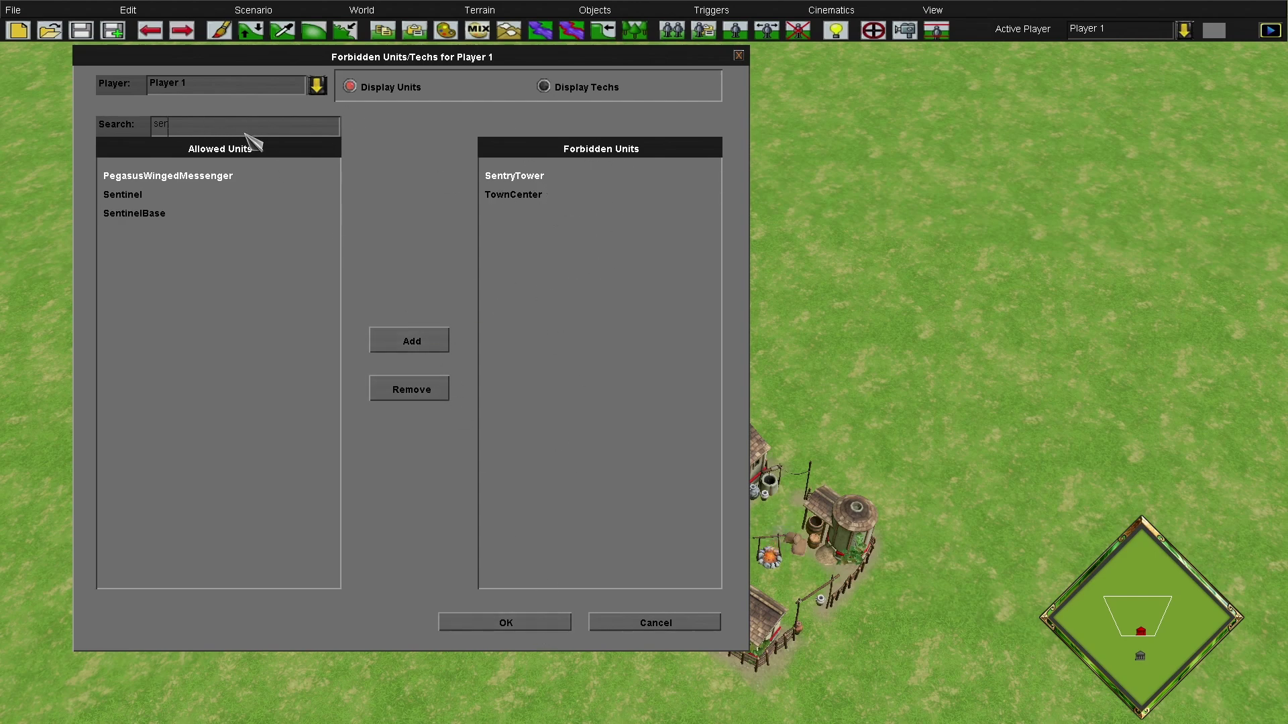
pyautogui.press('BackSpace')
pyautogui.press('BackSpace')
pyautogui.press('BackSpace')
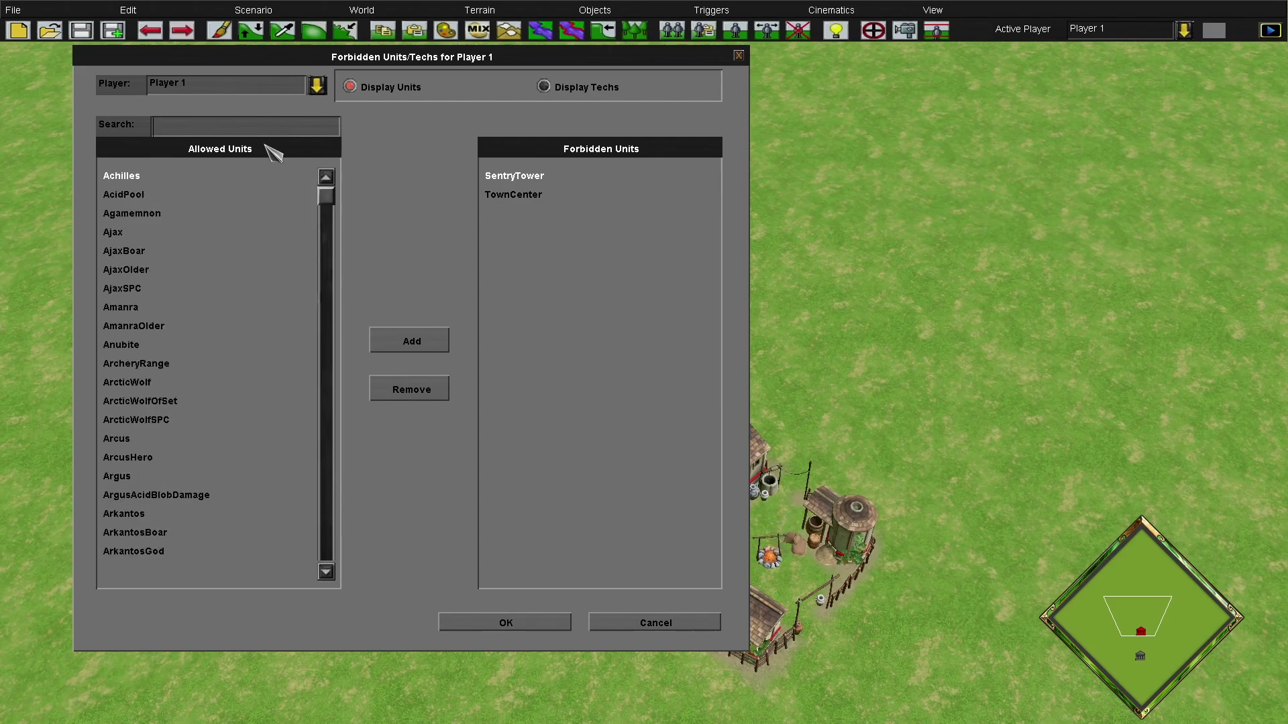
pyautogui.write('vill')
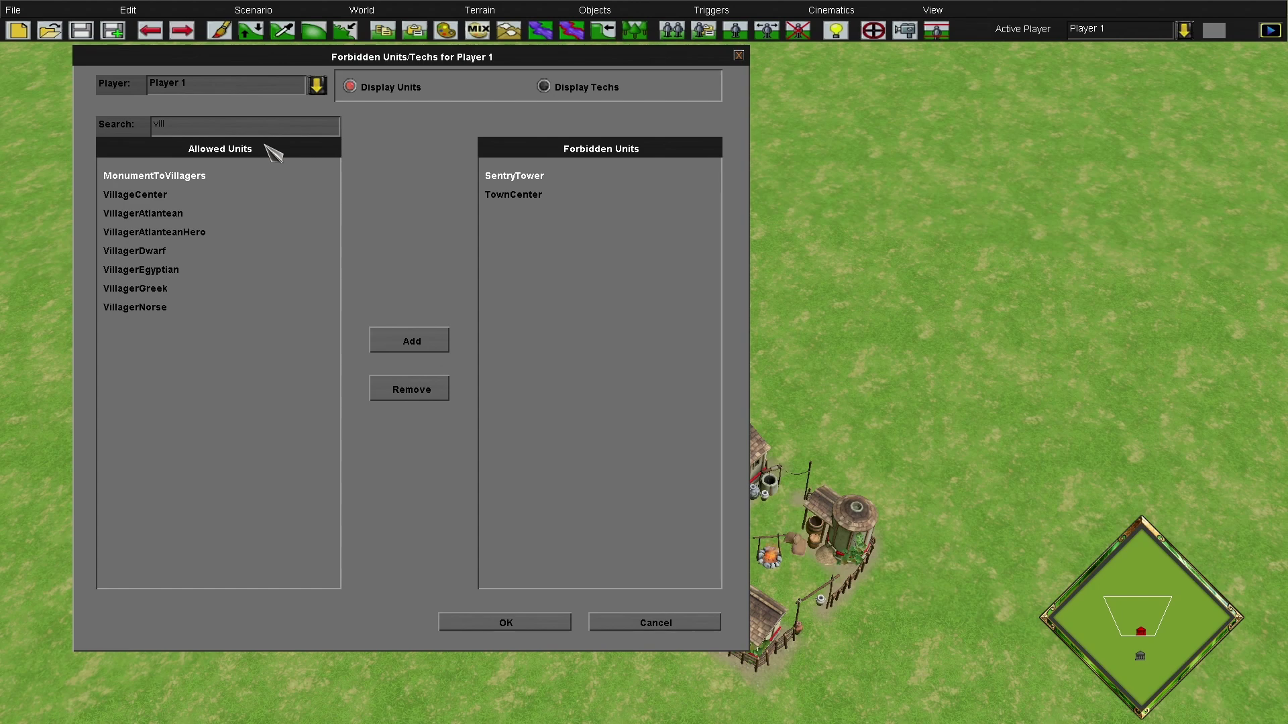
pyautogui.click(176, 213)
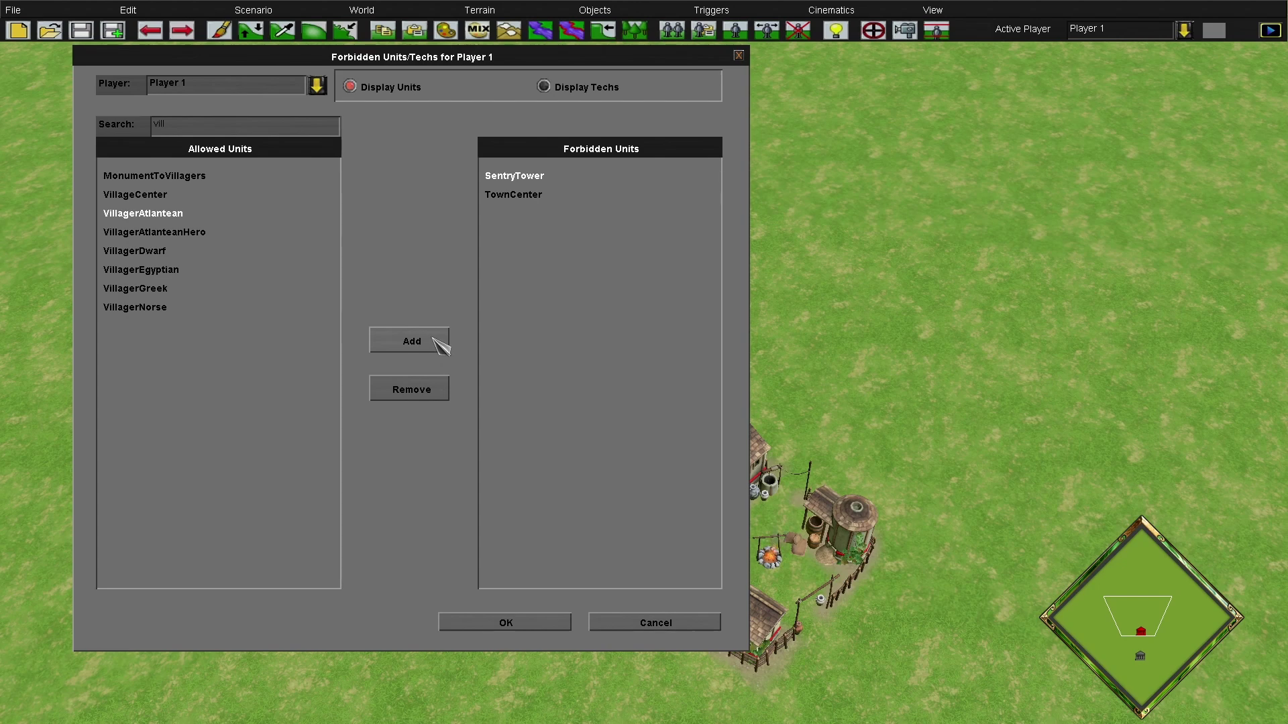
pyautogui.click(433, 341)
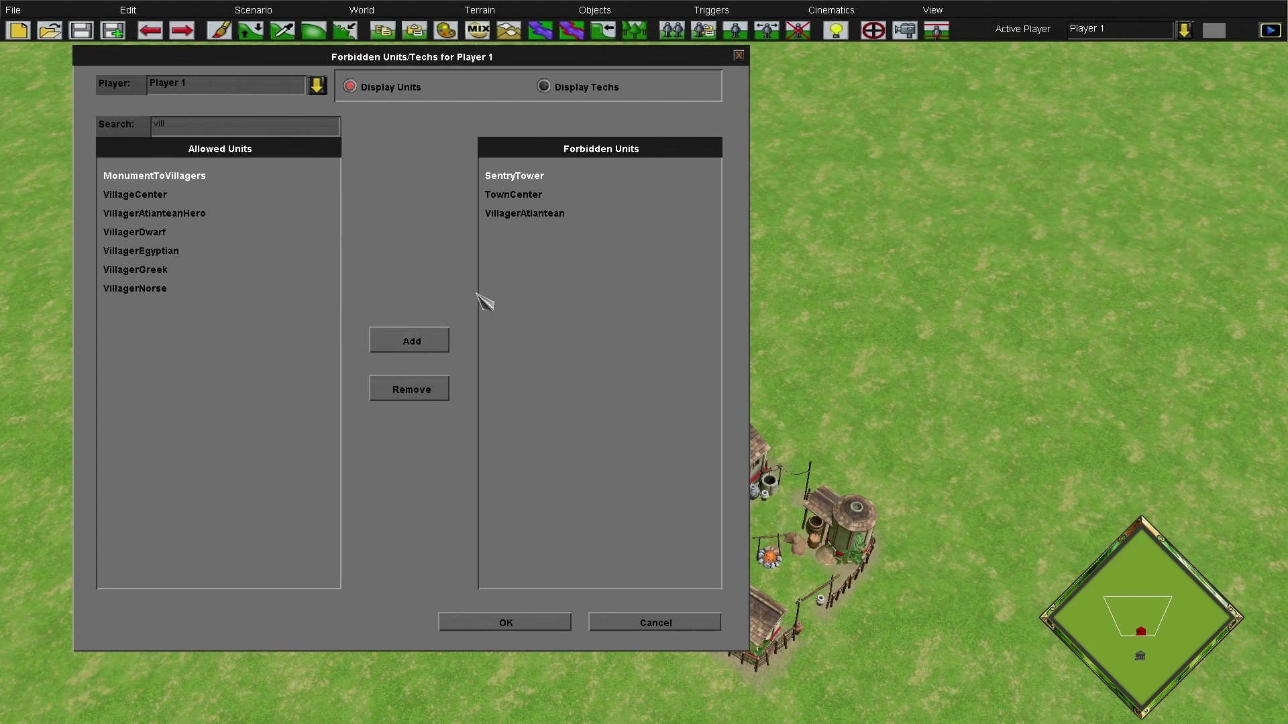
pyautogui.click(537, 219)
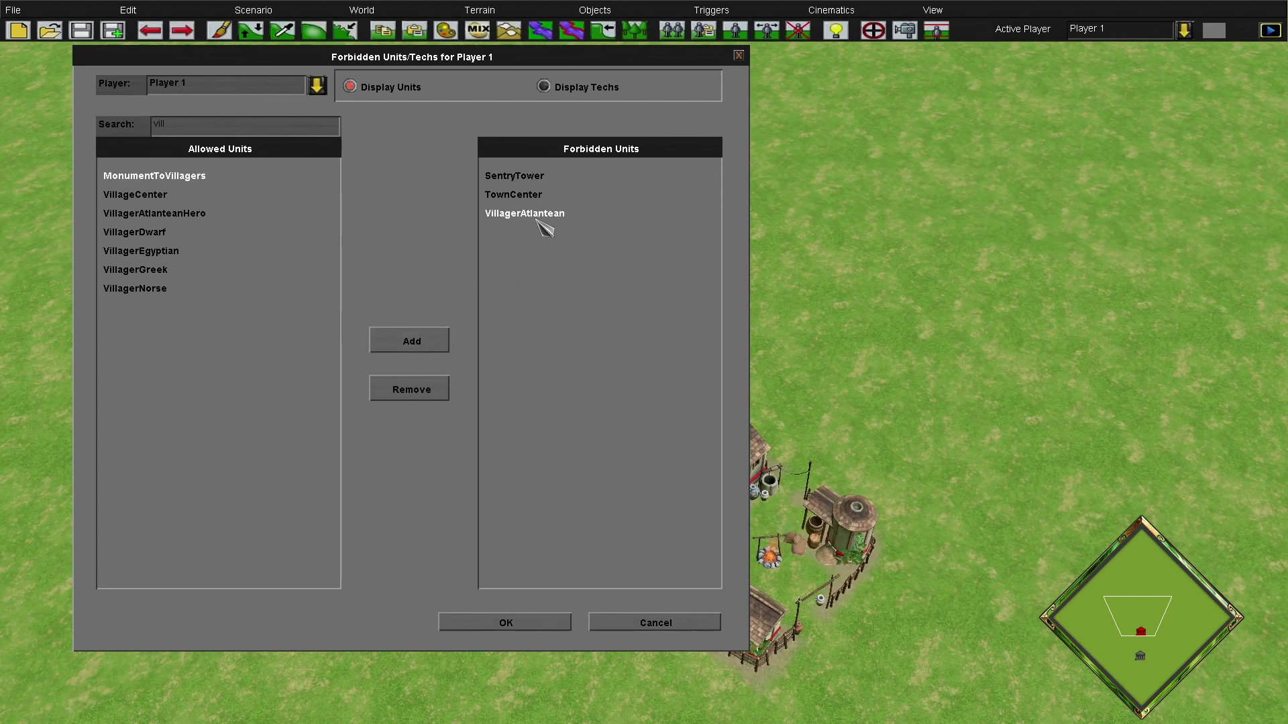
pyautogui.click(506, 623)
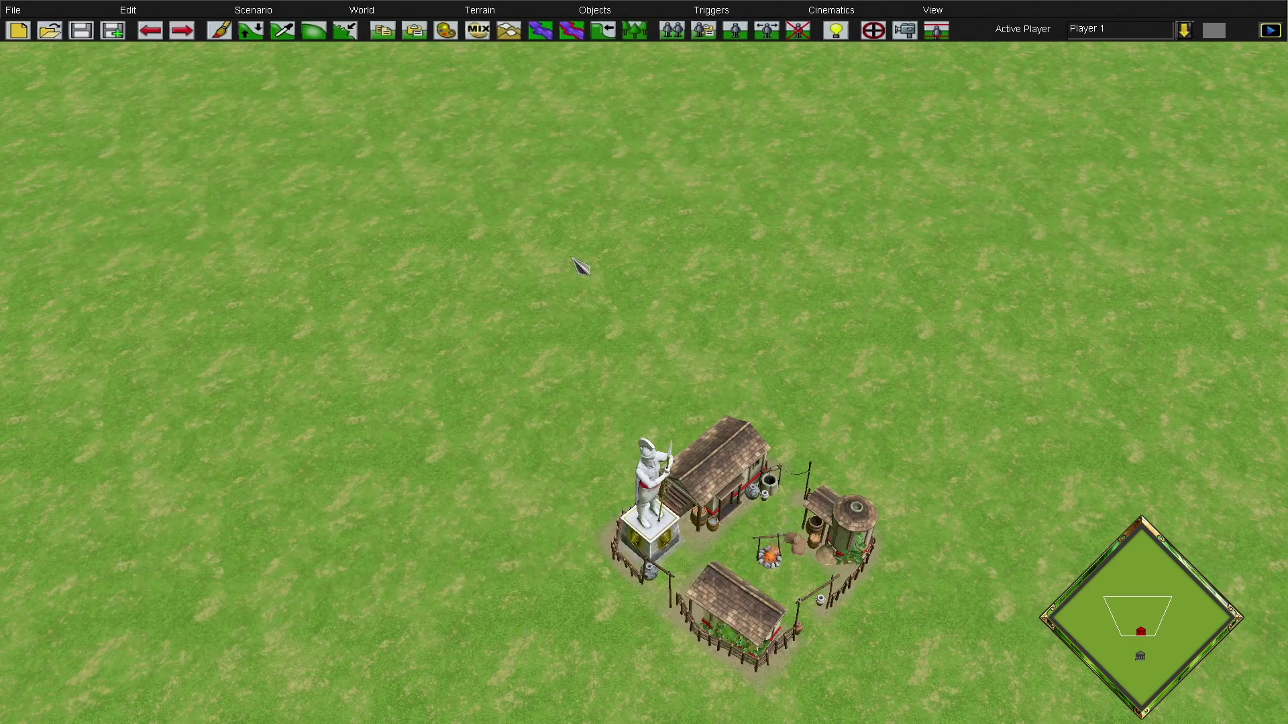
# Playtest the scenario, center the view on Player 1's base, and select its Town Center
pyautogui.press('Down')
pyautogui.scroll(-2, 709, 535)
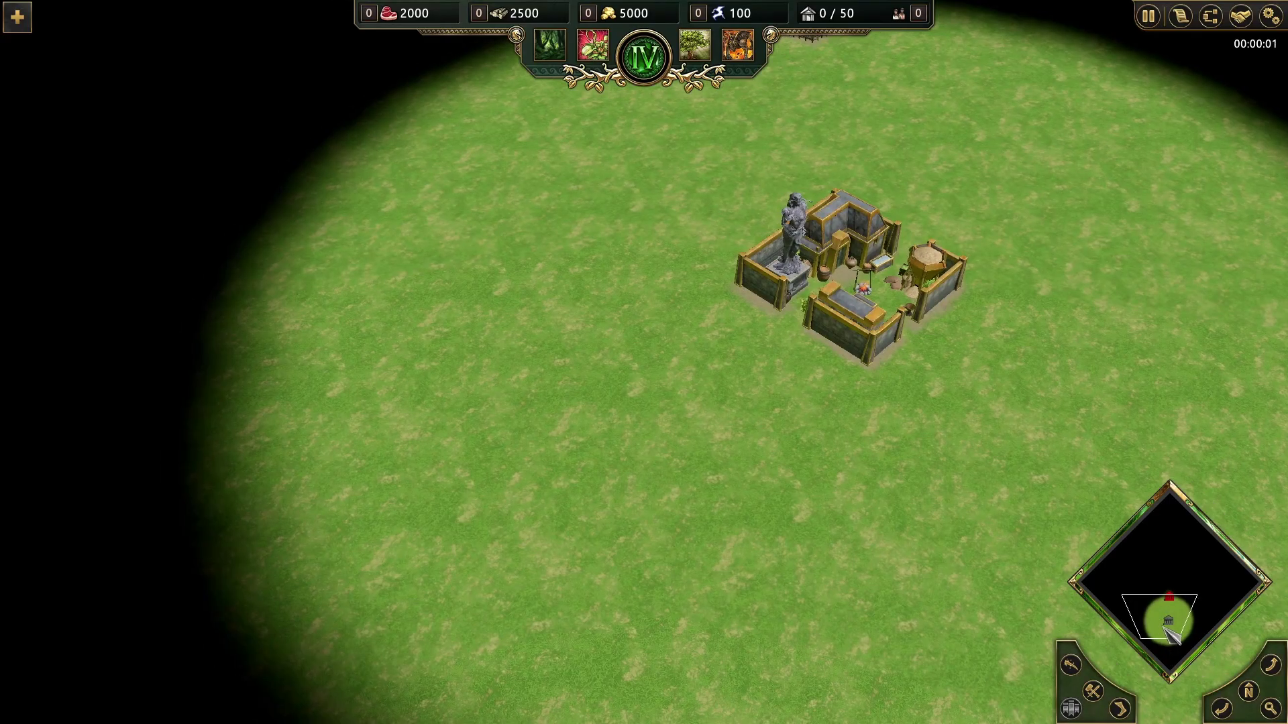
pyautogui.click(1165, 627)
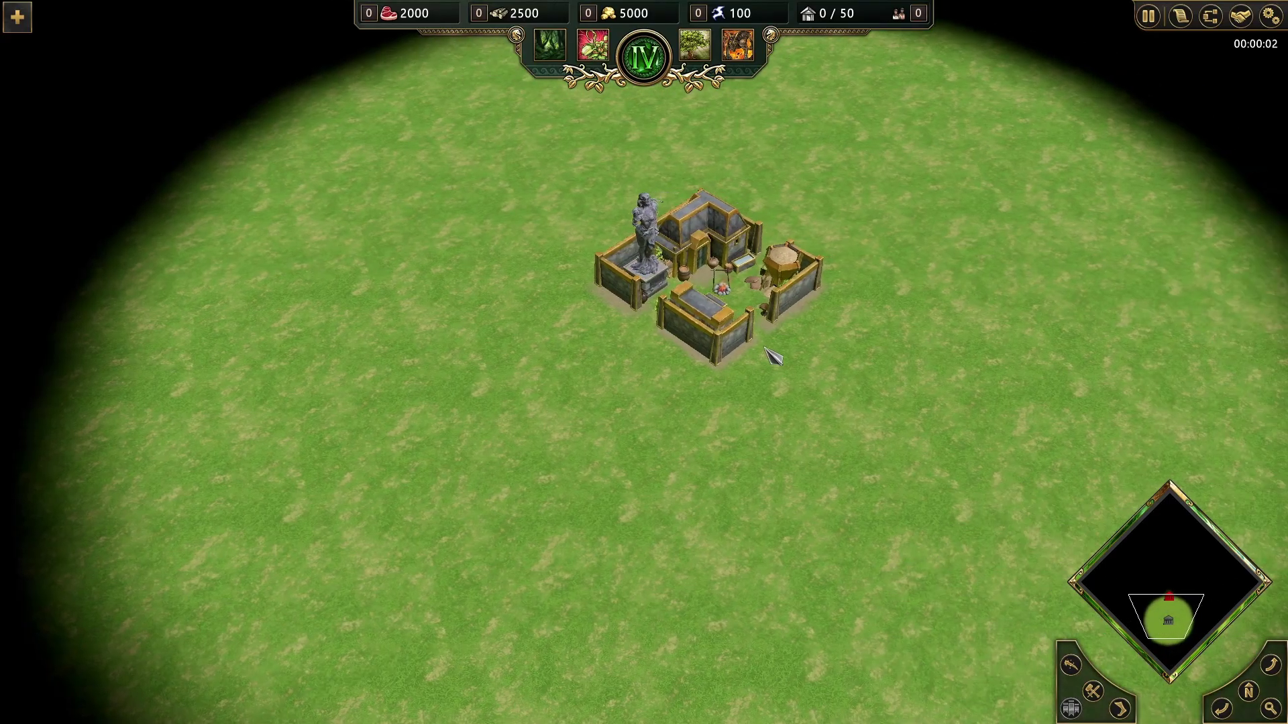
pyautogui.click(763, 348)
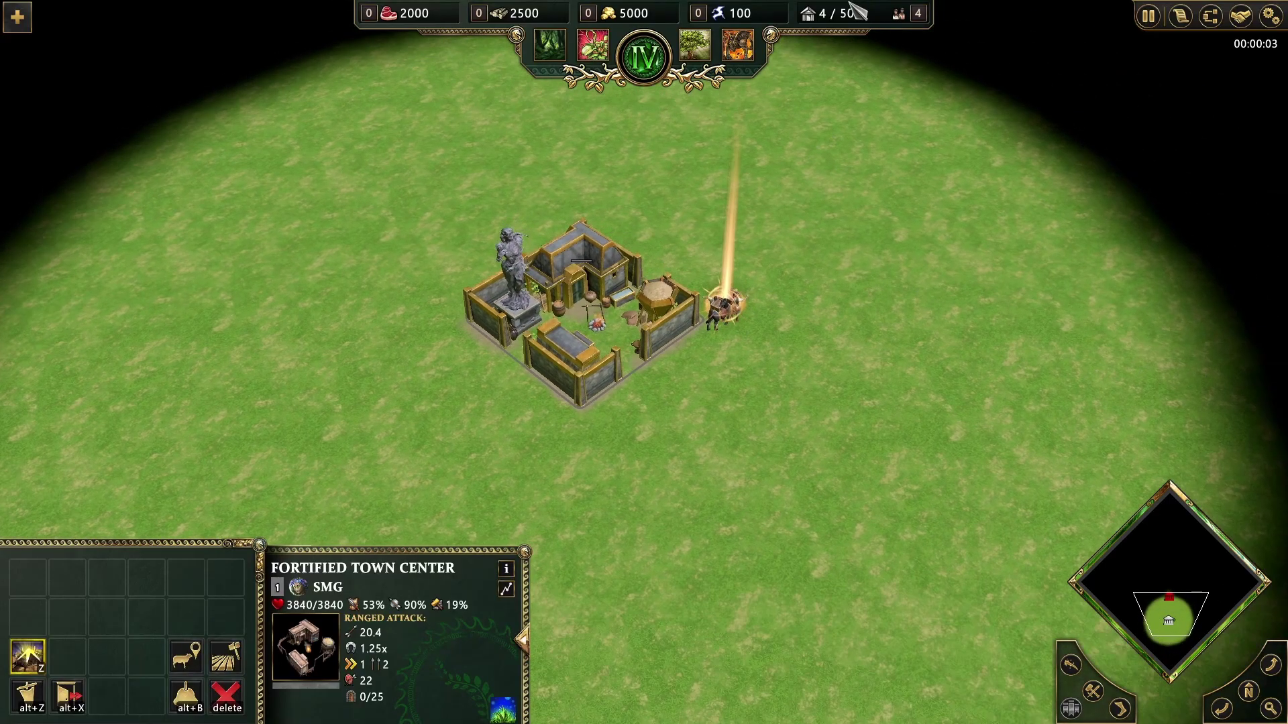
# Send the hero citizens to the open grass northeast of the Town Center and select the Town Center to check its commands
pyautogui.moveTo(798, 255); pyautogui.dragTo(685, 507)
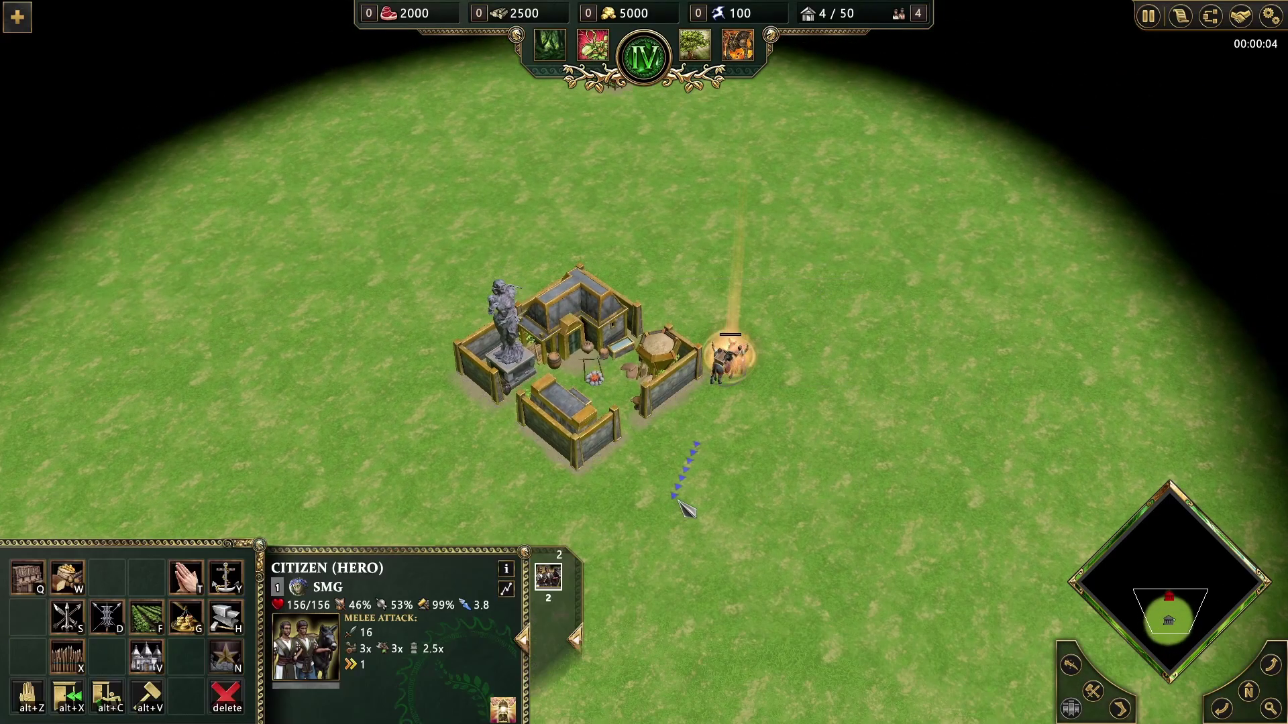
pyautogui.rightClick(822, 336)
pyautogui.rightClick(874, 264)
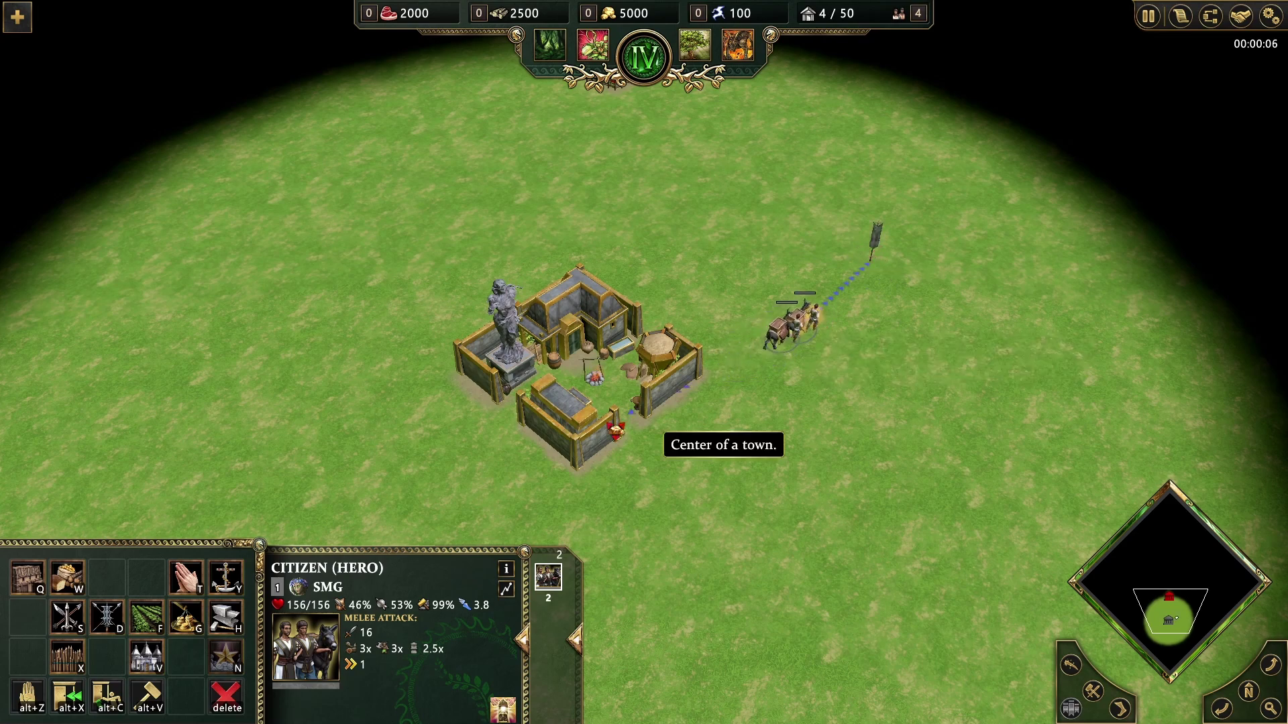
pyautogui.click(655, 340)
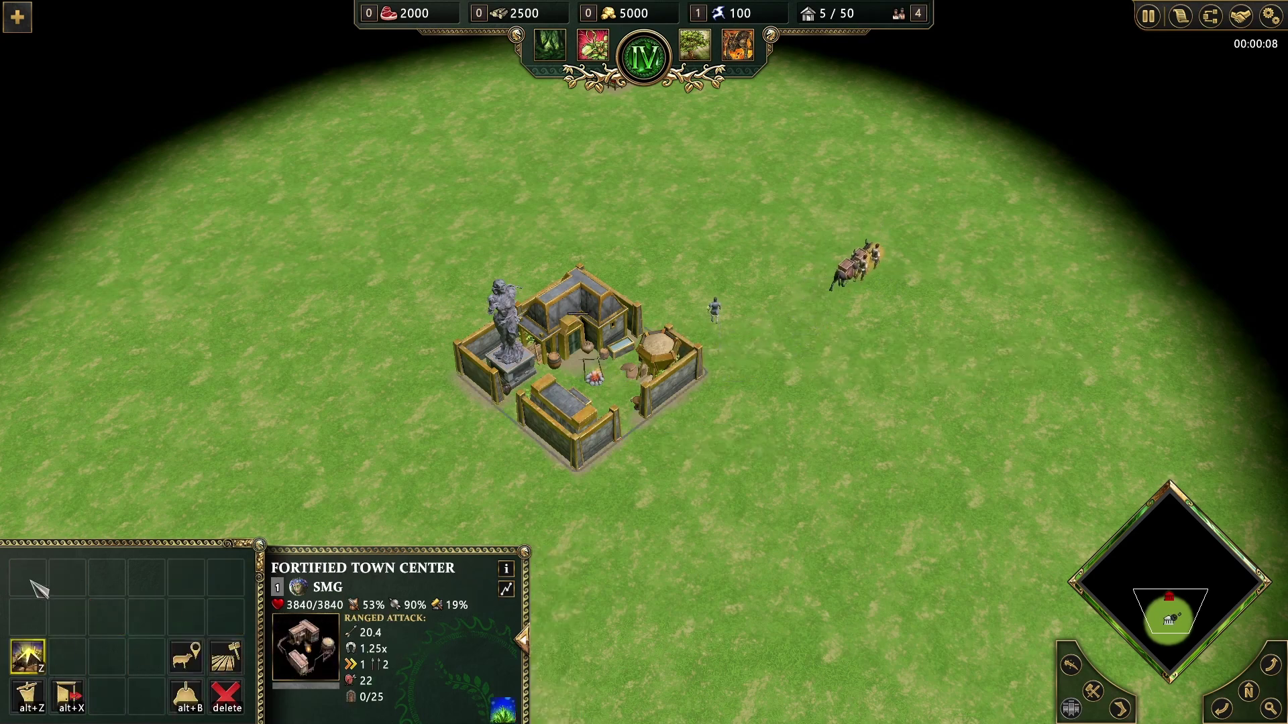
# Select the hero citizens and send them to the grass east of the Town Center, followed by the open ground farther north
pyautogui.moveTo(966, 282); pyautogui.dragTo(832, 299)
pyautogui.rightClick(815, 379)
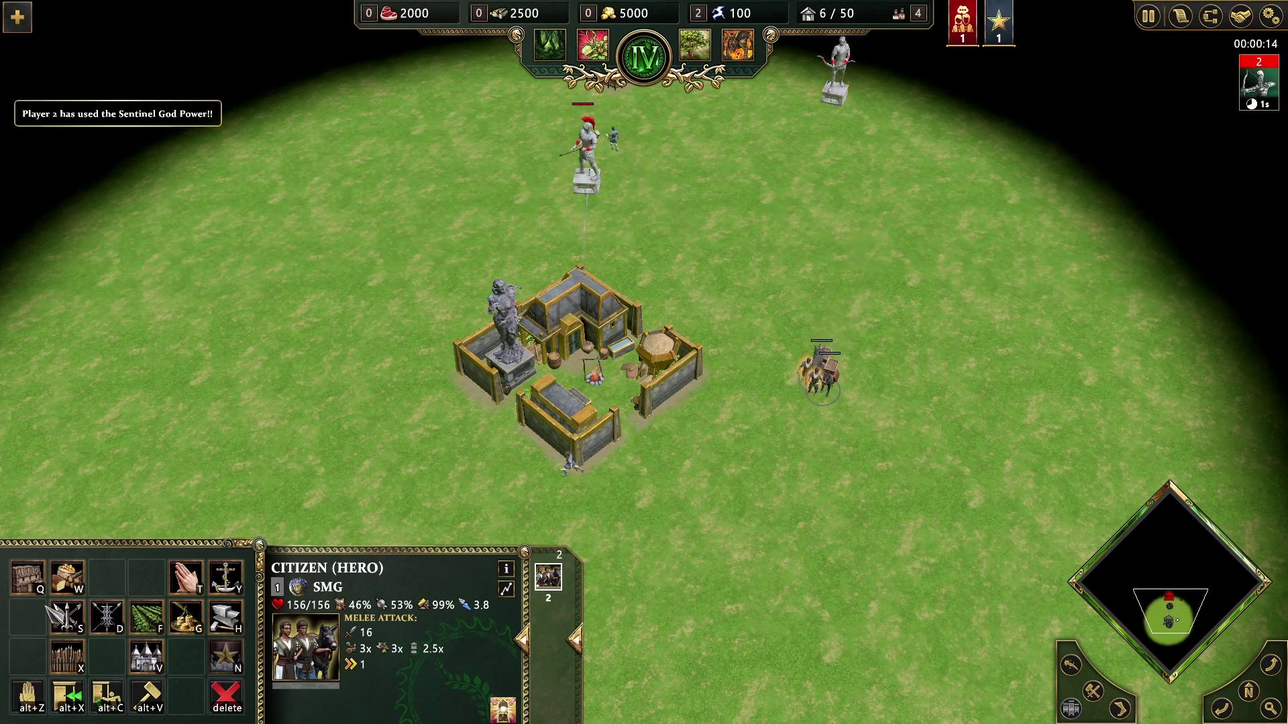
pyautogui.rightClick(819, 194)
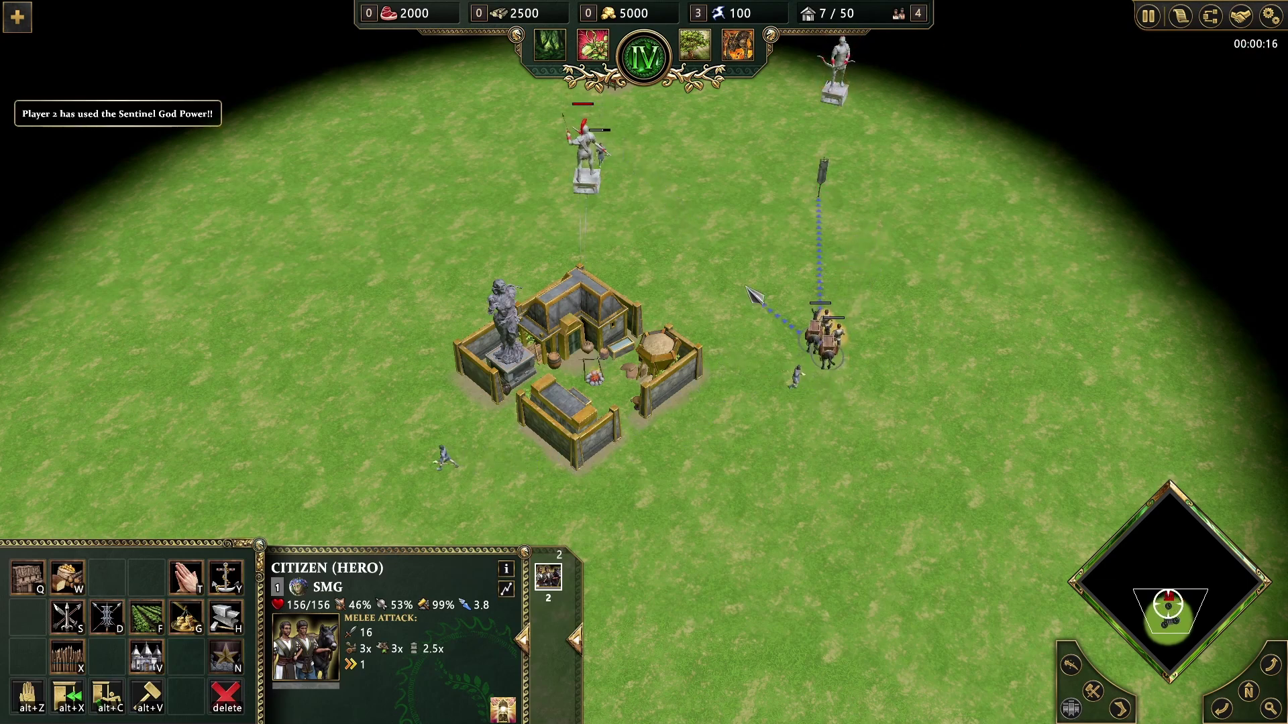
# Cast the Tartarian Gate god power beside Player 2's base and quit the playtest
pyautogui.click(738, 45)
pyautogui.click(727, 120)
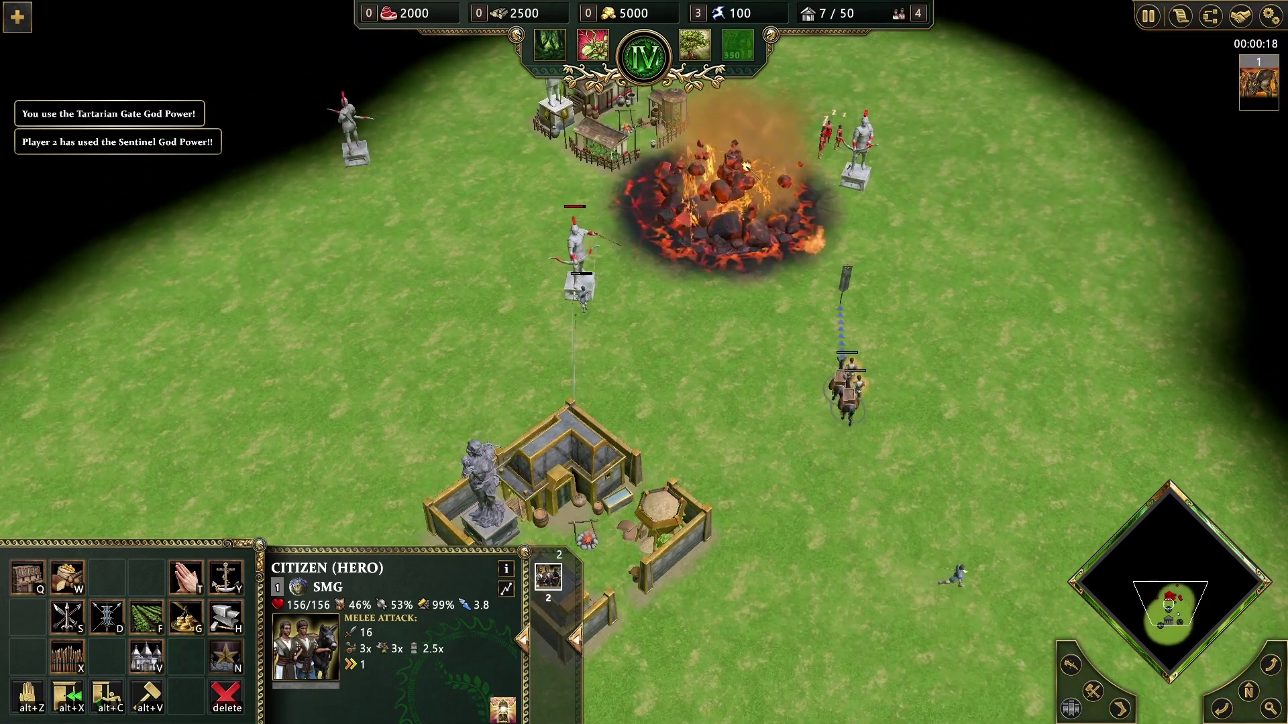
pyautogui.click(728, 215)
pyautogui.press('Escape')
pyautogui.click(643, 499)
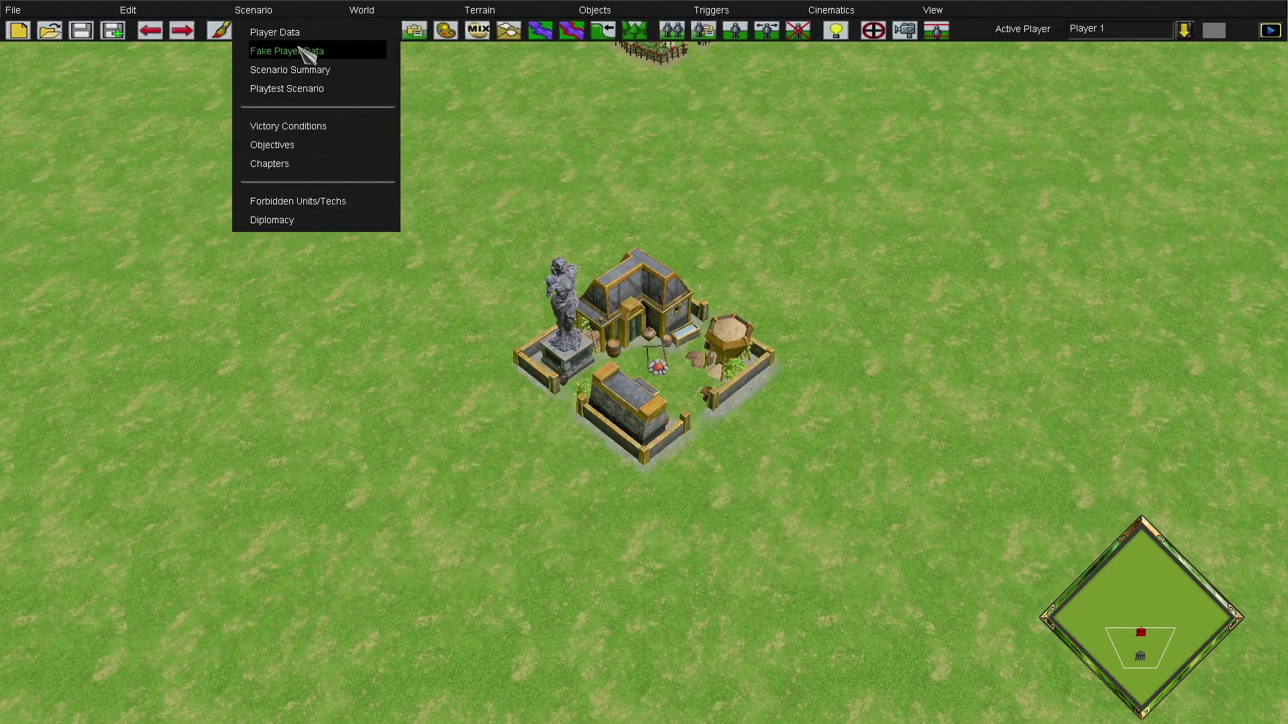
# Open the forbidden units for Player 2, search the allowed units for "sen", and forbid SentryTower
pyautogui.click(334, 205)
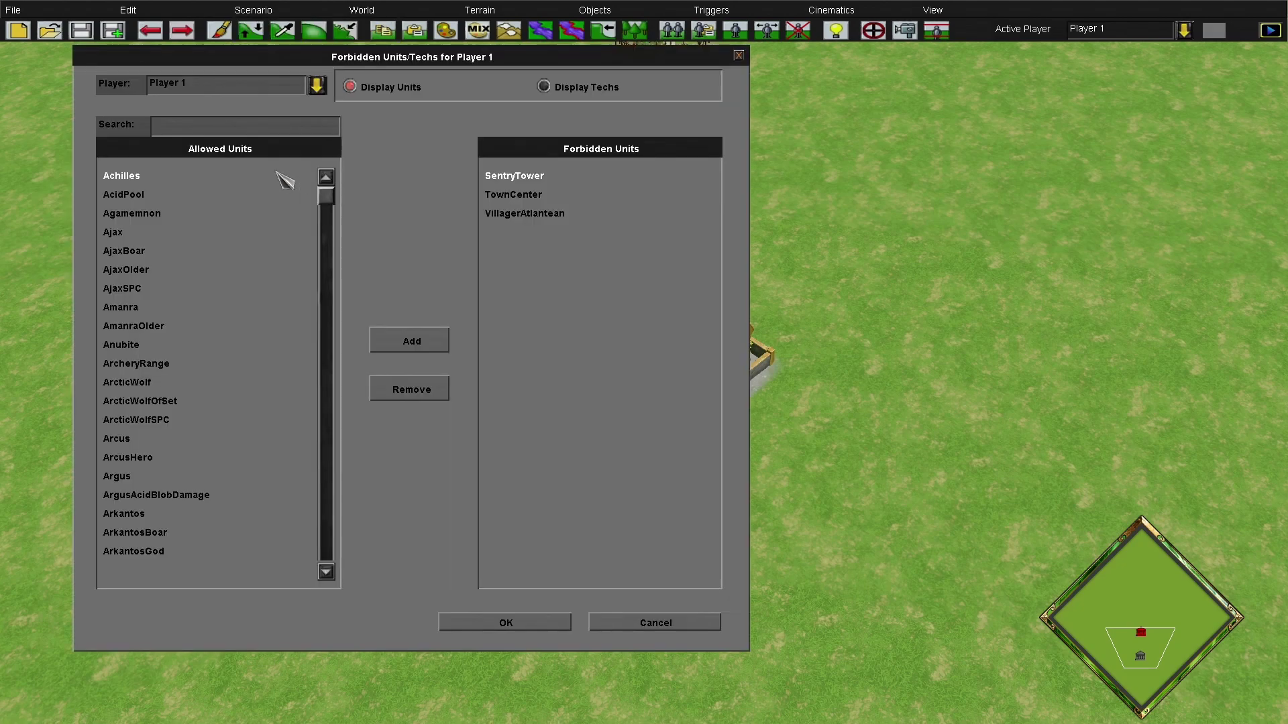
pyautogui.click(227, 85)
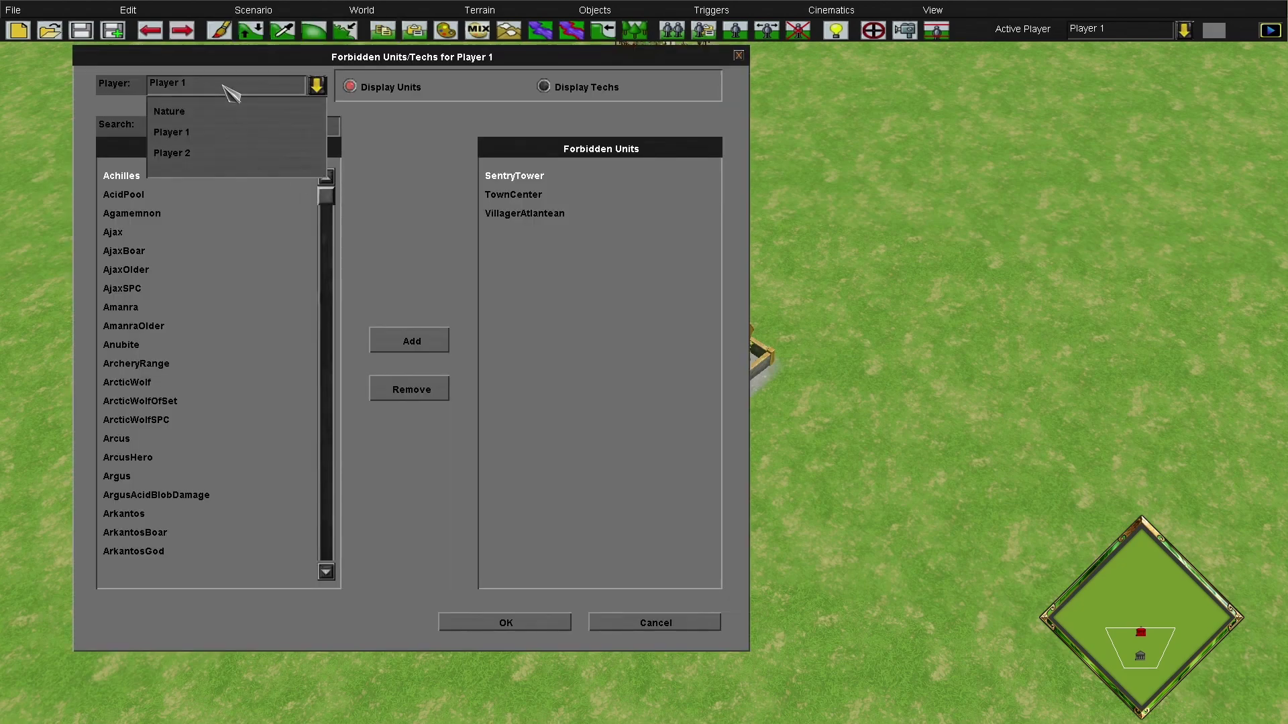
pyautogui.click(228, 155)
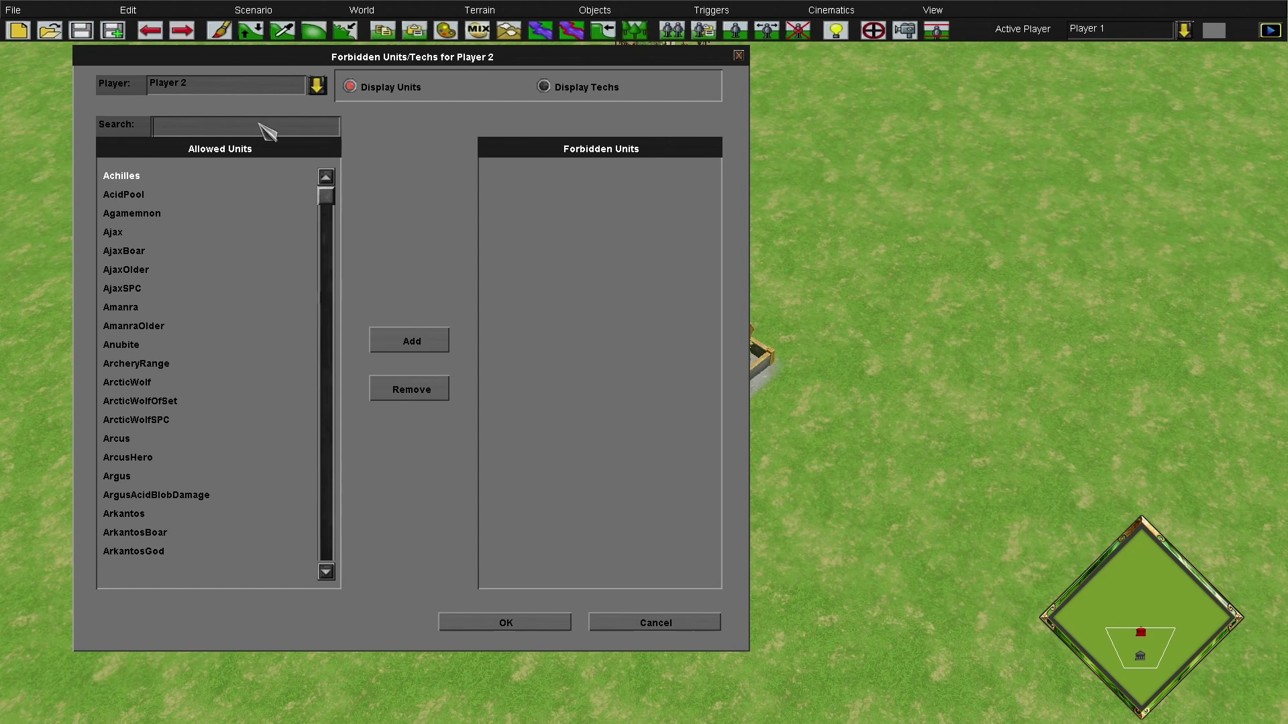
pyautogui.click(259, 126)
pyautogui.write('se')
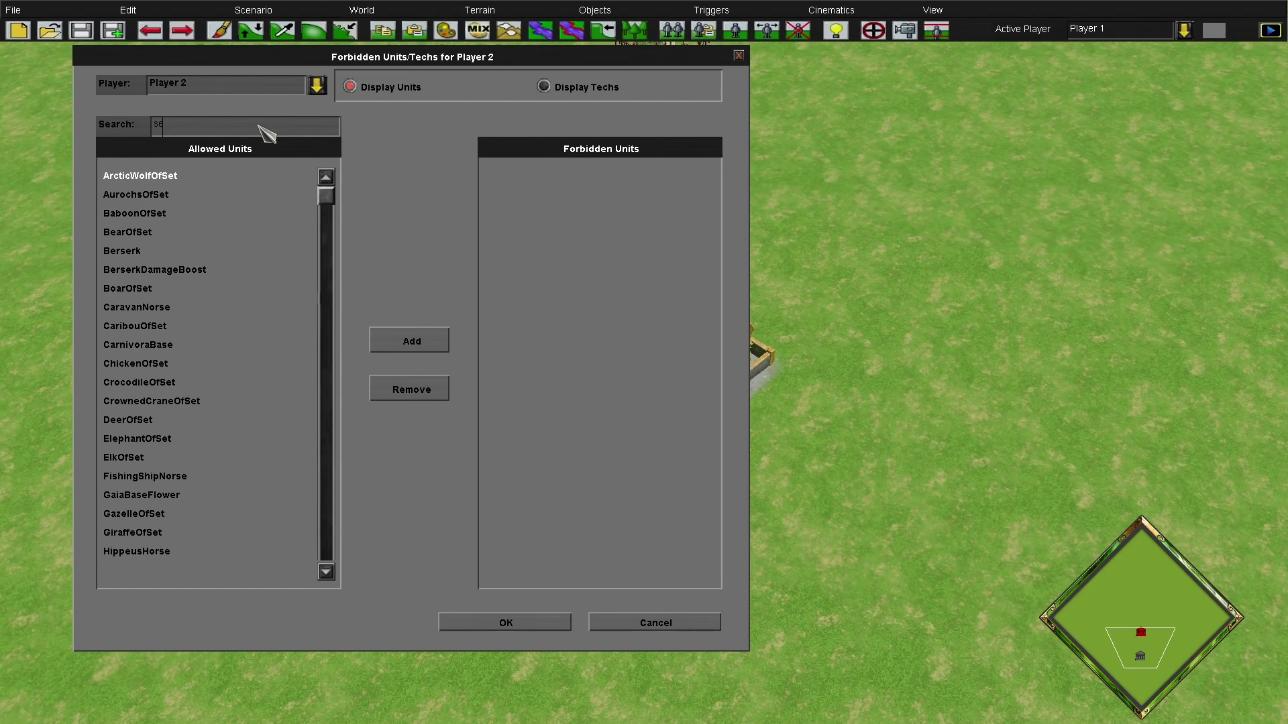
pyautogui.write('r')
pyautogui.click(133, 232)
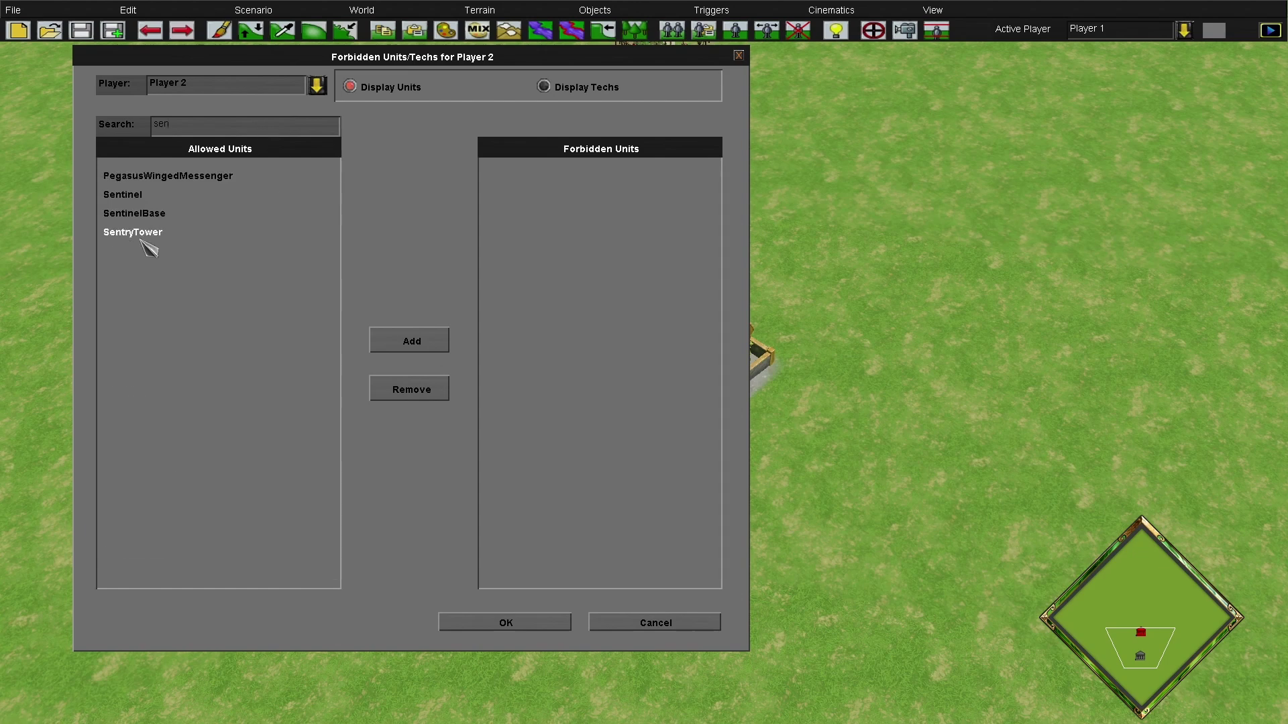
pyautogui.click(416, 344)
# Search the allowed units for "town" and add TownCenter to Player 2's forbidden units
pyautogui.press('BackSpace')
pyautogui.press('BackSpace')
pyautogui.press('BackSpace')
pyautogui.write('town')
pyautogui.click(194, 176)
pyautogui.click(419, 340)
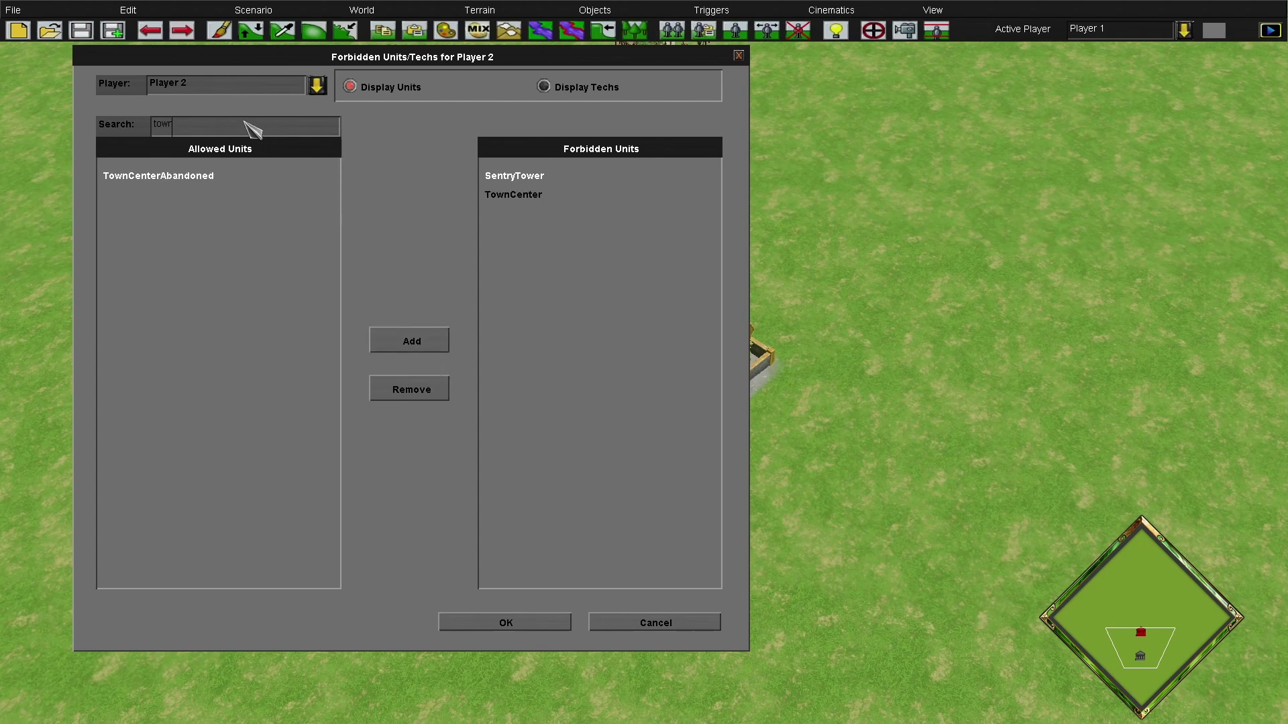
# Search the allowed units for "vill" and add VillagerGreek to Player 2's forbidden units
pyautogui.press('BackSpace')
pyautogui.press('BackSpace')
pyautogui.press('BackSpace')
pyautogui.press('BackSpace')
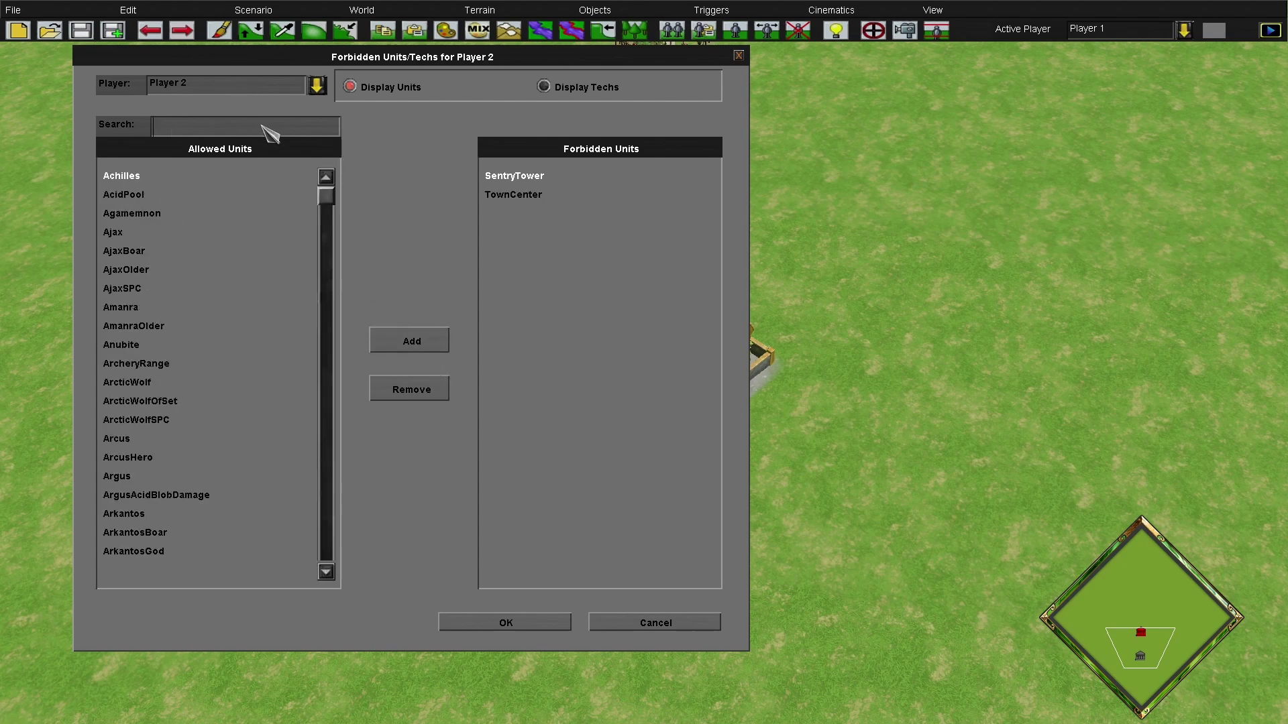
pyautogui.write('vill')
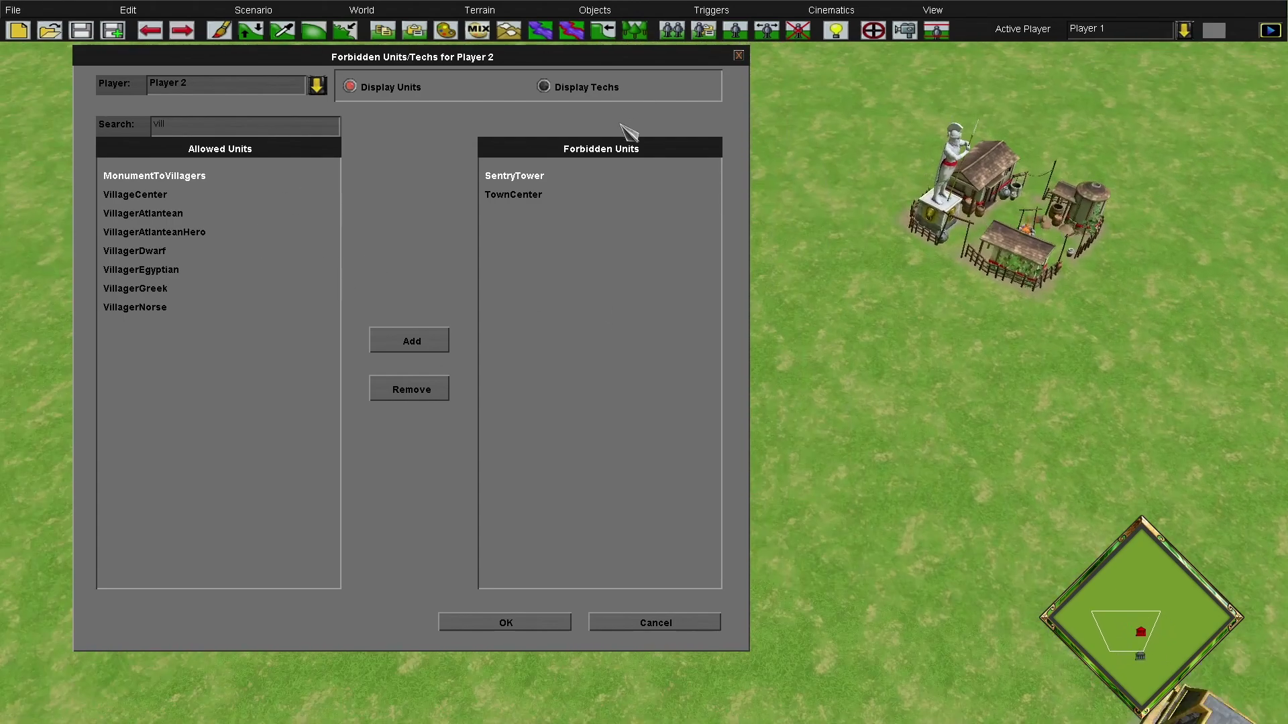
pyautogui.click(160, 290)
pyautogui.click(411, 341)
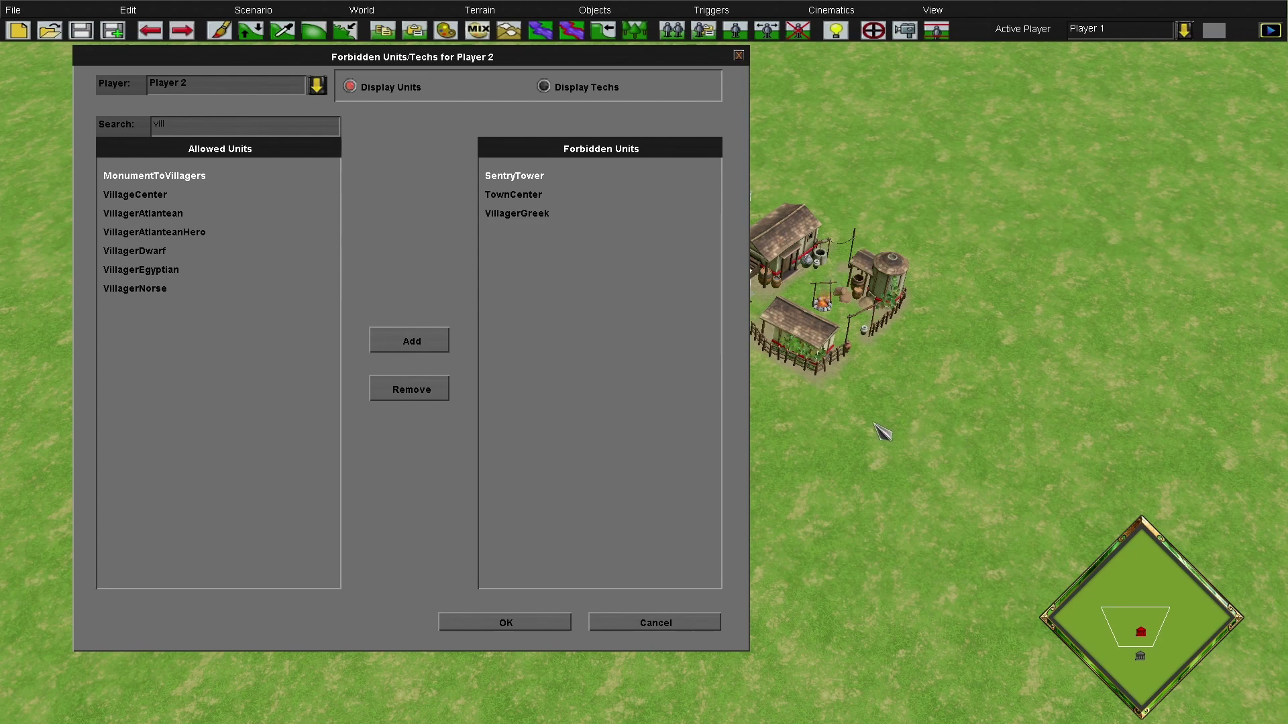
pyautogui.click(529, 213)
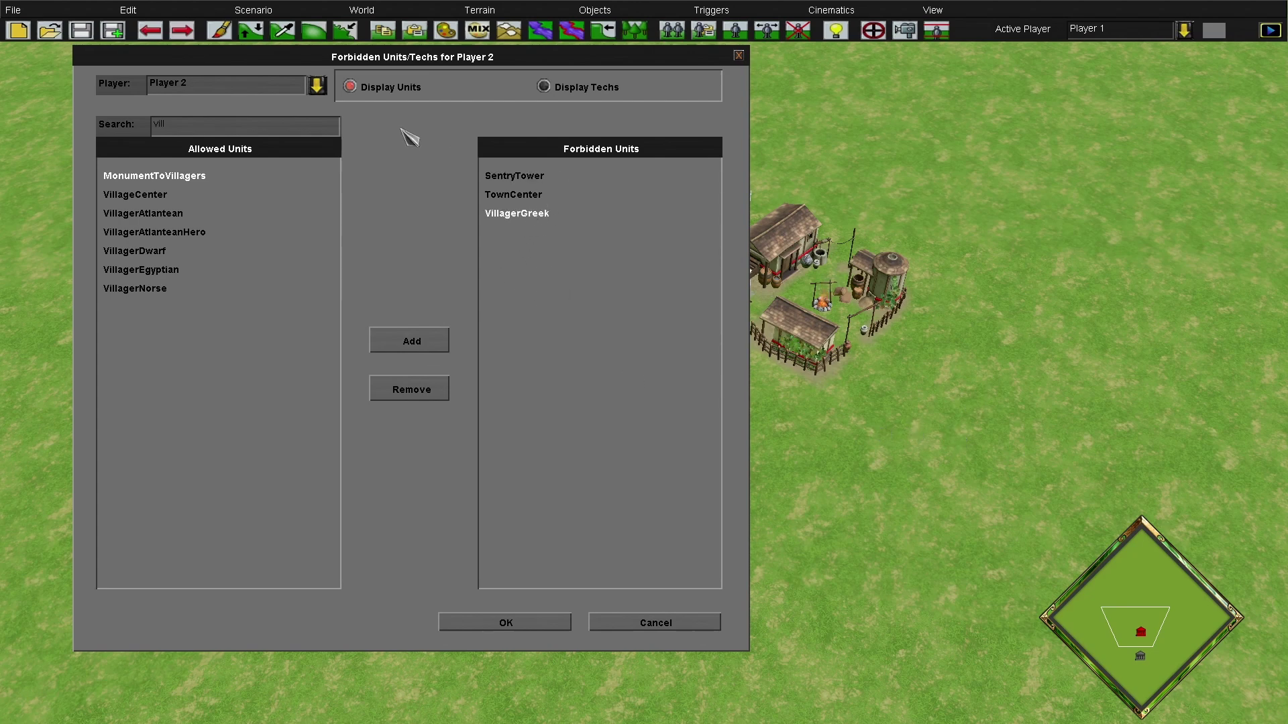
# Display techs instead of units, clear the search, and switch the list to Player 1
pyautogui.click(544, 86)
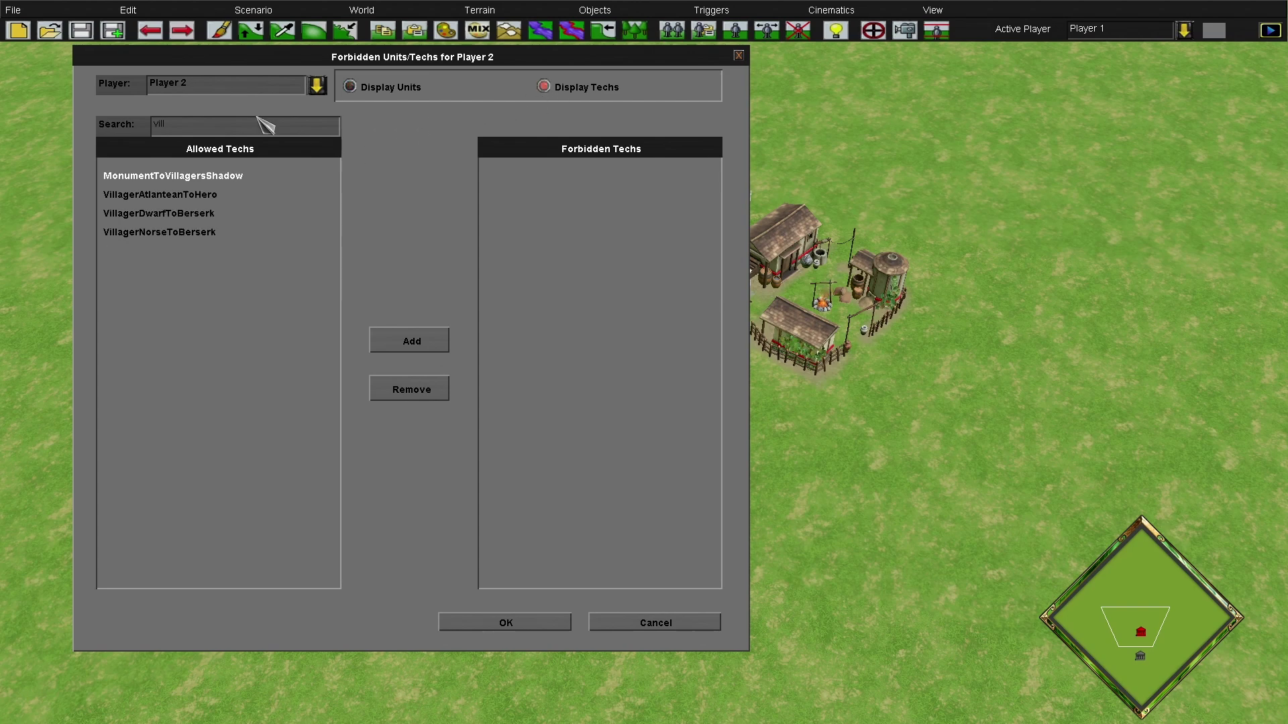
pyautogui.press('BackSpace')
pyautogui.press('BackSpace')
pyautogui.press('BackSpace')
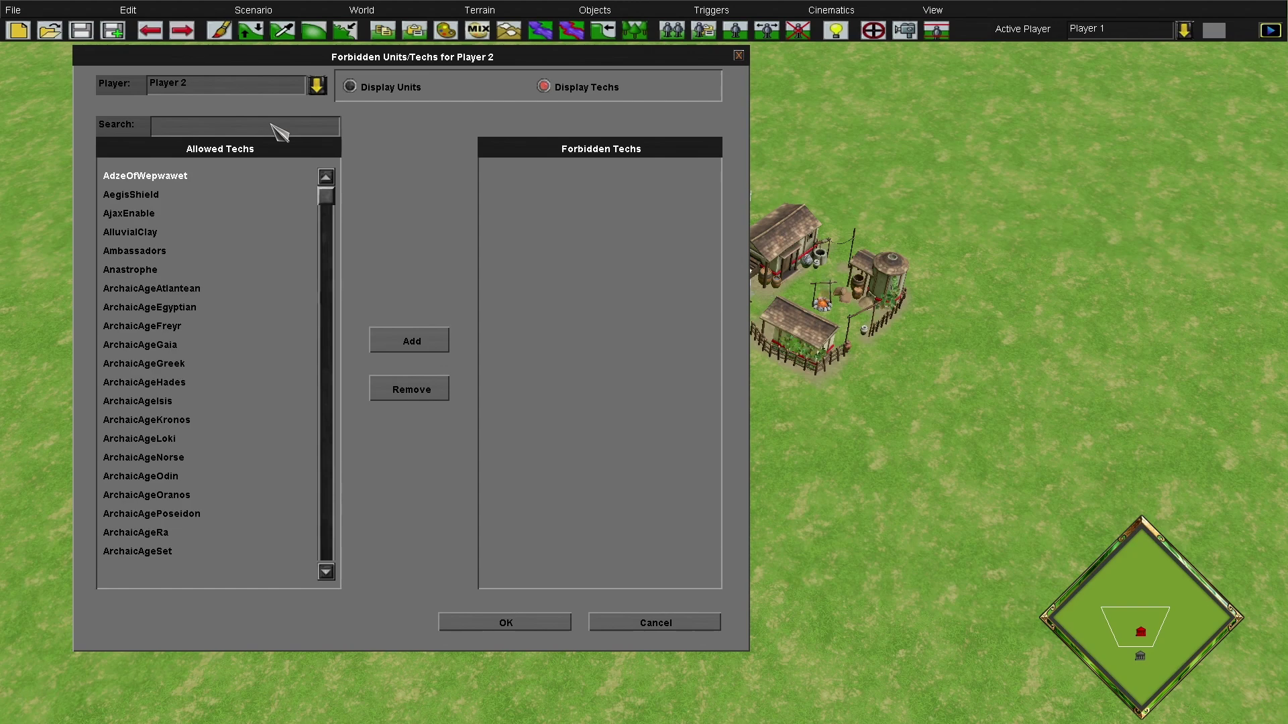
pyautogui.click(231, 86)
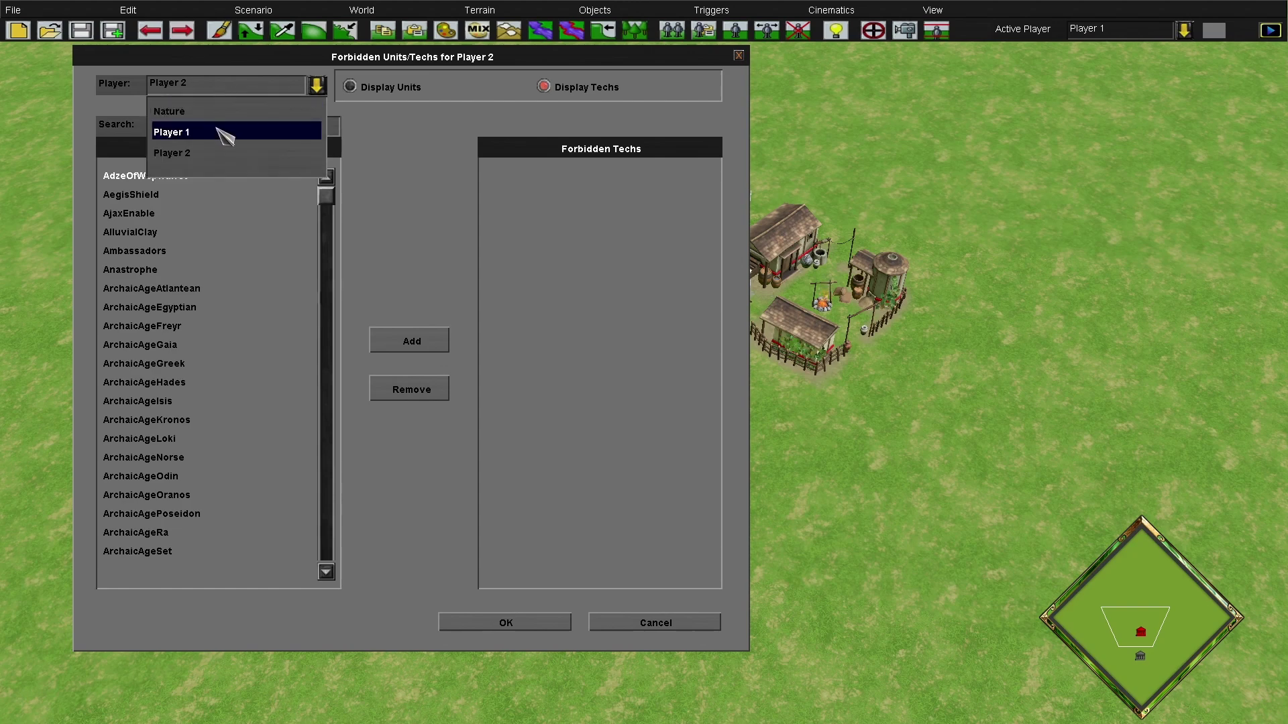
pyautogui.click(248, 133)
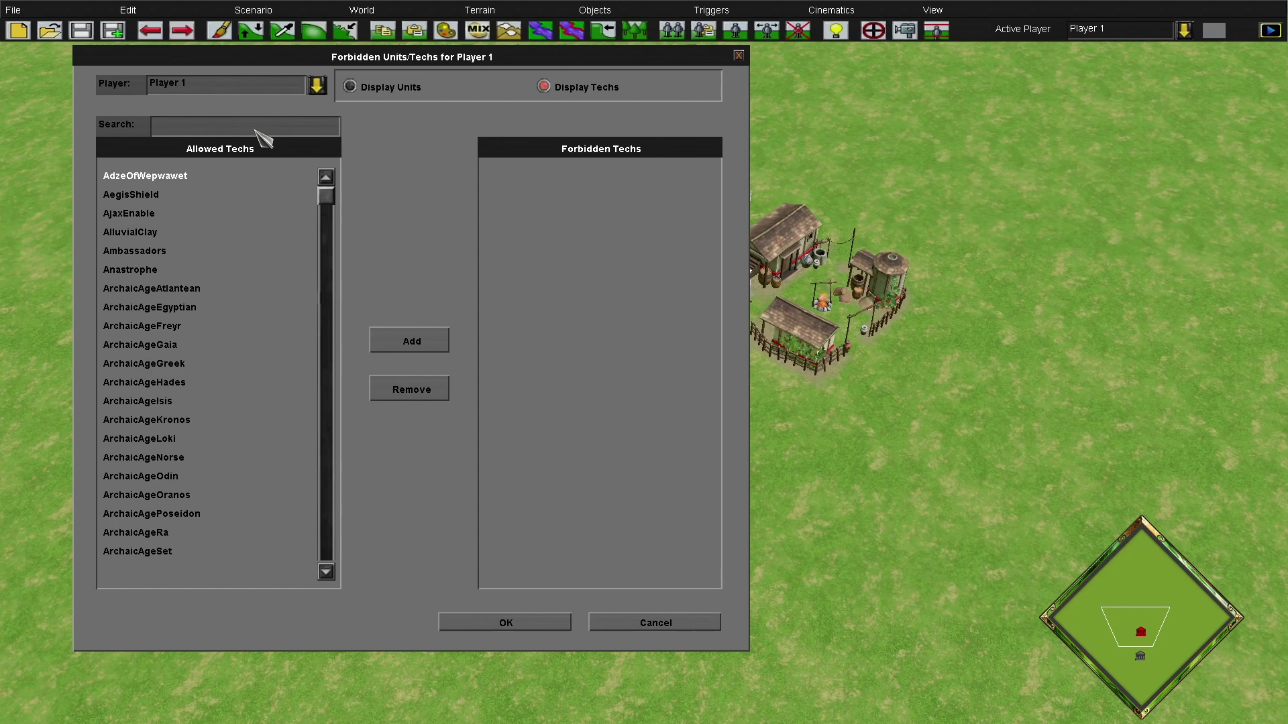
# Add UltraHuntableResources to Player 1's forbidden techs, remove it again, and confirm the forbidden units and techs
pyautogui.scroll(-5, 259, 446)
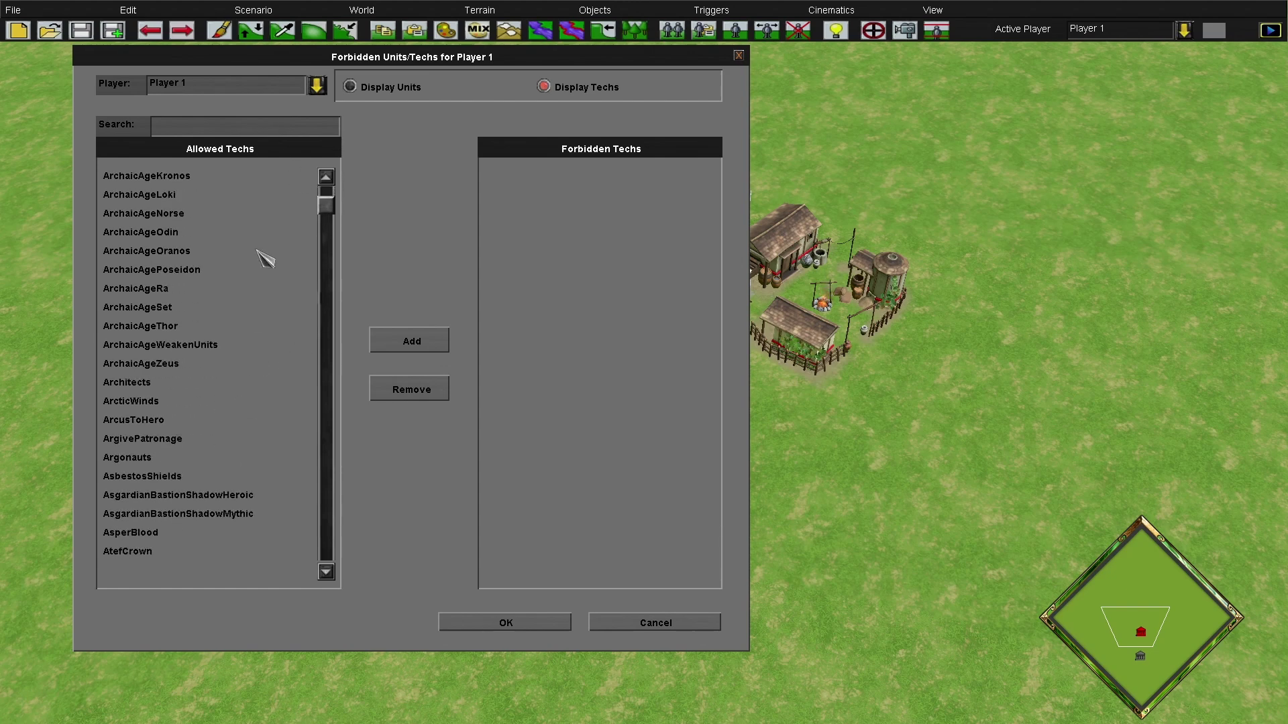
pyautogui.moveTo(326, 209); pyautogui.dragTo(332, 553)
pyautogui.click(185, 195)
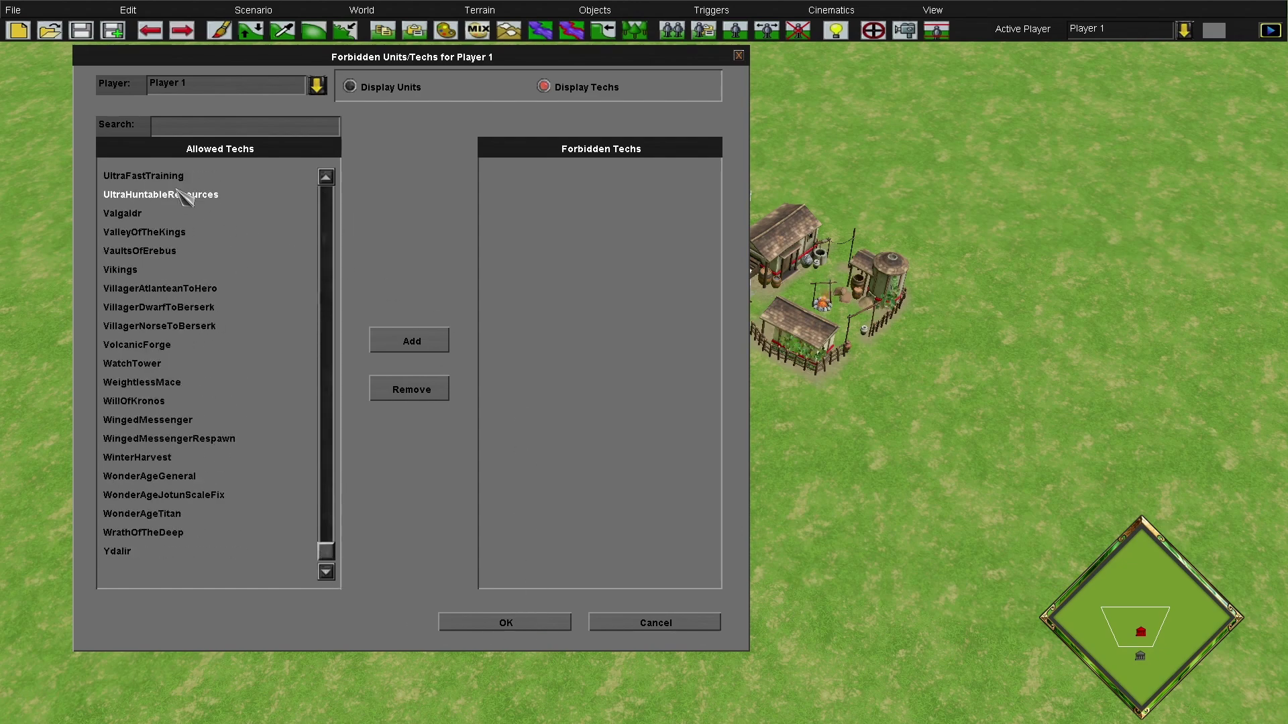
pyautogui.click(410, 341)
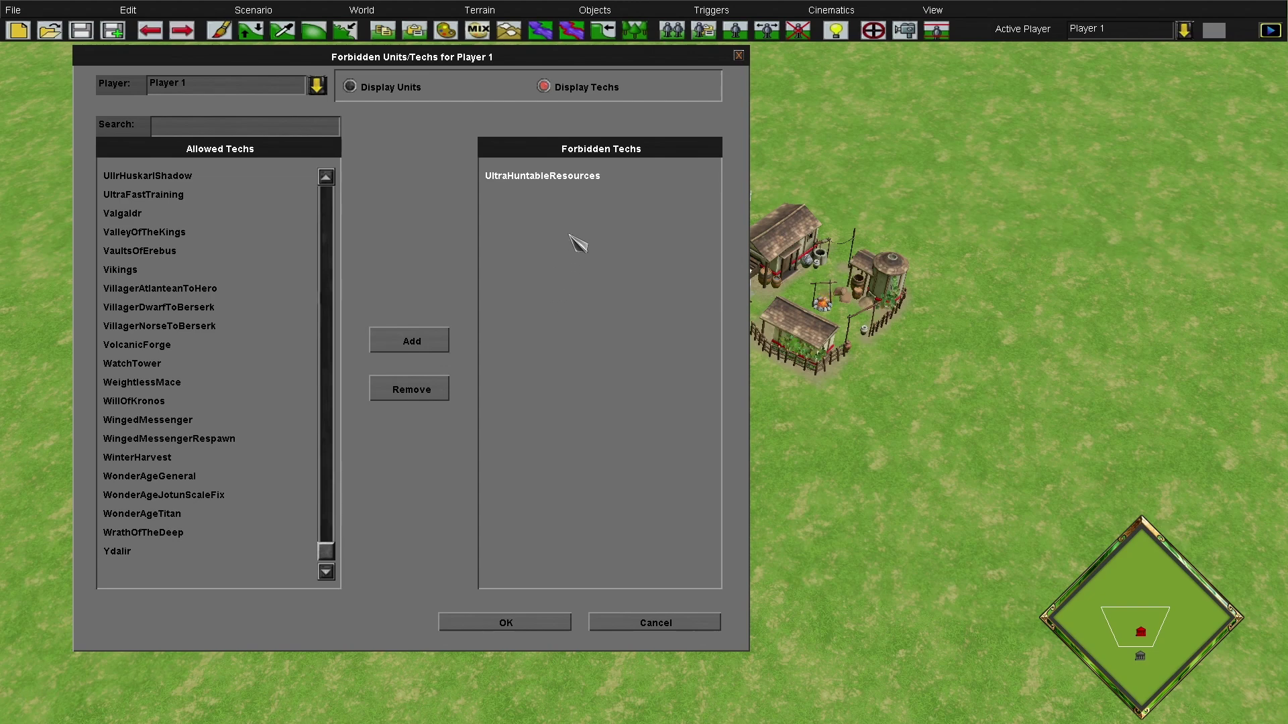
pyautogui.click(434, 387)
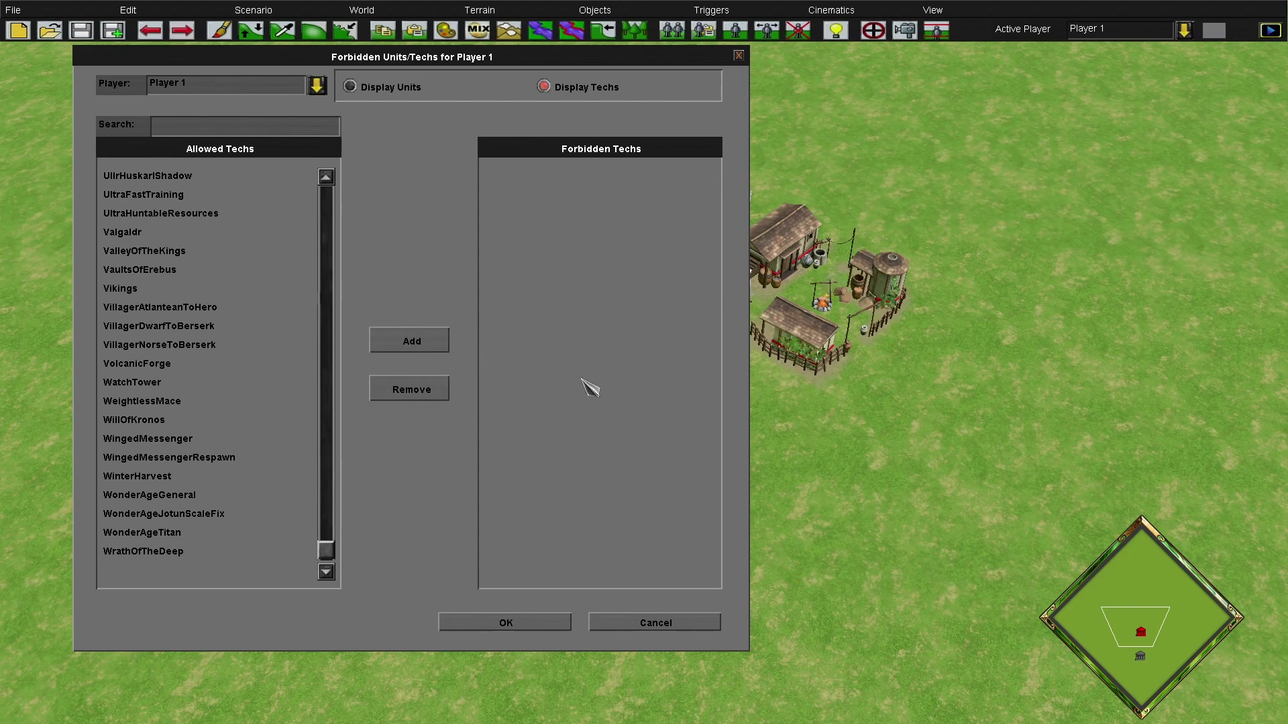
pyautogui.click(508, 625)
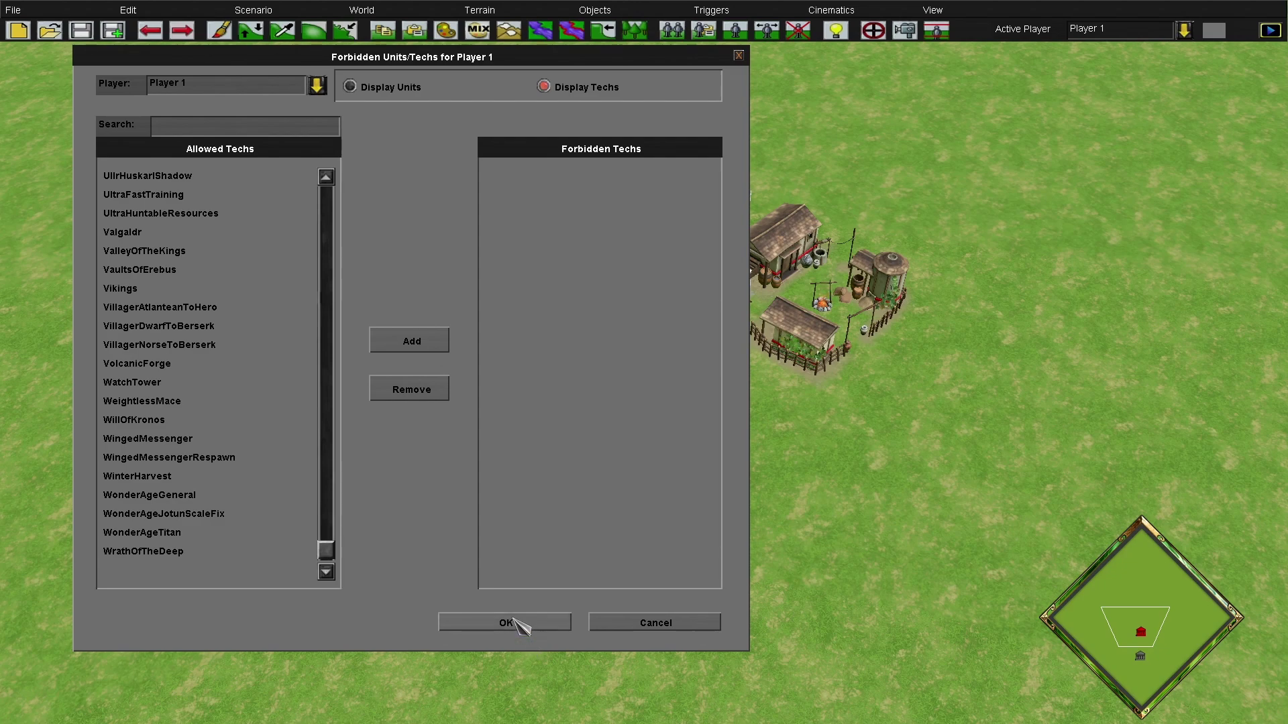
pyautogui.click(507, 623)
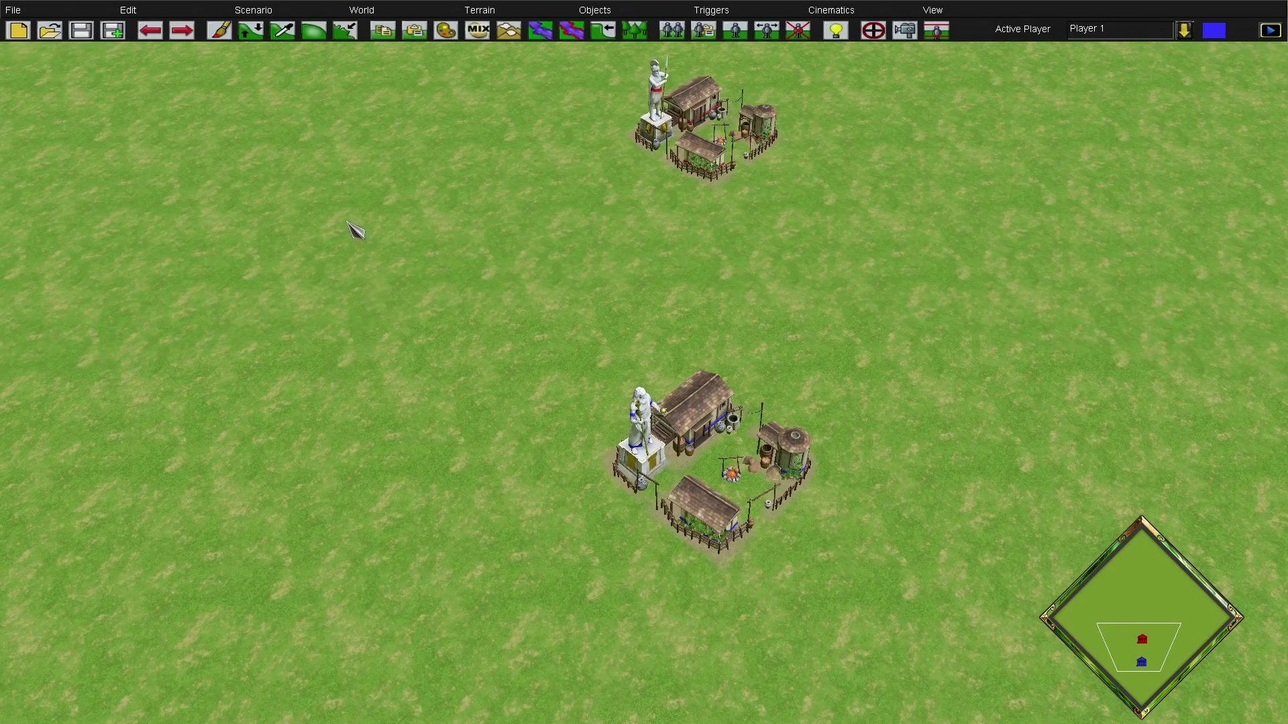
# Set the number of players to 4 in the player data and apply the change
pyautogui.click(282, 11)
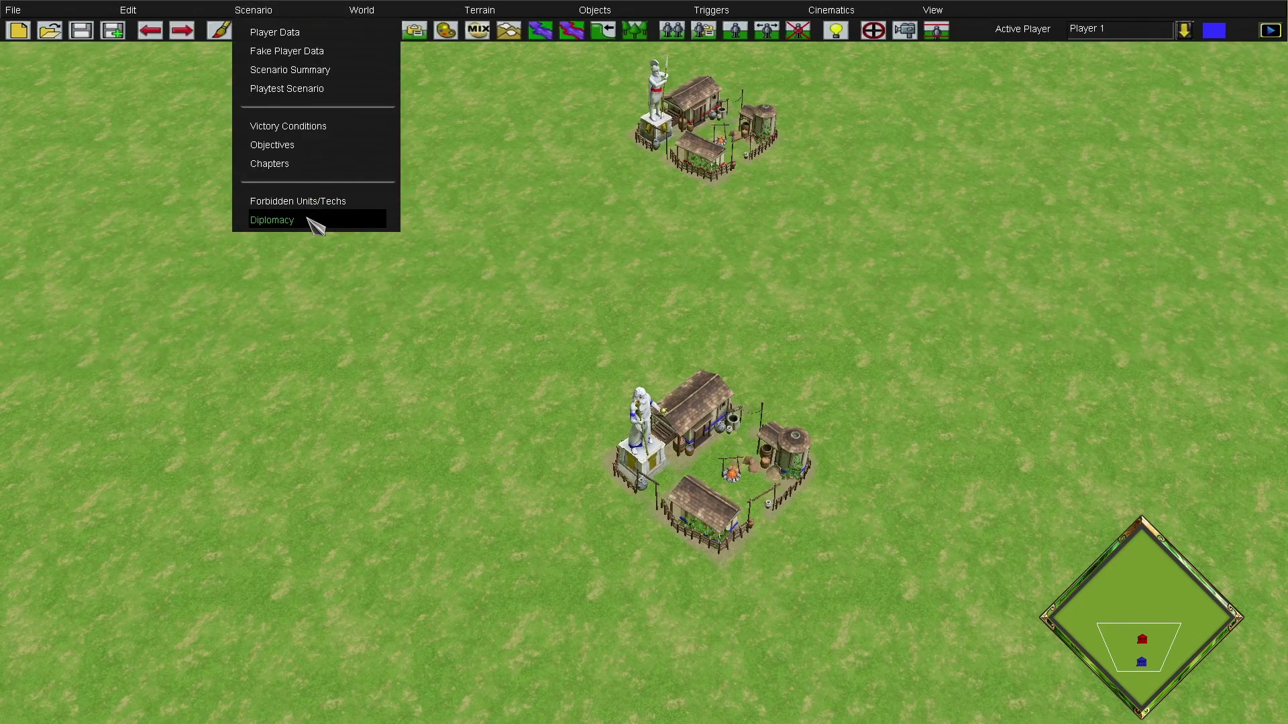
pyautogui.click(315, 33)
pyautogui.click(203, 118)
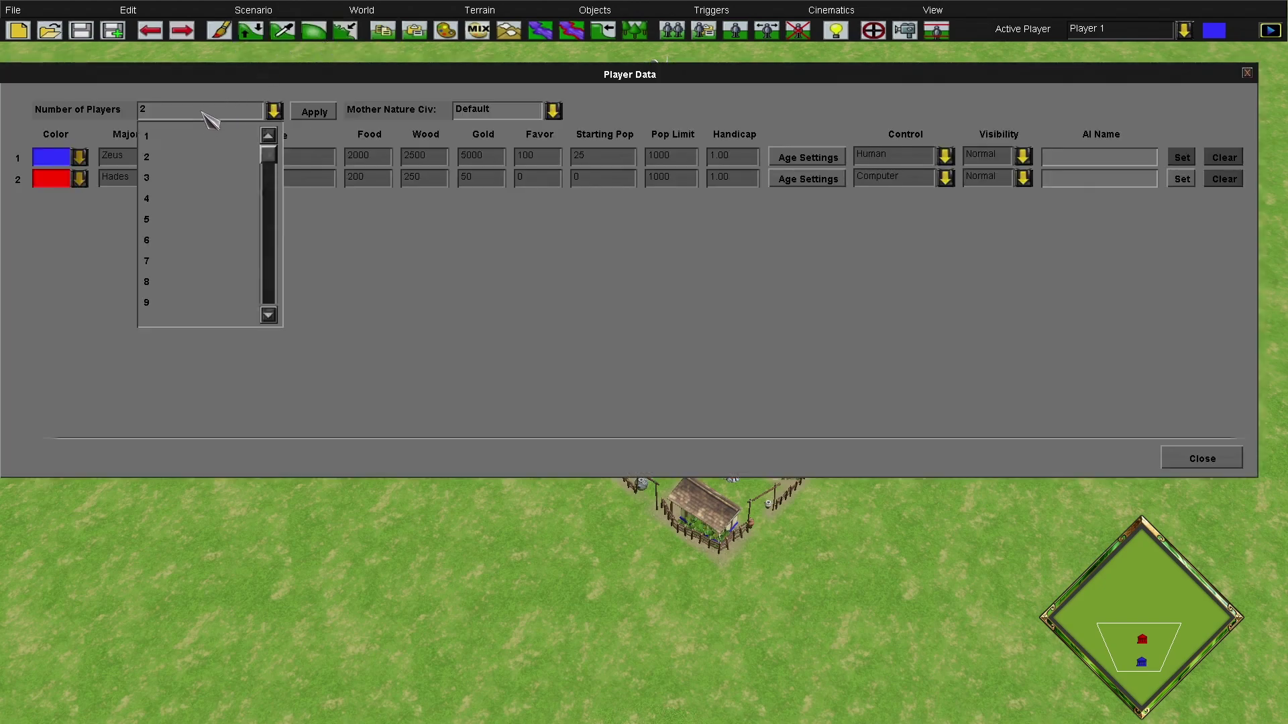
pyautogui.click(186, 201)
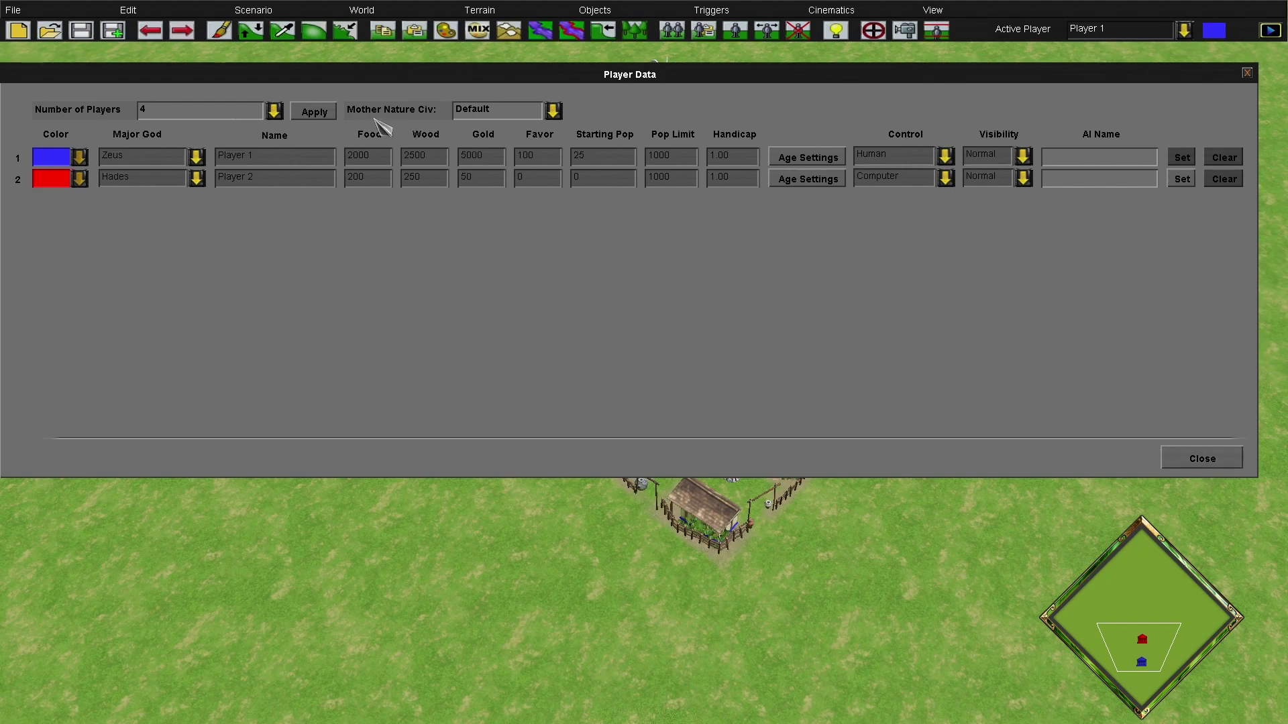
pyautogui.click(320, 115)
pyautogui.click(1200, 458)
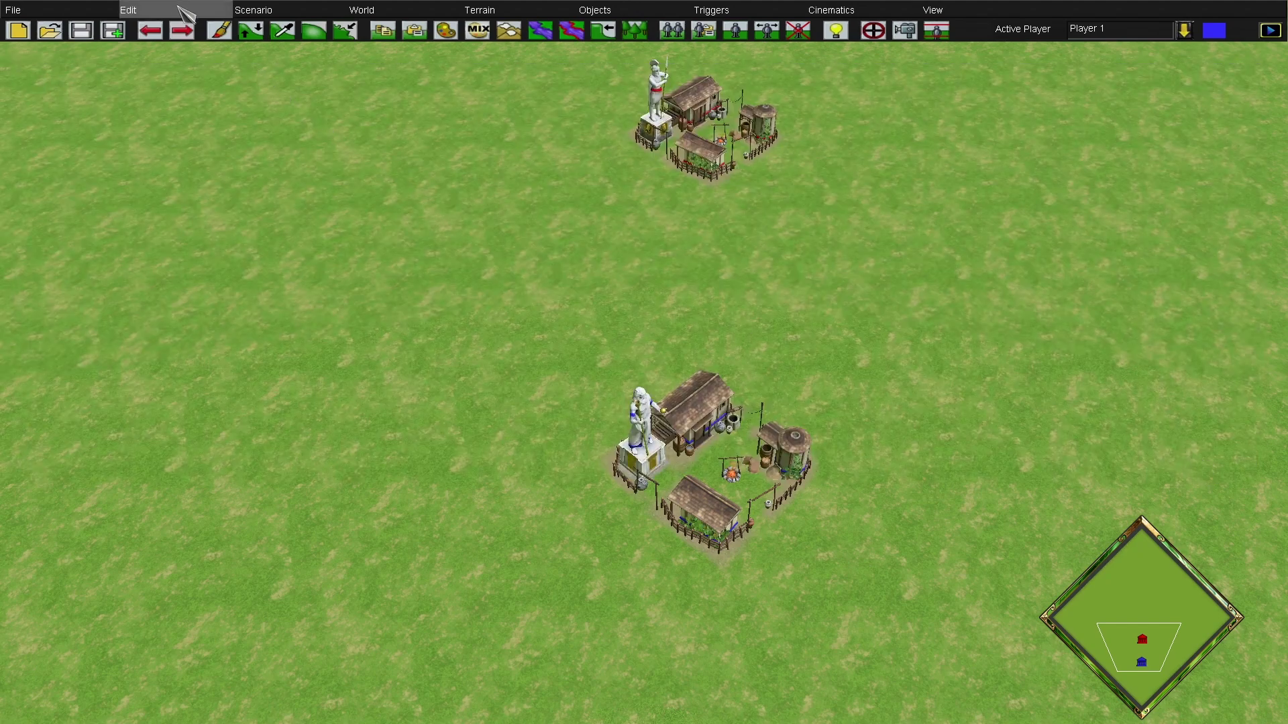
# Set the diplomacy so that Players 1 and 2 are allied with each other, and likewise Players 3 and 4
pyautogui.click(267, 10)
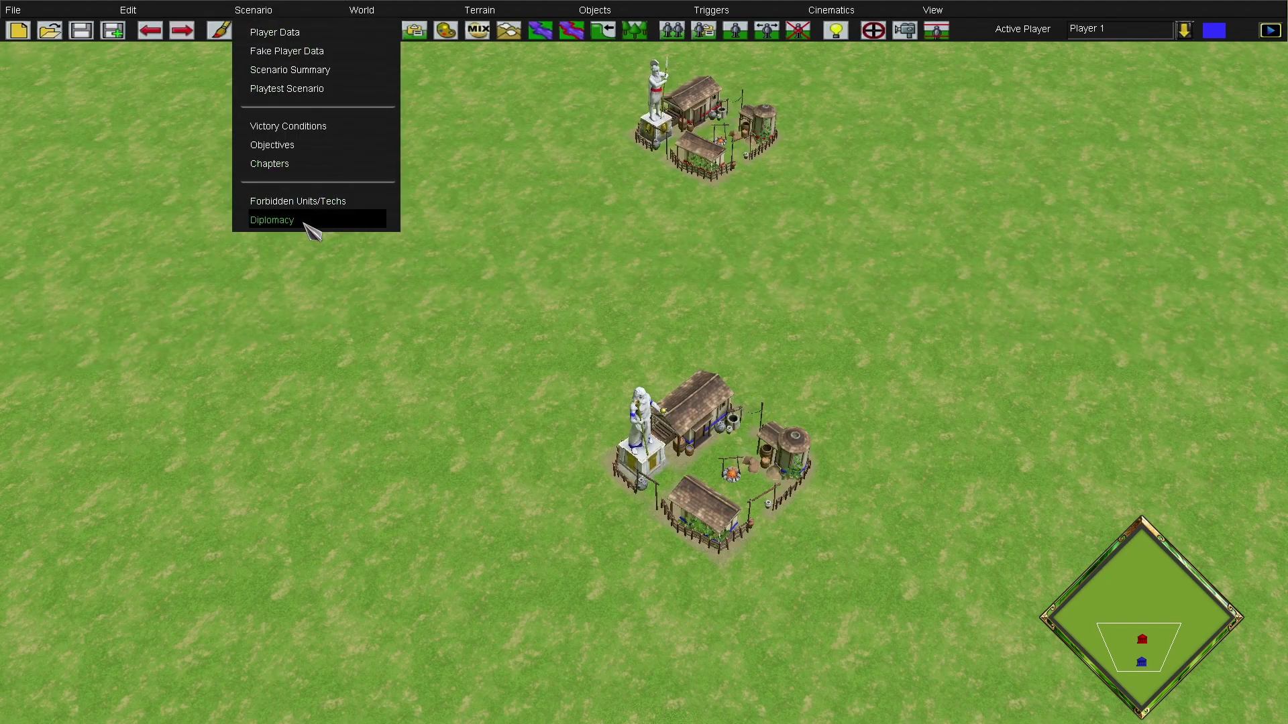
pyautogui.click(311, 228)
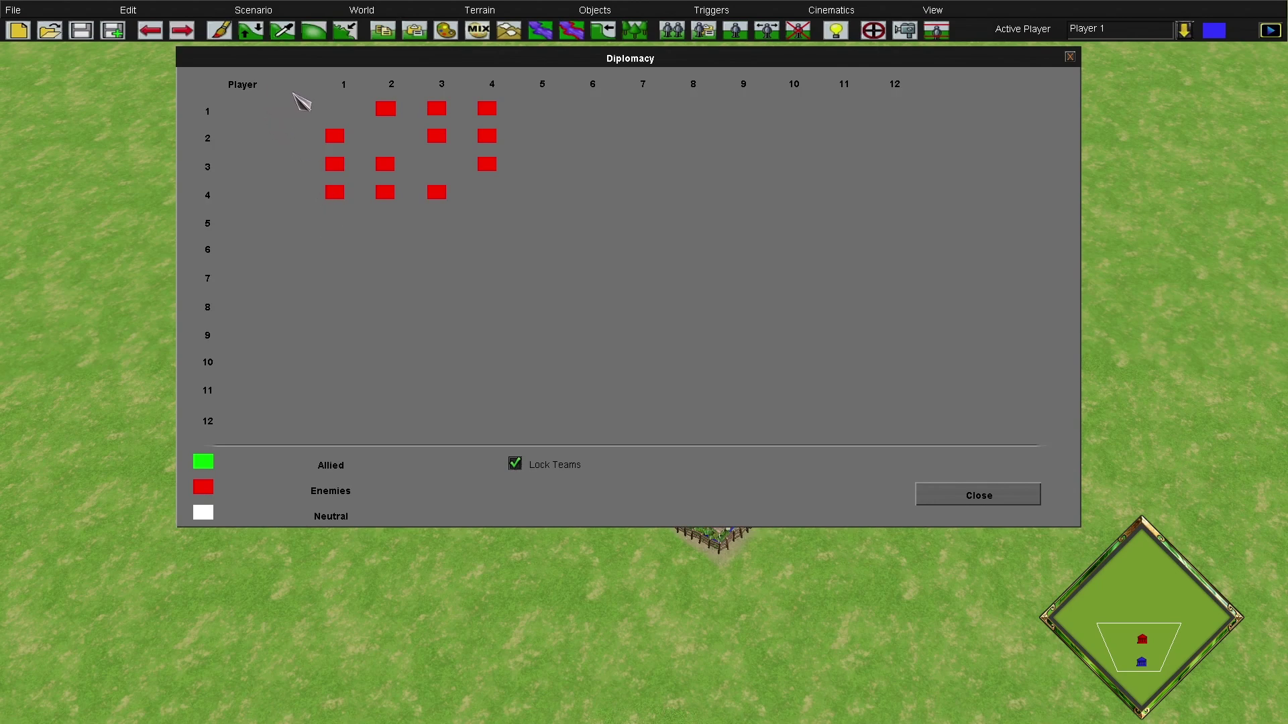
pyautogui.click(384, 108)
pyautogui.click(388, 110)
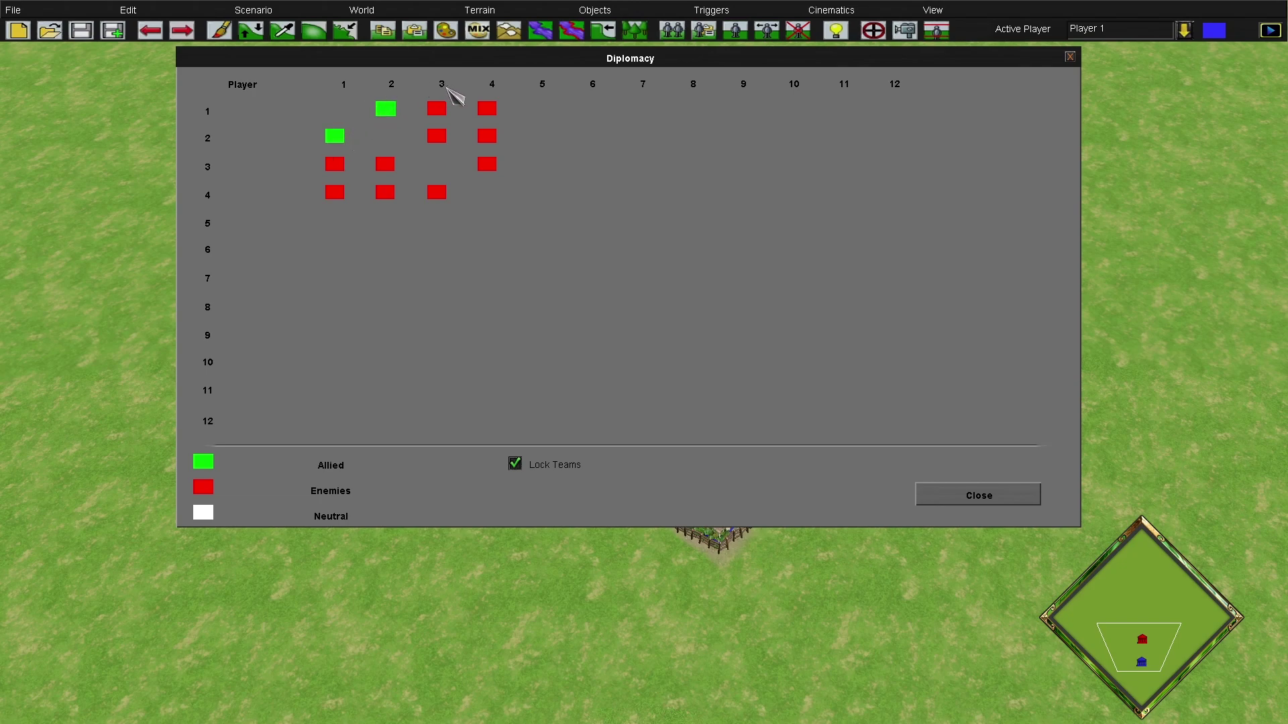
pyautogui.click(437, 194)
pyautogui.click(492, 168)
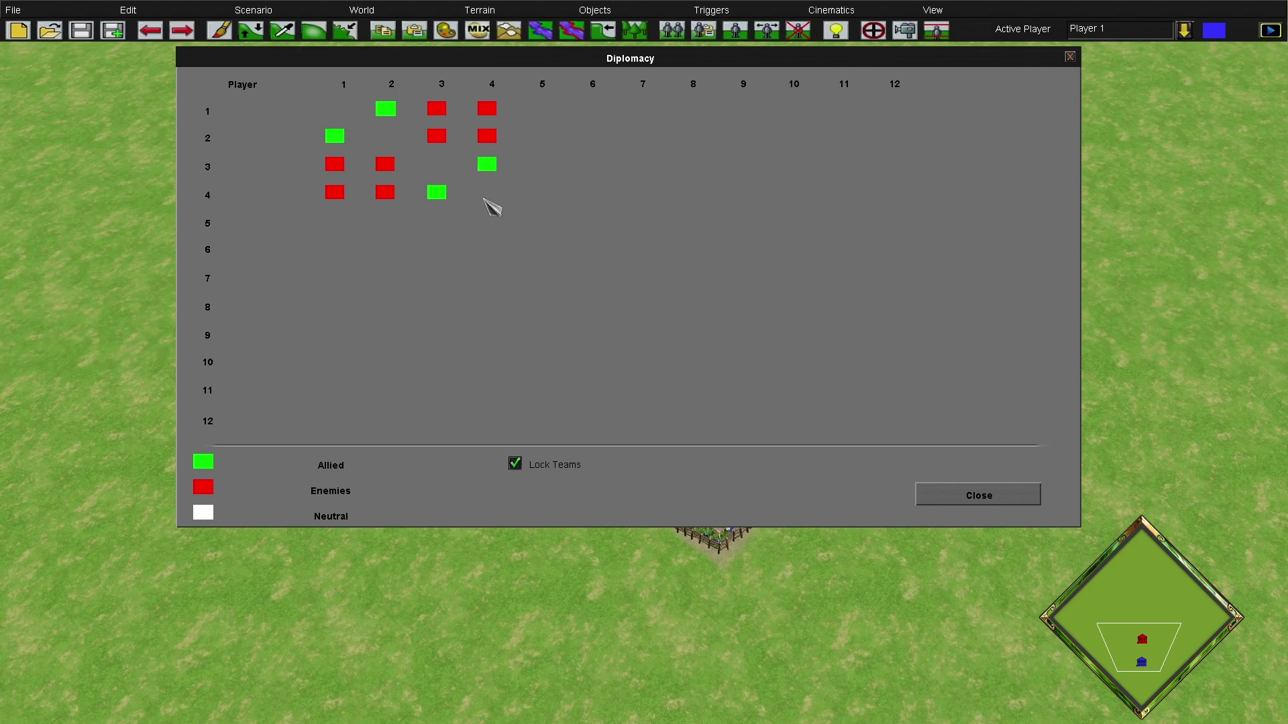
pyautogui.click(973, 497)
# Place a Town Center for Player 3 on the grass east of Player 2's Town Center
pyautogui.click(735, 29)
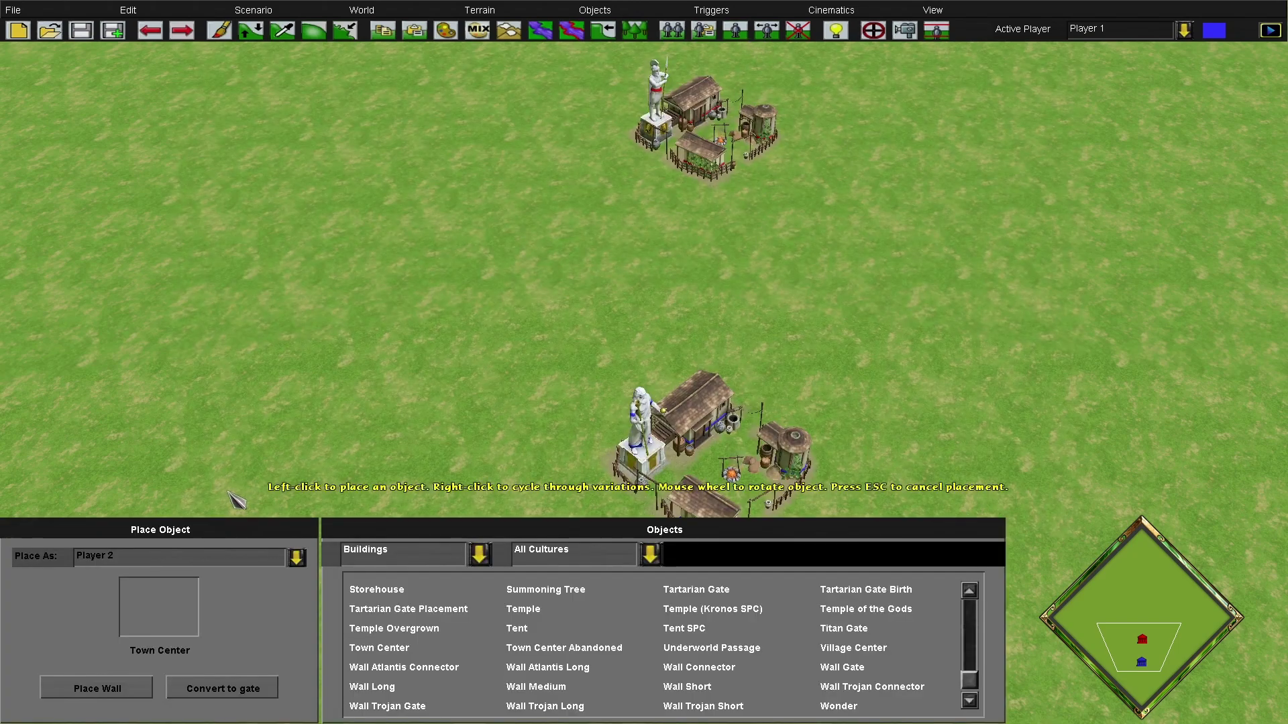
pyautogui.click(191, 558)
pyautogui.click(142, 646)
pyautogui.click(766, 158)
# Place a Town Center for Player 4 on the grass east of Player 1's Town Center
pyautogui.click(142, 560)
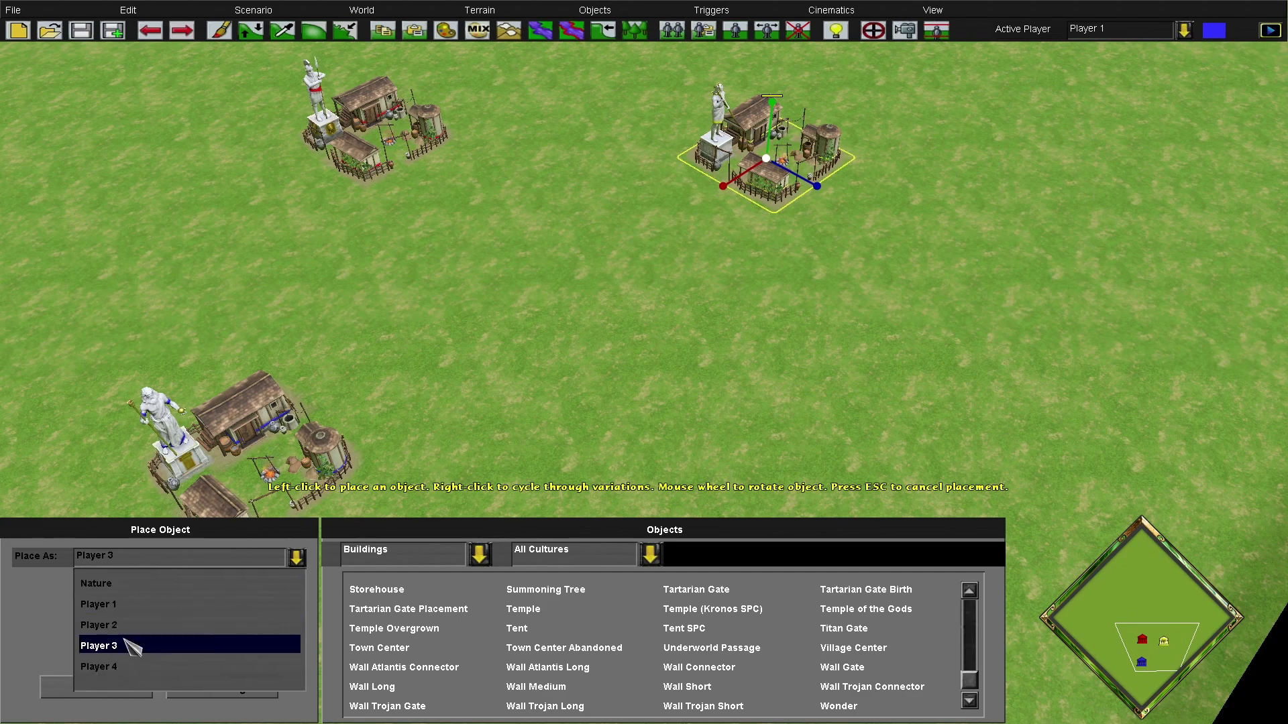
pyautogui.click(134, 667)
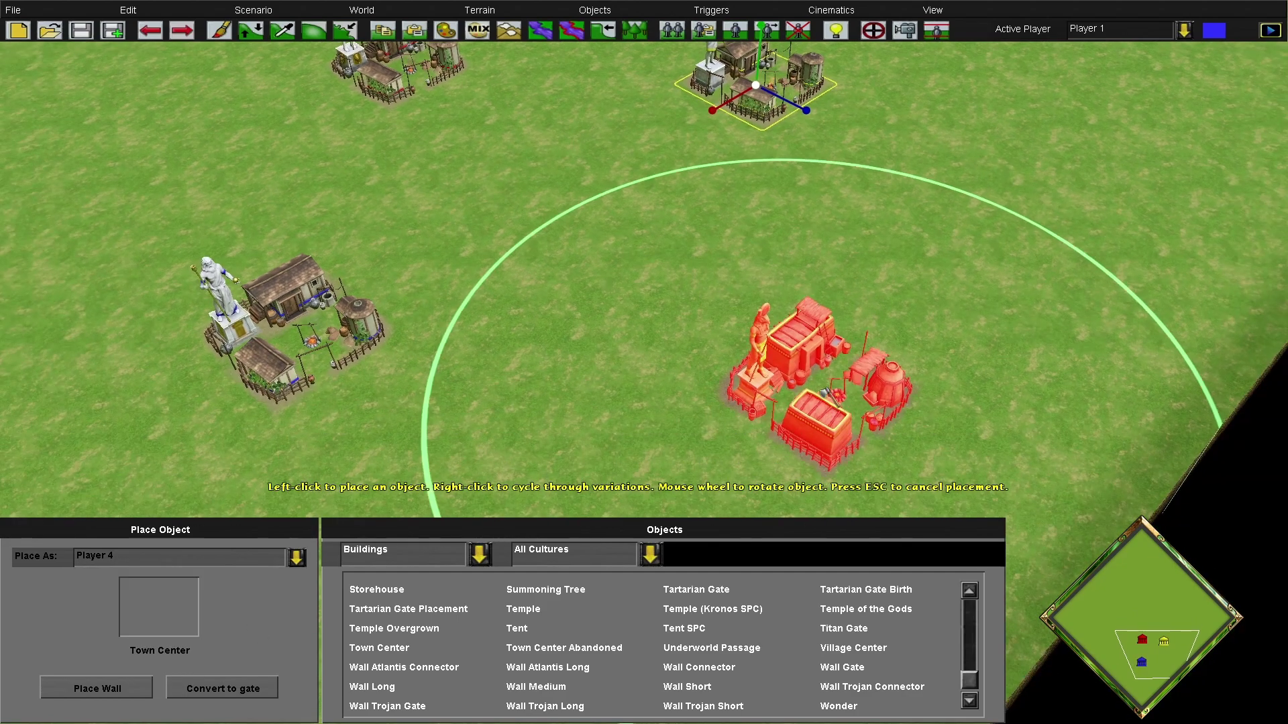
pyautogui.click(786, 396)
pyautogui.press('Escape')
# Set the control of Players 3 and 4 to Computer in the player data and close it
pyautogui.click(281, 14)
pyautogui.click(312, 27)
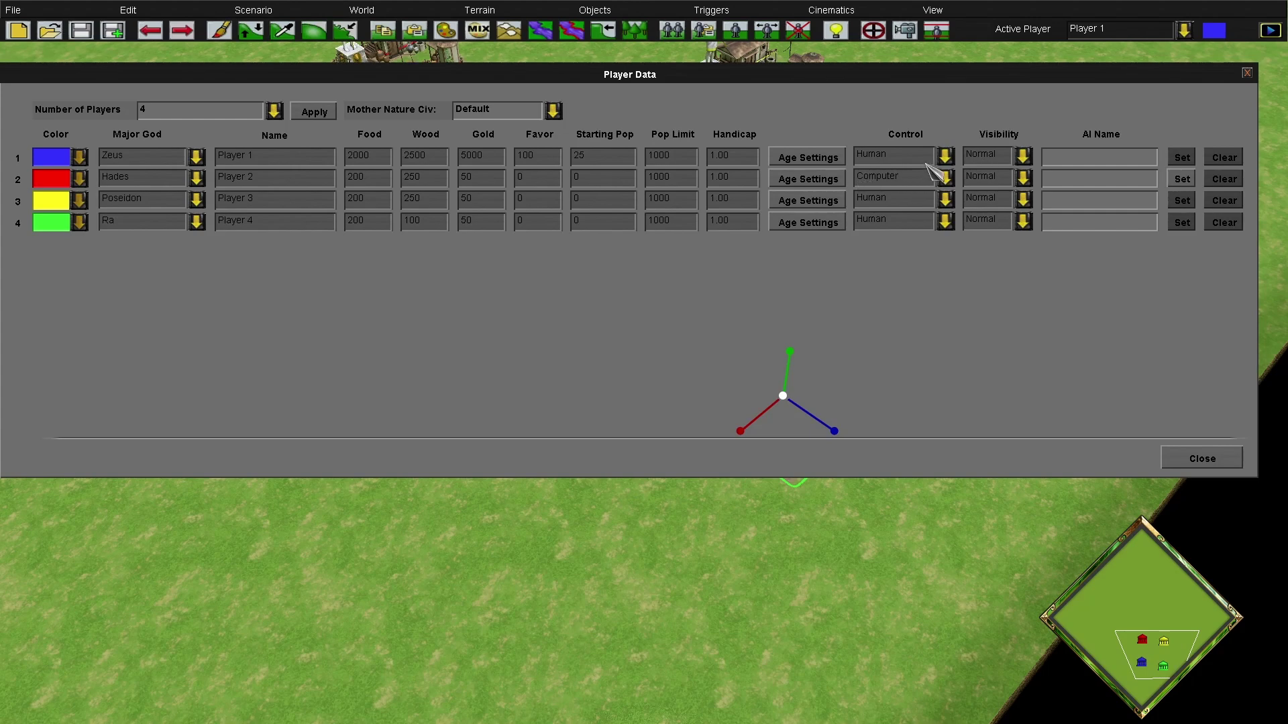
pyautogui.click(927, 199)
pyautogui.click(905, 268)
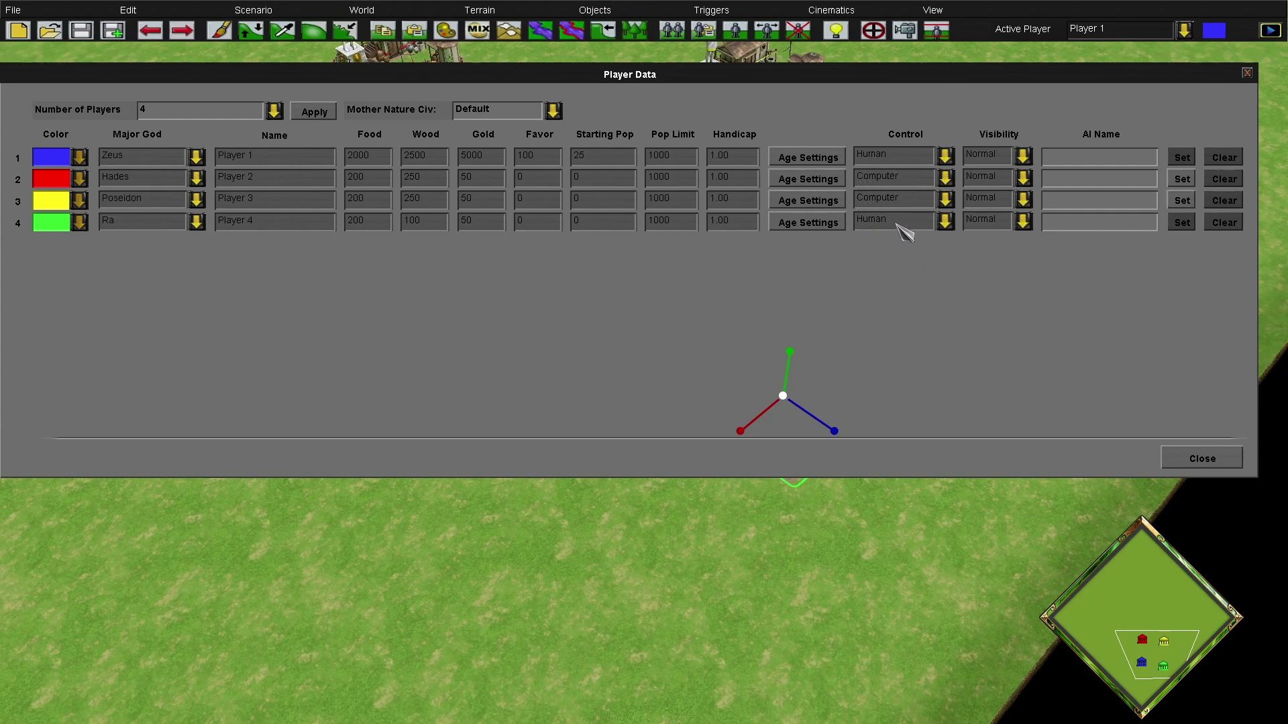
pyautogui.click(905, 230)
pyautogui.click(899, 297)
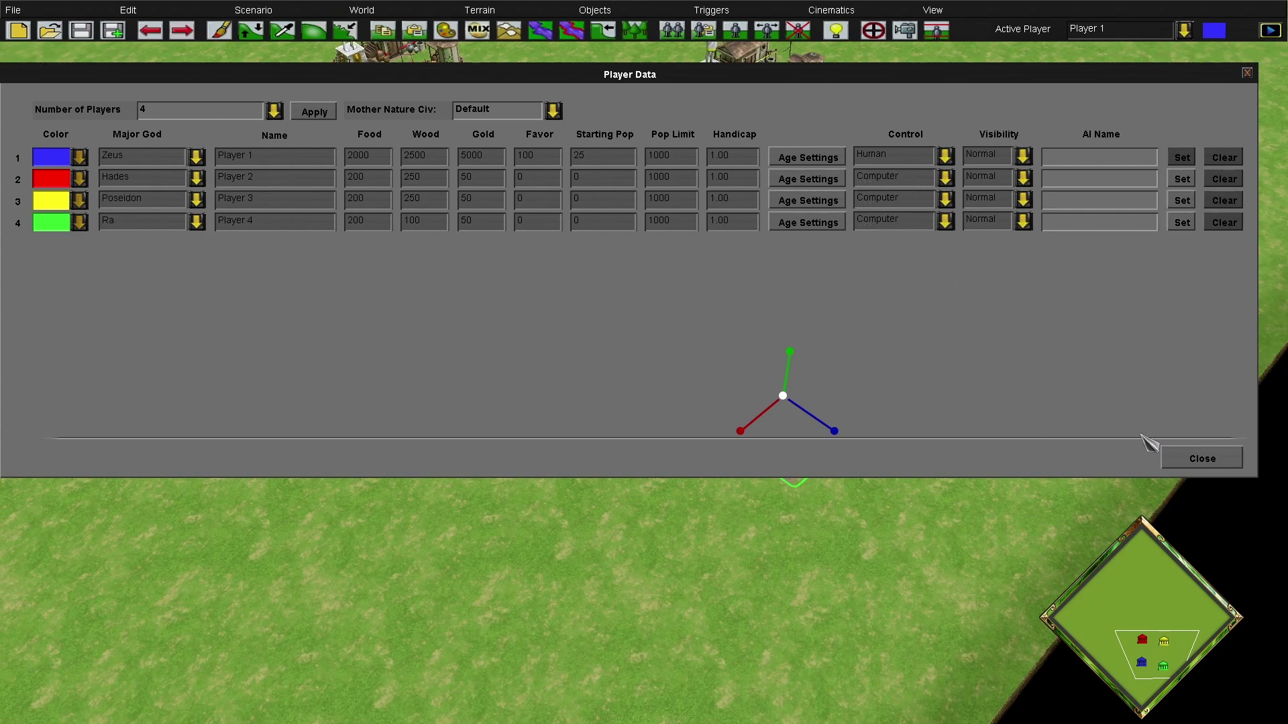
pyautogui.click(1208, 460)
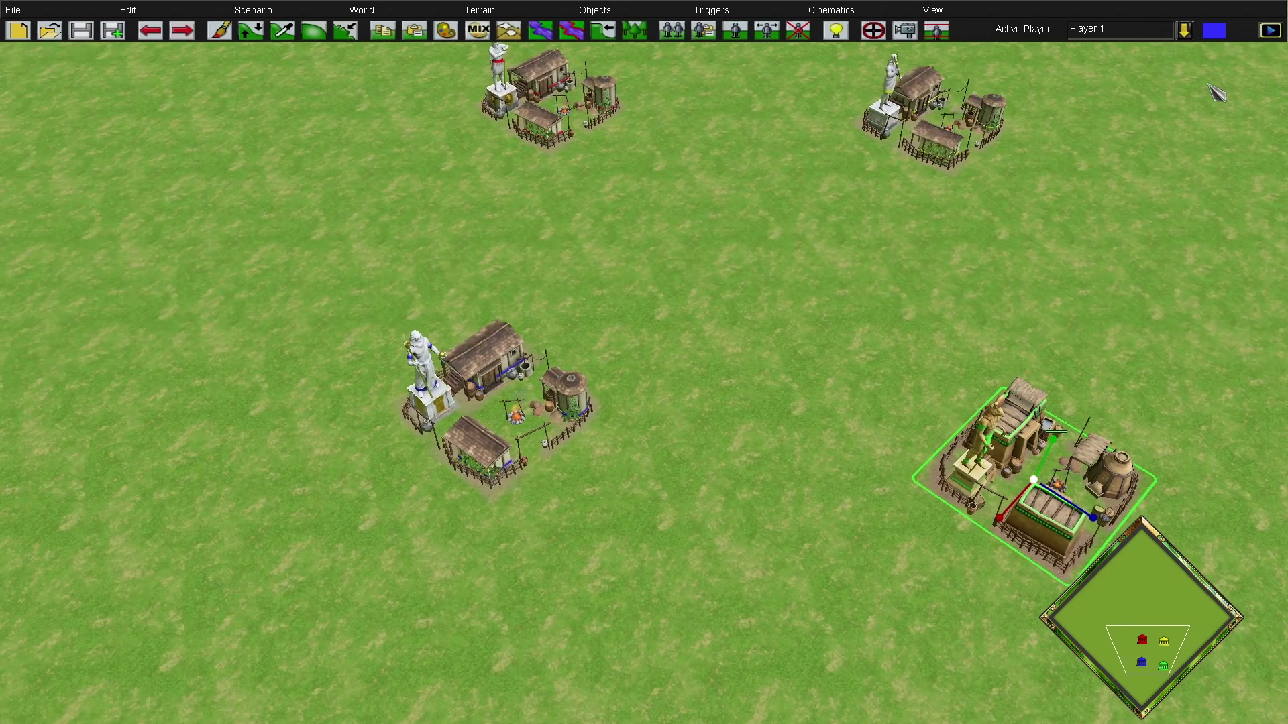
# Start a playtest of the scenario and inspect Player 2's Town Center, then select Player 1's own units
pyautogui.click(1271, 33)
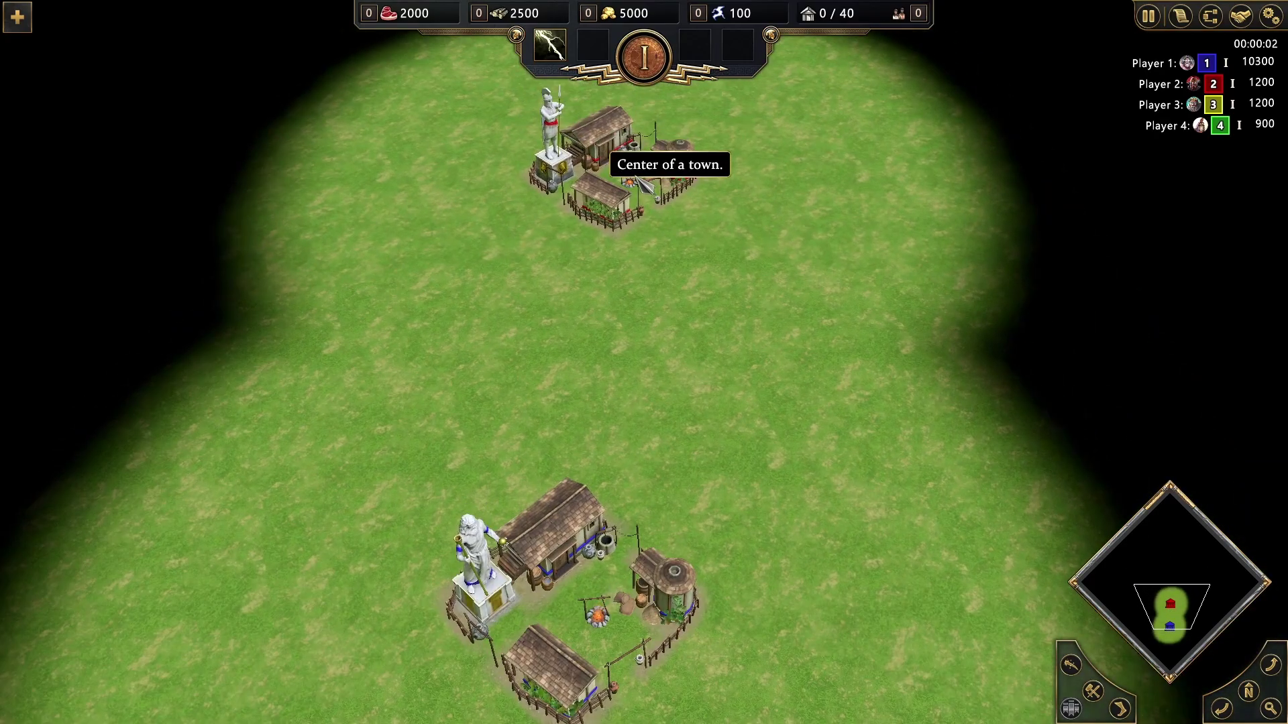
pyautogui.click(635, 177)
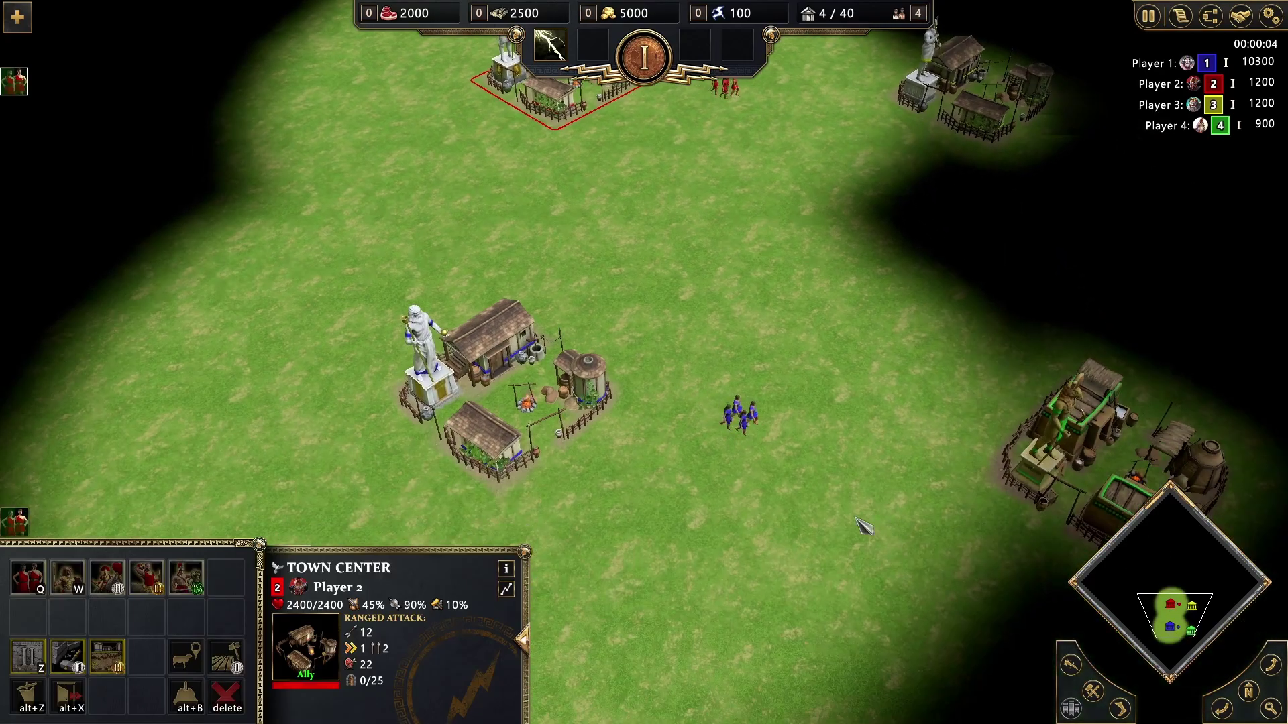
pyautogui.moveTo(973, 315); pyautogui.dragTo(637, 529)
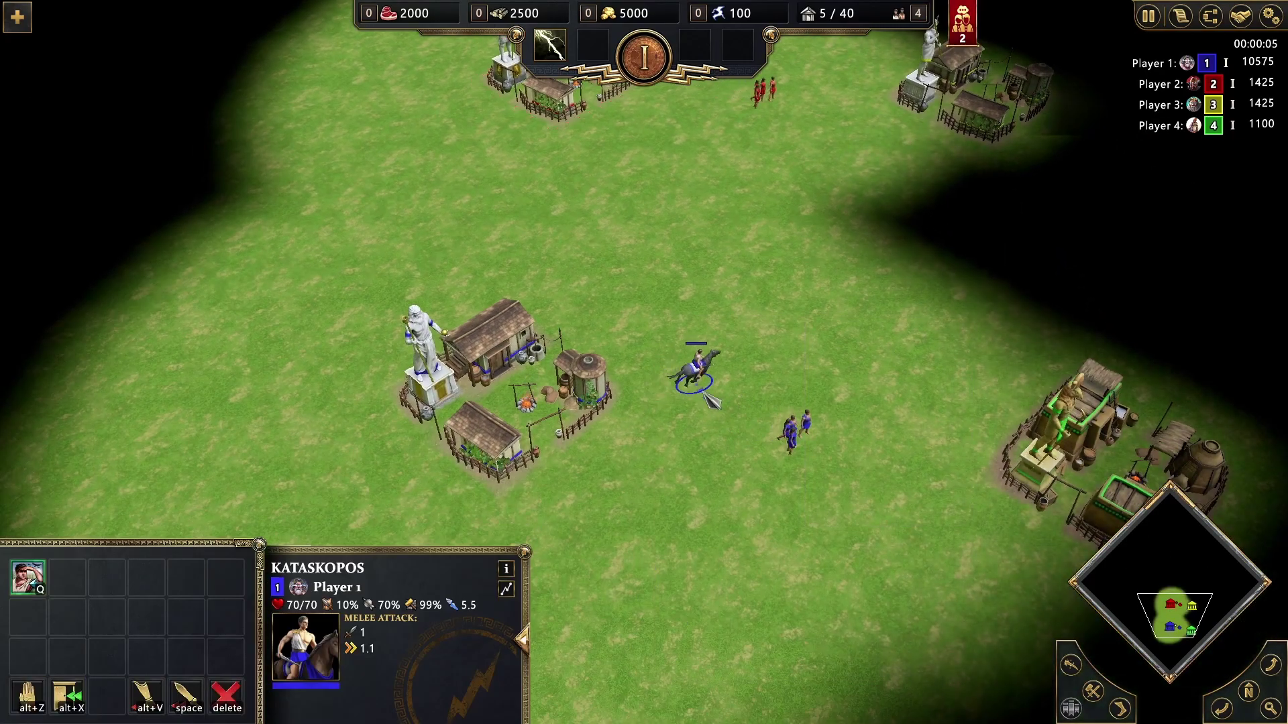
# Move the Kataskopos and the villagers around near Player 1's Town Center and send the Kataskopos at Player 4's approaching unit
pyautogui.rightClick(723, 346)
pyautogui.click(795, 432)
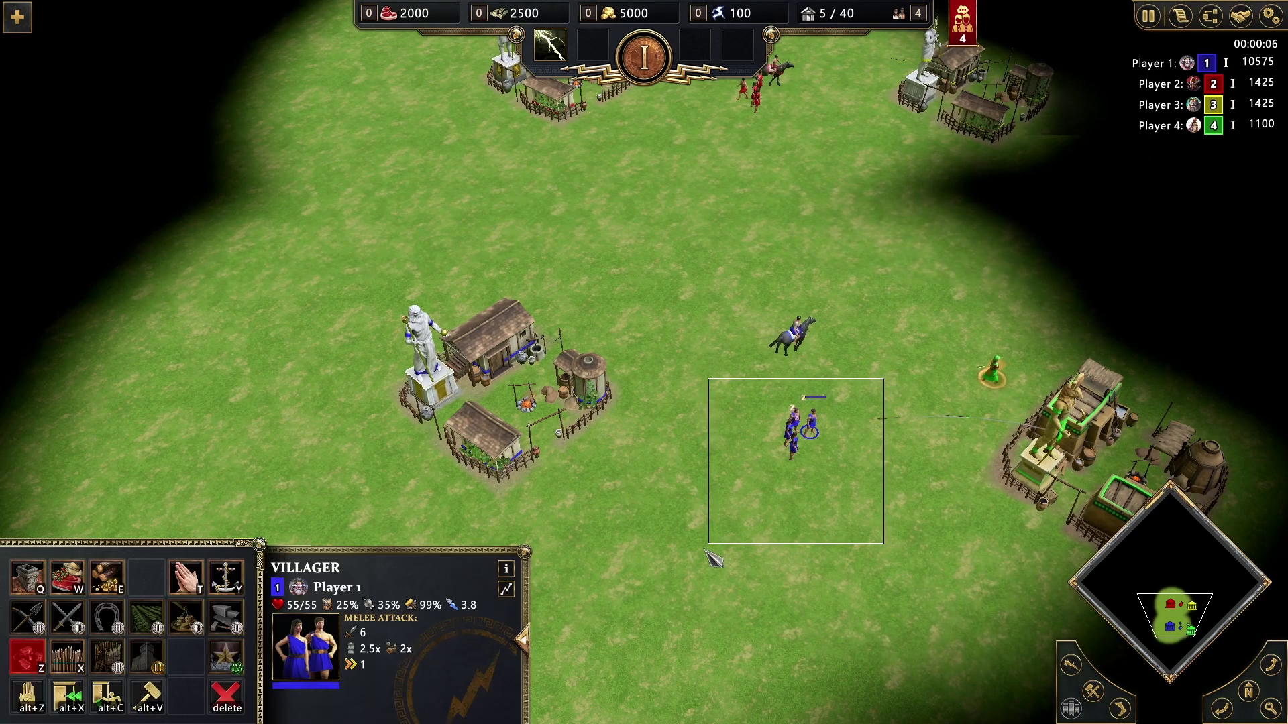
pyautogui.rightClick(681, 344)
pyautogui.click(808, 340)
pyautogui.rightClick(879, 384)
pyautogui.rightClick(783, 247)
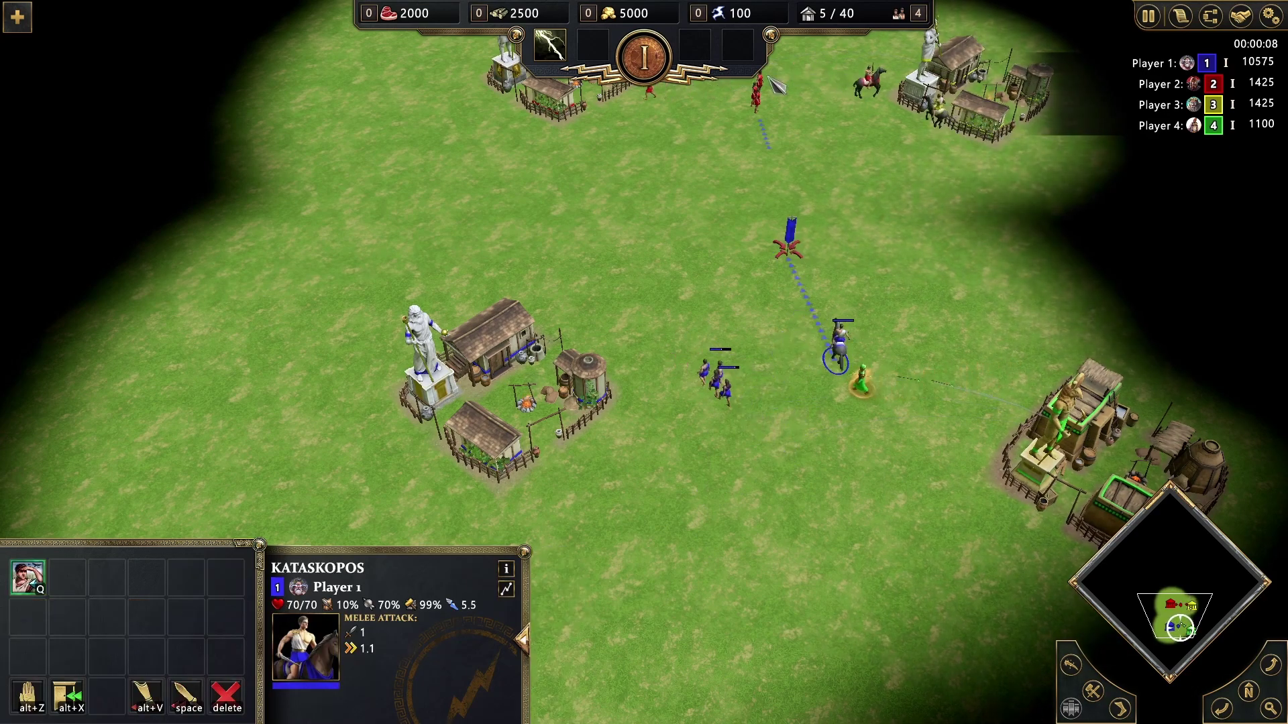
pyautogui.press('Up')
pyautogui.press('Right')
pyautogui.rightClick(680, 406)
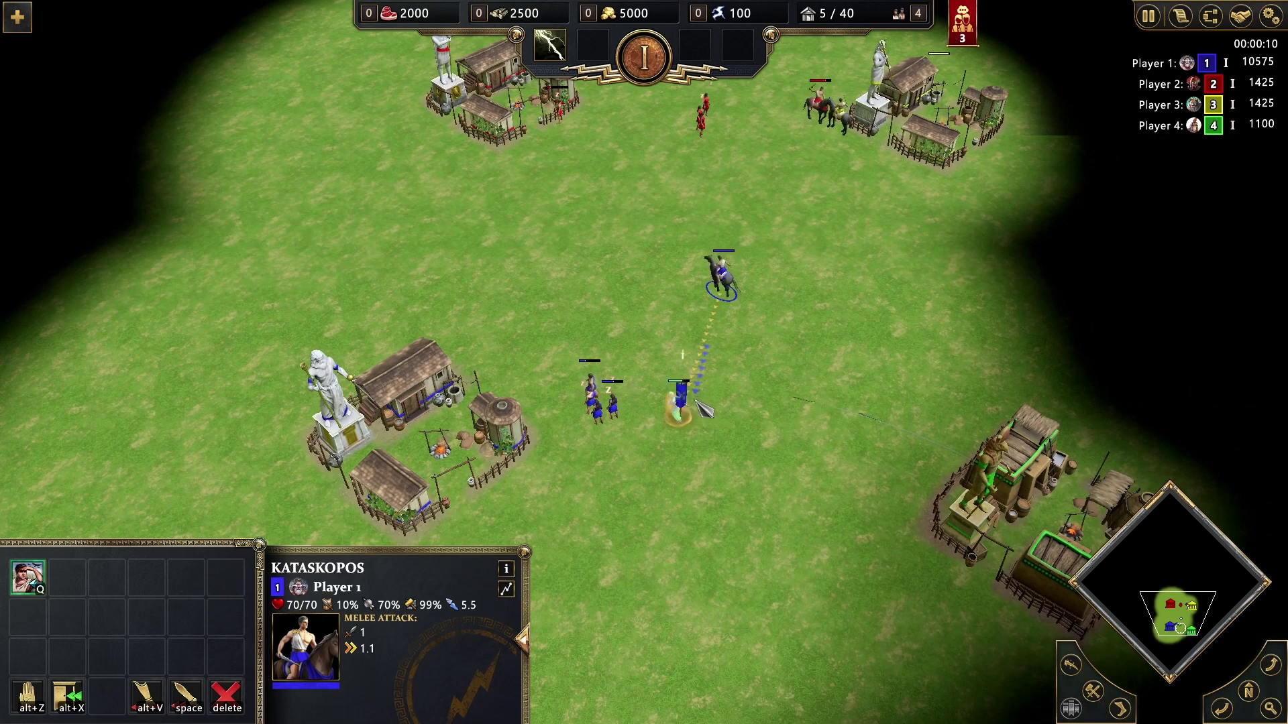
# Attack Player 4's nearby unit with the villagers and cast the Bolt god power on another Player 4 unit
pyautogui.moveTo(663, 349); pyautogui.dragTo(569, 488)
pyautogui.rightClick(642, 388)
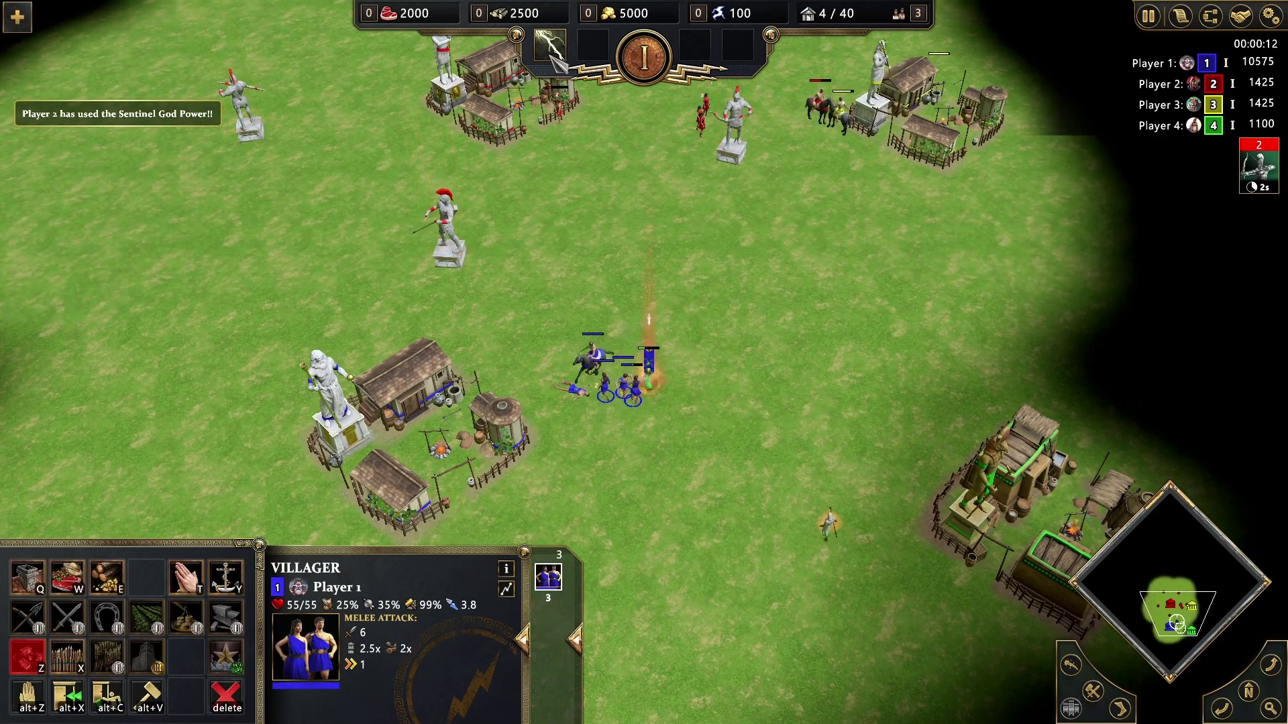
pyautogui.hotkey('ctrl', '1')
pyautogui.click(802, 480)
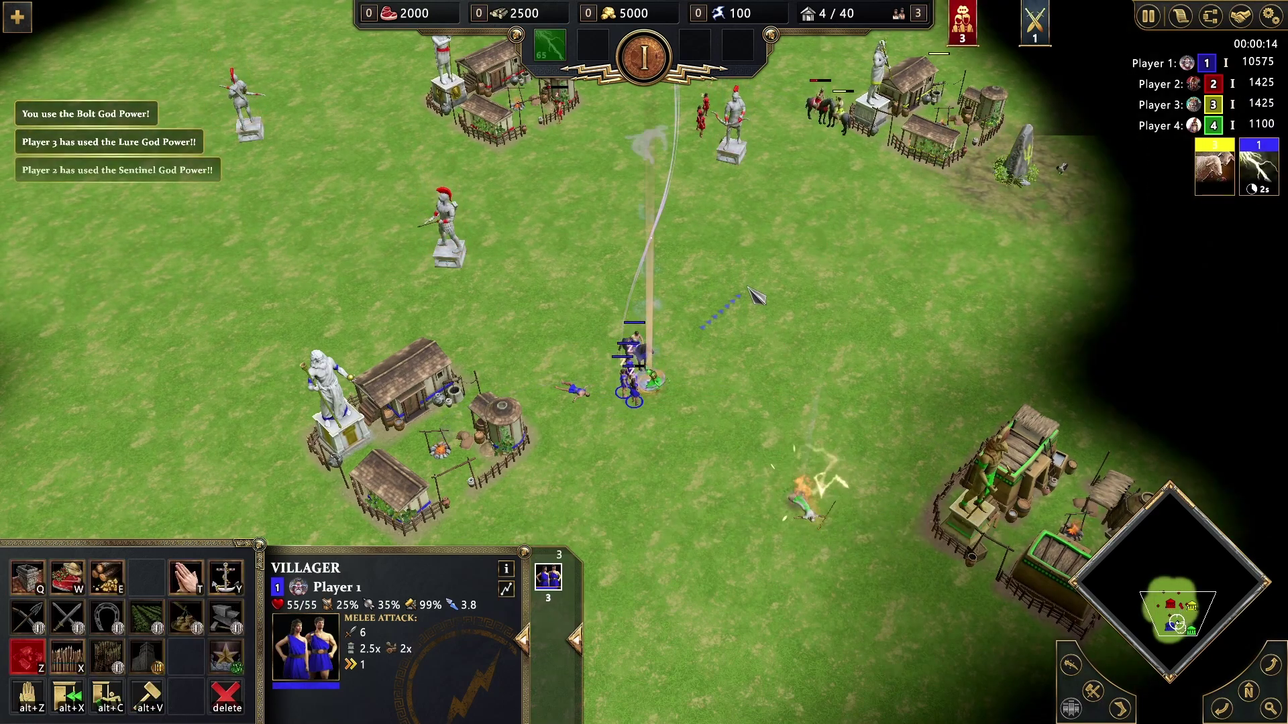
# Send the Kataskopos and the villagers towards Player 4's Town Center
pyautogui.click(636, 342)
pyautogui.rightClick(567, 206)
pyautogui.rightClick(906, 410)
pyautogui.rightClick(985, 491)
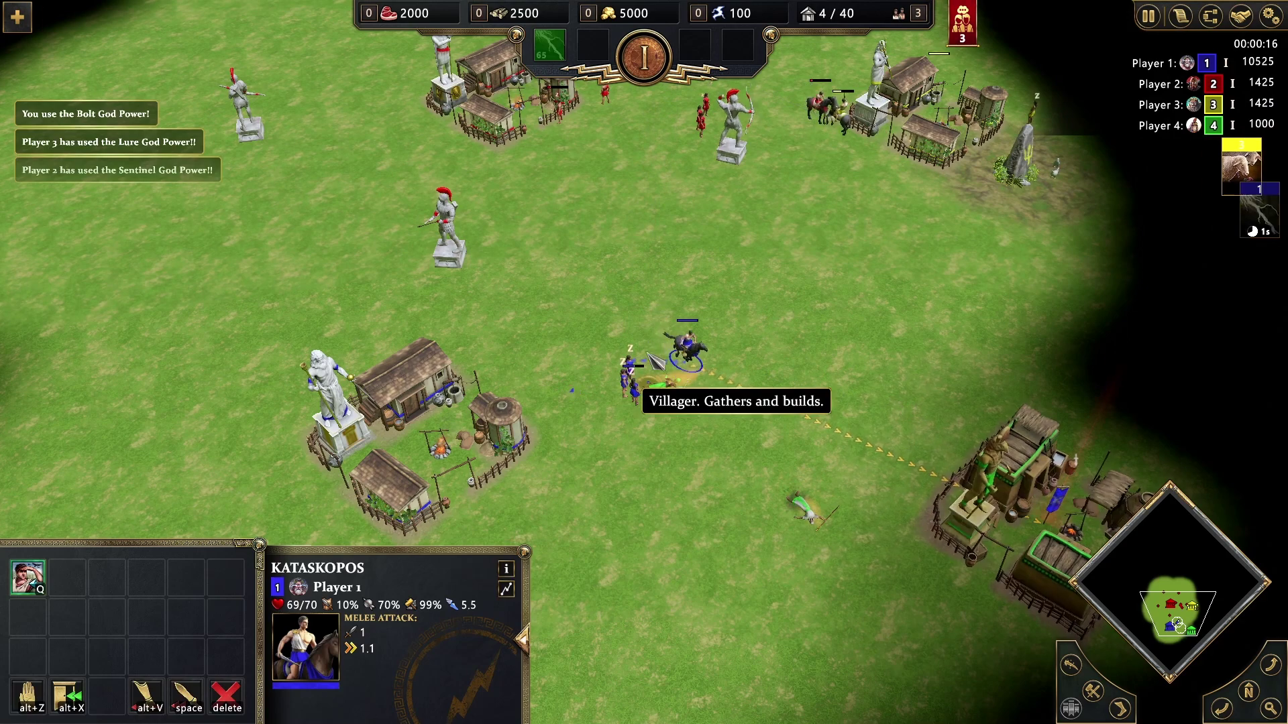
pyautogui.doubleClick(633, 378)
pyautogui.rightClick(792, 497)
pyautogui.rightClick(963, 473)
pyautogui.click(878, 322)
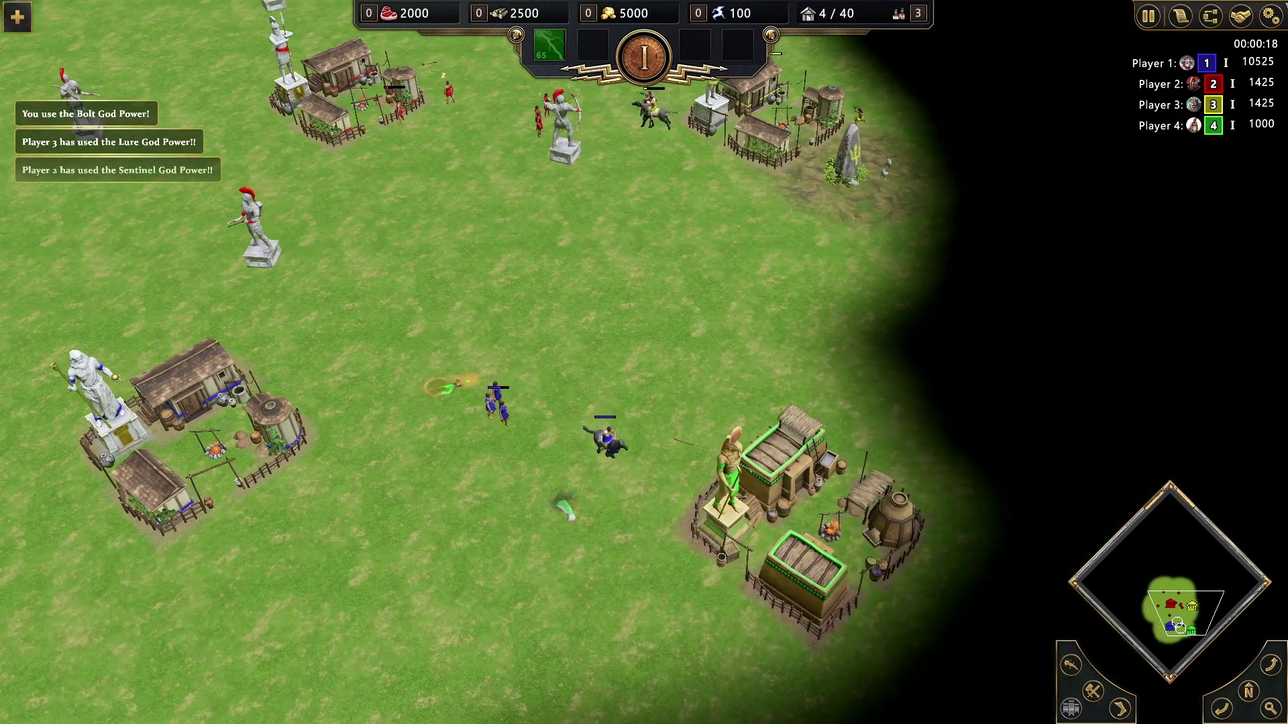
# Quit the playtest and return to the scenario editor
pyautogui.click(1271, 17)
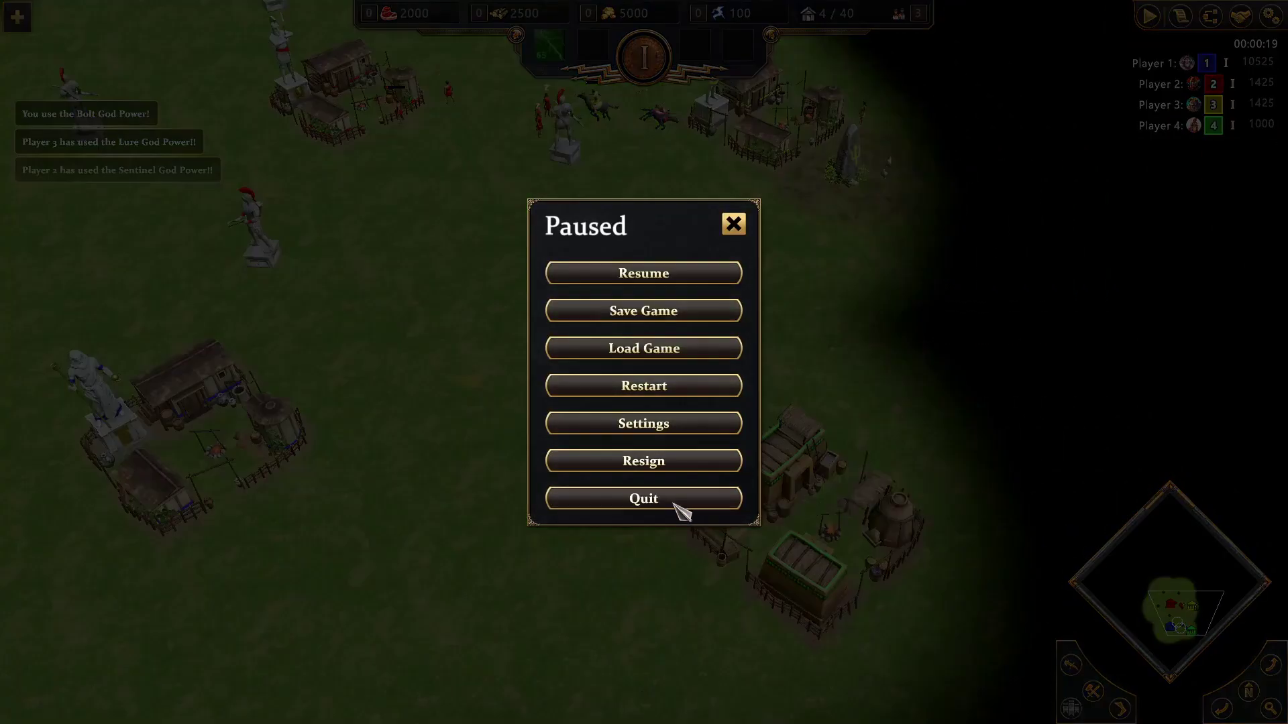
pyautogui.click(681, 502)
pyautogui.click(597, 399)
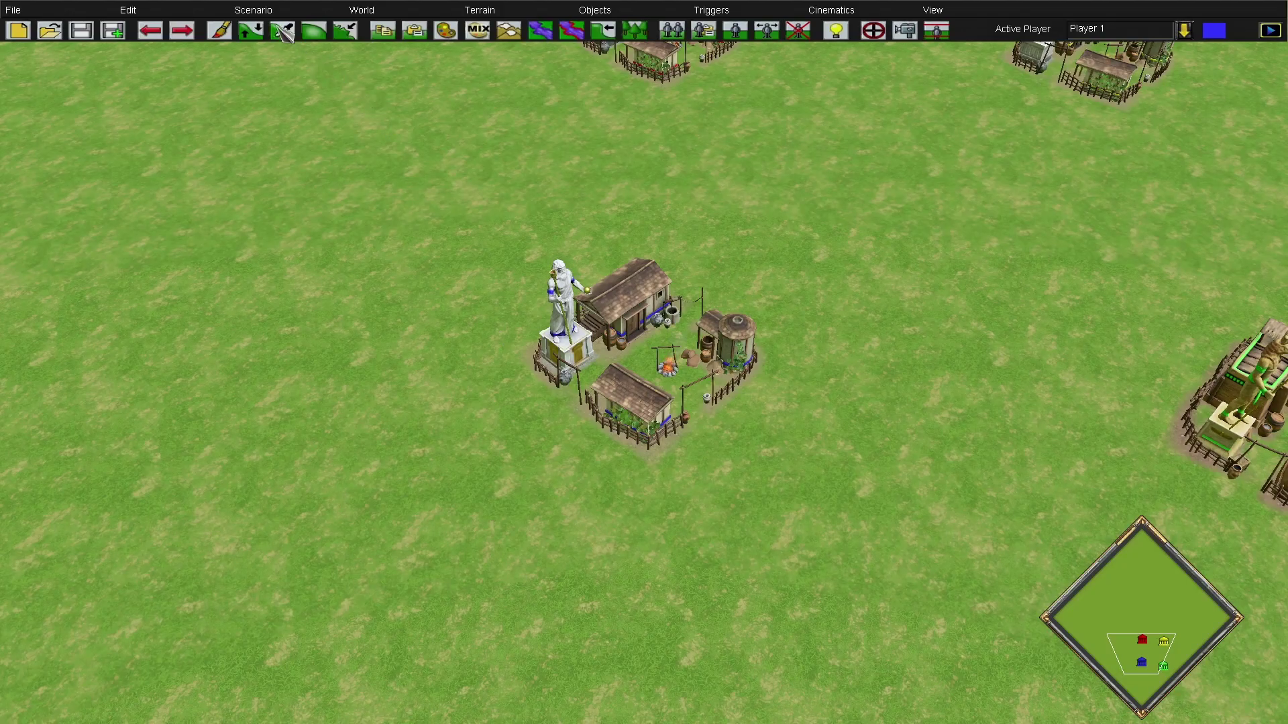
# Review the World Info and Misc Info pages of the scenario summary and close it
pyautogui.click(289, 10)
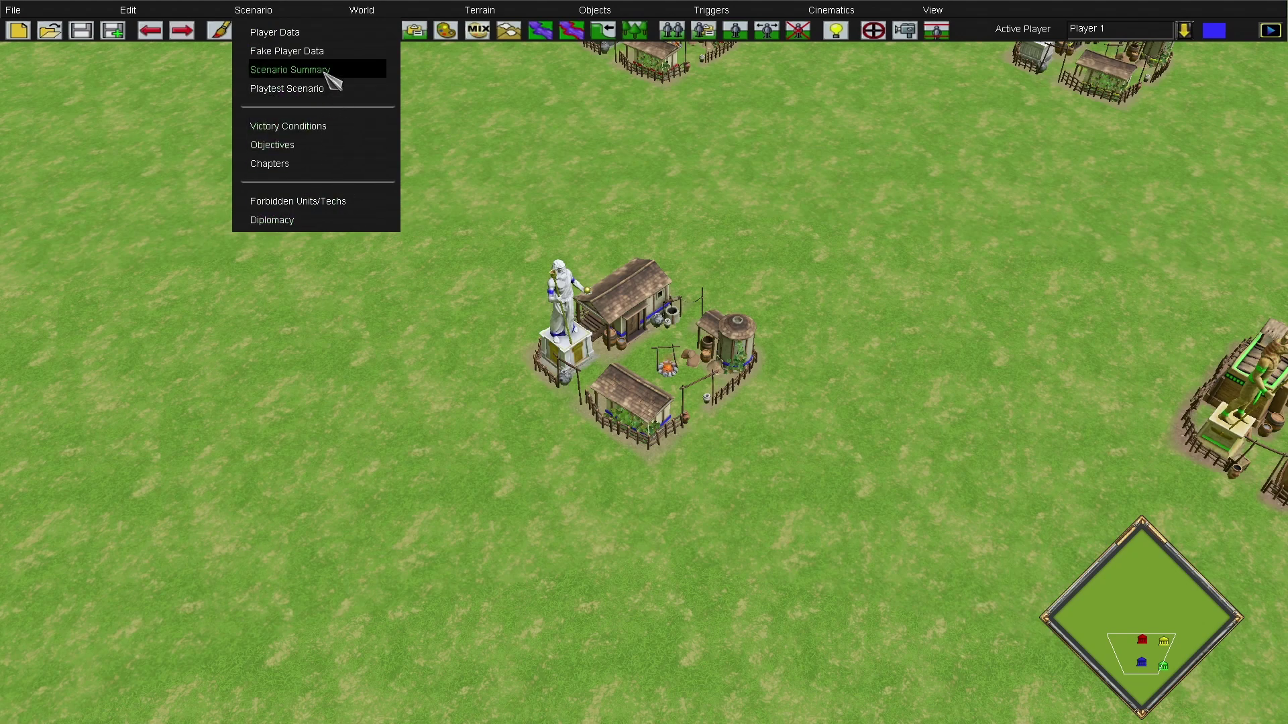
pyautogui.click(343, 79)
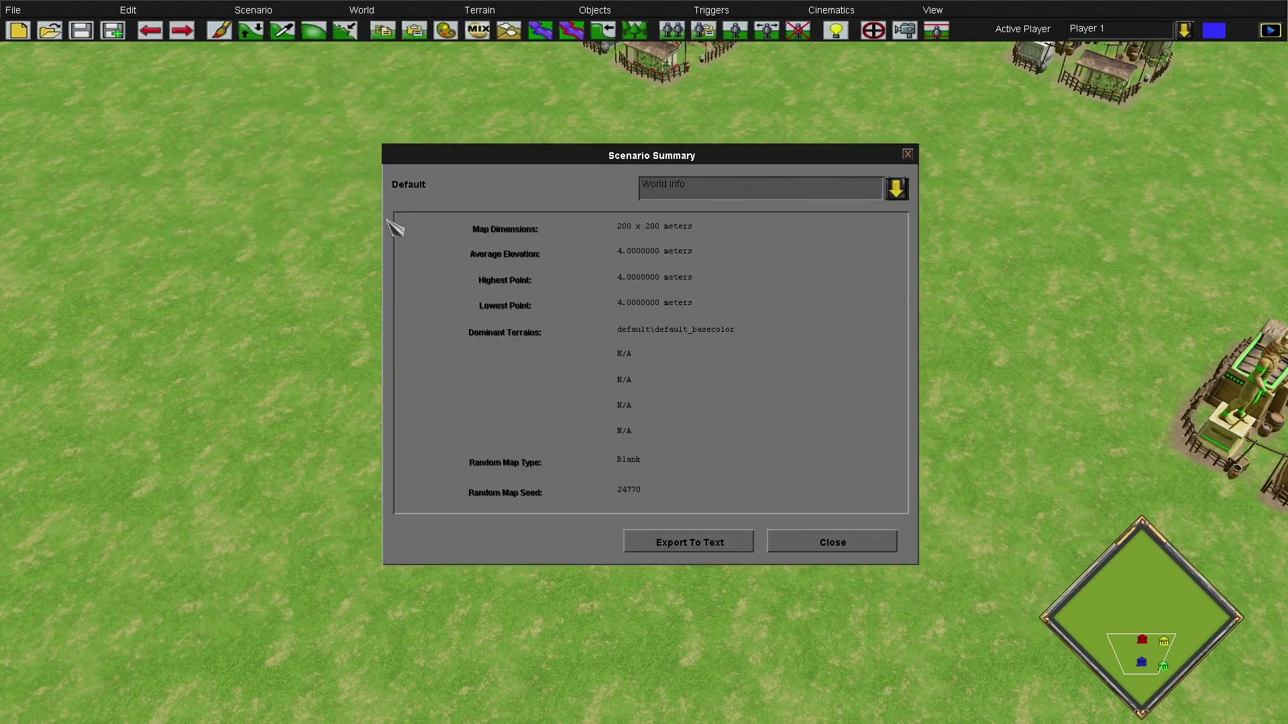
pyautogui.click(694, 191)
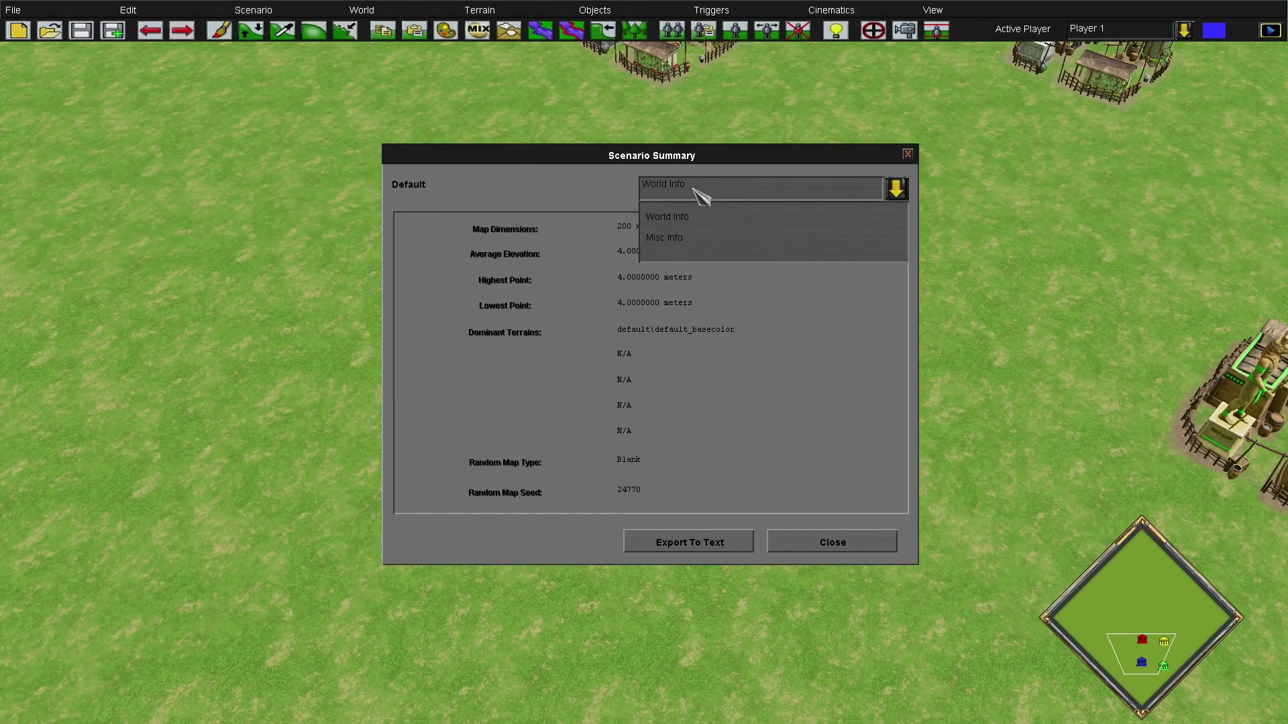
pyautogui.click(690, 239)
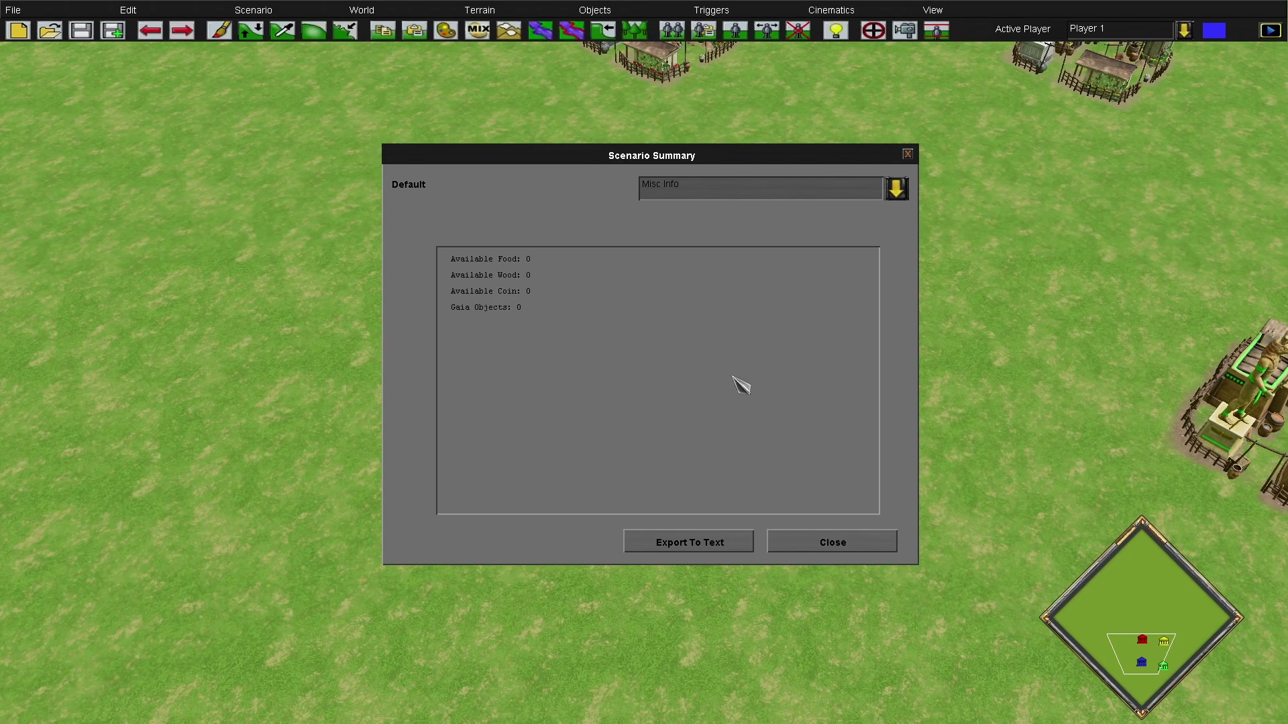
pyautogui.click(862, 551)
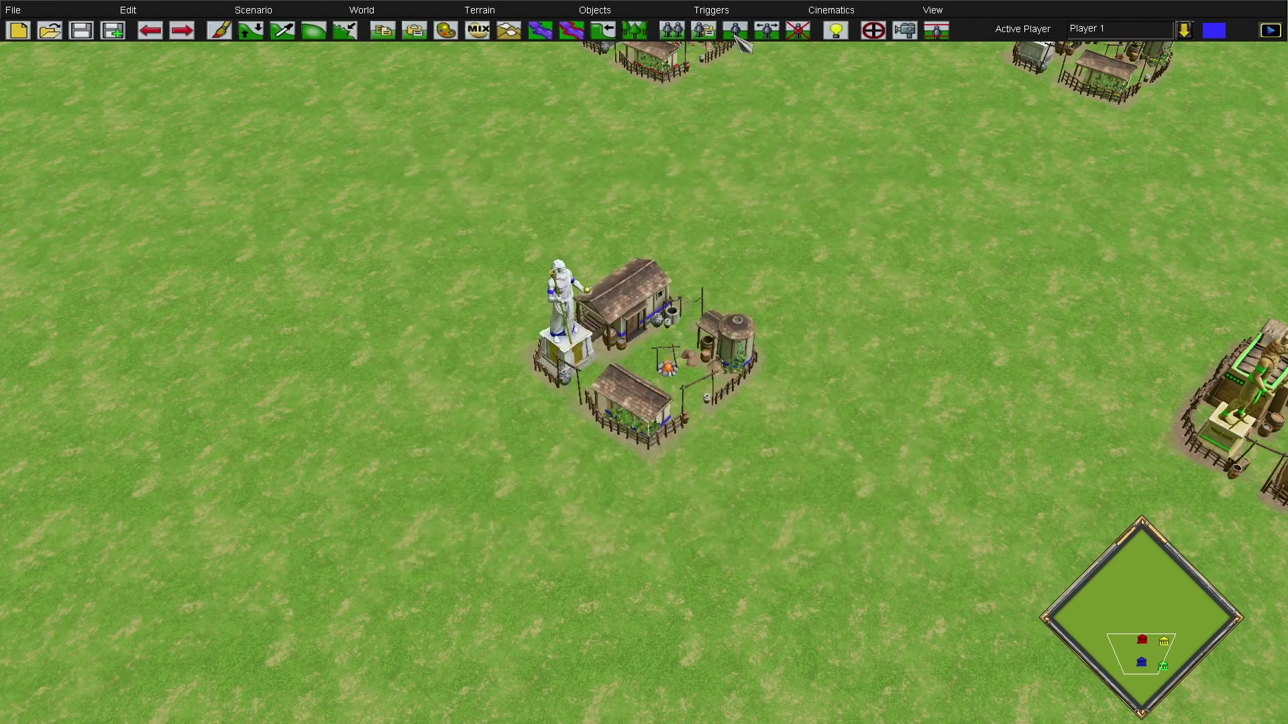
# Place three Gold Mine Large nature objects on the grass west of Player 1's Town Center
pyautogui.click(736, 34)
pyautogui.click(478, 554)
pyautogui.click(433, 646)
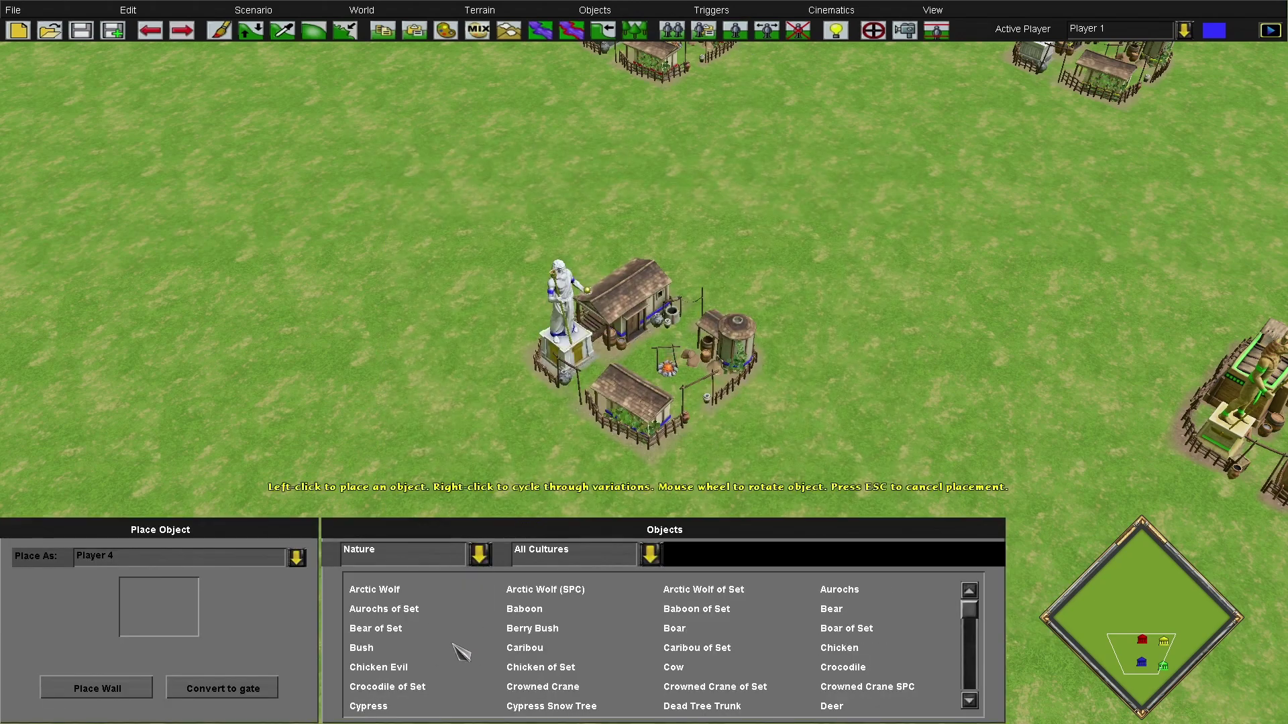
pyautogui.scroll(-3, 461, 652)
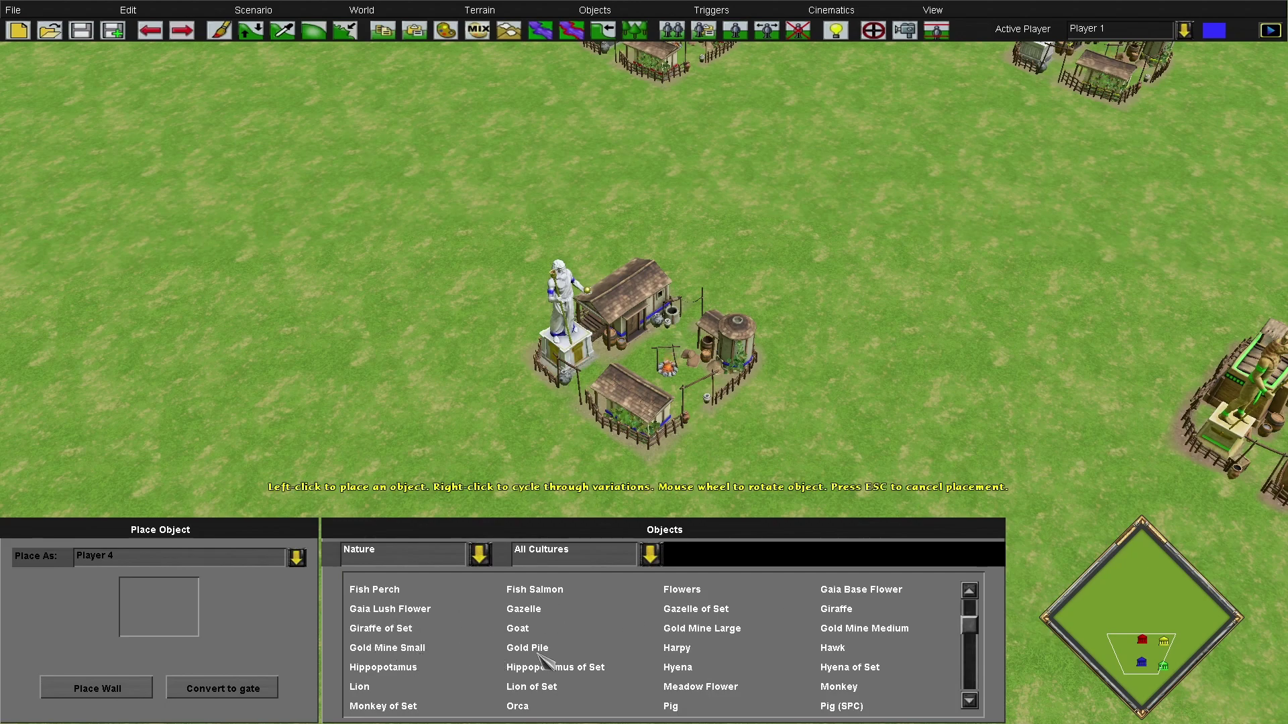
pyautogui.click(715, 633)
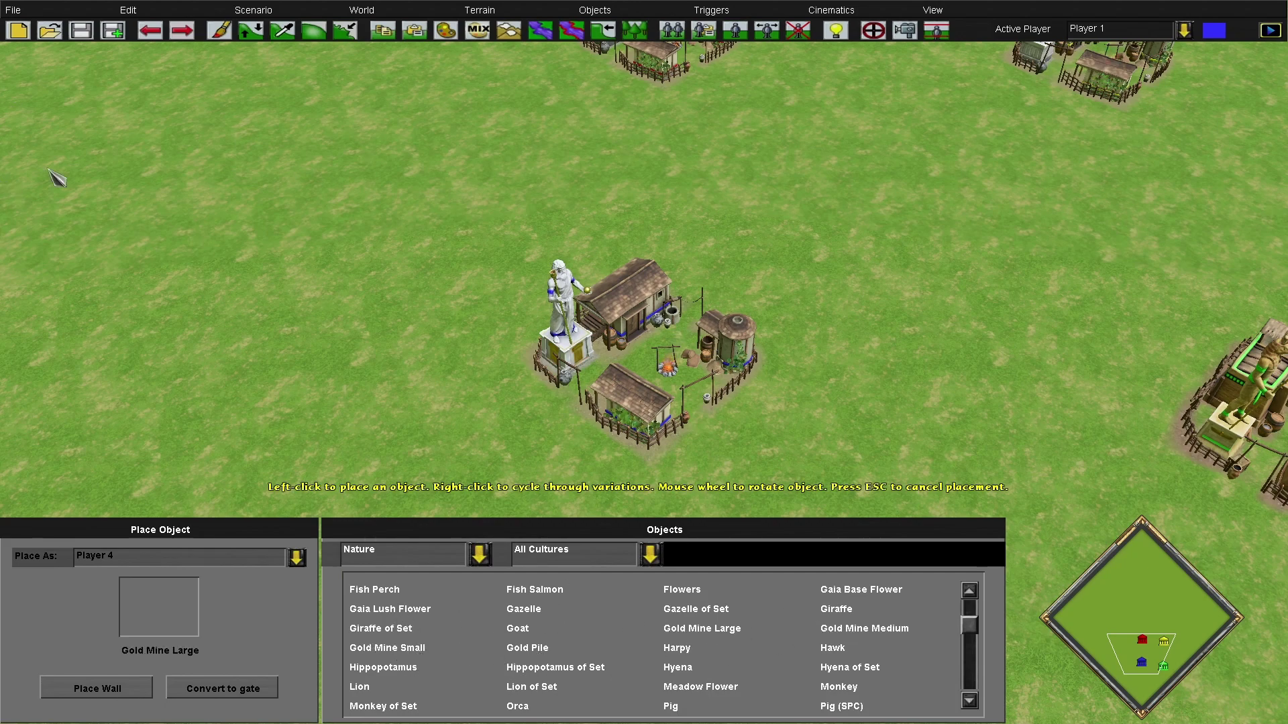
pyautogui.click(555, 294)
pyautogui.click(265, 135)
pyautogui.click(168, 326)
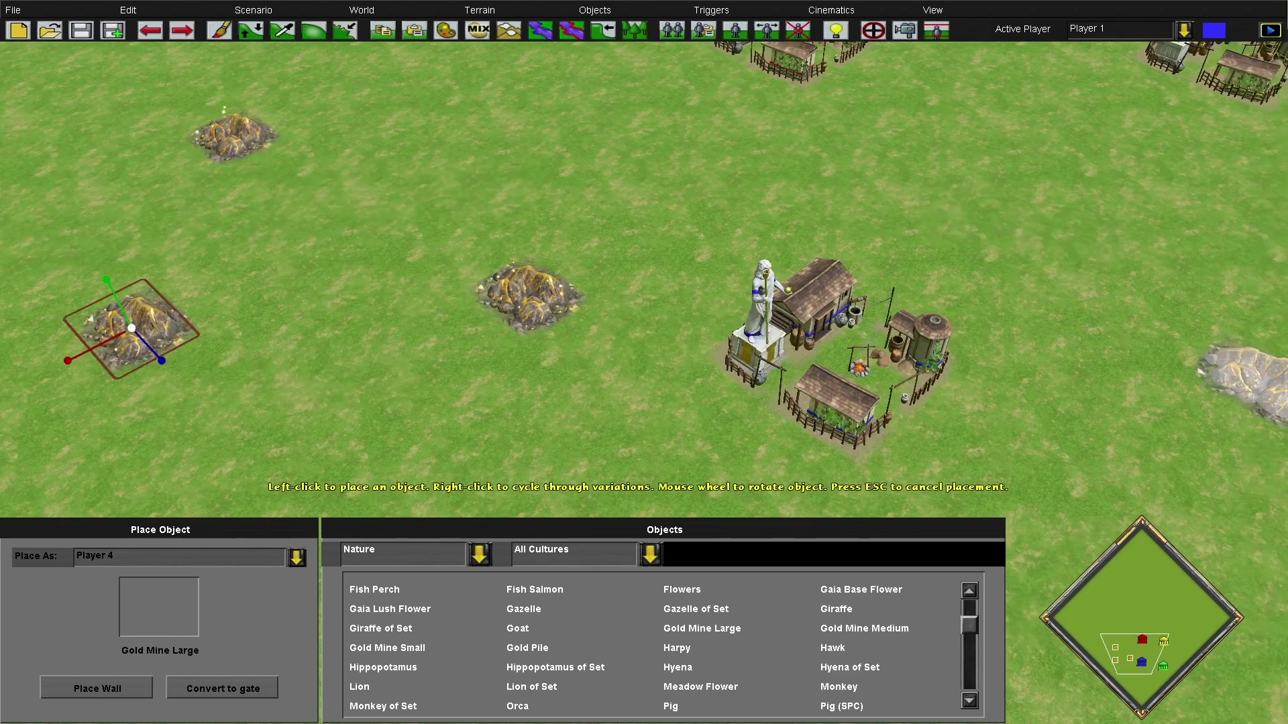
# Place two goats as Player 4 among the gold mines and delete them again
pyautogui.click(523, 631)
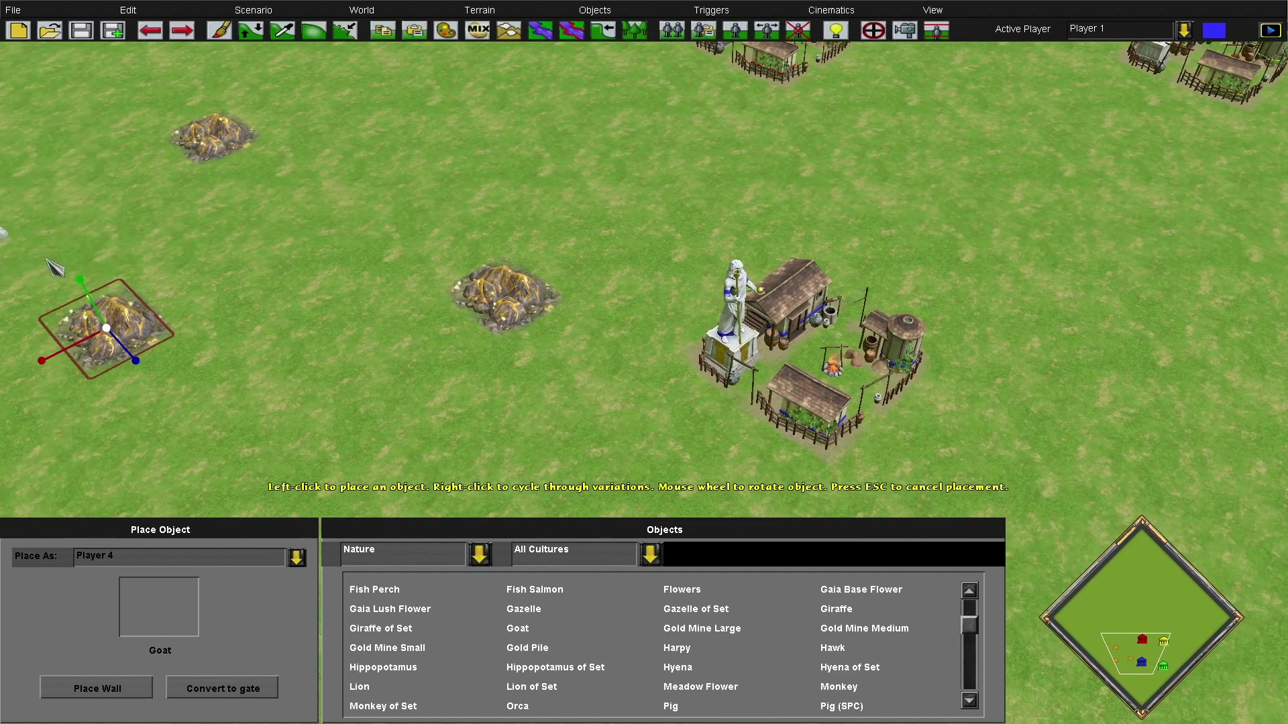
pyautogui.click(353, 332)
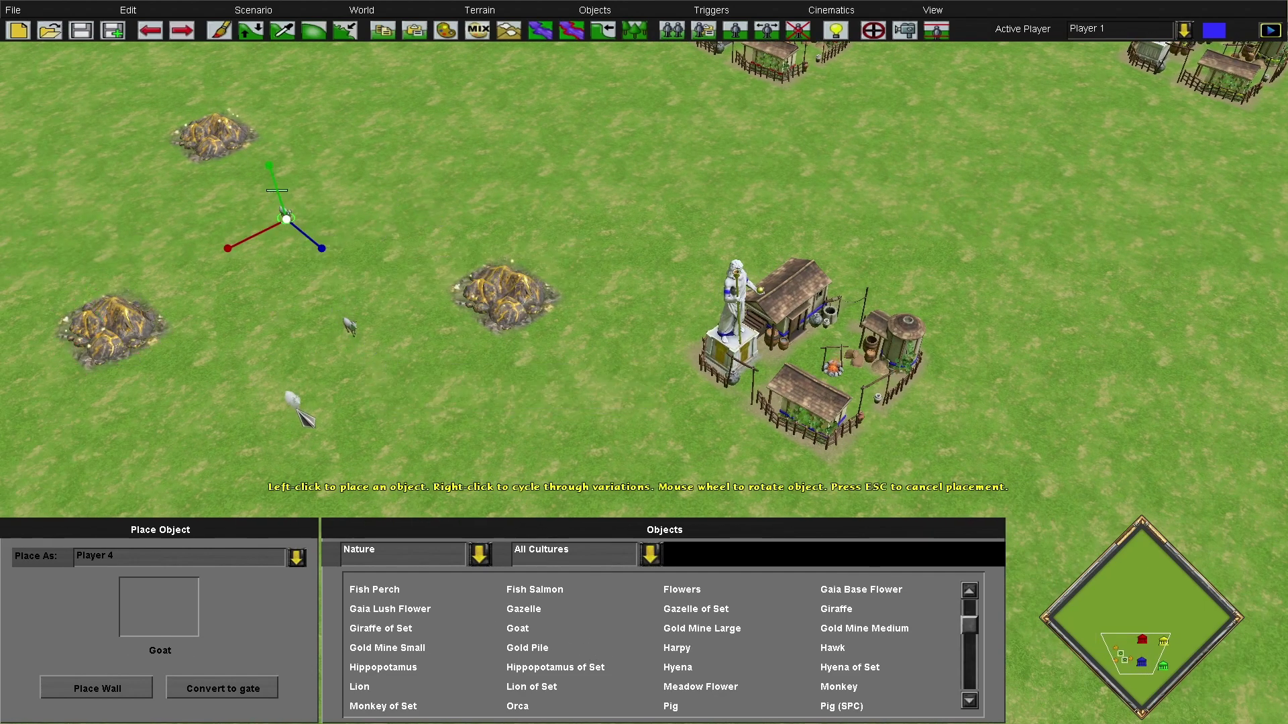
pyautogui.press('Escape')
pyautogui.press('Escape')
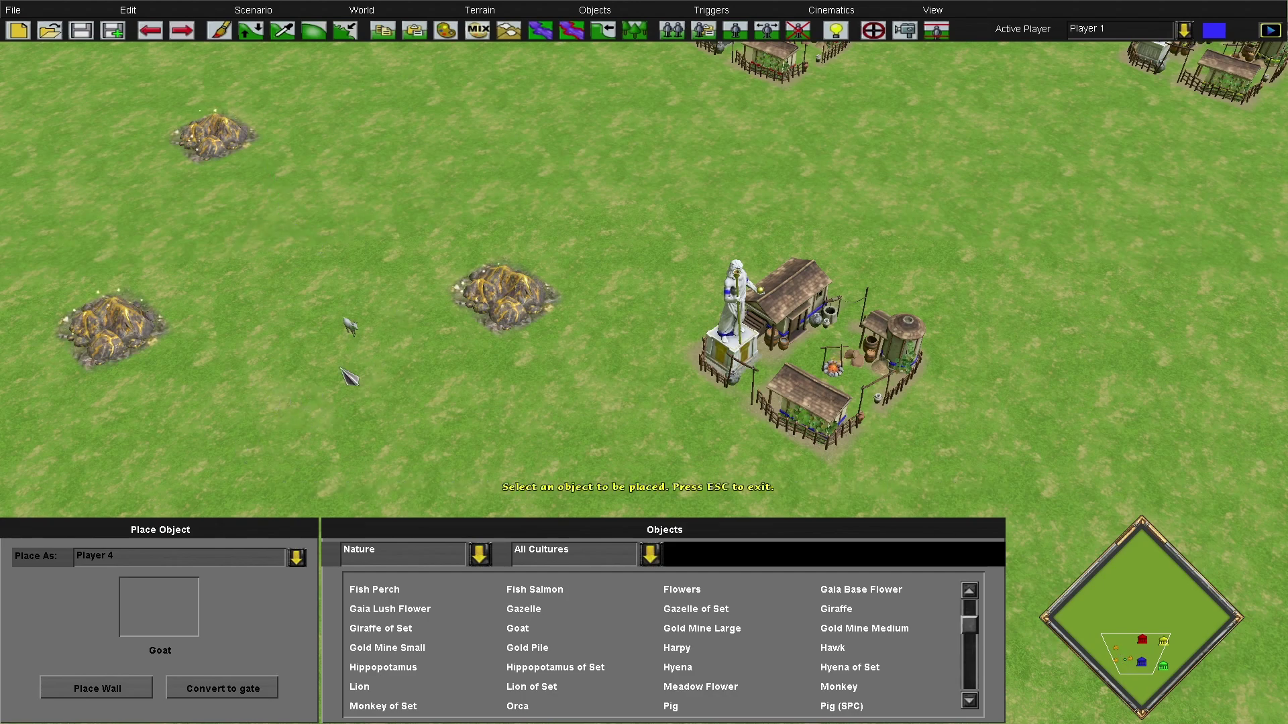
pyautogui.click(352, 325)
pyautogui.press('Delete')
# Place three goats owned by Nature between the gold mines west of Player 1's Town Center
pyautogui.click(735, 29)
pyautogui.click(116, 565)
pyautogui.click(155, 583)
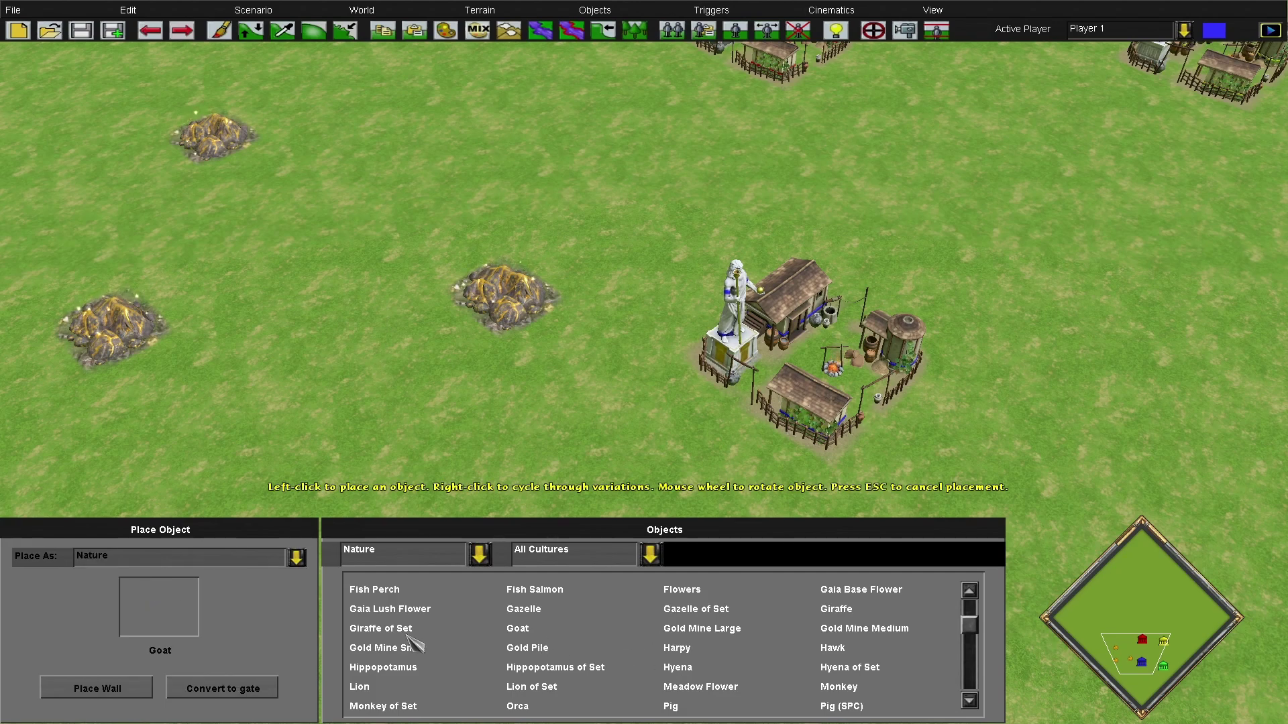
pyautogui.scroll(-2, 413, 644)
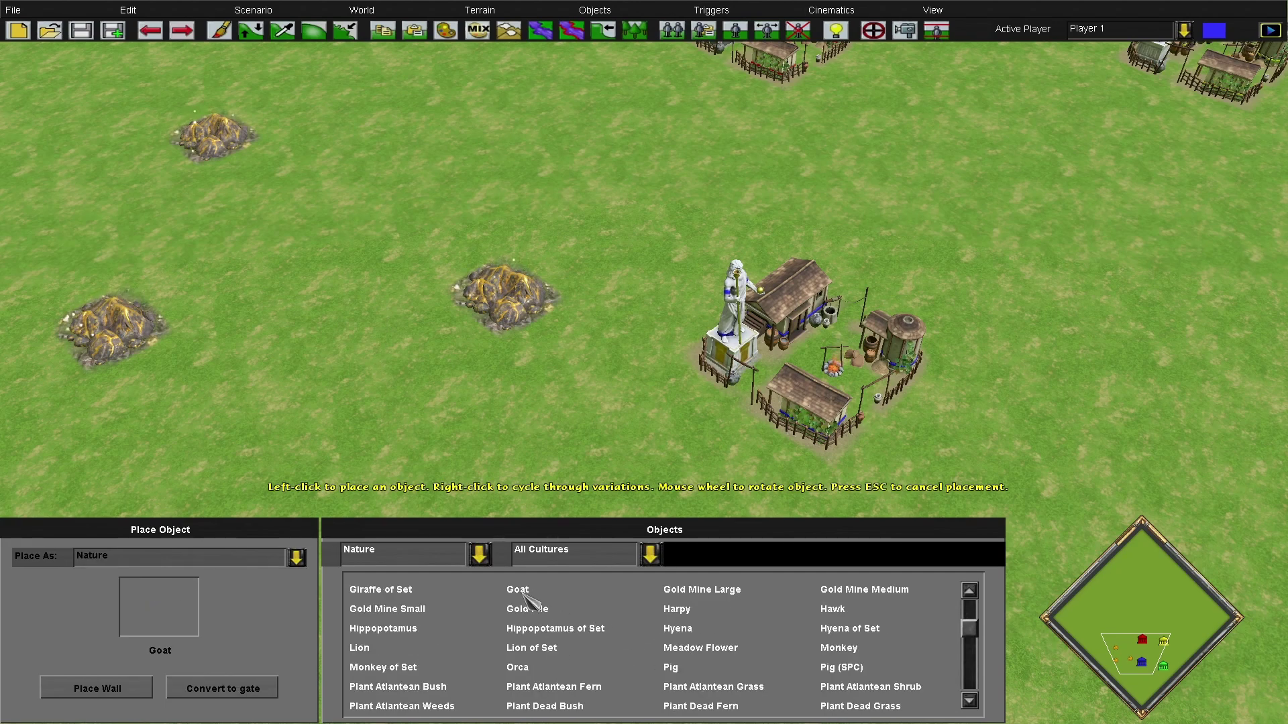
pyautogui.moveTo(4, 43)
pyautogui.click(427, 225)
pyautogui.click(388, 270)
pyautogui.click(567, 321)
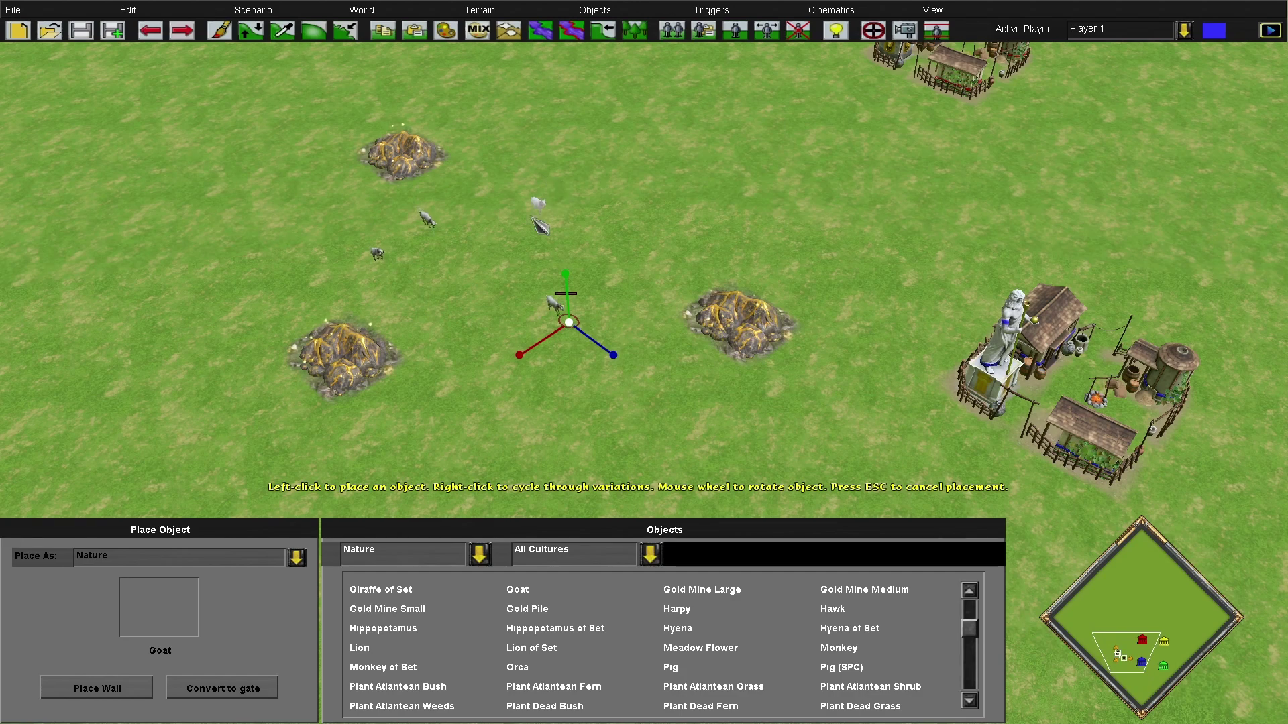
pyautogui.press('Escape')
# Paint an Atlantean forest with the circular brush on the grass northwest of the gold mines
pyautogui.click(634, 30)
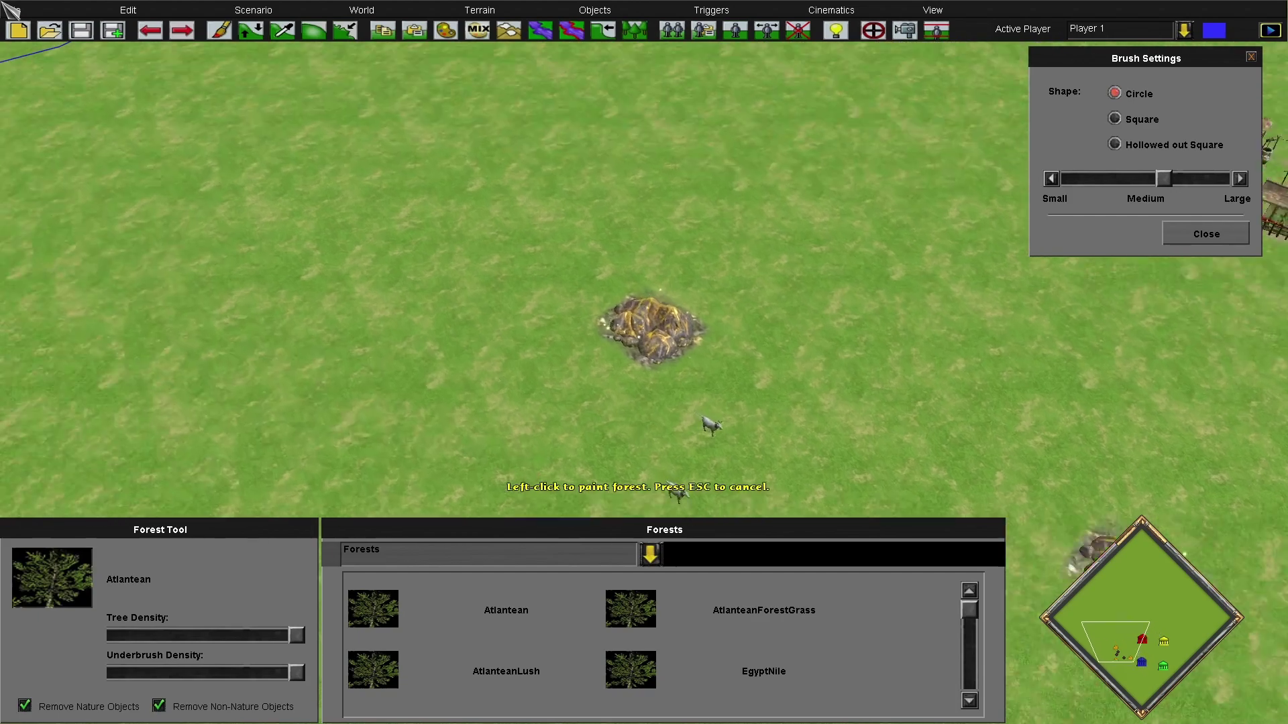
pyautogui.moveTo(282, 201)
pyautogui.mouseDown()
pyautogui.moveTo(202, 362)
pyautogui.moveTo(542, 176)
pyautogui.mouseUp()
pyautogui.press('Escape')
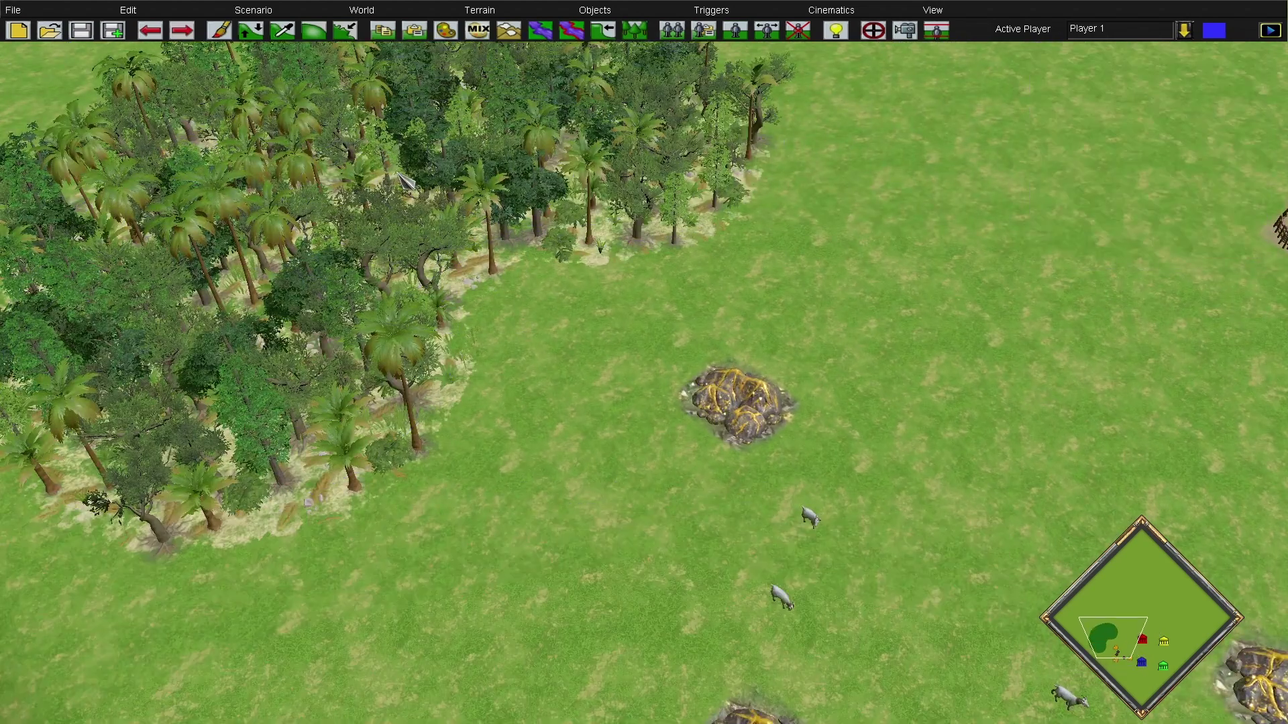
# Review the Misc Info section of the scenario summary to examine the available resources
pyautogui.click(261, 10)
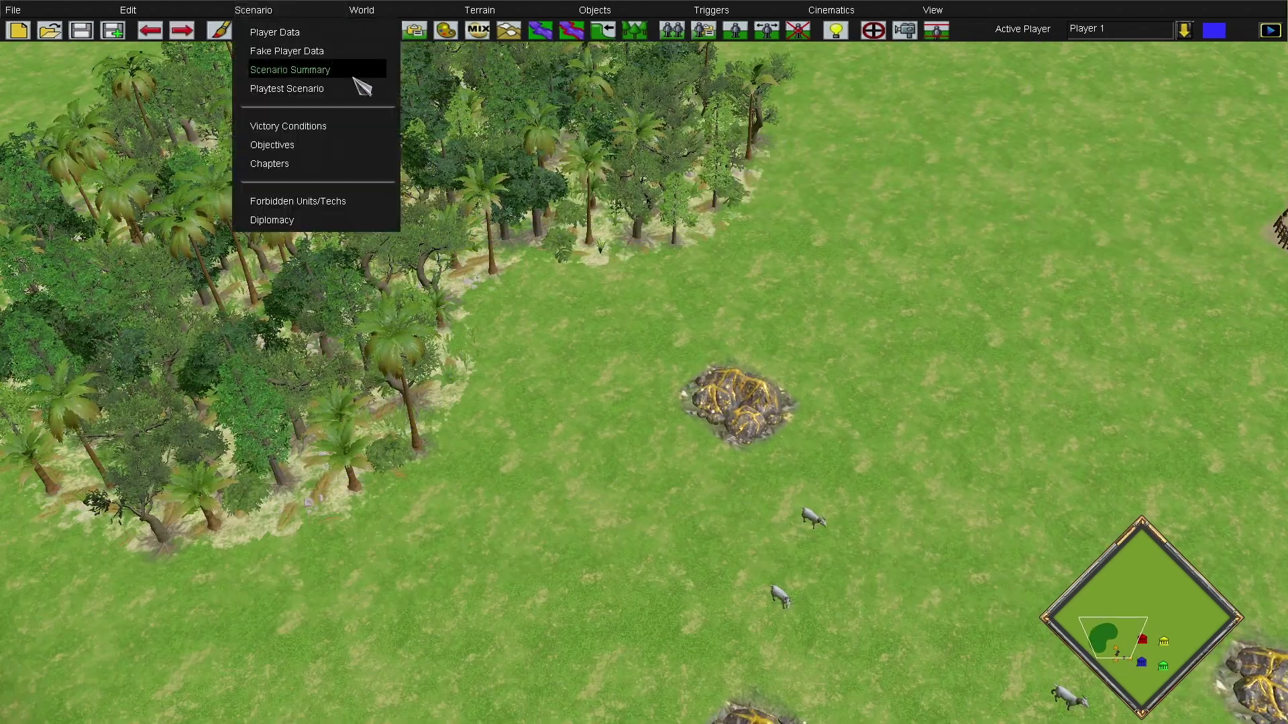
pyautogui.click(340, 81)
pyautogui.click(689, 193)
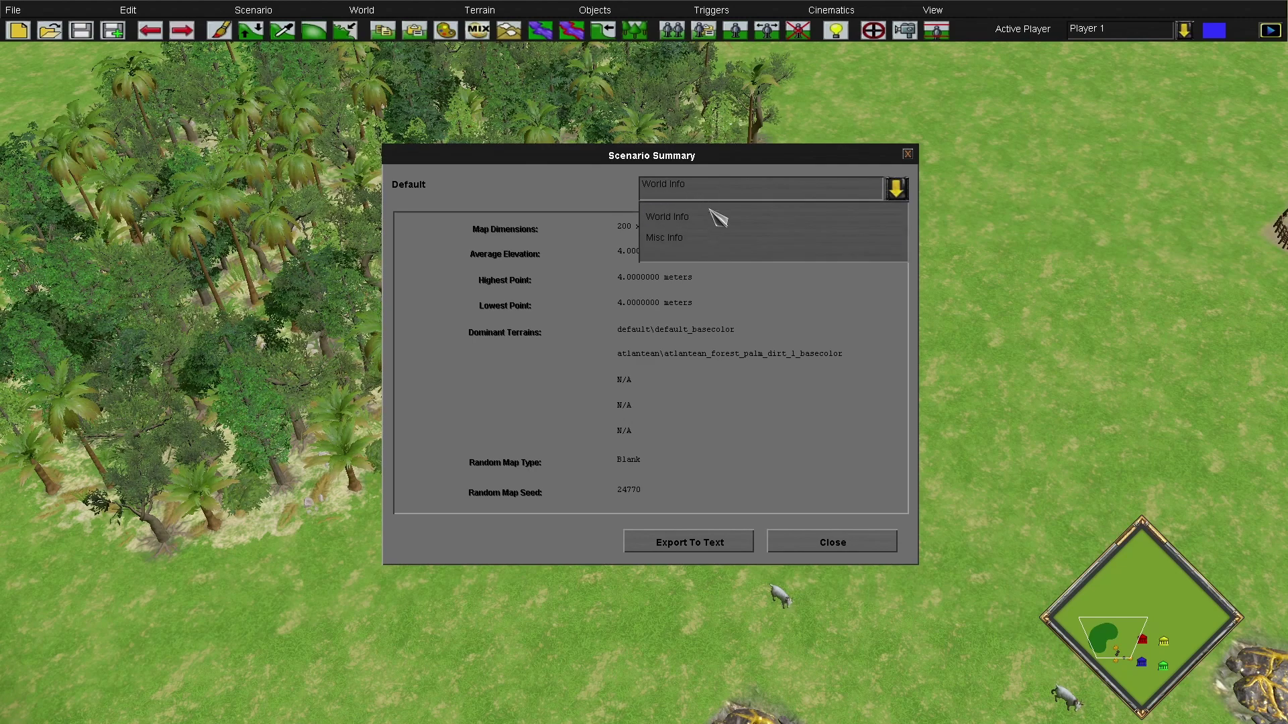
pyautogui.click(677, 242)
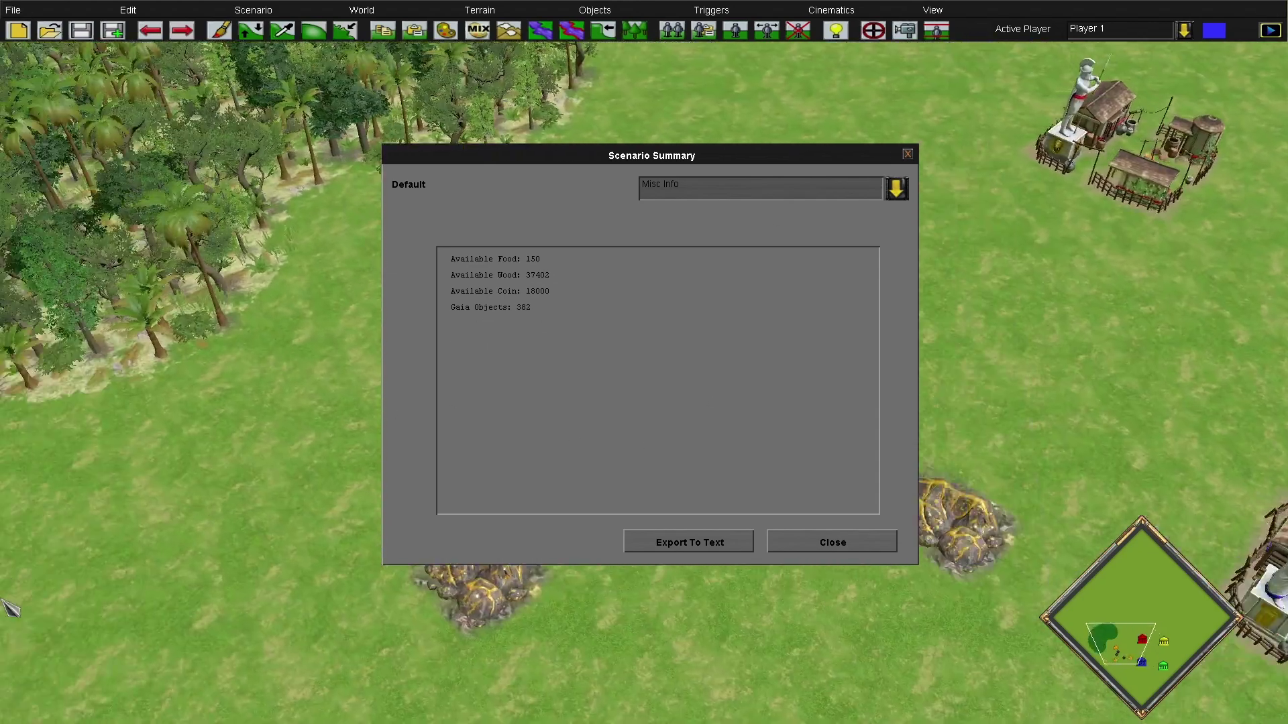
pyautogui.press('Escape')
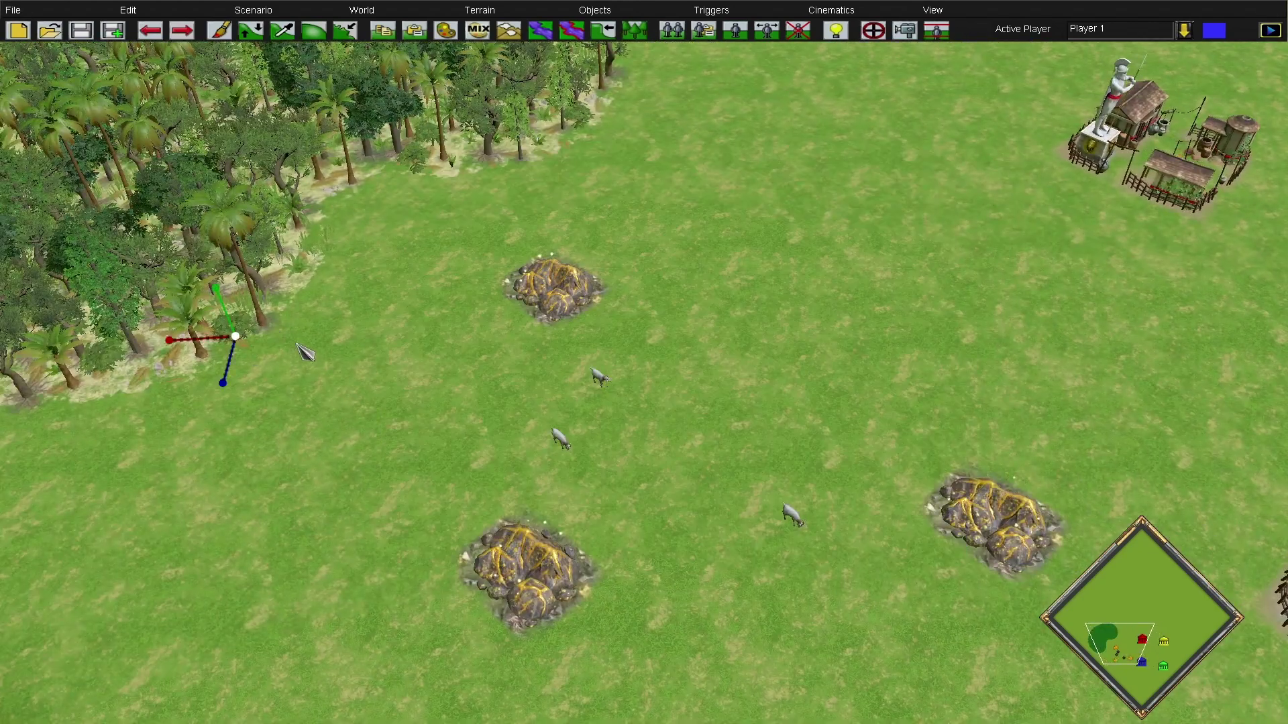
pyautogui.click(599, 379)
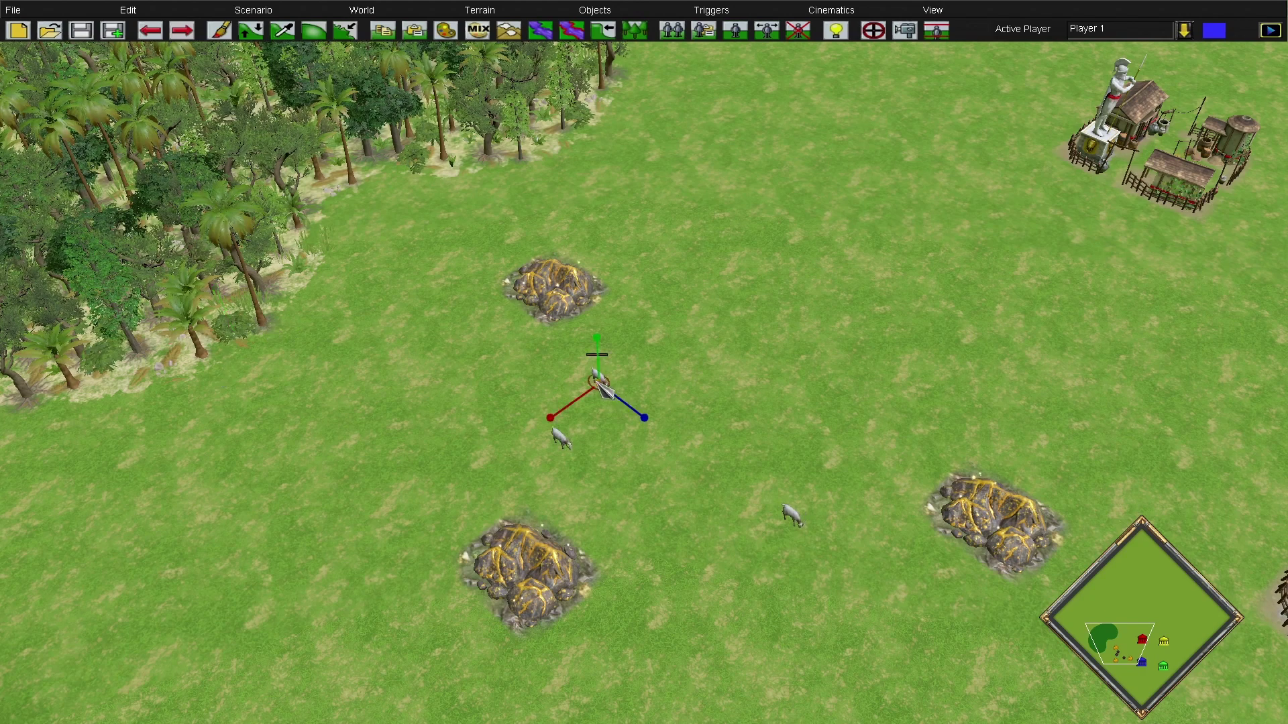
pyautogui.click(565, 281)
pyautogui.click(760, 322)
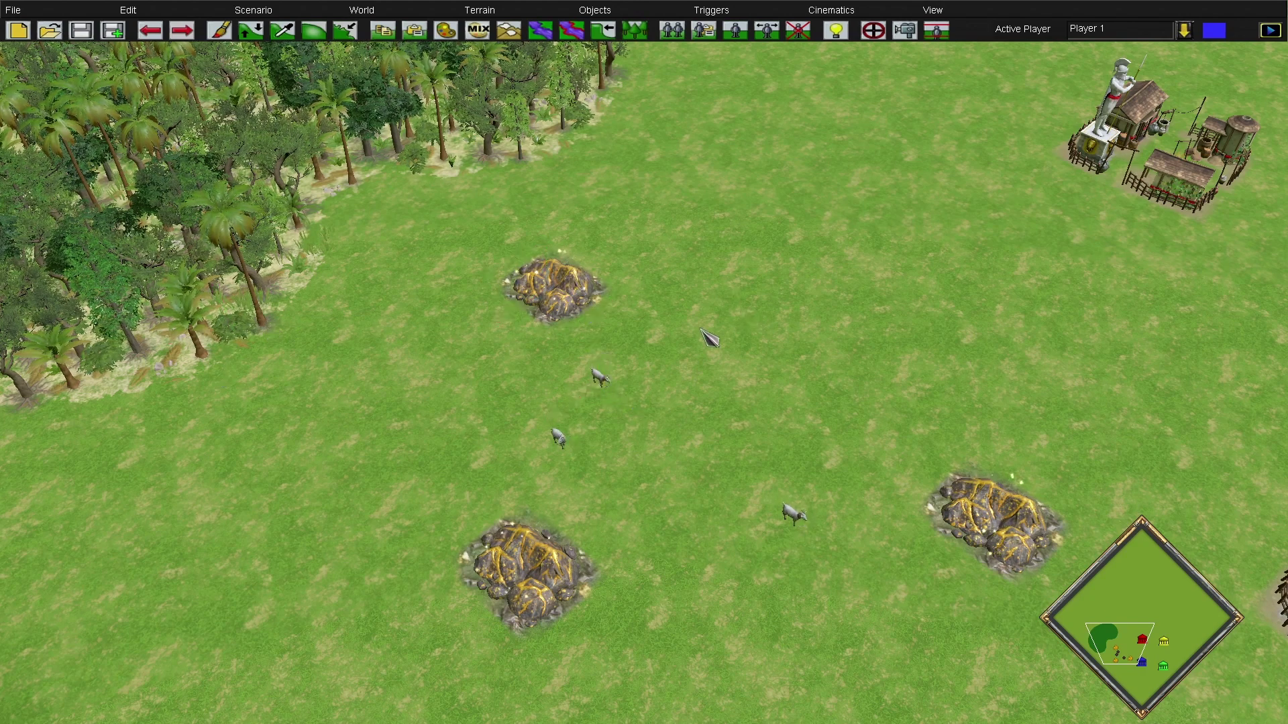
pyautogui.scroll(-5, 834, 303)
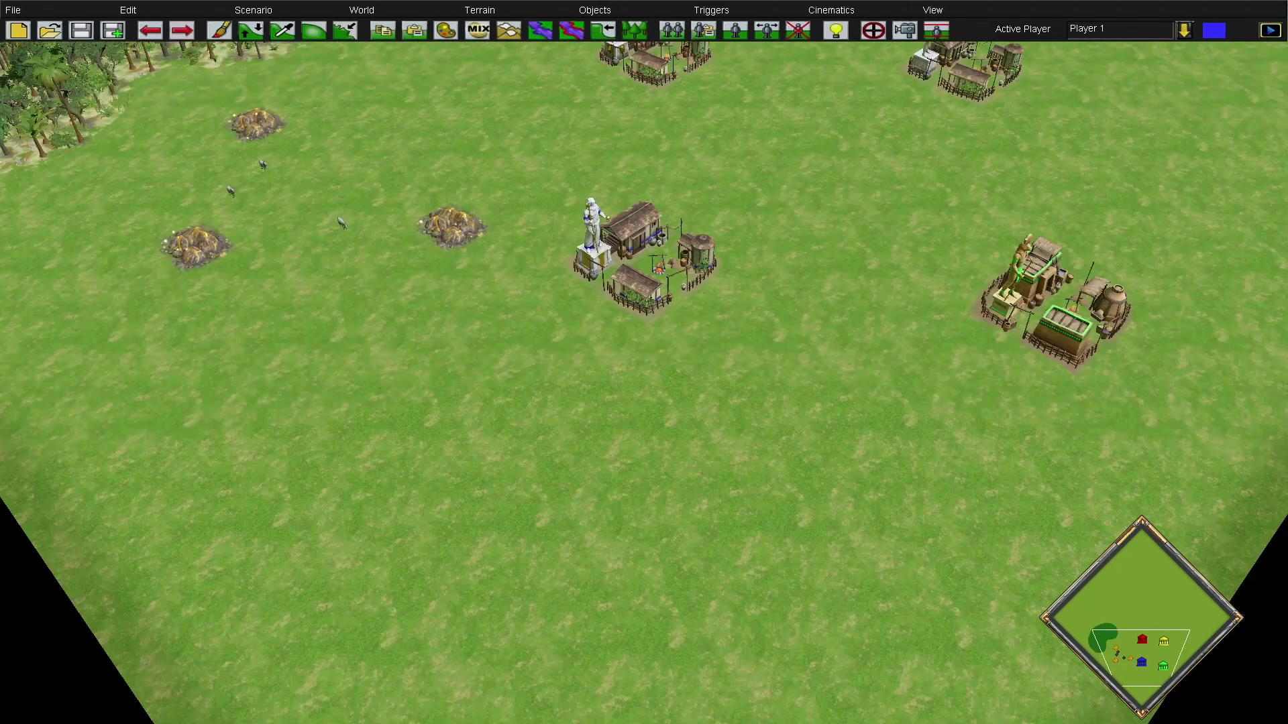
pyautogui.scroll(3, 932, 161)
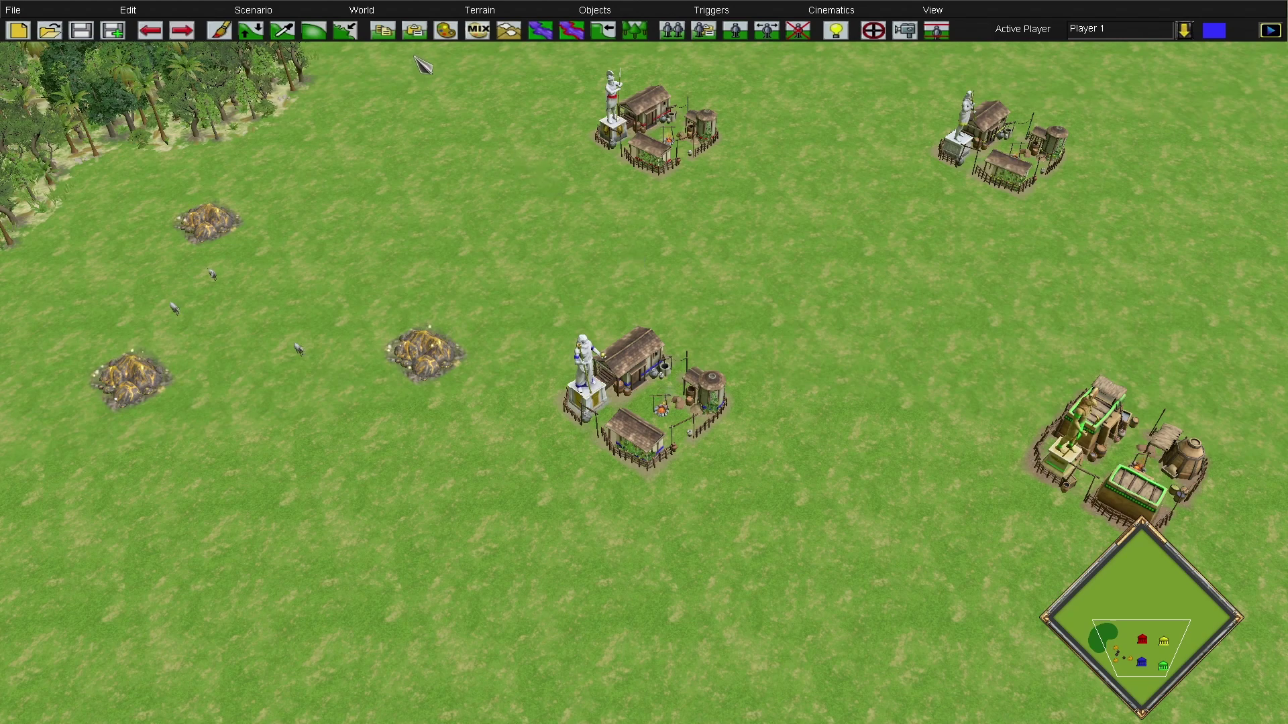
# Extend the map by 100 meters on all four sides and take the same amount off again
pyautogui.click(389, 13)
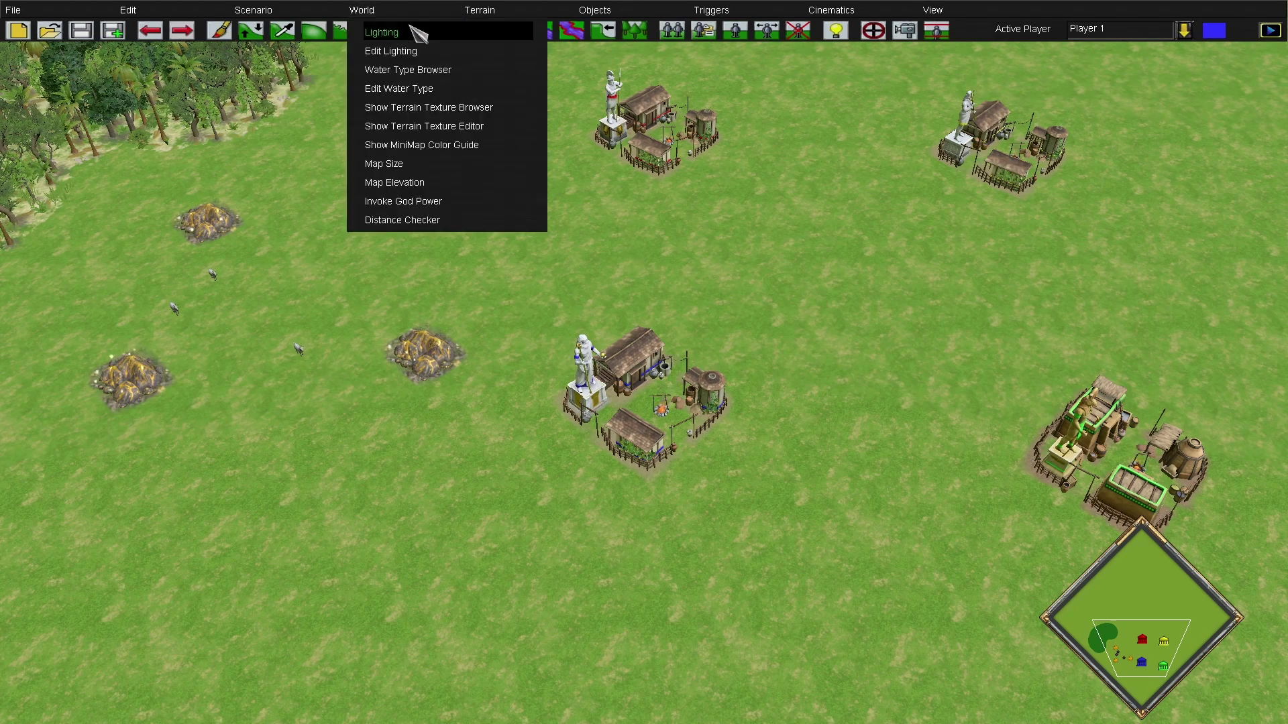
pyautogui.click(404, 167)
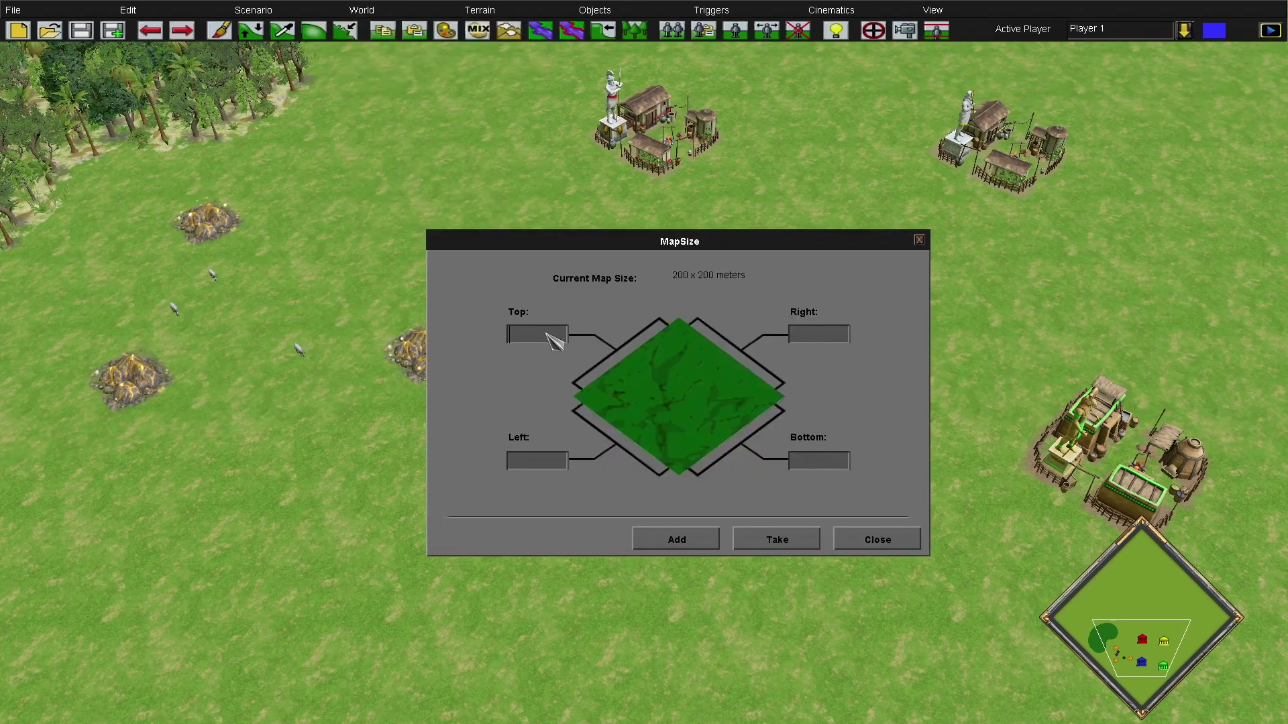
pyautogui.write('100100')
pyautogui.click(819, 336)
pyautogui.write('100')
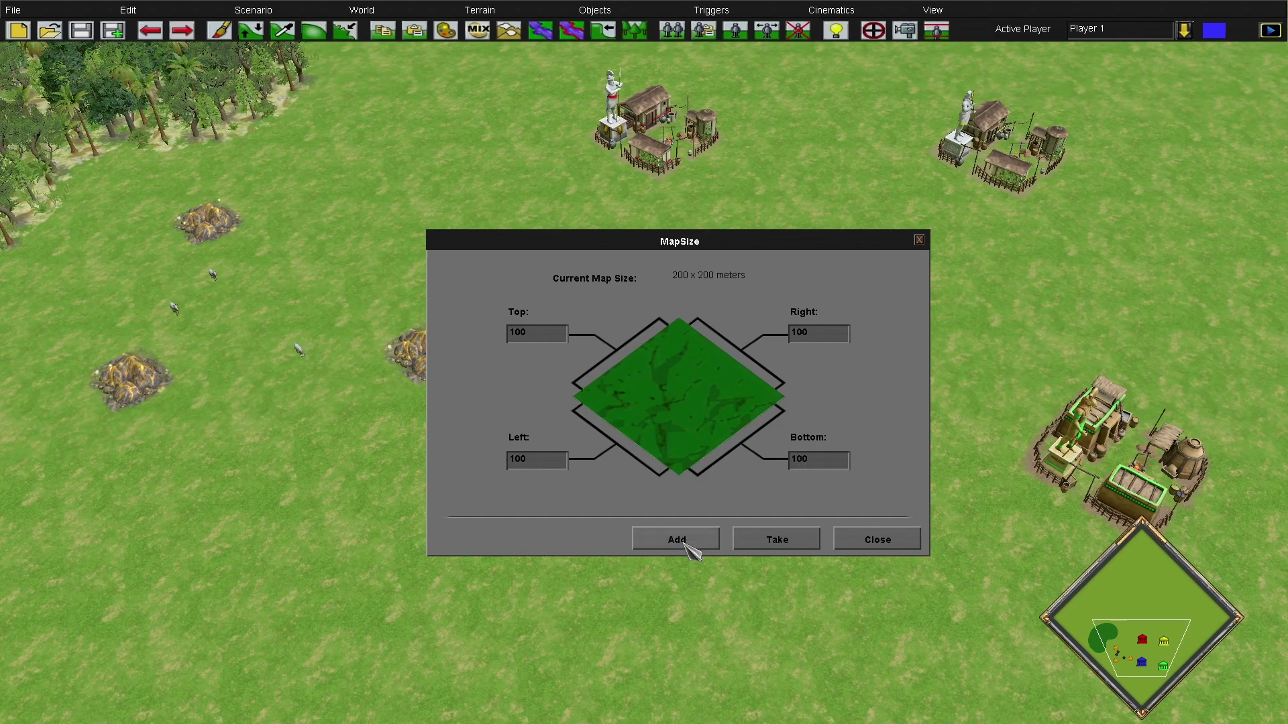
pyautogui.click(683, 543)
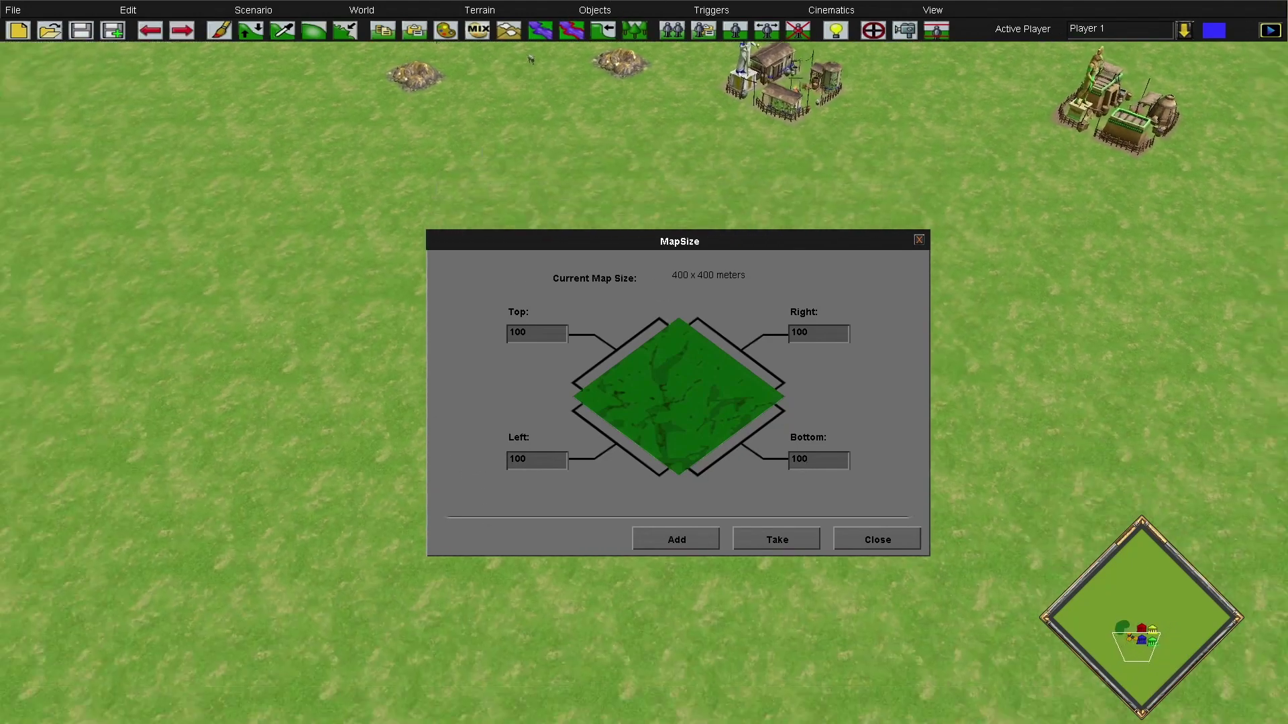
pyautogui.click(784, 536)
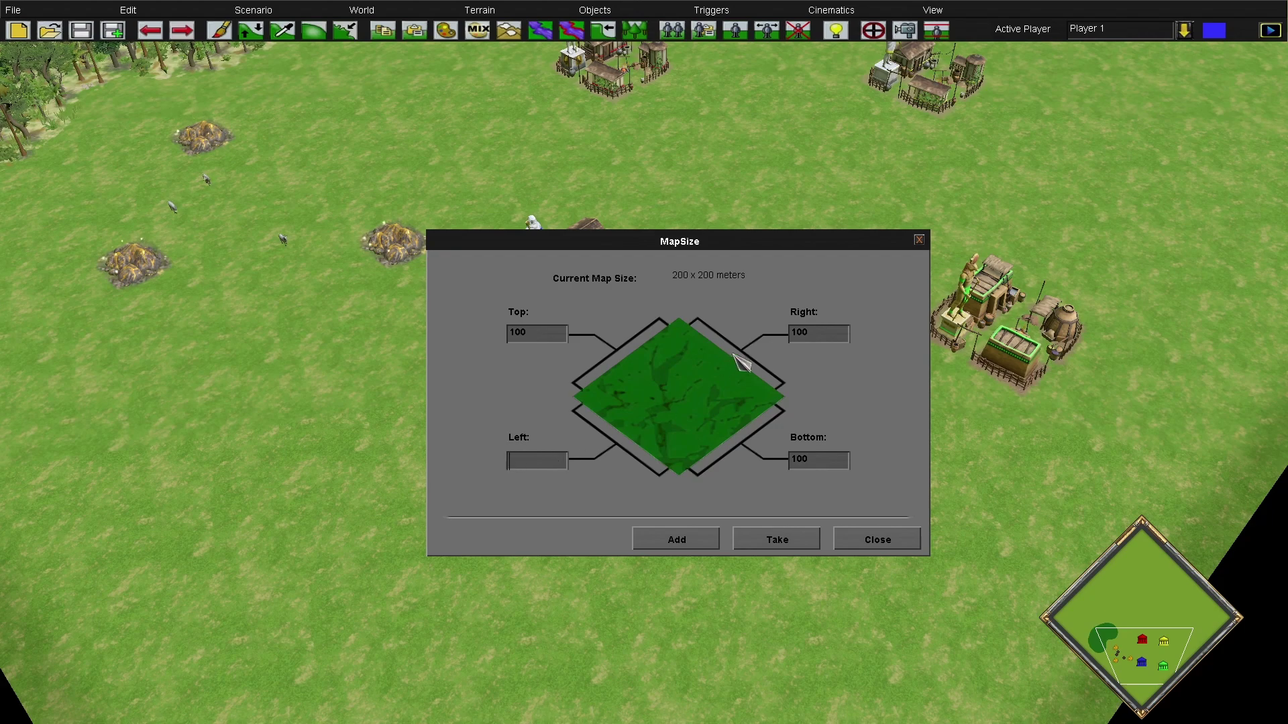
# Clear the Left and Right map size values and add 100 meters to only the Top and Bottom sides
pyautogui.press('BackSpace')
pyautogui.press('BackSpace')
pyautogui.press('BackSpace')
pyautogui.click(678, 540)
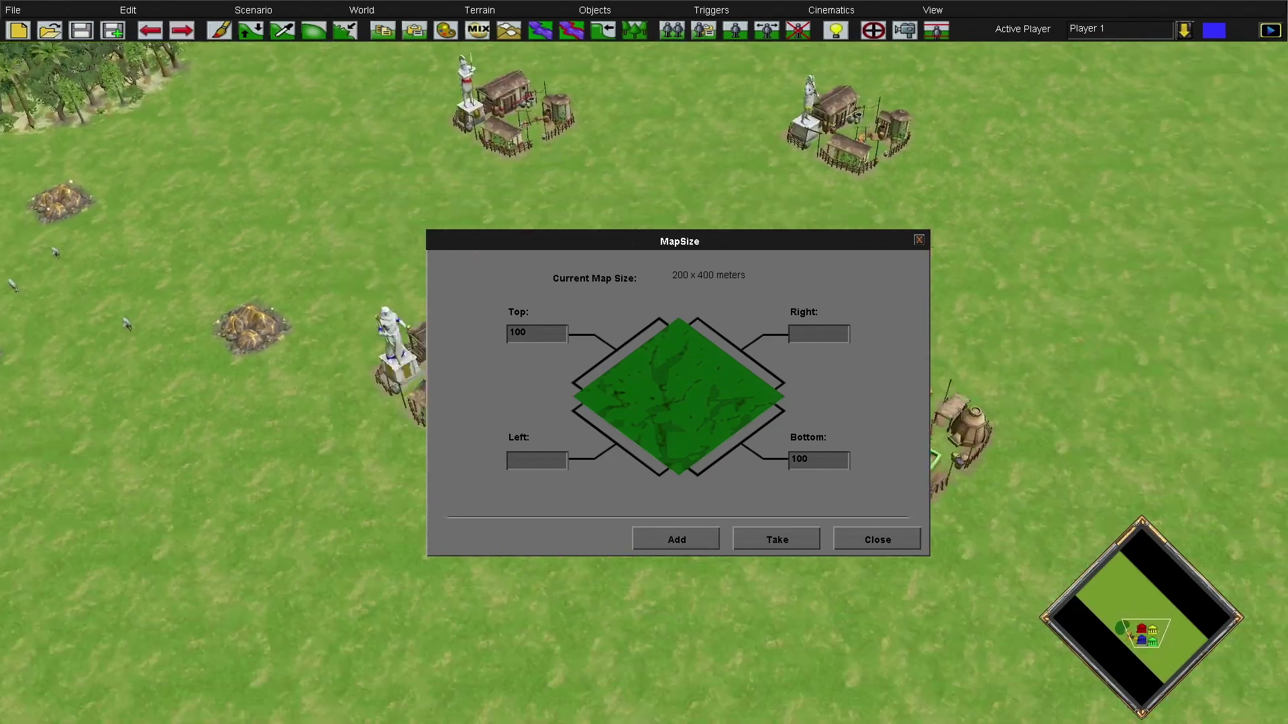
# Remove 50 meters from the Left and Right sides of the map, leaving Top and Bottom blank, and inspect the bases
pyautogui.press('BackSpace')
pyautogui.press('BackSpace')
pyautogui.press('BackSpace')
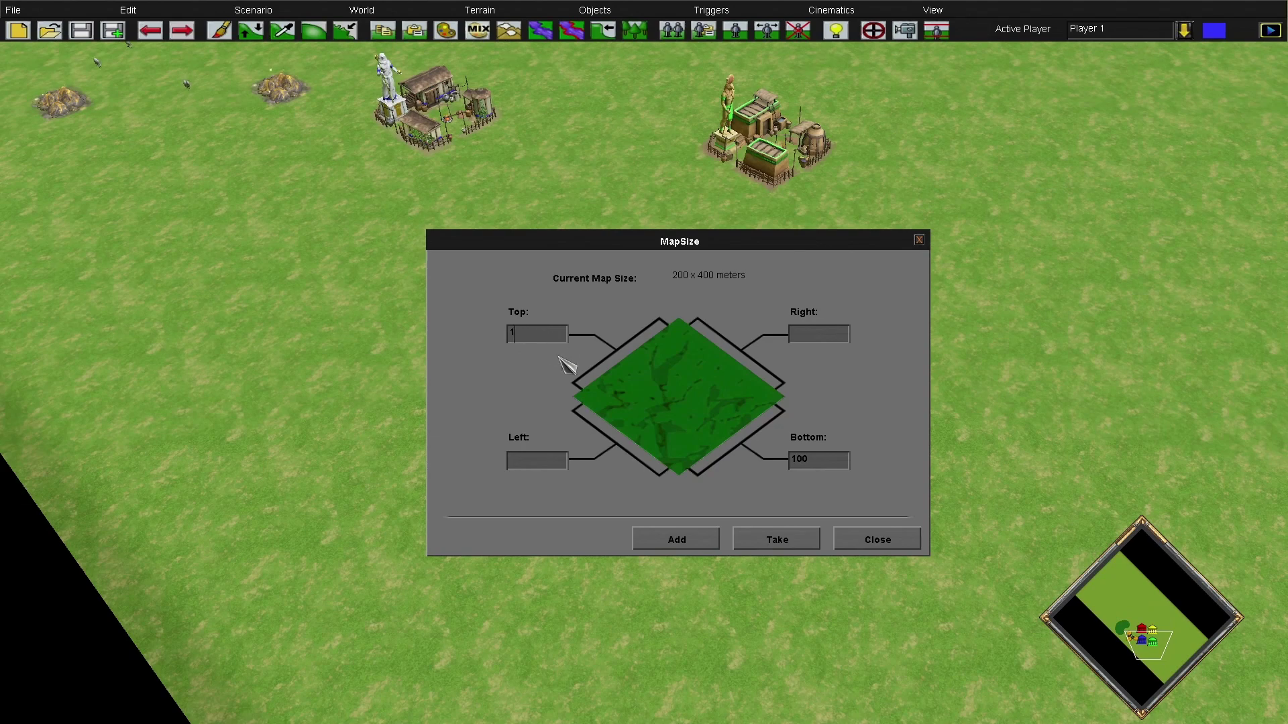
pyautogui.press('BackSpace')
pyautogui.press('BackSpace')
pyautogui.press('BackSpace')
pyautogui.click(814, 336)
pyautogui.write('50')
pyautogui.click(544, 460)
pyautogui.write('50')
pyautogui.click(778, 539)
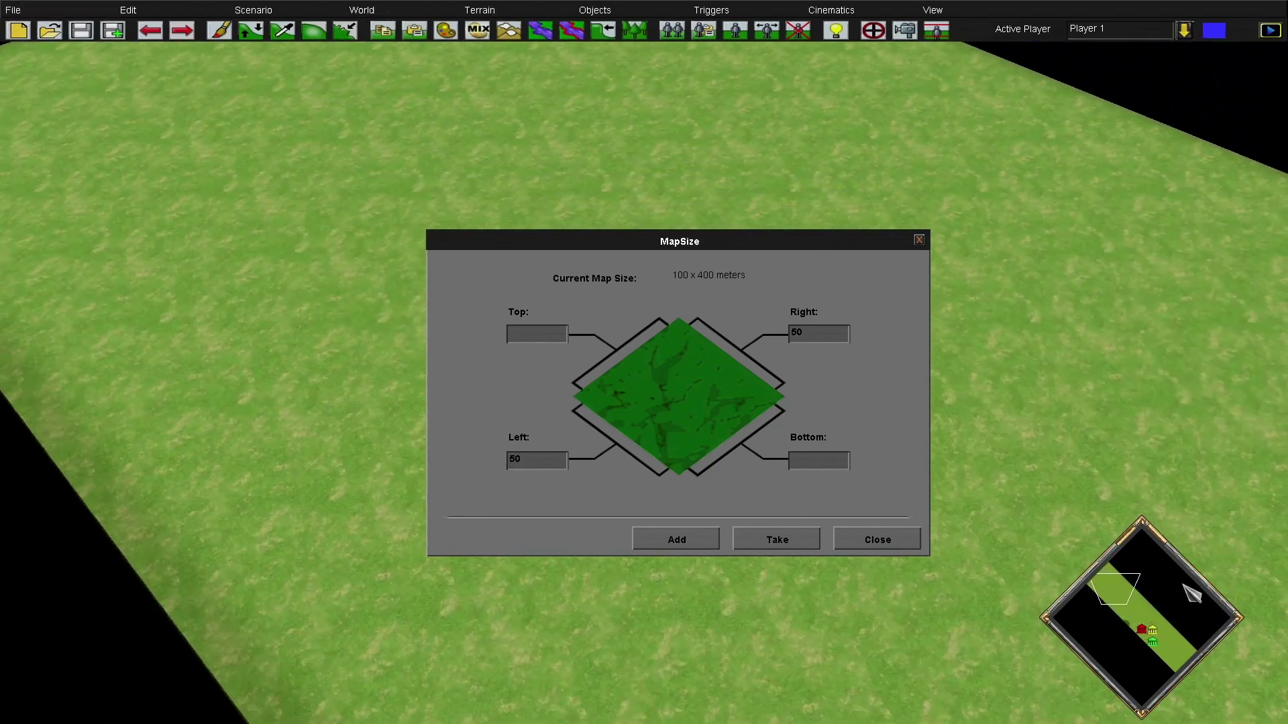
pyautogui.click(1154, 638)
pyautogui.click(1154, 643)
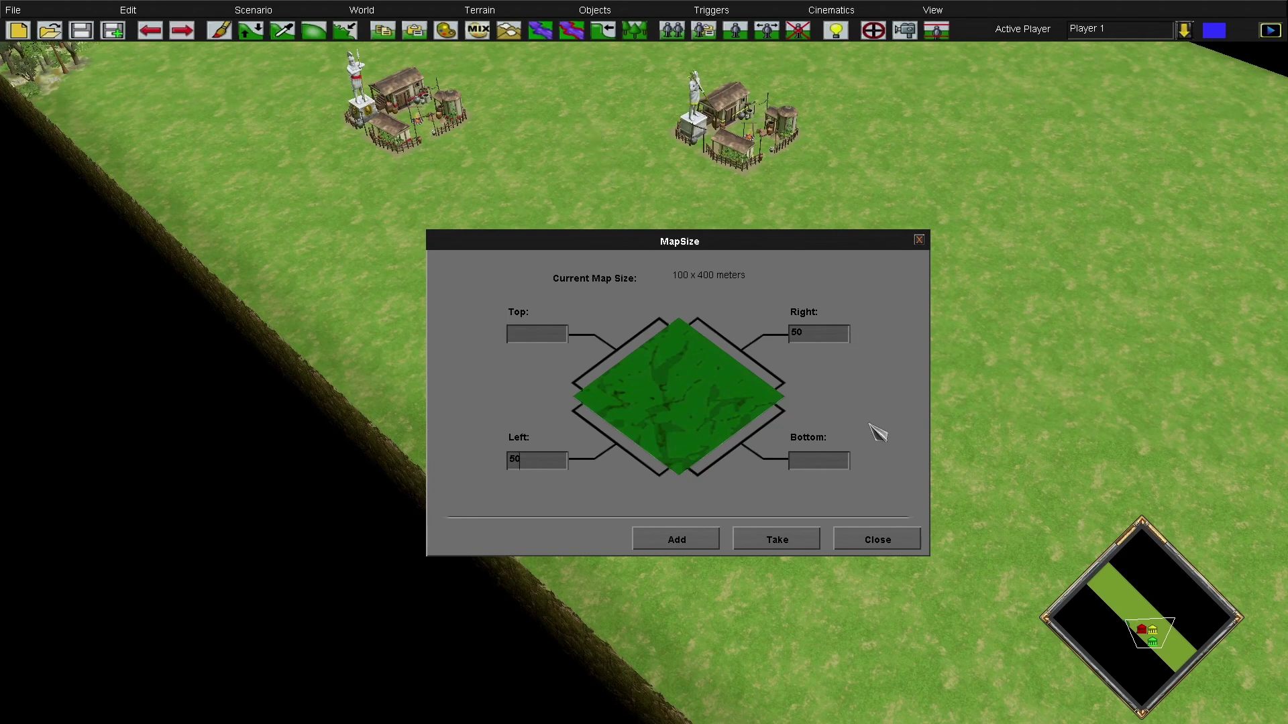
pyautogui.click(877, 540)
# Apply the base_snow preset as the world lighting
pyautogui.moveTo(838, 563); pyautogui.dragTo(918, 496, button='middle')
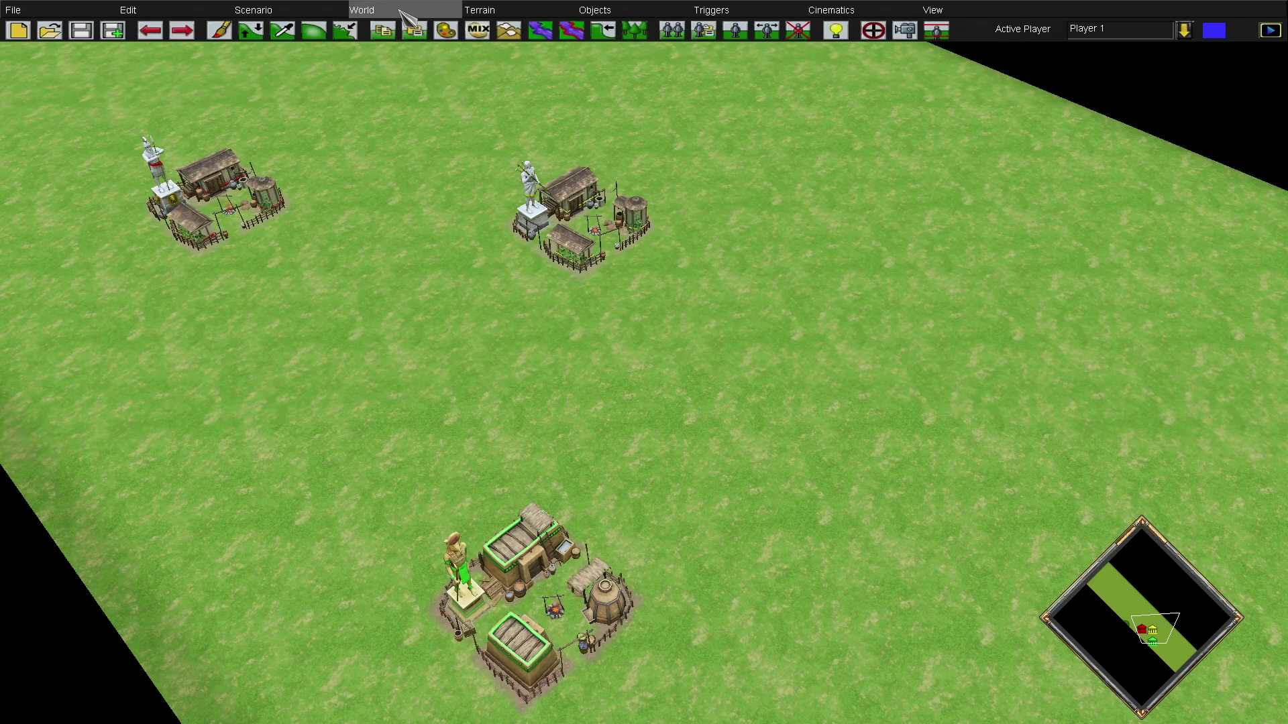
pyautogui.click(361, 10)
pyautogui.click(402, 49)
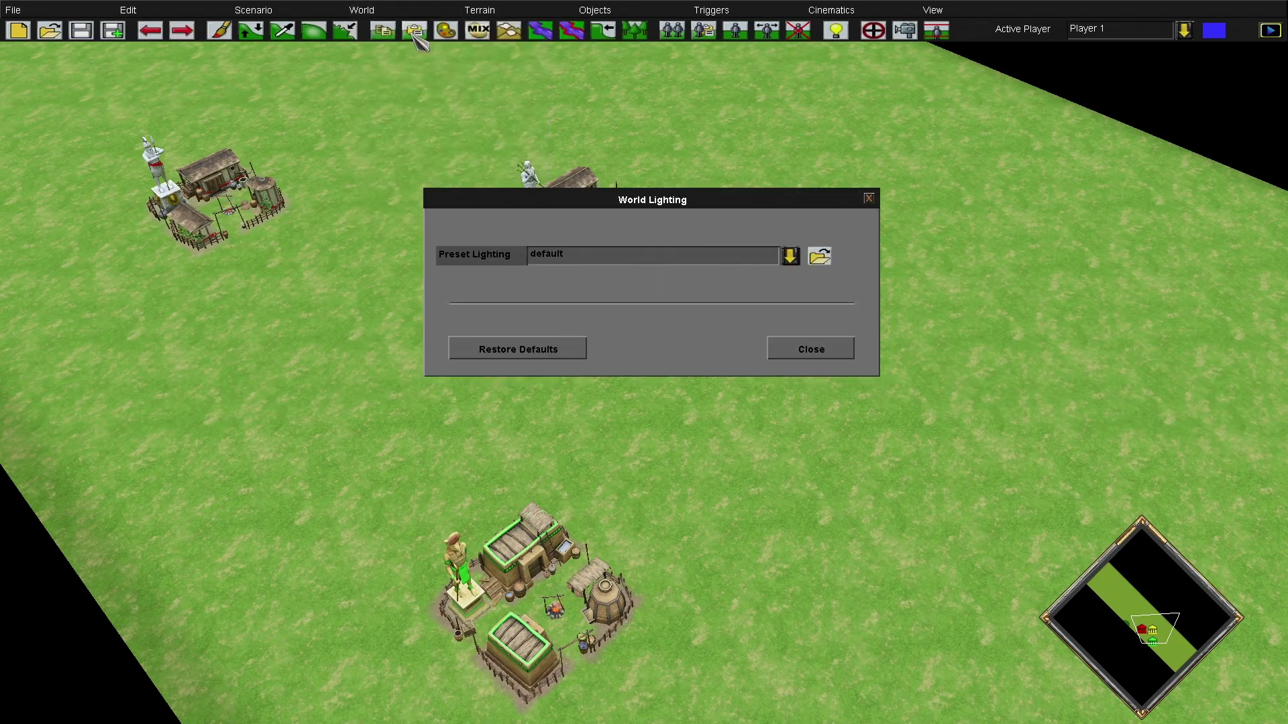
pyautogui.click(593, 263)
pyautogui.scroll(-1, 648, 375)
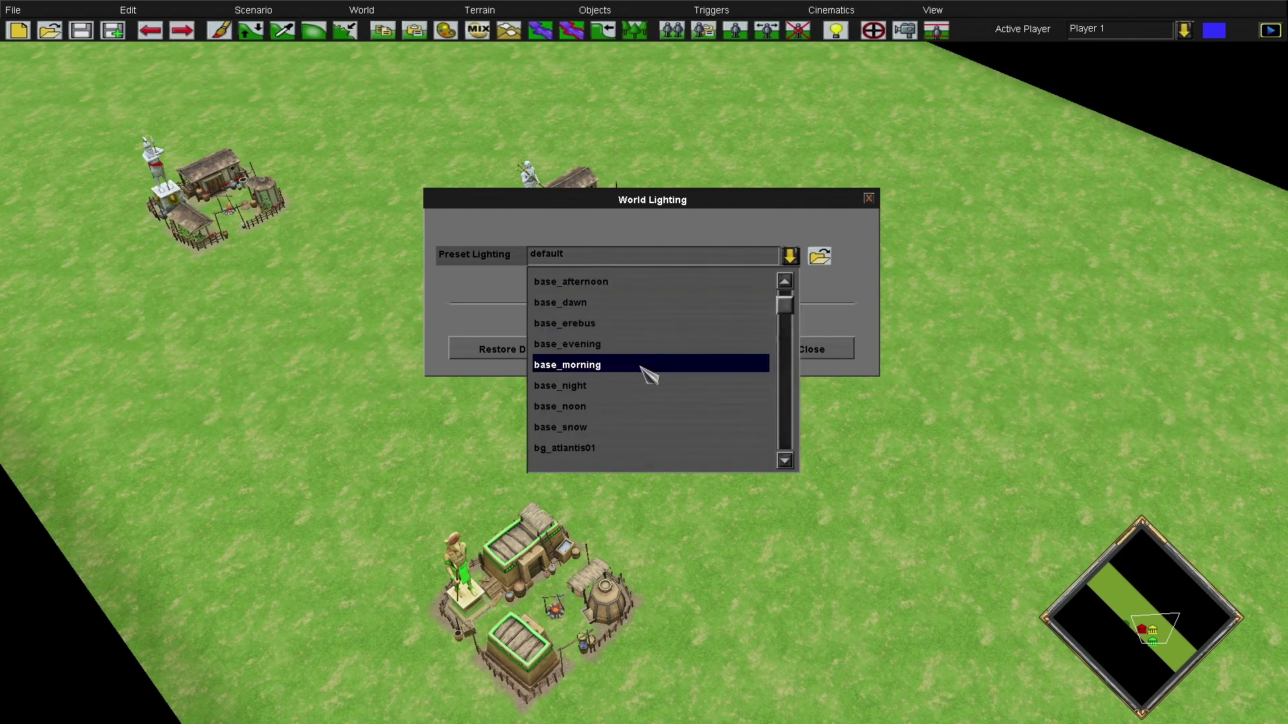
pyautogui.scroll(-1, 637, 382)
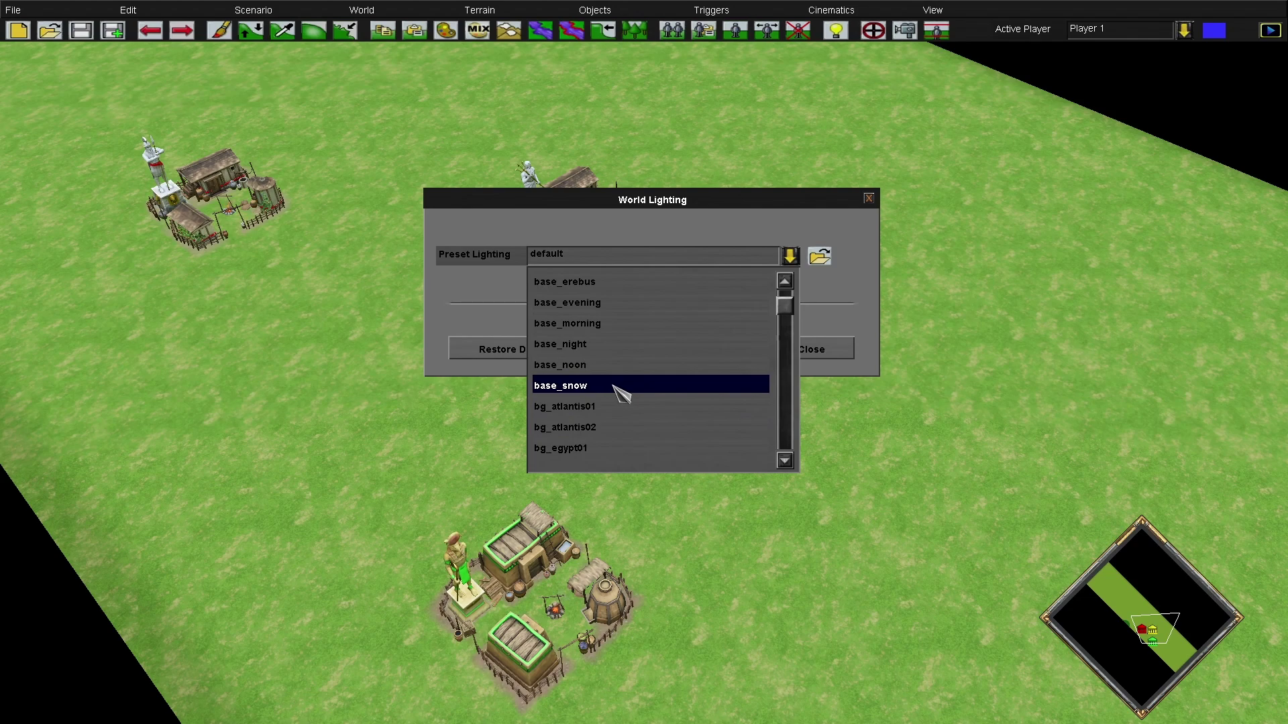
pyautogui.click(620, 394)
# Change the world lighting preset to bonus_reginleif01
pyautogui.click(595, 257)
pyautogui.scroll(-1, 627, 396)
pyautogui.scroll(-2, 613, 456)
pyautogui.scroll(-1, 644, 422)
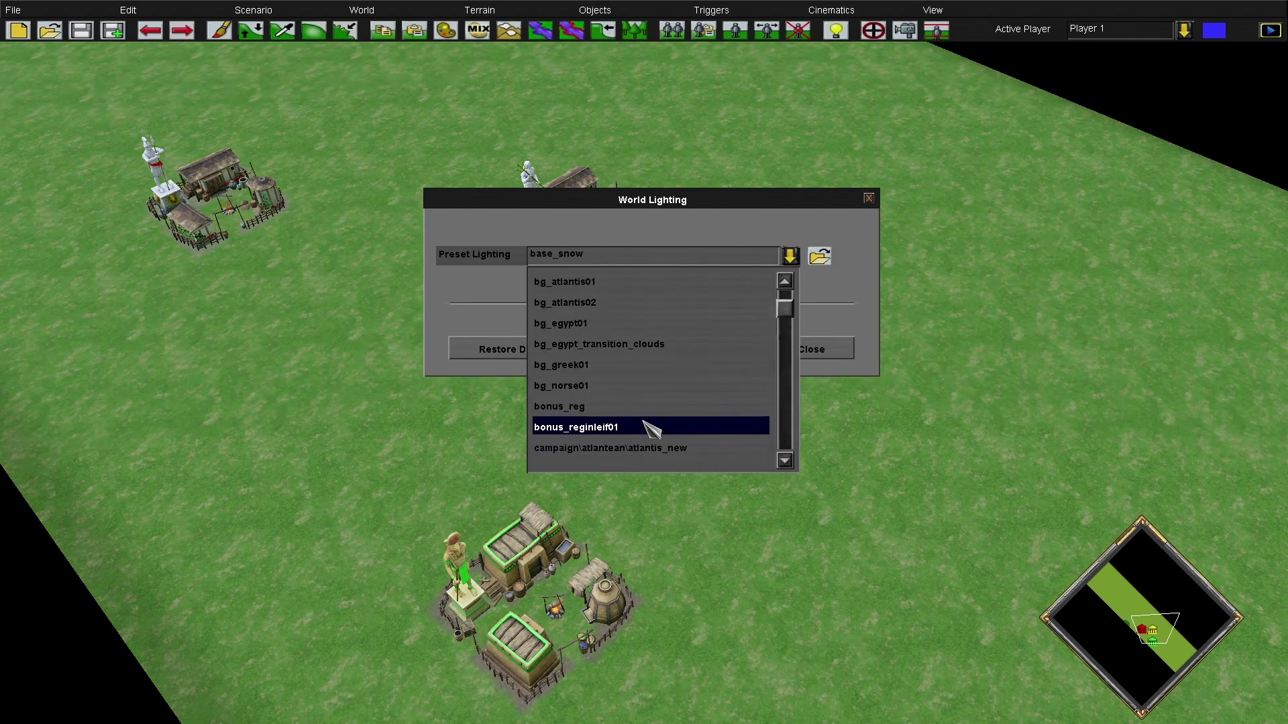
pyautogui.click(642, 429)
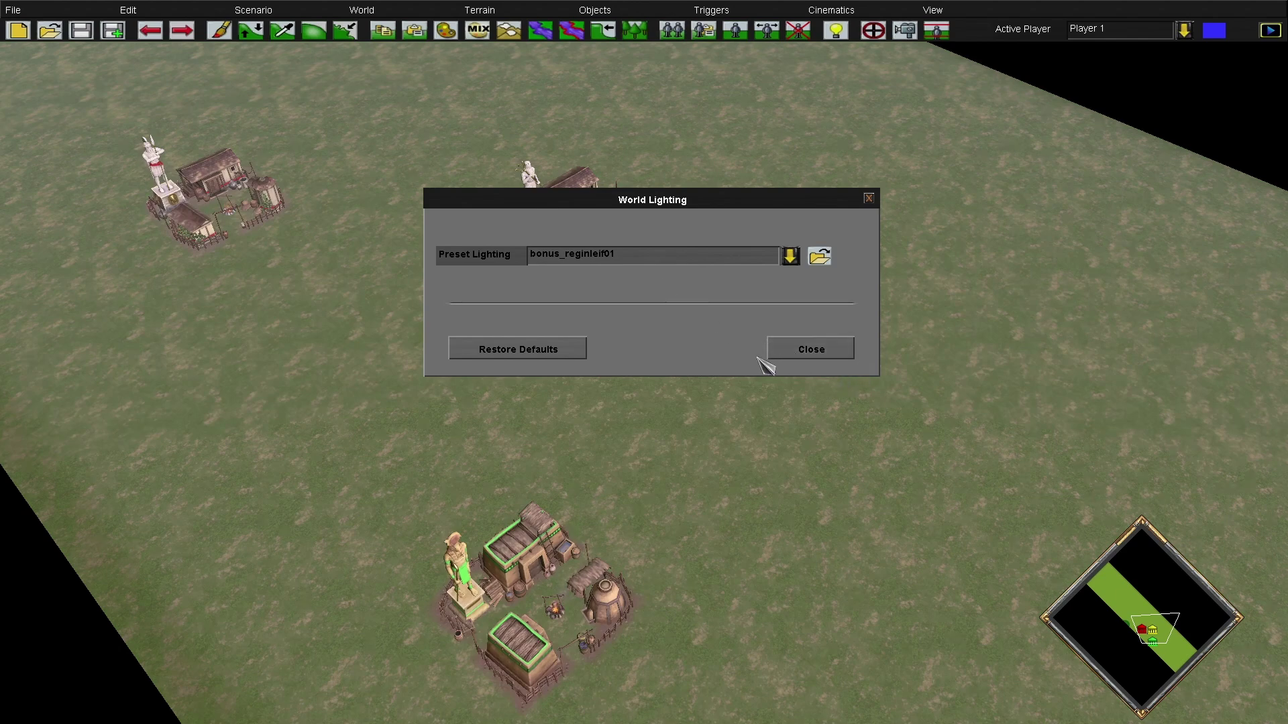
pyautogui.click(809, 359)
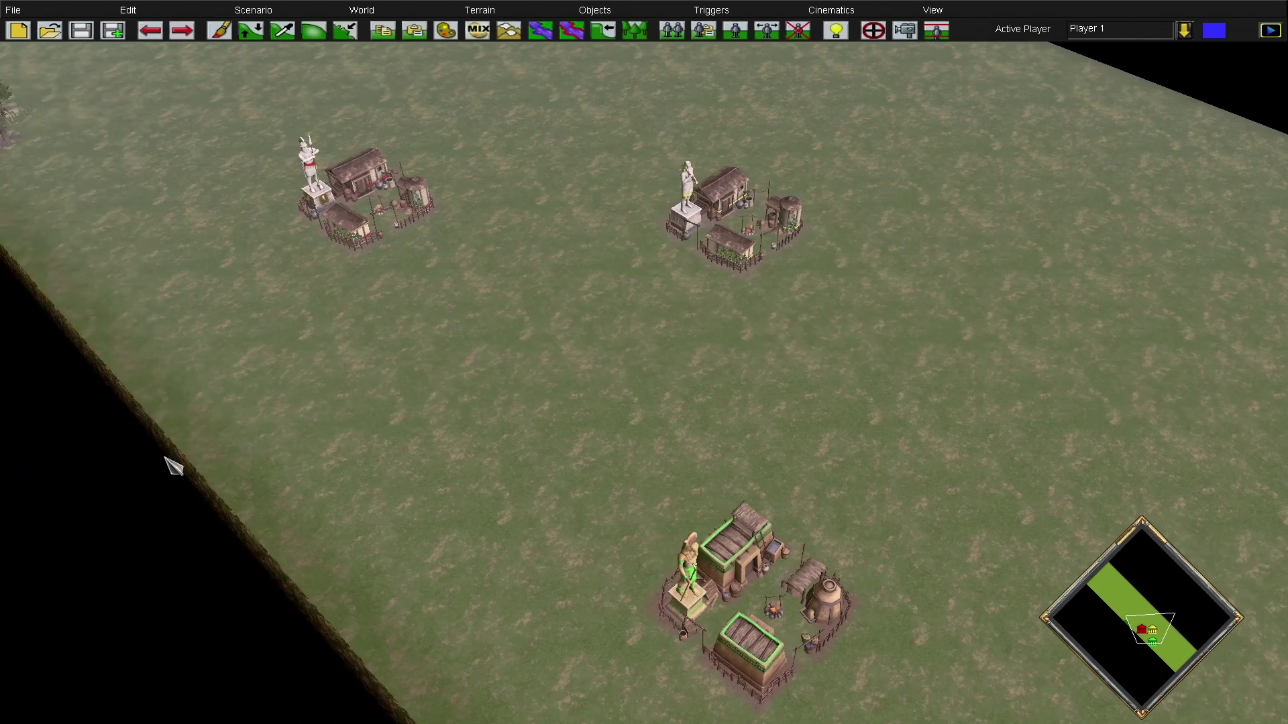
# Restore the default world lighting and apply the dusk preset
pyautogui.moveTo(2, 2)
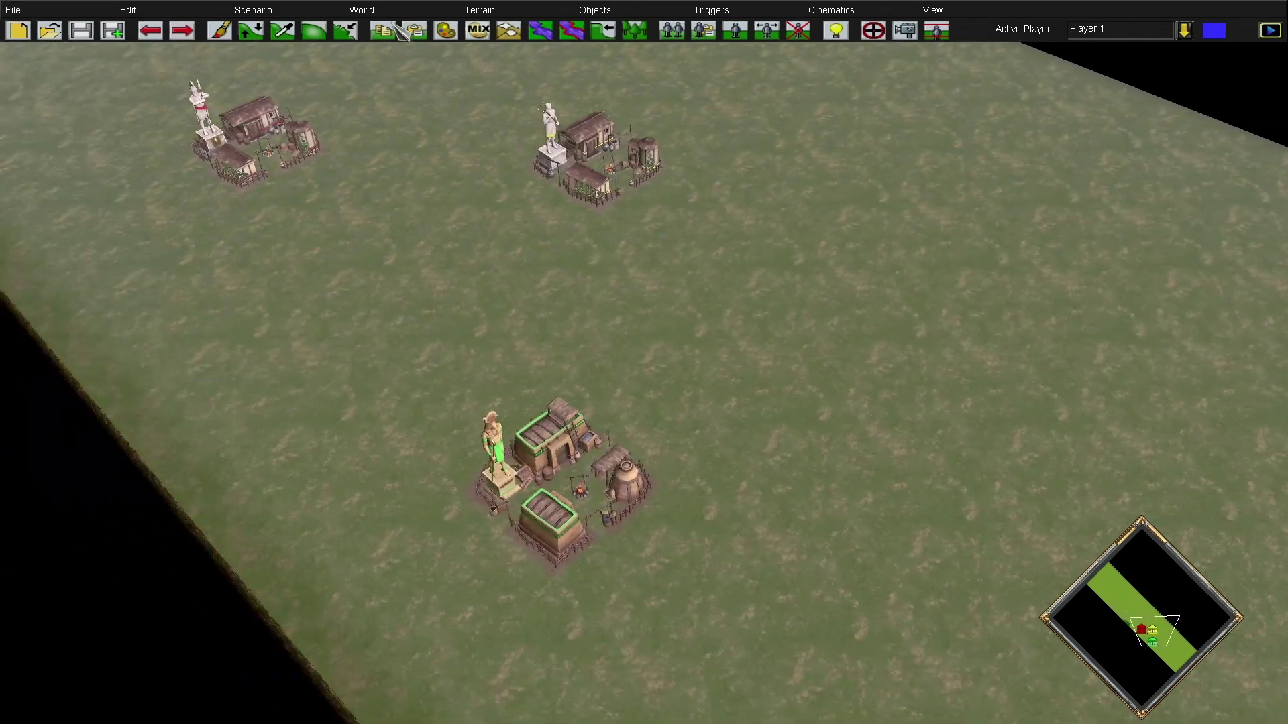
pyautogui.click(362, 10)
pyautogui.click(415, 49)
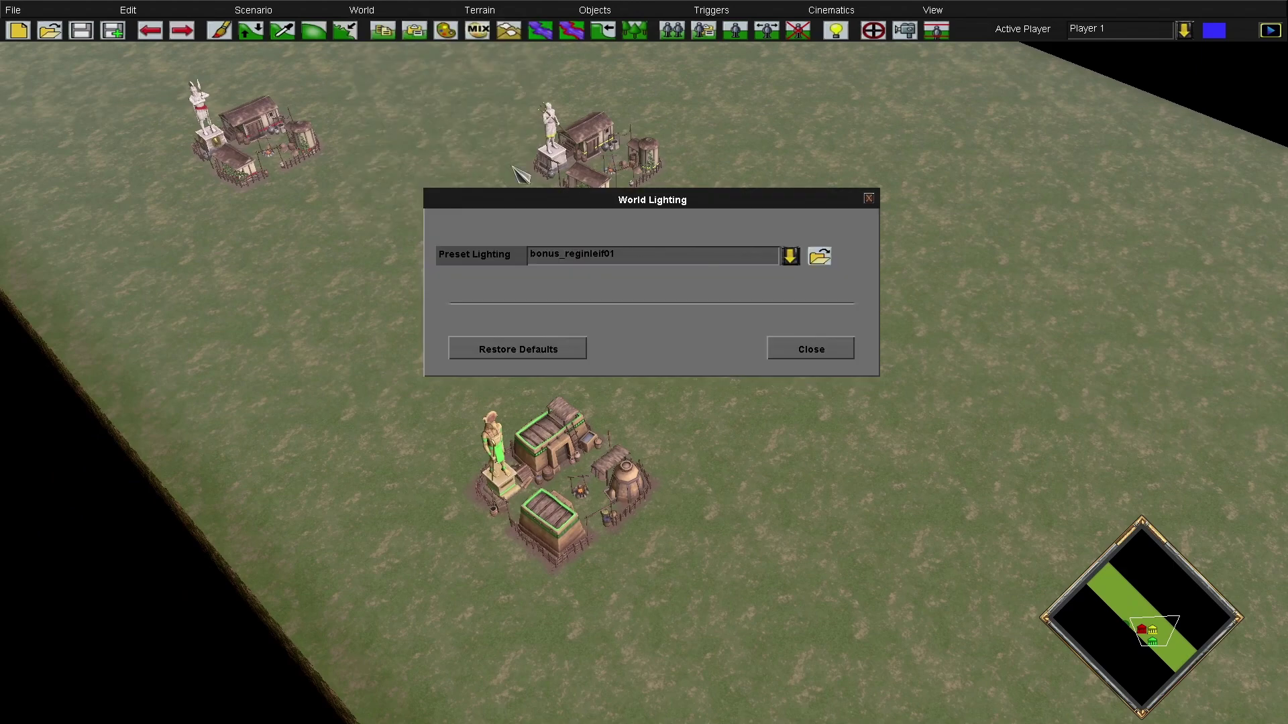
pyautogui.click(539, 352)
pyautogui.click(615, 255)
pyautogui.scroll(-10, 646, 364)
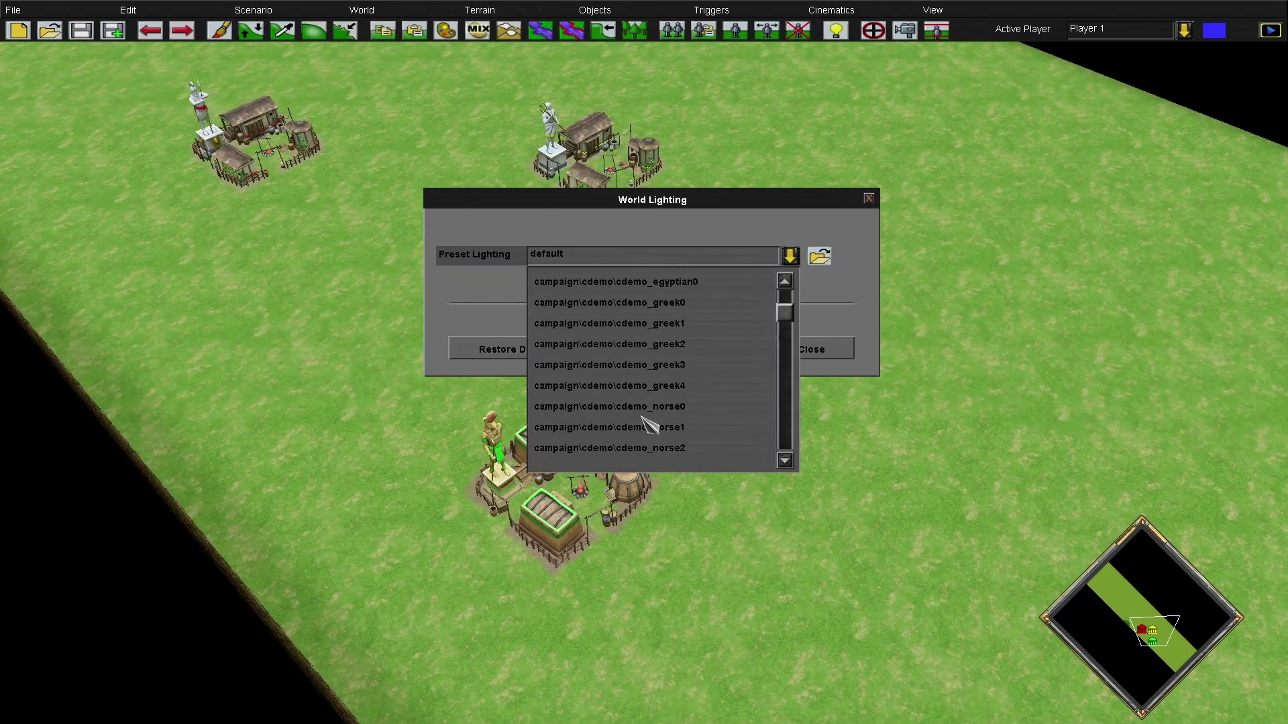
pyautogui.scroll(-10, 661, 419)
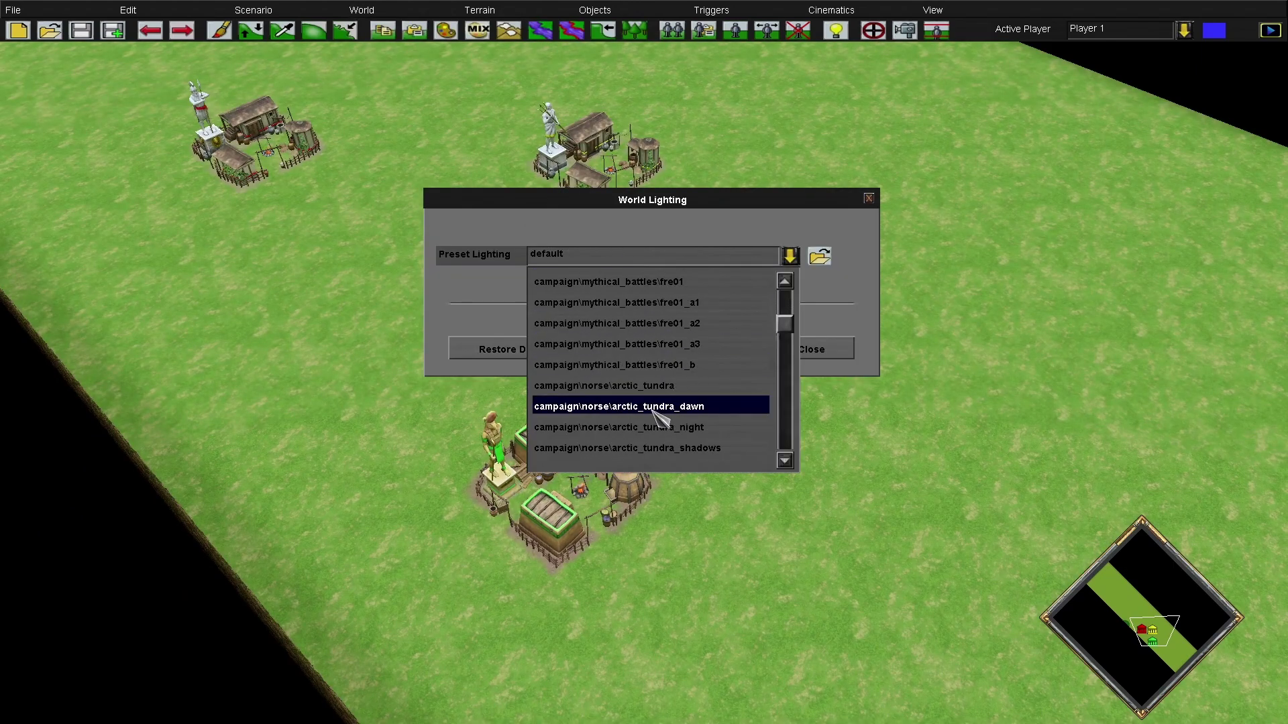
pyautogui.click(595, 407)
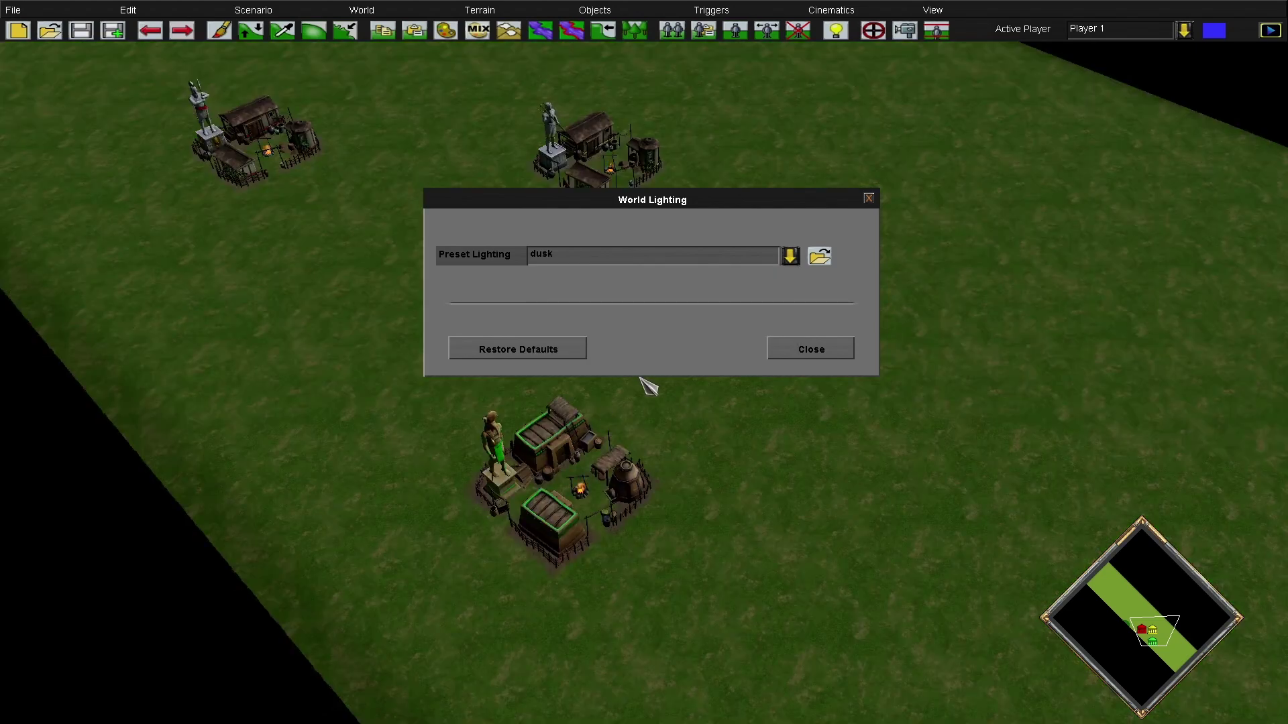
pyautogui.click(833, 351)
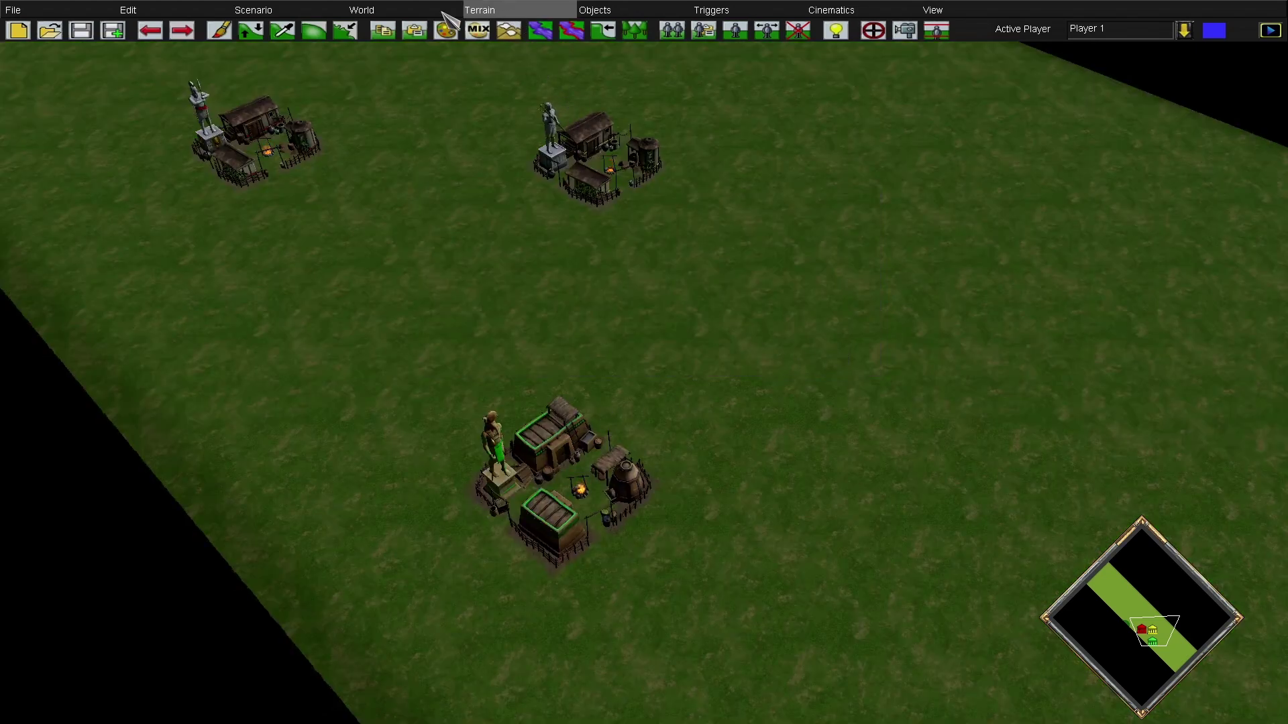
# In the Lighting Editor, set the sun inclination to about 0.948 rad (54 deg) and the sun rotation to about -1.807 rad (-104 deg)
pyautogui.click(415, 11)
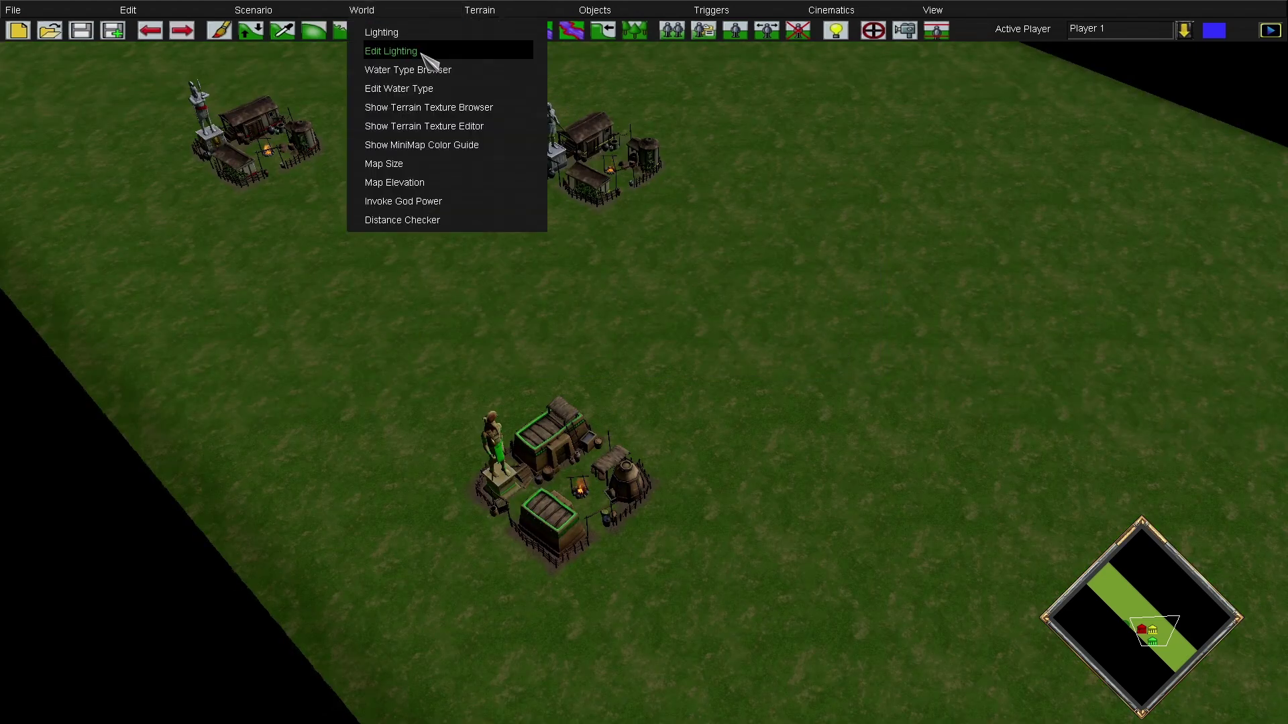
pyautogui.click(423, 51)
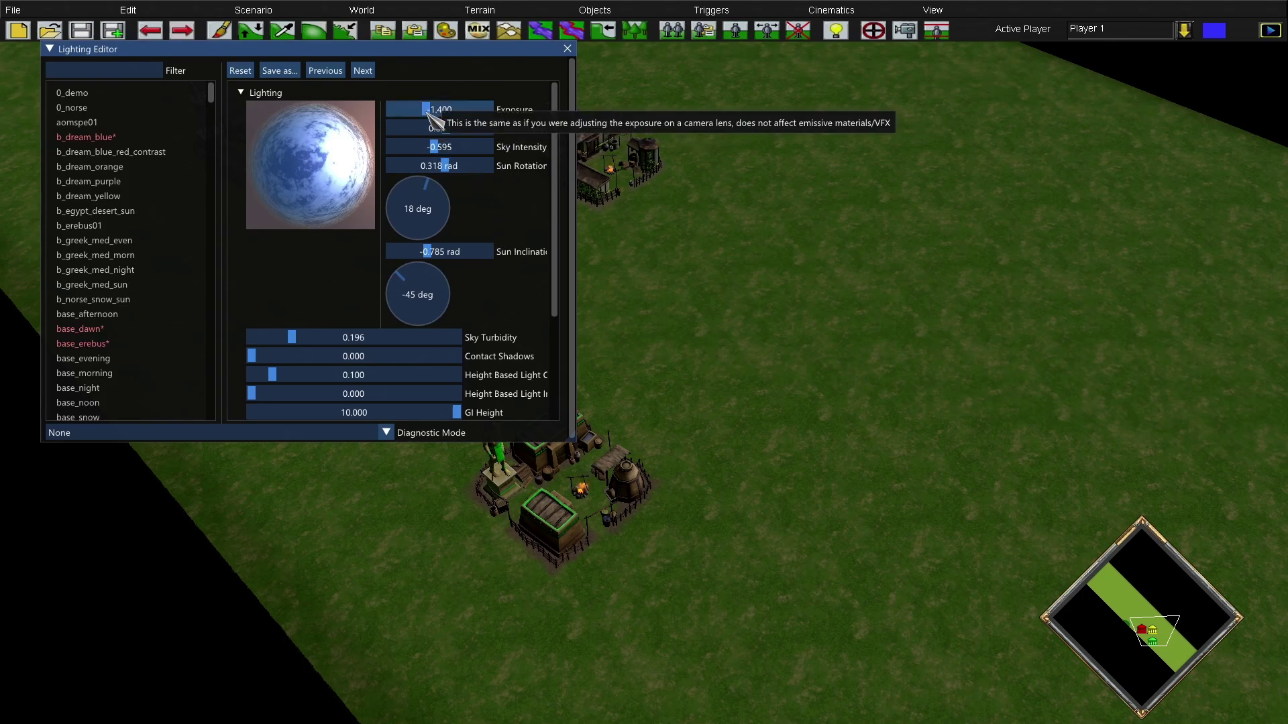
pyautogui.moveTo(430, 116)
pyautogui.mouseDown()
pyautogui.moveTo(490, 118)
pyautogui.moveTo(429, 115)
pyautogui.mouseUp()
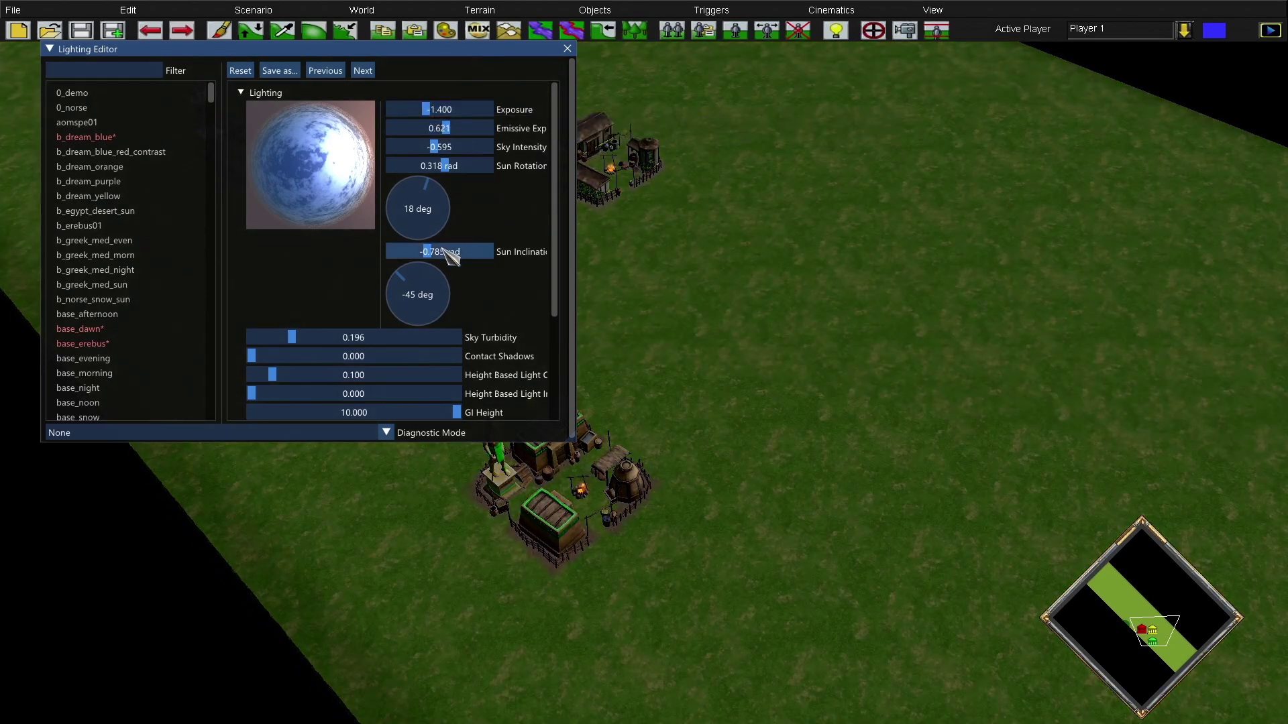
pyautogui.moveTo(432, 256); pyautogui.dragTo(468, 254)
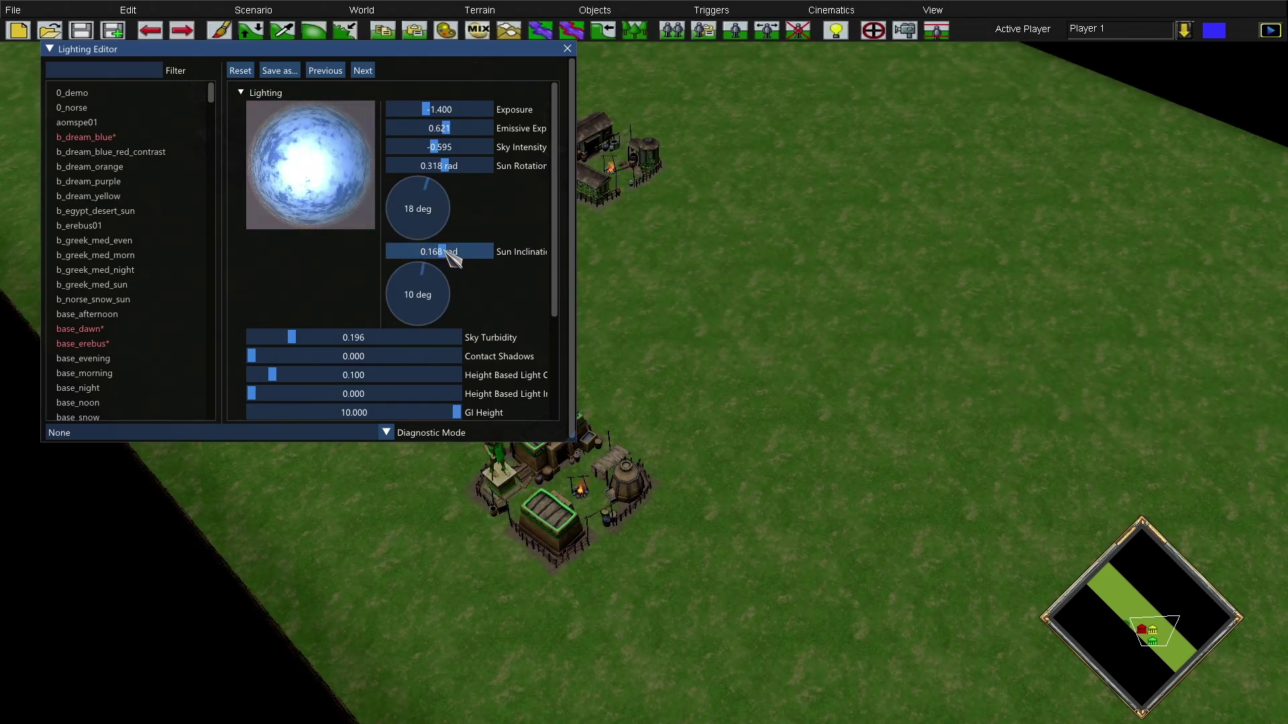
pyautogui.moveTo(444, 251)
pyautogui.mouseDown()
pyautogui.moveTo(432, 249)
pyautogui.moveTo(467, 253)
pyautogui.mouseUp()
pyautogui.moveTo(423, 190); pyautogui.dragTo(374, 244)
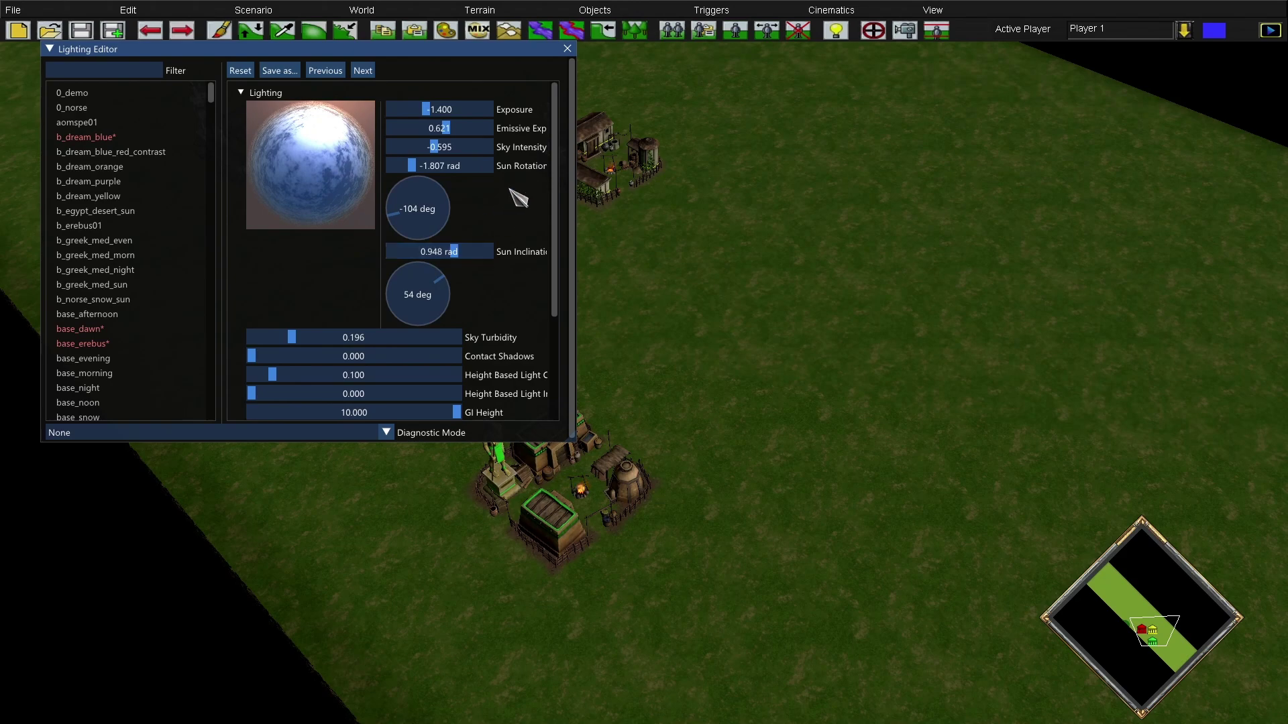
# Close the Lighting Editor and examine the terrain and settlements under the adjusted lighting
pyautogui.click(567, 49)
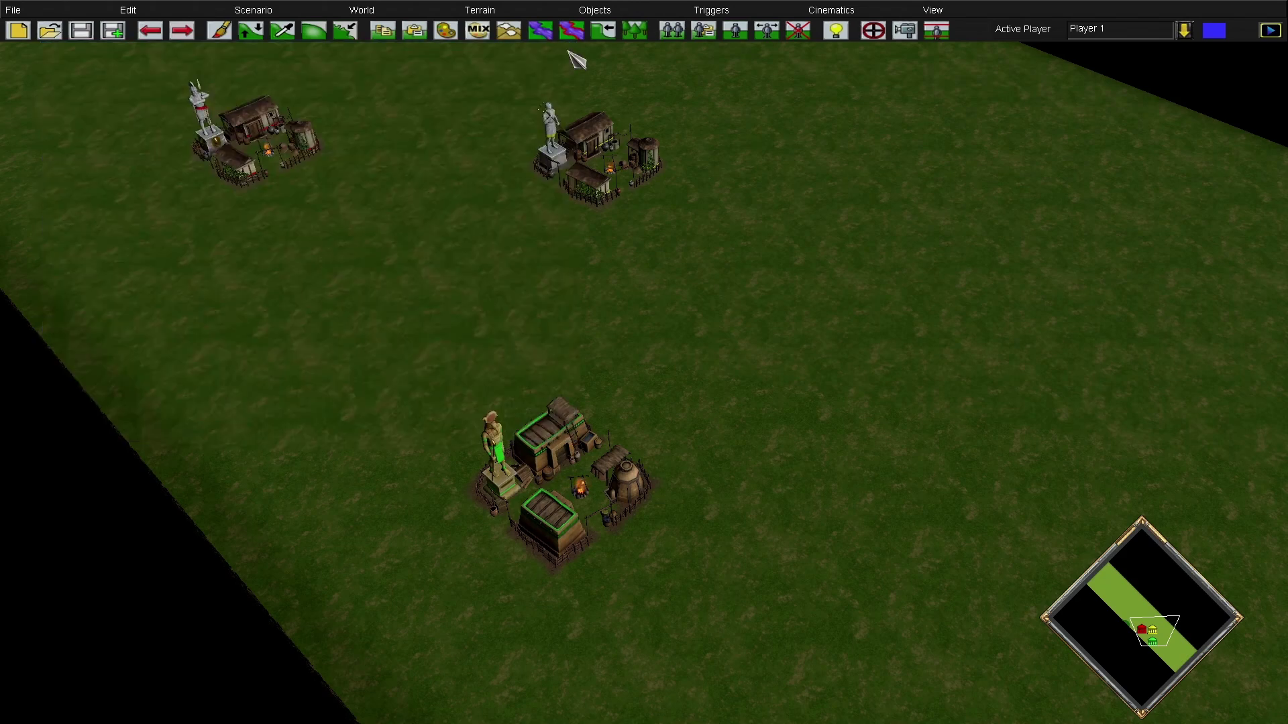
pyautogui.moveTo(490, 149); pyautogui.dragTo(443, 67, button='right')
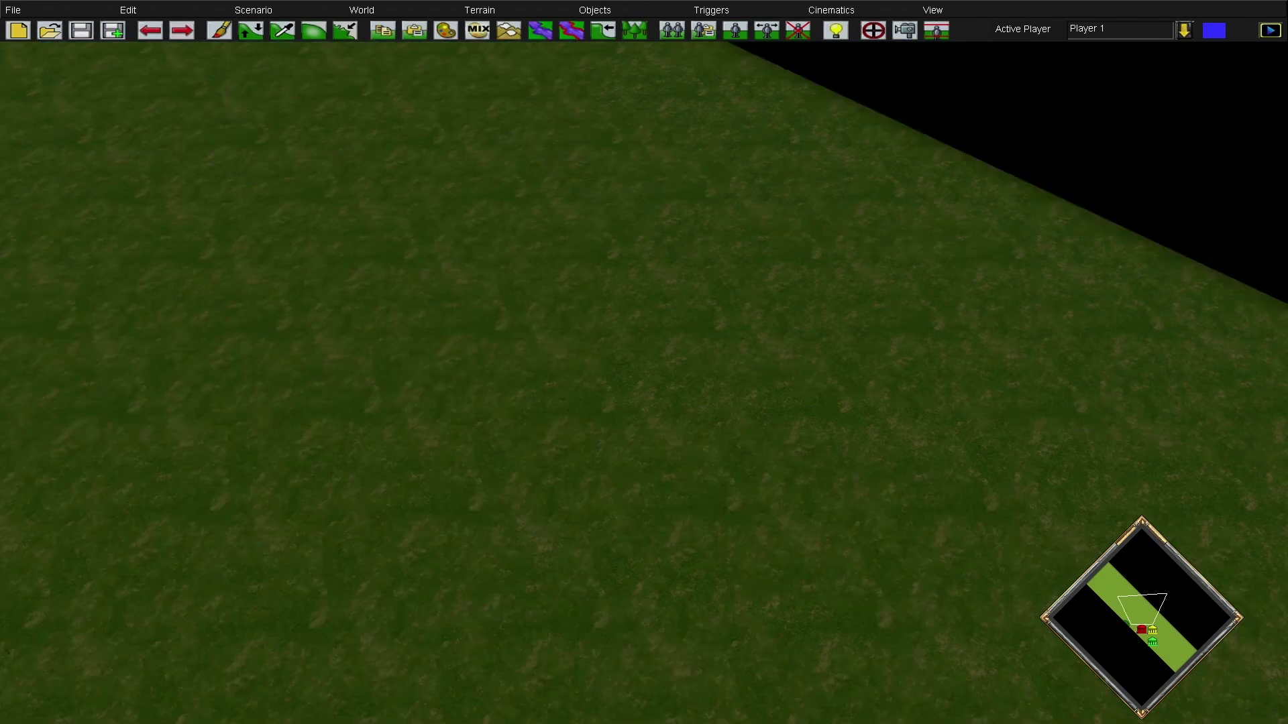
pyautogui.moveTo(851, 267); pyautogui.dragTo(998, 633, button='right')
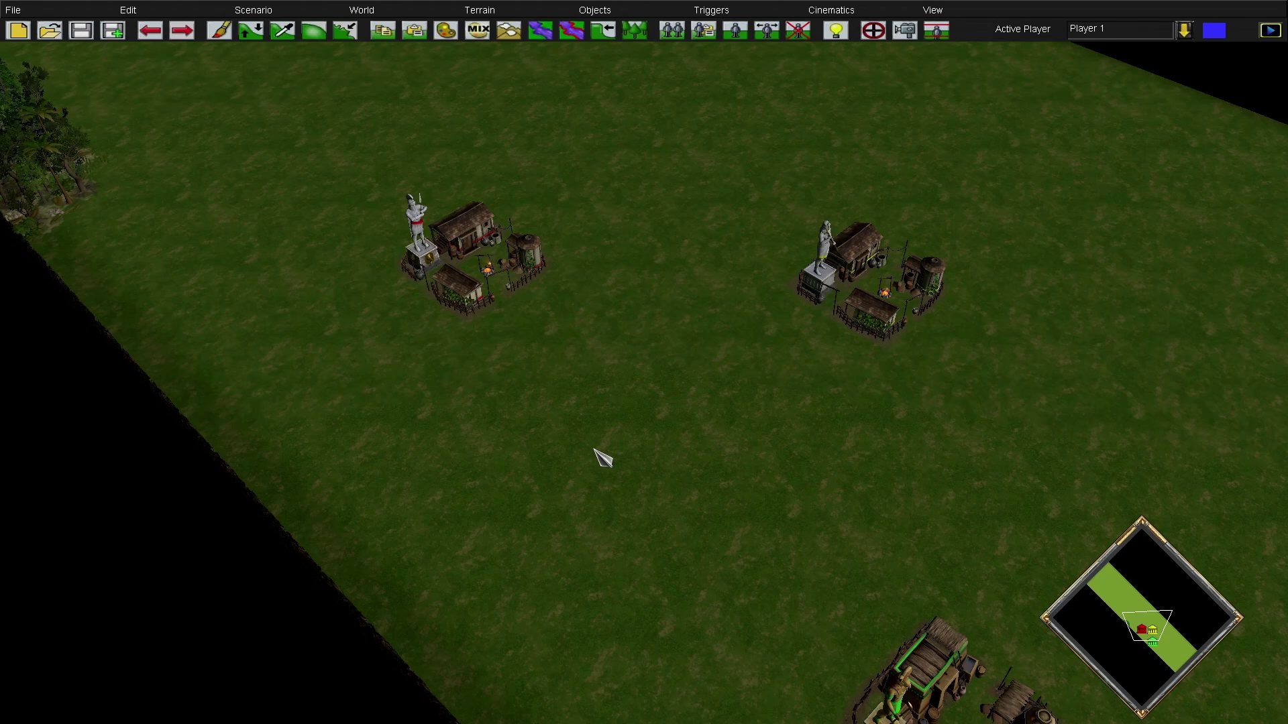
# Save the scenario as a new file named Tutorial 2, removing the date and time suffix from the suggested name
pyautogui.click(14, 9)
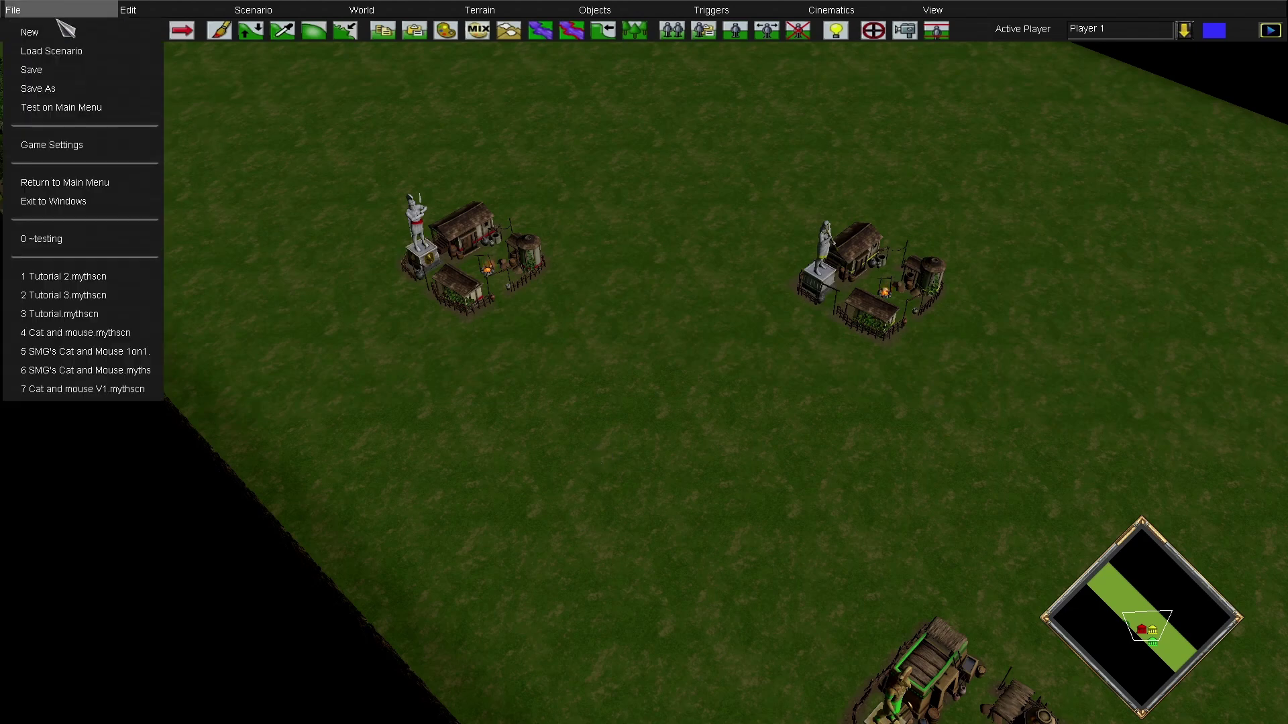
pyautogui.click(67, 89)
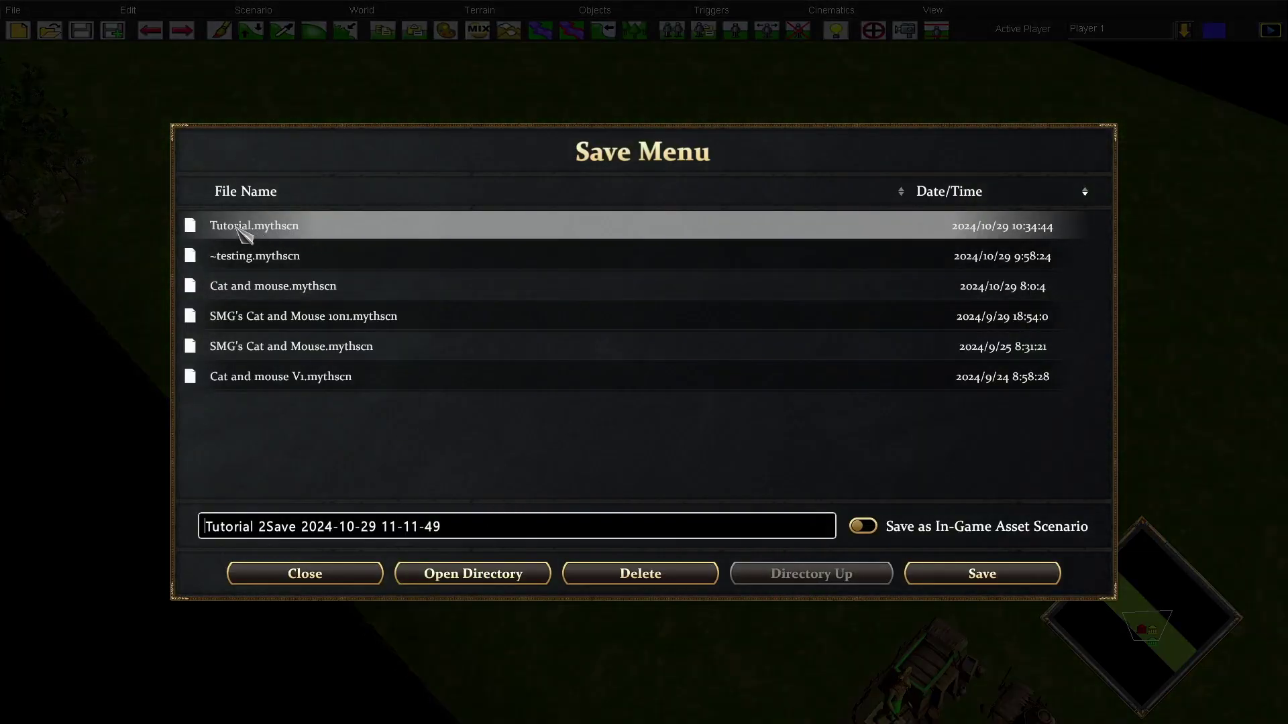
pyautogui.moveTo(450, 528); pyautogui.dragTo(272, 530)
pyautogui.press('BackSpace')
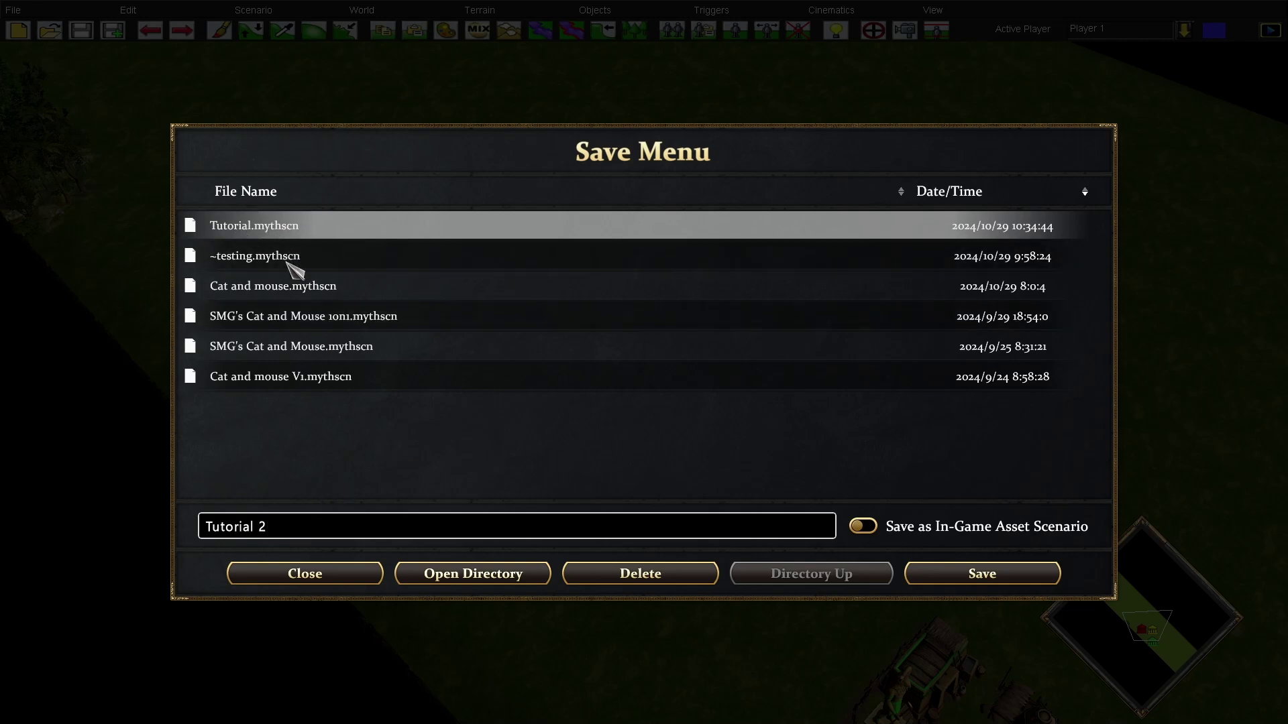
pyautogui.click(1016, 574)
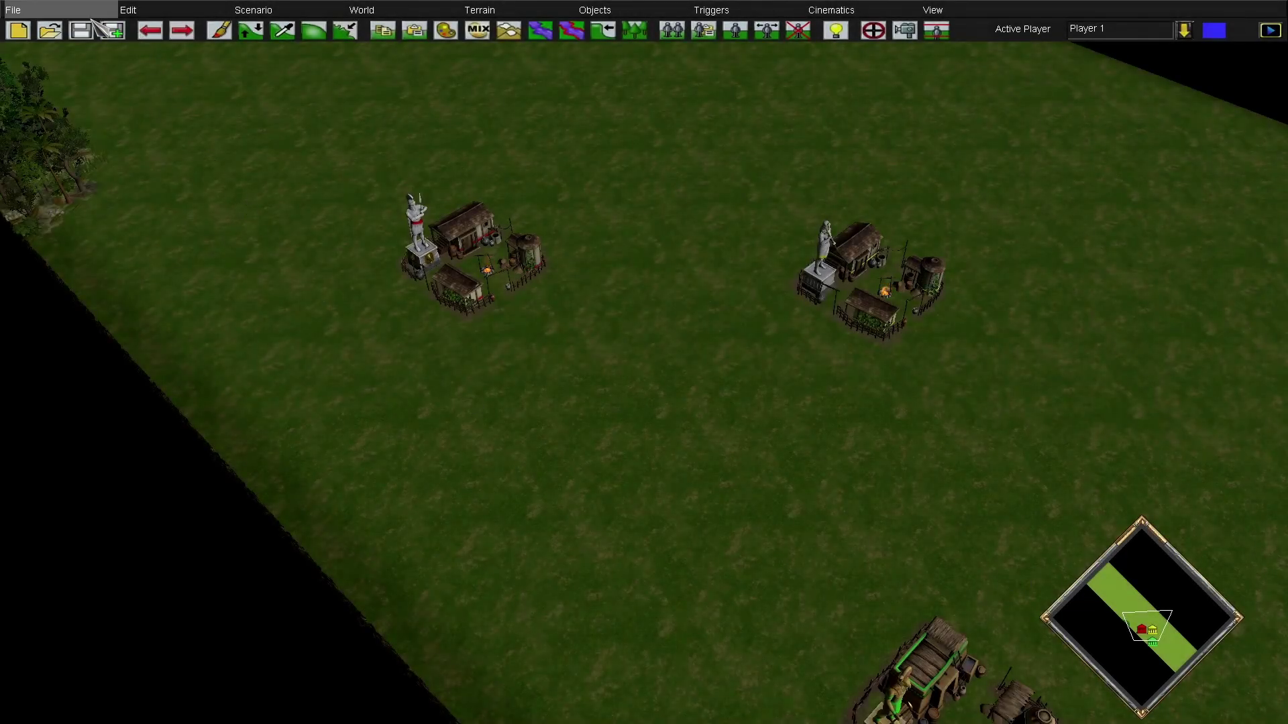
# Save the scenario again under its current file name
pyautogui.click(81, 13)
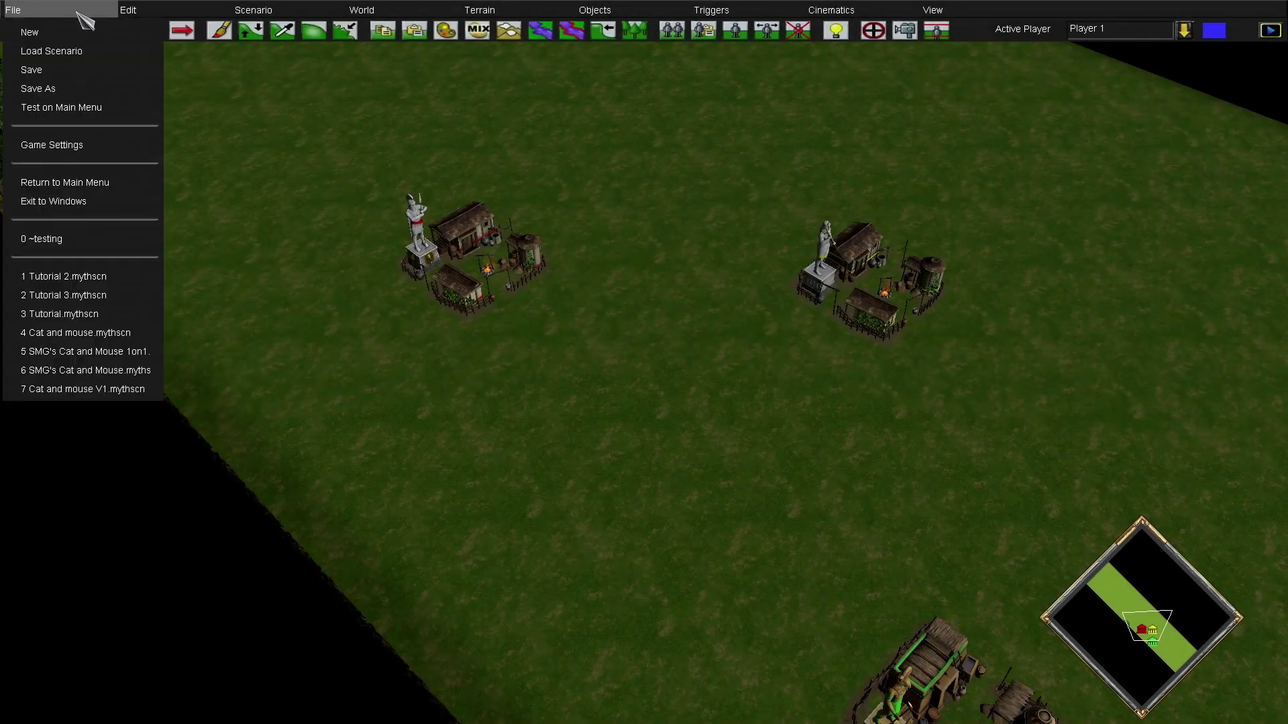
pyautogui.click(49, 75)
pyautogui.click(13, 10)
pyautogui.click(51, 73)
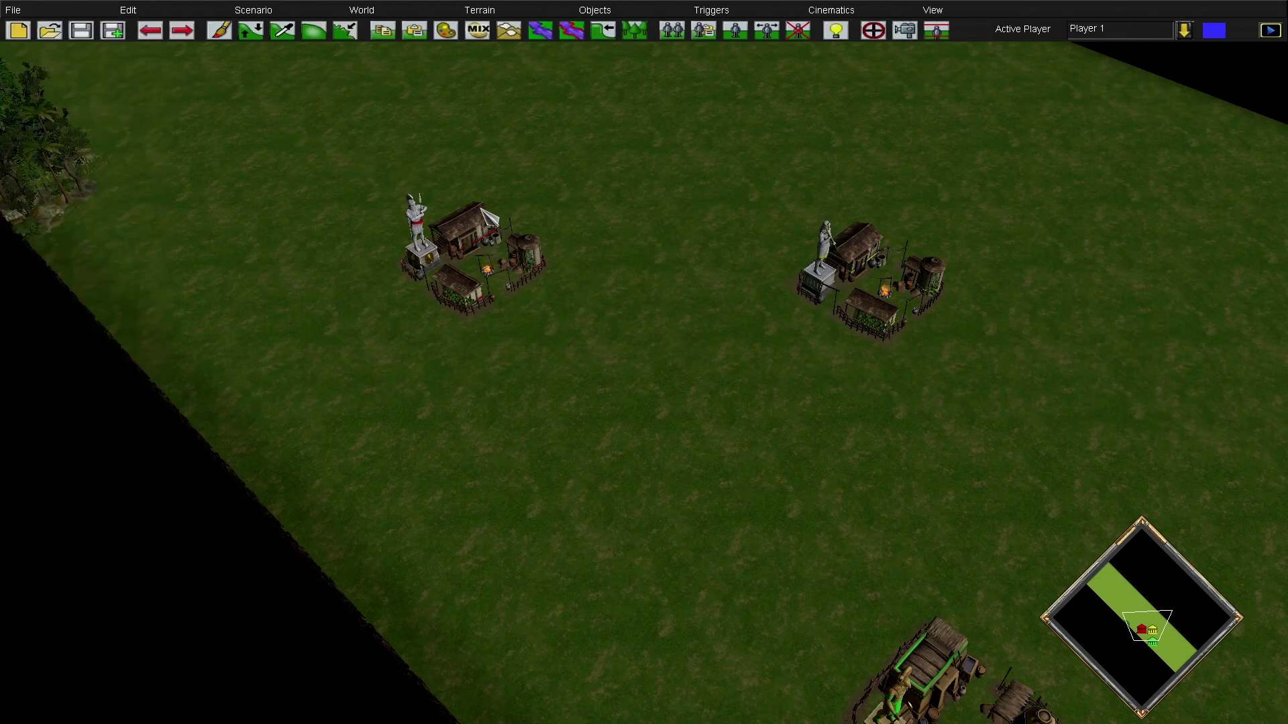